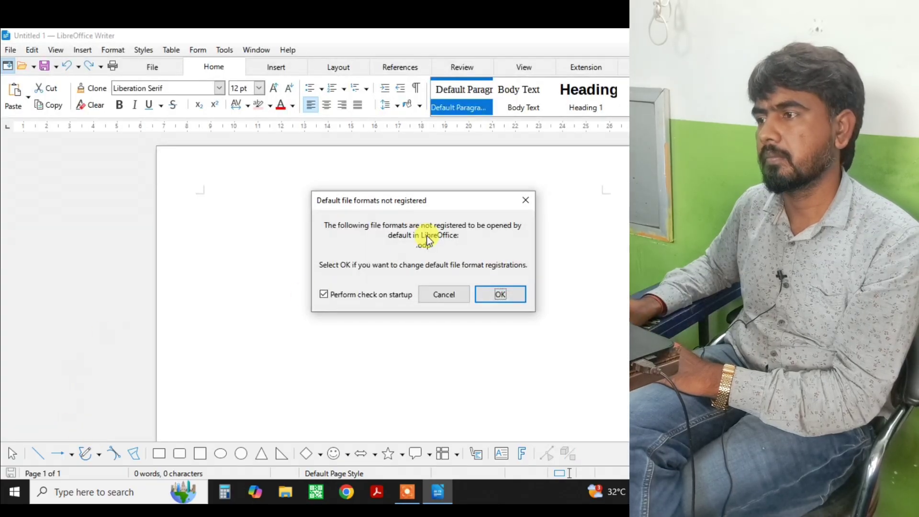
Close the 'Default file formats not registered' notice to reach the blank Untitled 1 document.
{"action": "left_click", "coordinate": [532, 202]}
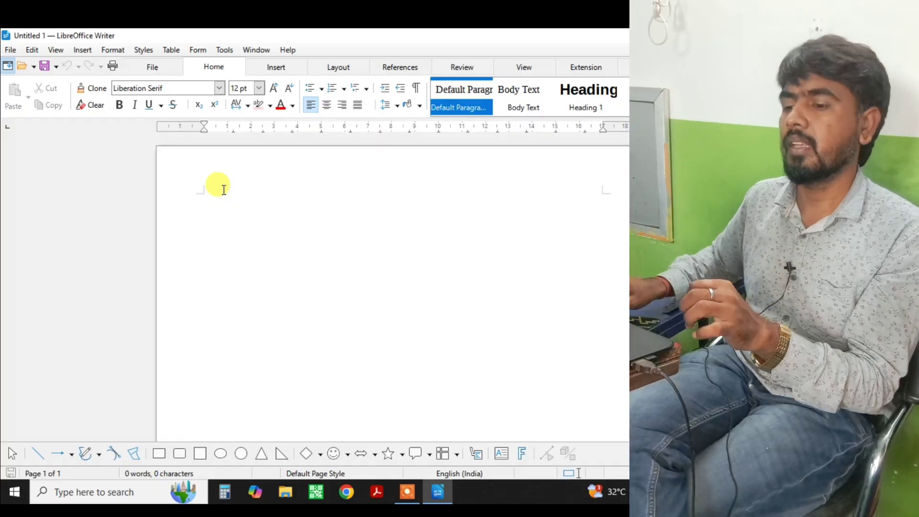
Launch the Windows On-Screen Keyboard via 'osk' and move it lower over Writer.
{"action": "key", "text": "super"}
{"action": "type", "text": "osk"}
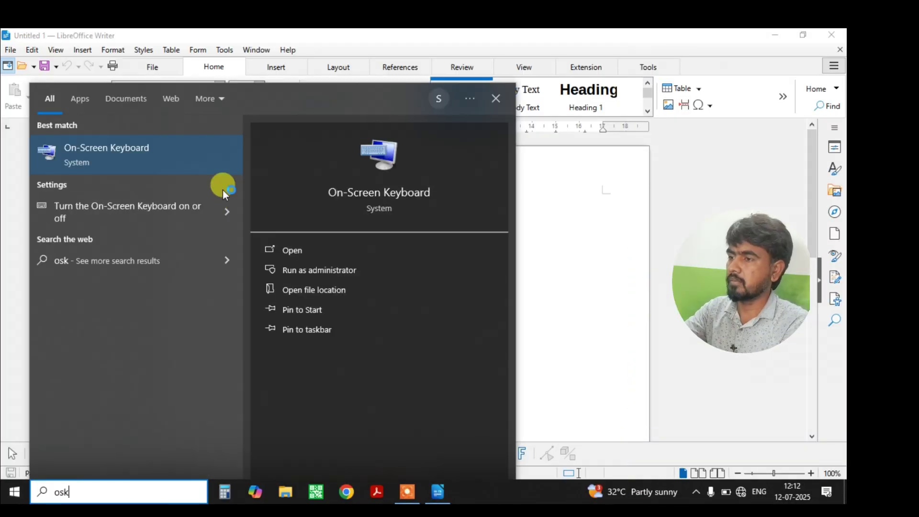
{"action": "key", "text": "Return"}
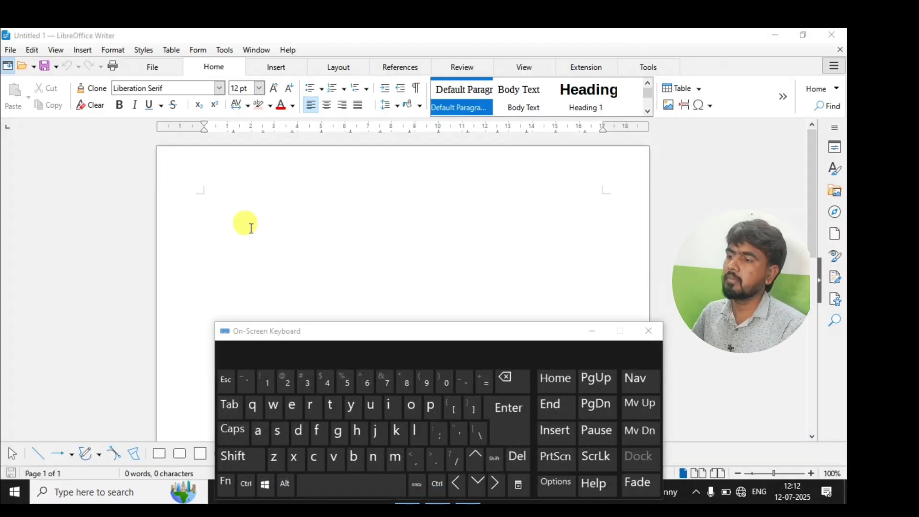
{"action": "left_click_drag", "start_coordinate": [313, 331], "coordinate": [309, 342]}
Add three empty lines at the top of the page and a space.
{"action": "left_click", "coordinate": [202, 203]}
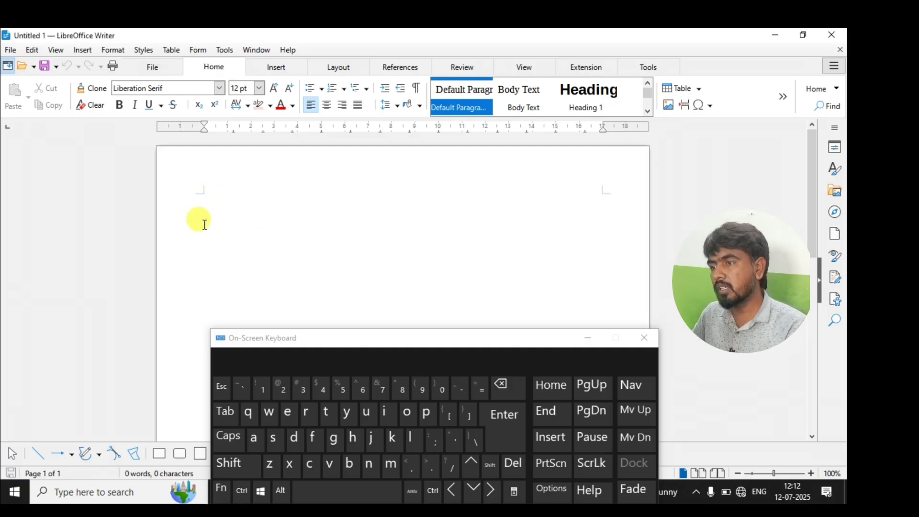
{"action": "left_click", "coordinate": [501, 423]}
{"action": "left_click", "coordinate": [501, 423]}
{"action": "left_click", "coordinate": [500, 423]}
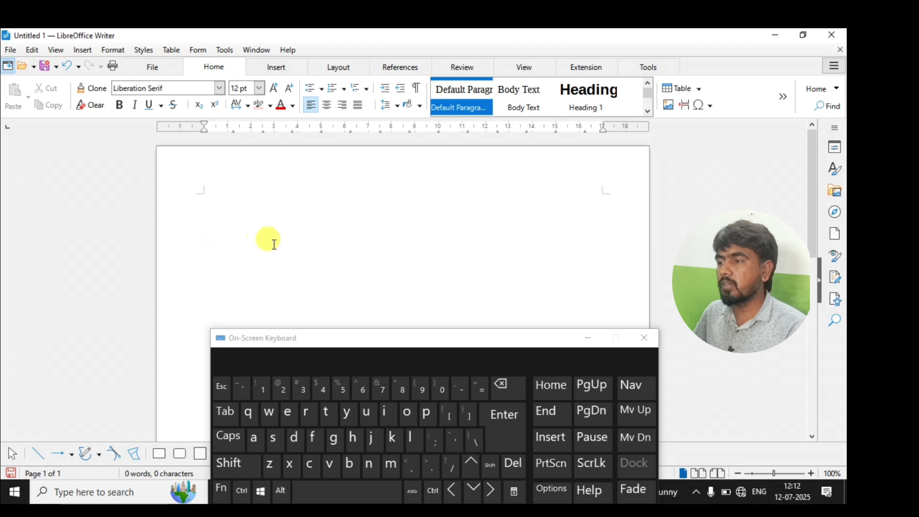
{"action": "left_click", "coordinate": [329, 494]}
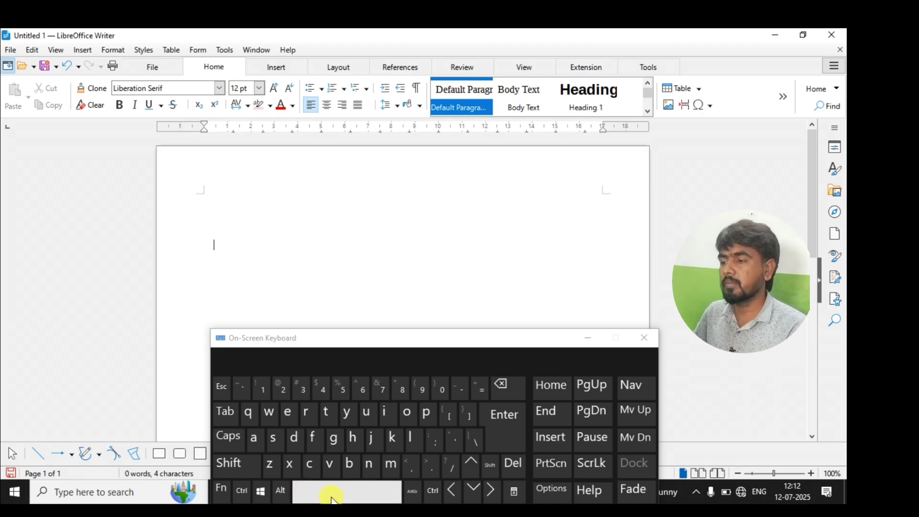
Indent the line with seven spaces and remove a mistaken lowercase 'i'.
{"action": "left_click", "coordinate": [331, 496]}
{"action": "left_click", "coordinate": [332, 496]}
{"action": "left_click", "coordinate": [332, 495]}
{"action": "left_click", "coordinate": [331, 495]}
{"action": "left_click", "coordinate": [332, 496]}
{"action": "left_click", "coordinate": [332, 496]}
{"action": "left_click", "coordinate": [332, 496]}
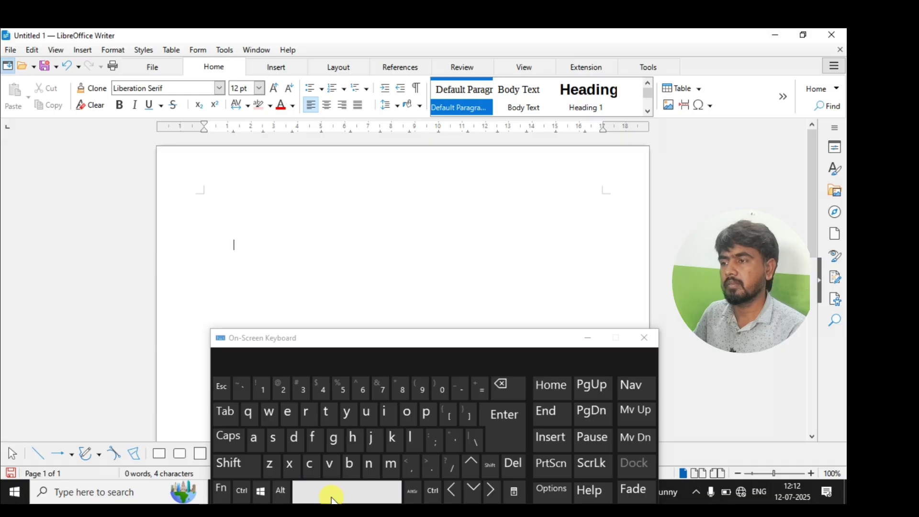
{"action": "left_click", "coordinate": [332, 496]}
{"action": "left_click", "coordinate": [331, 496]}
{"action": "left_click", "coordinate": [331, 496]}
{"action": "left_click", "coordinate": [331, 495]}
{"action": "left_click", "coordinate": [332, 495]}
{"action": "left_click", "coordinate": [331, 496]}
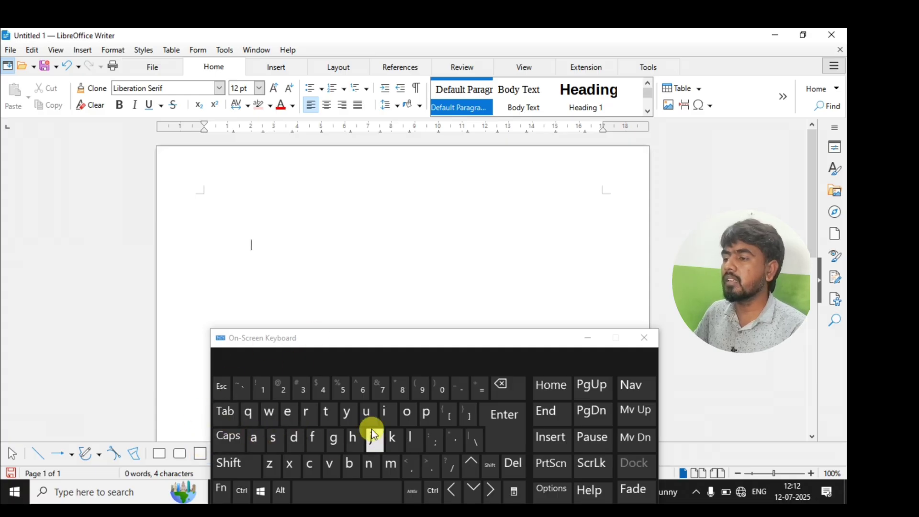
{"action": "left_click", "coordinate": [387, 415]}
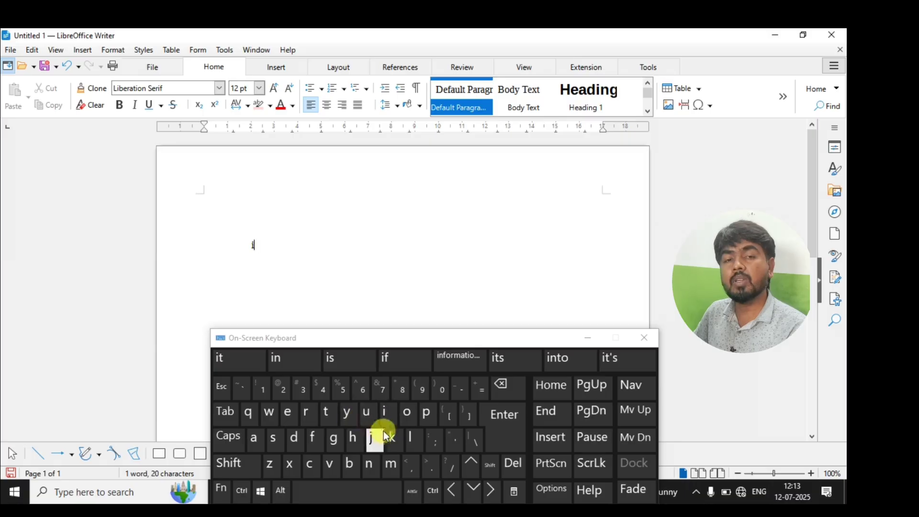
{"action": "left_click", "coordinate": [501, 385]}
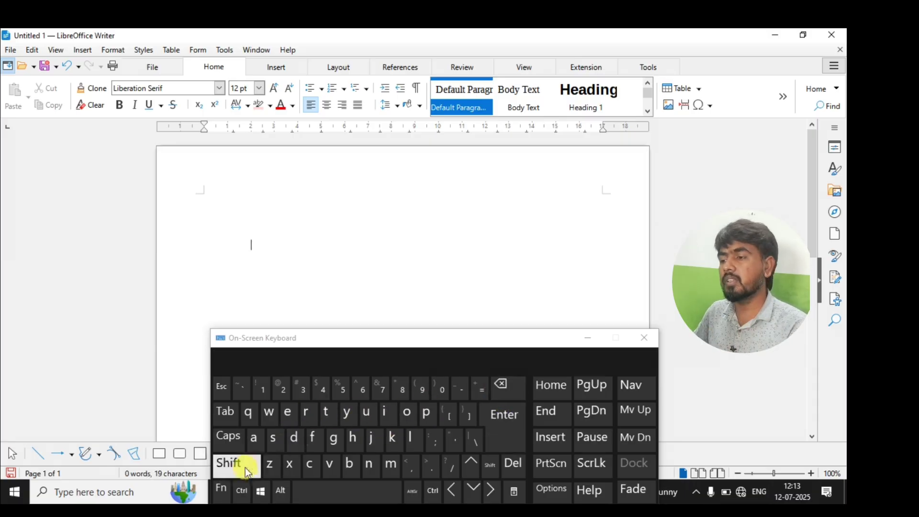
Type the title 'IDENTITY CARD' in capitals.
{"action": "left_click", "coordinate": [237, 446]}
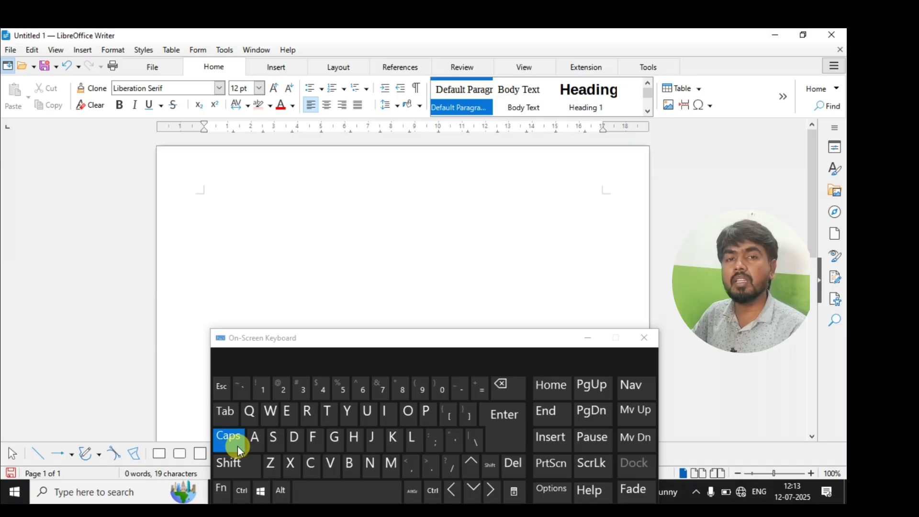
{"action": "left_click", "coordinate": [377, 414]}
{"action": "left_click", "coordinate": [293, 437]}
{"action": "left_click", "coordinate": [288, 411]}
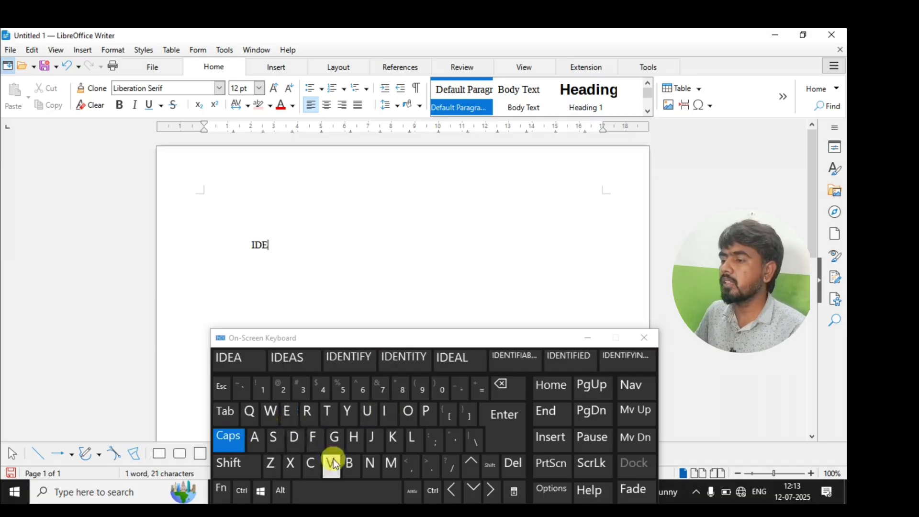
{"action": "left_click", "coordinate": [373, 464]}
{"action": "type", "text": "TI"}
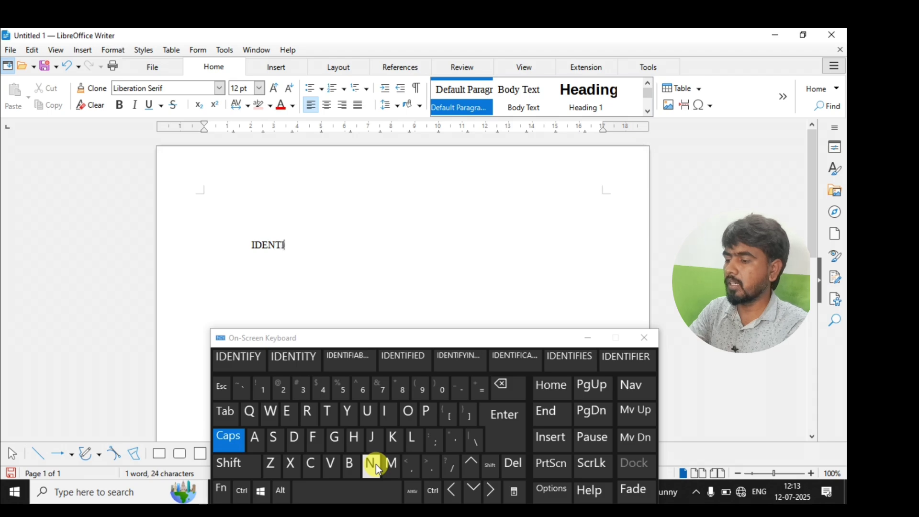
{"action": "type", "text": "TY"}
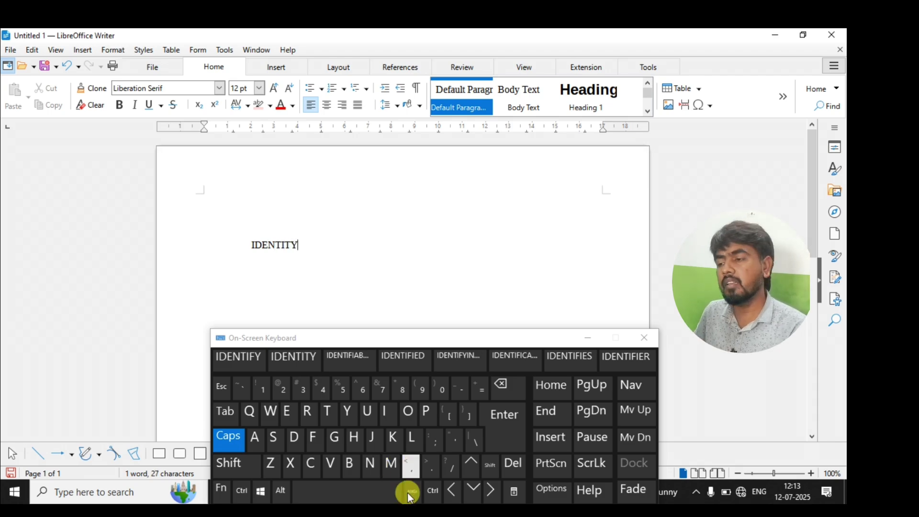
{"action": "left_click", "coordinate": [332, 490]}
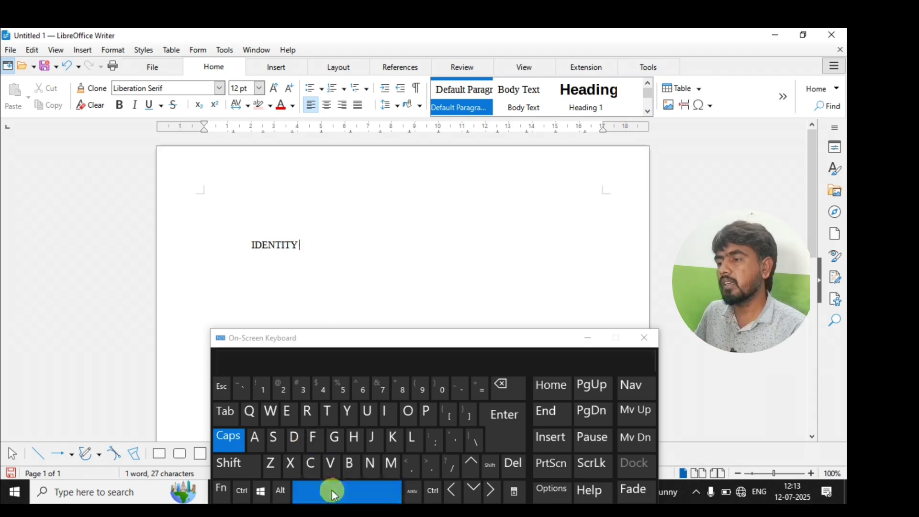
{"action": "type", "text": "CARD"}
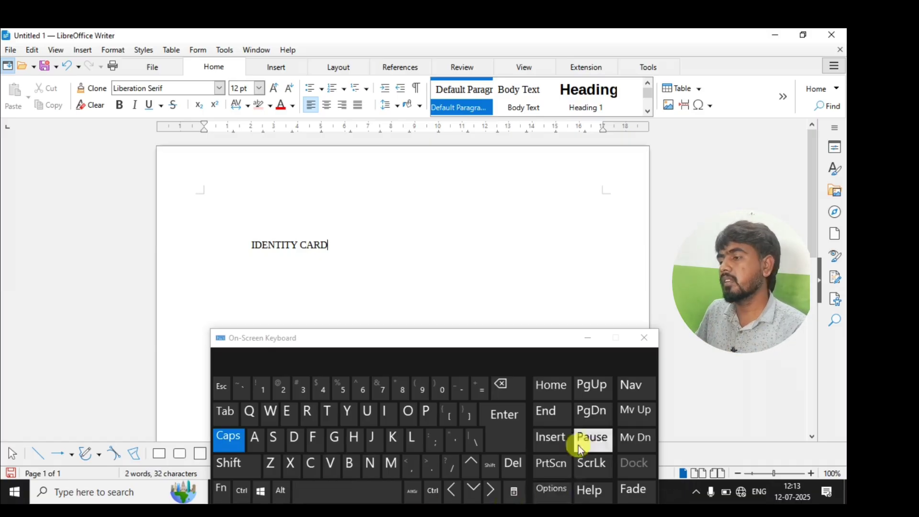
Start a new line, turn Caps off, and type the label 'Name'.
{"action": "left_click", "coordinate": [502, 420]}
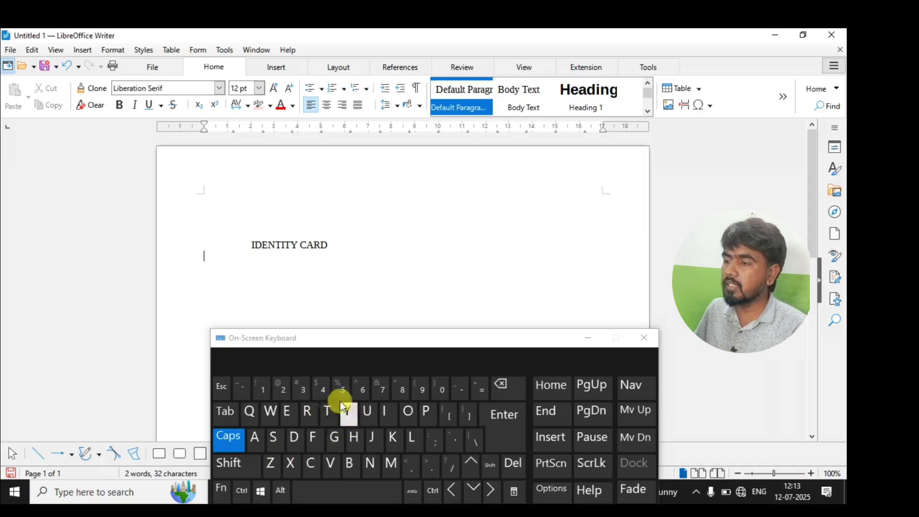
{"action": "left_click", "coordinate": [235, 441]}
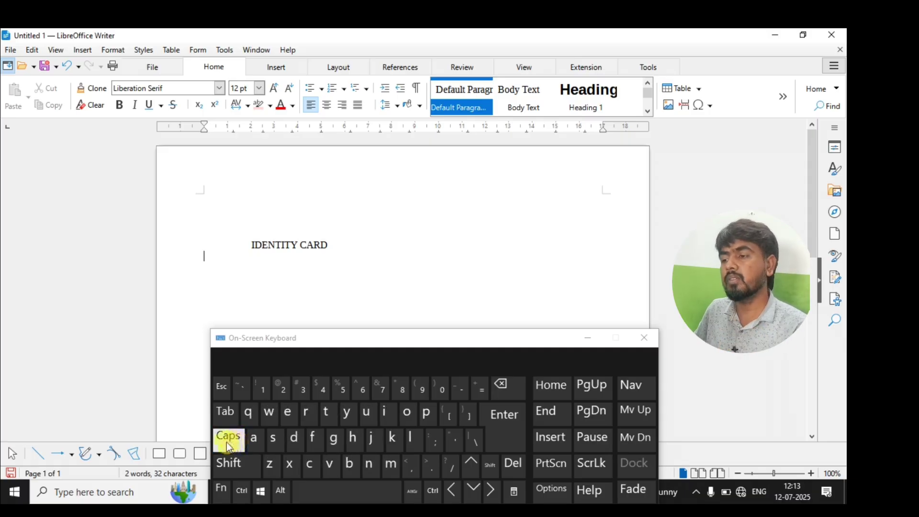
{"action": "left_click", "coordinate": [236, 467]}
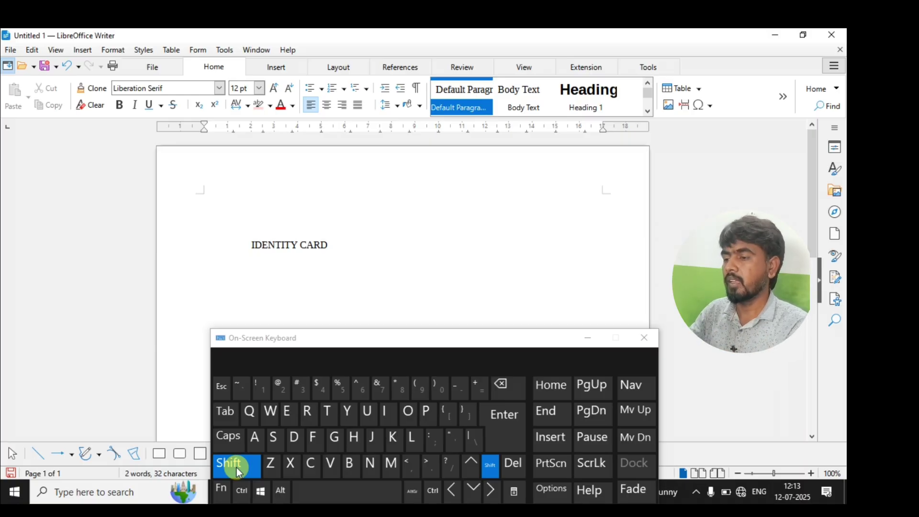
{"action": "type", "text": "N"}
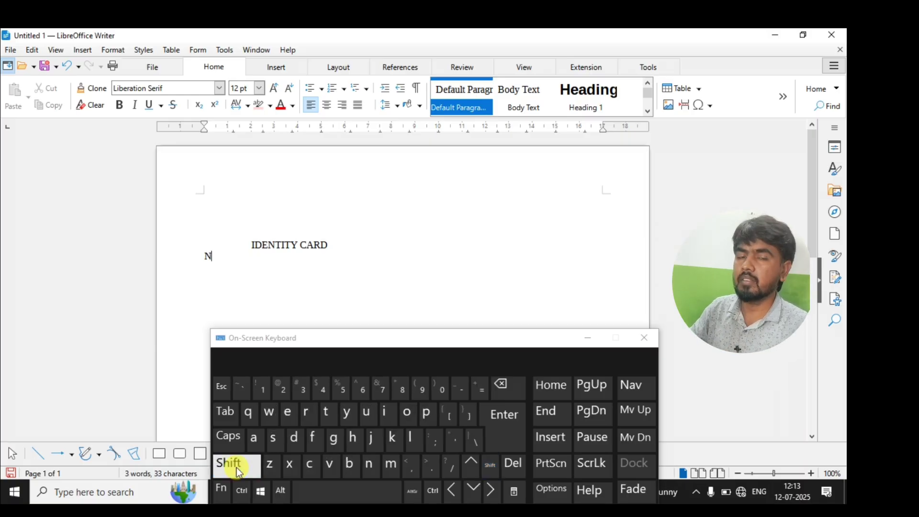
{"action": "type", "text": "ame"}
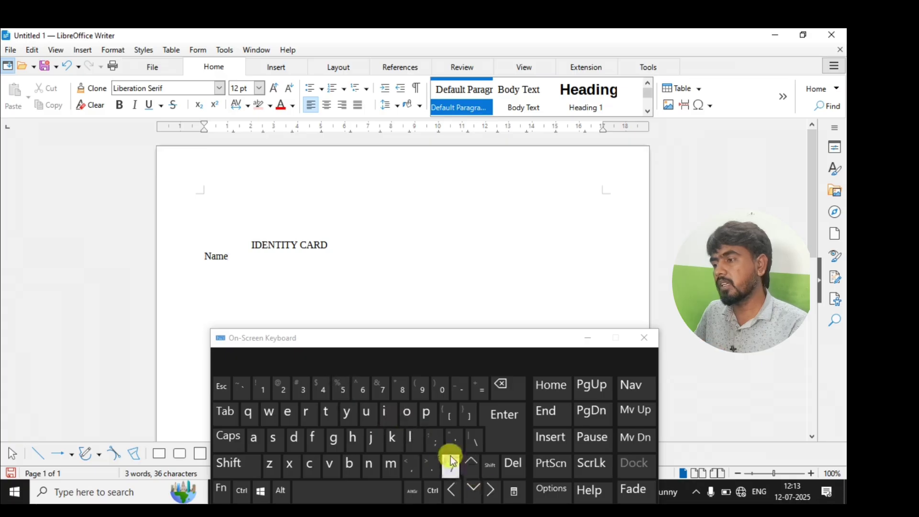
Select the IDENTITY CARD and Name lines and enlarge them to 18 pt.
{"action": "left_click", "coordinate": [431, 439]}
{"action": "left_click_drag", "start_coordinate": [253, 273], "coordinate": [172, 199]}
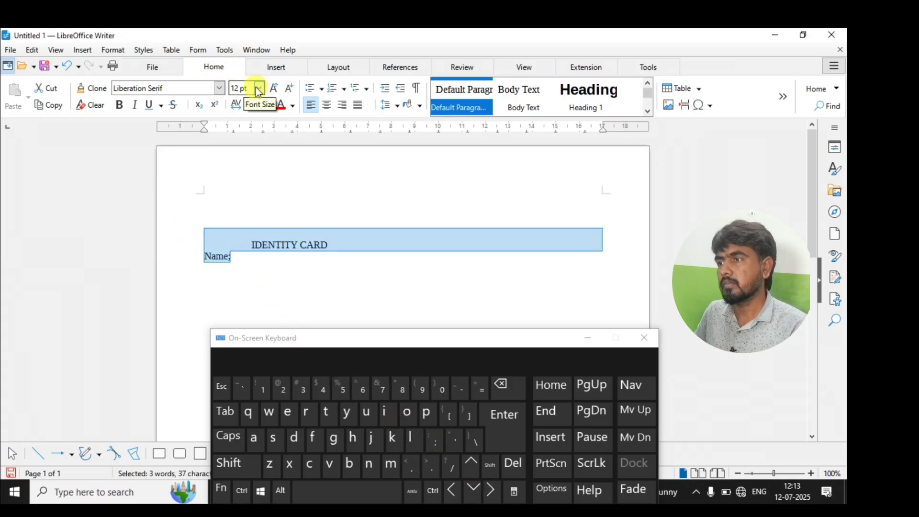
{"action": "left_click", "coordinate": [273, 88]}
{"action": "left_click", "coordinate": [273, 88]}
{"action": "left_click", "coordinate": [273, 88]}
Remove the semicolon after 'Name'.
{"action": "left_click", "coordinate": [246, 270]}
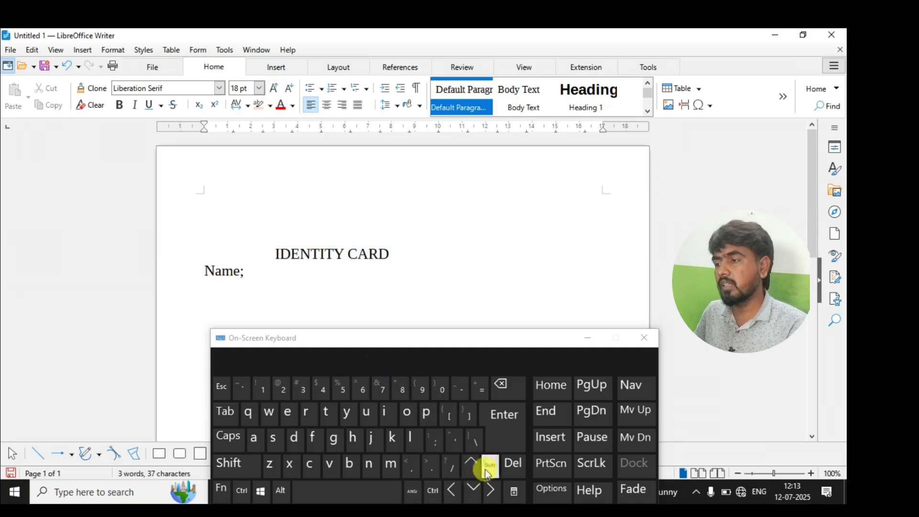
{"action": "left_click", "coordinate": [503, 385]}
{"action": "left_click", "coordinate": [434, 439]}
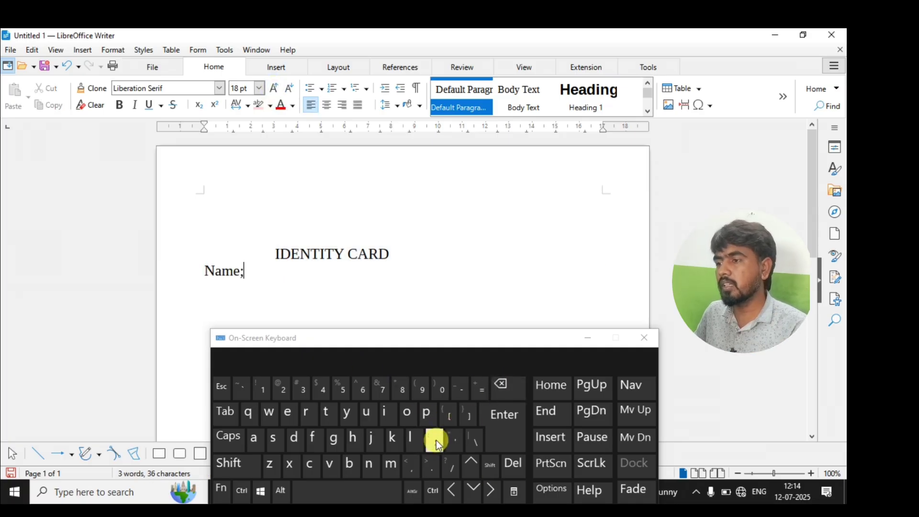
{"action": "left_click", "coordinate": [502, 383]}
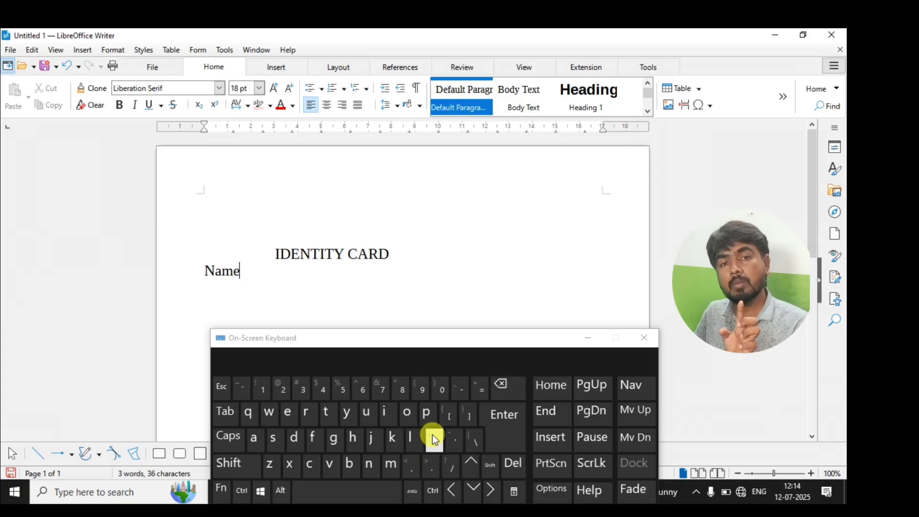
Type test characters 3, 5, #, % and a colon after 'Name'.
{"action": "left_click", "coordinate": [302, 387]}
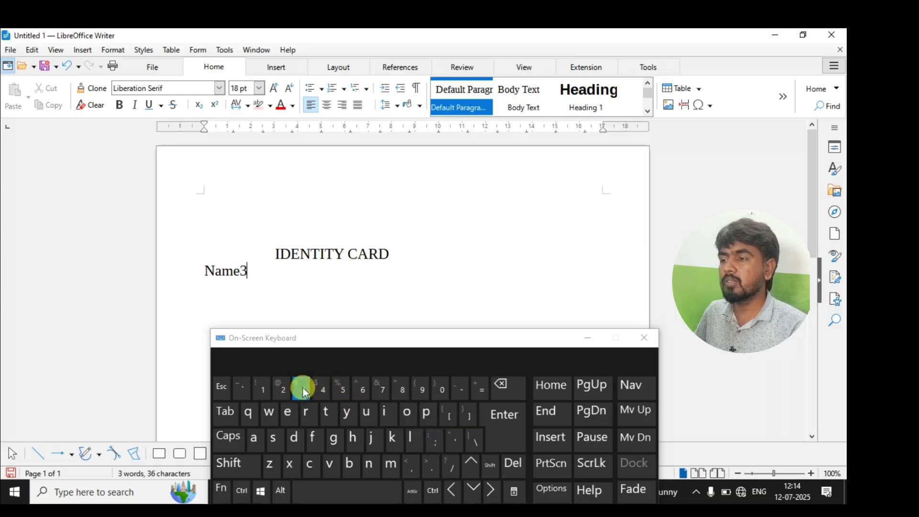
{"action": "left_click", "coordinate": [340, 390]}
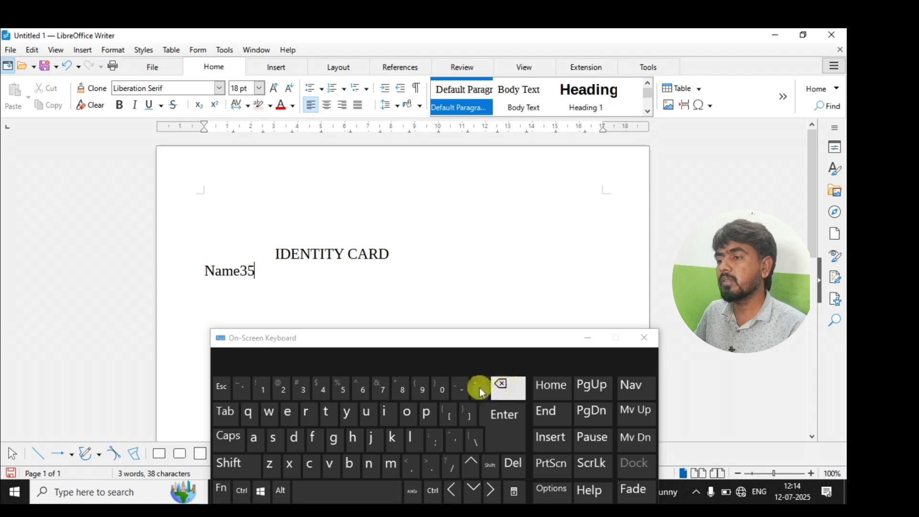
{"action": "left_click", "coordinate": [235, 470]}
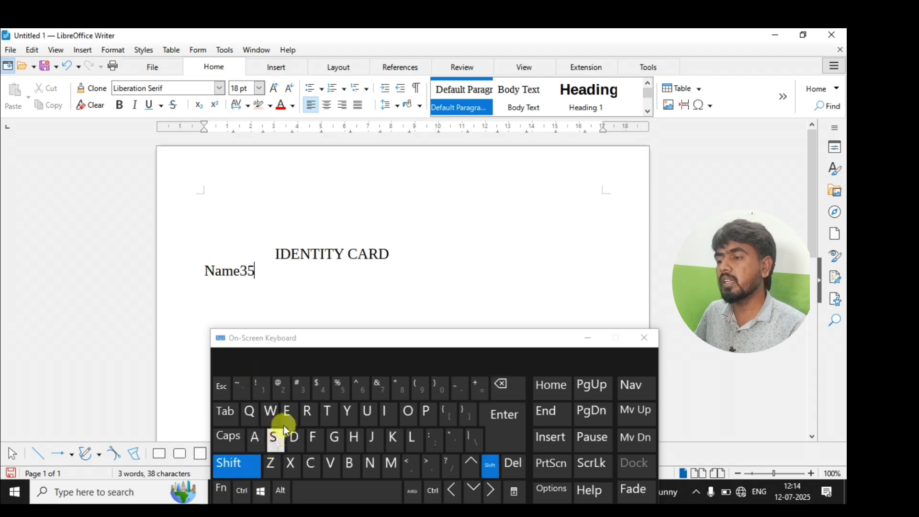
{"action": "left_click", "coordinate": [301, 390]}
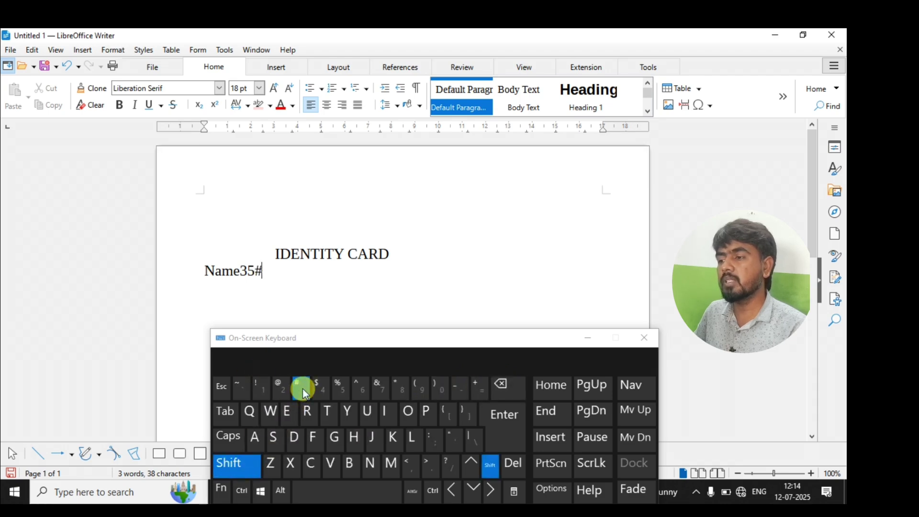
{"action": "left_click", "coordinate": [234, 465]}
{"action": "left_click", "coordinate": [342, 388]}
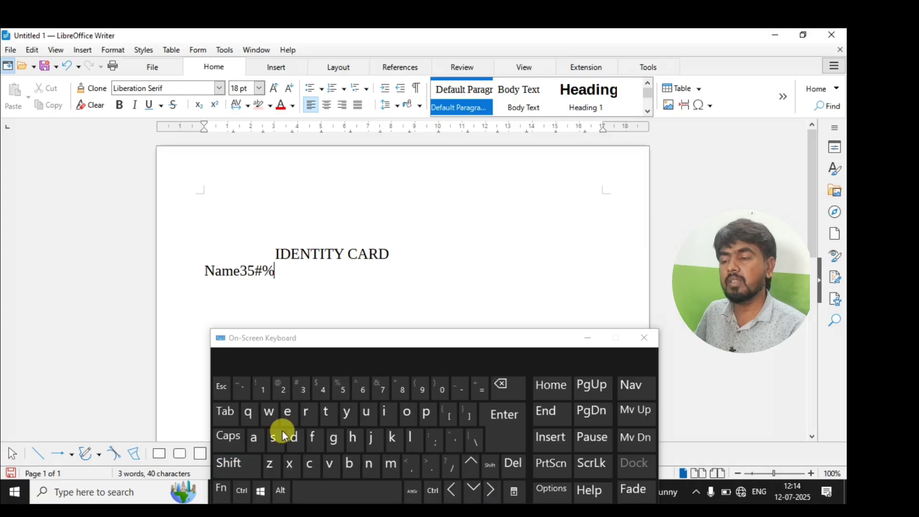
{"action": "left_click", "coordinate": [236, 464]}
{"action": "left_click", "coordinate": [433, 437]}
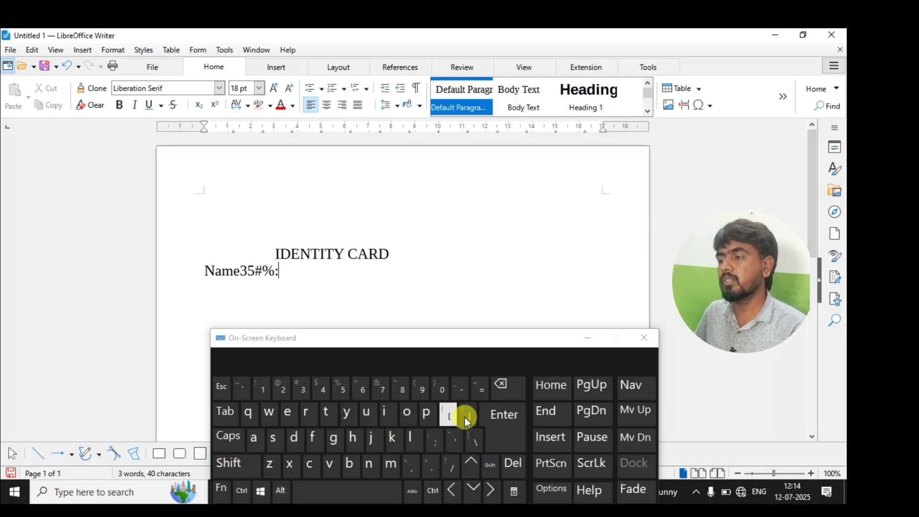
Delete the stray characters and add a colon so the label reads 'Name:'.
{"action": "left_click", "coordinate": [504, 392]}
{"action": "left_click", "coordinate": [504, 392]}
{"action": "left_click", "coordinate": [503, 392]}
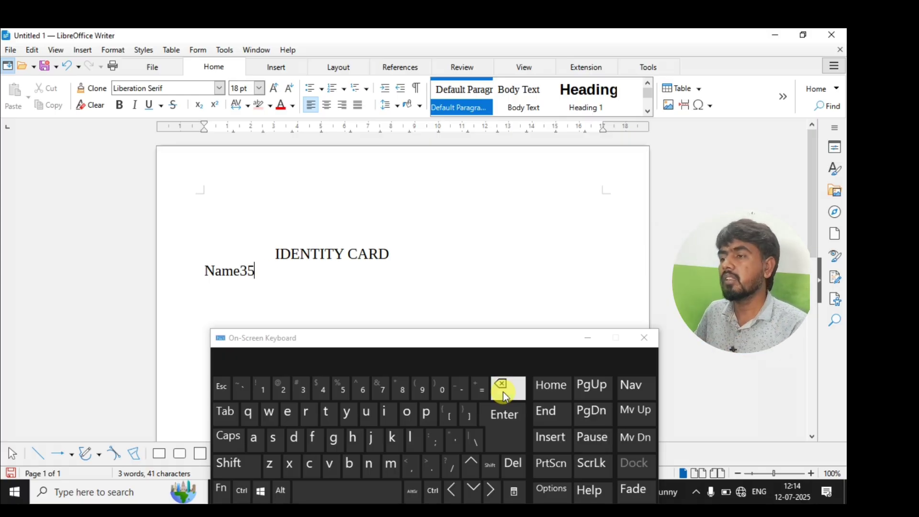
{"action": "left_click", "coordinate": [503, 392]}
{"action": "left_click", "coordinate": [504, 391]}
{"action": "left_click", "coordinate": [236, 474]}
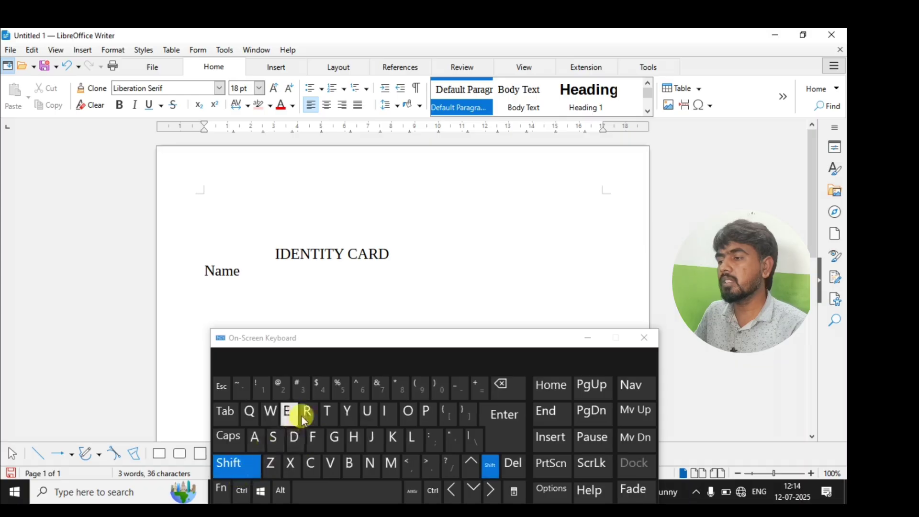
{"action": "left_click", "coordinate": [433, 441]}
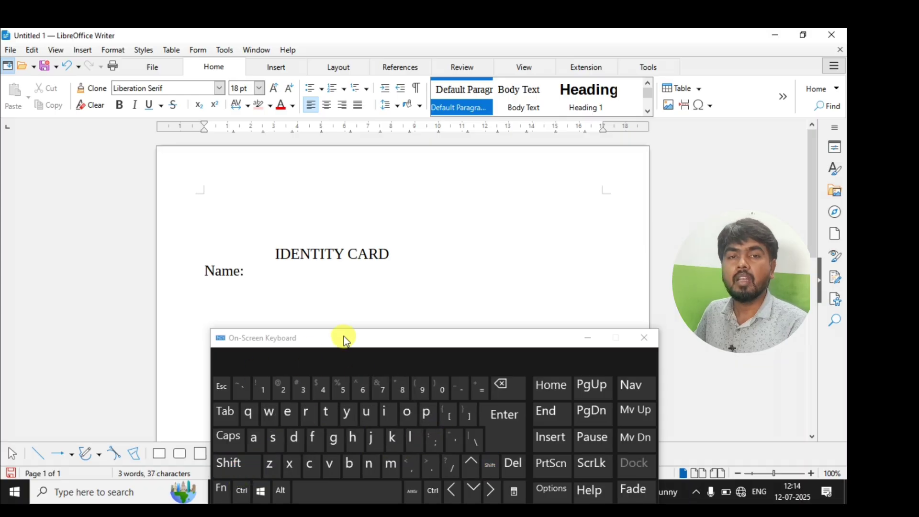
Add dotted fill lines after 'Name:' and 'Father's Name:', then type 'Course:' below.
{"action": "left_click", "coordinate": [429, 464]}
{"action": "type", "text": "...."}
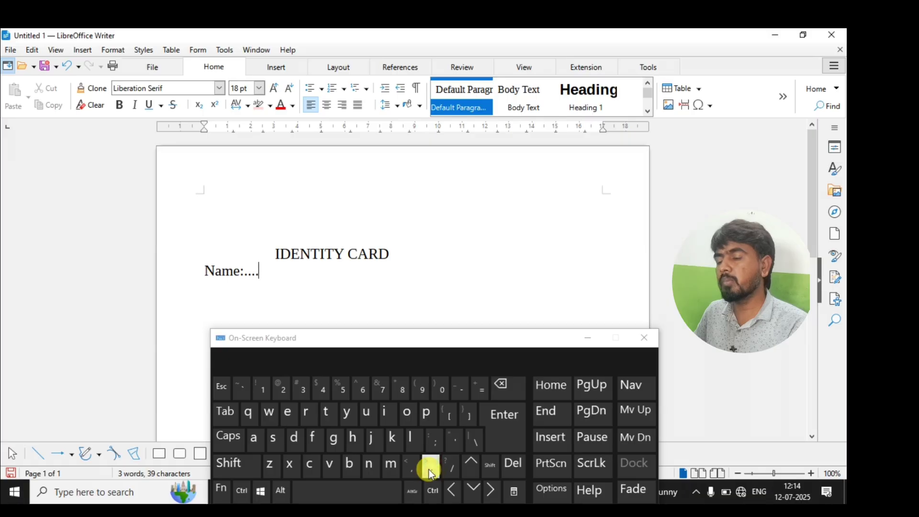
{"action": "type", "text": "........................................................... "}
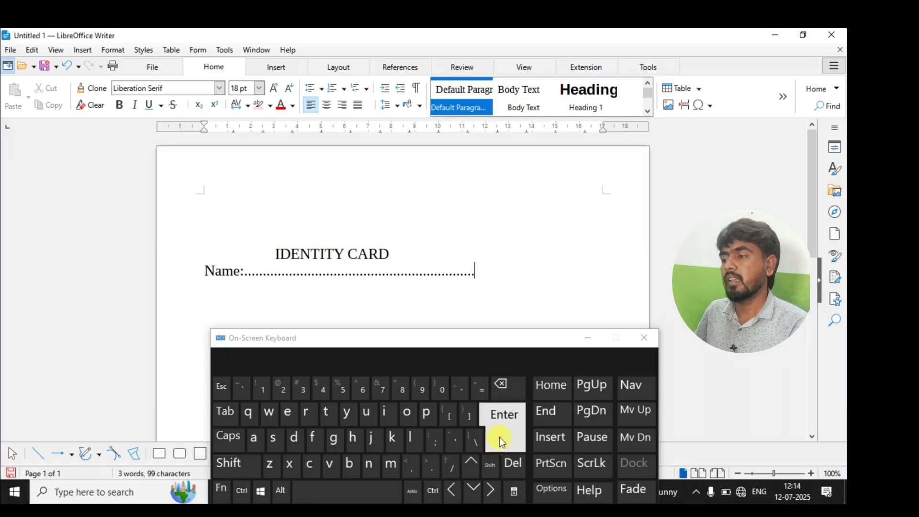
{"action": "type", "text": "Father"}
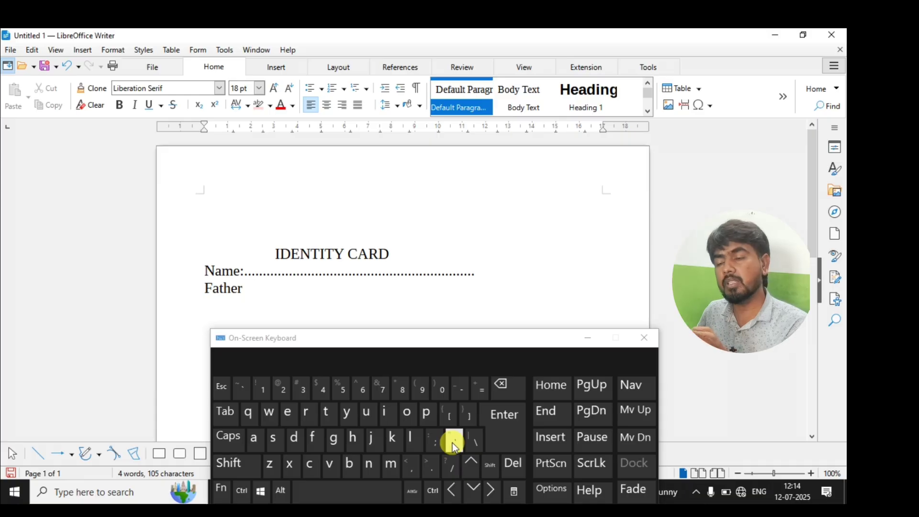
{"action": "left_click", "coordinate": [453, 444]}
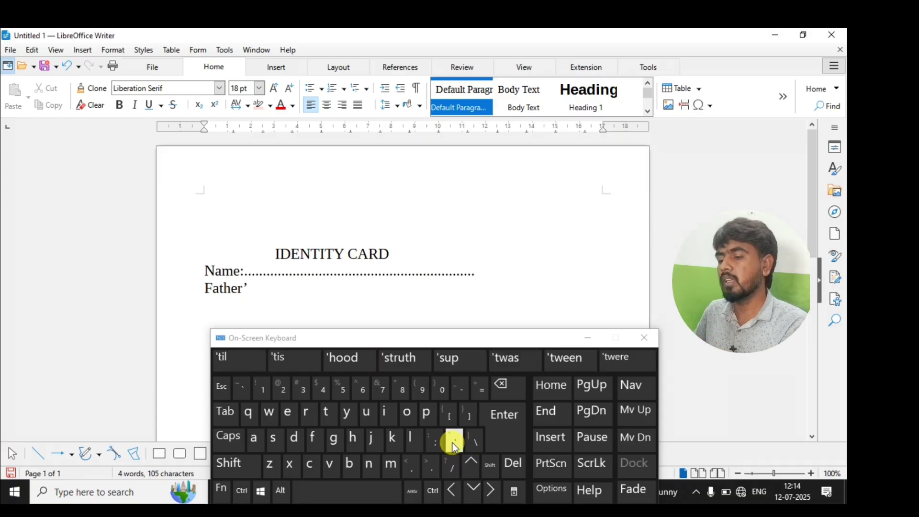
{"action": "type", "text": "s Nam"}
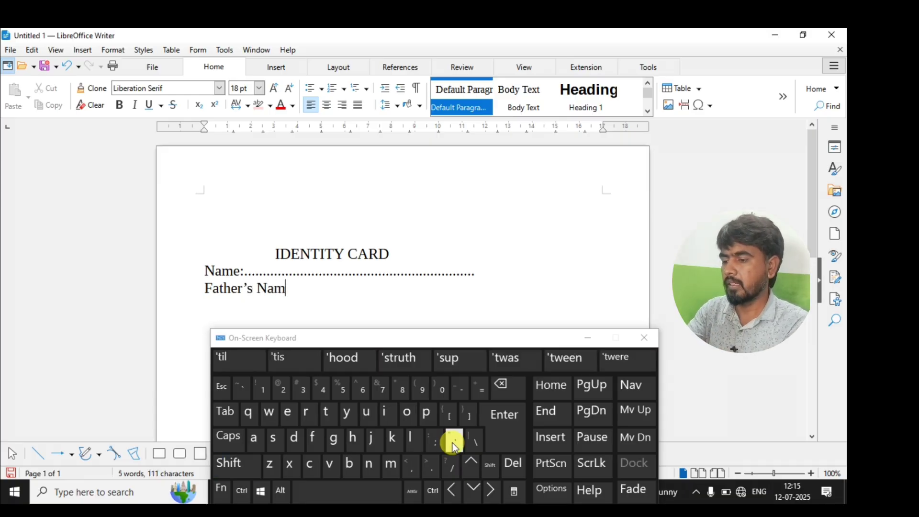
{"action": "type", "text": "e:"}
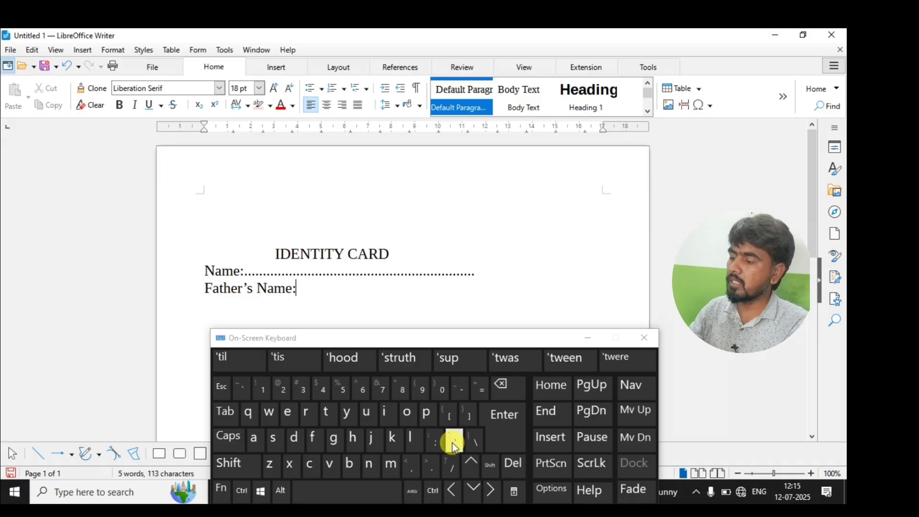
{"action": "type", "text": "................................"}
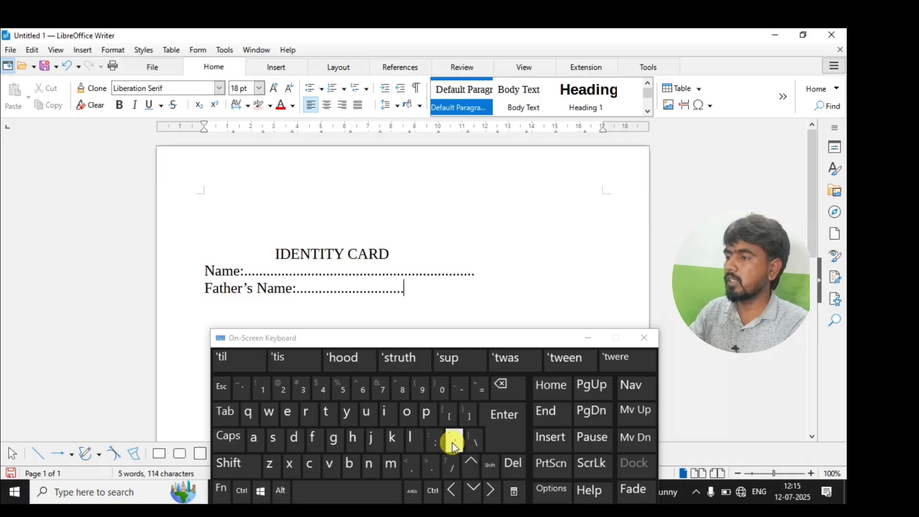
{"action": "type", "text": "........................................................"}
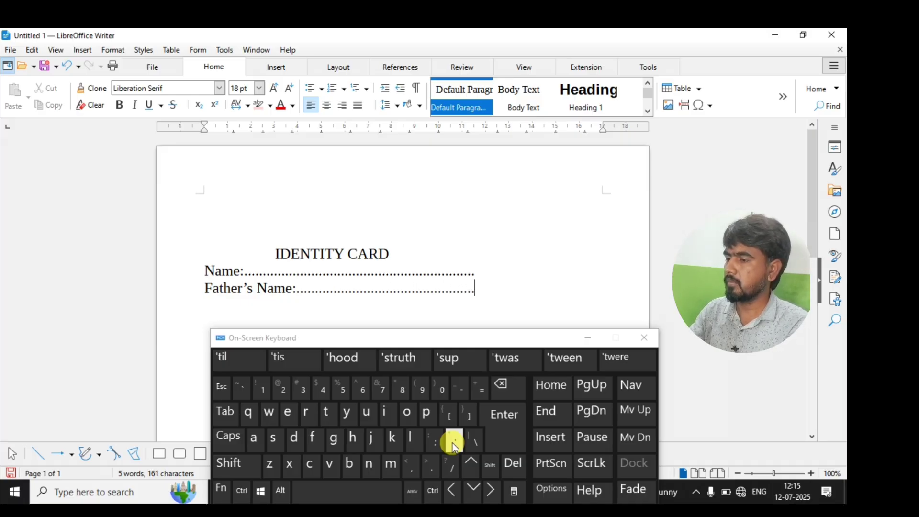
{"action": "key", "text": "Return"}
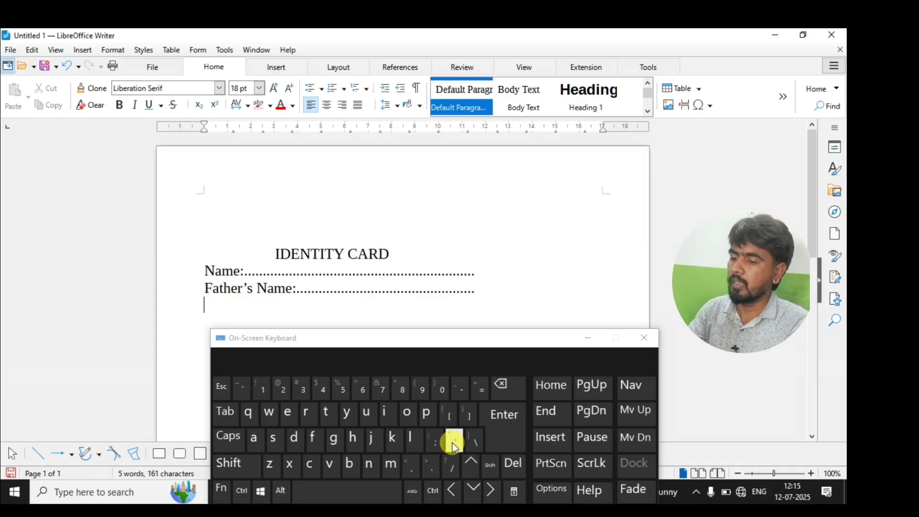
{"action": "type", "text": "Cour"}
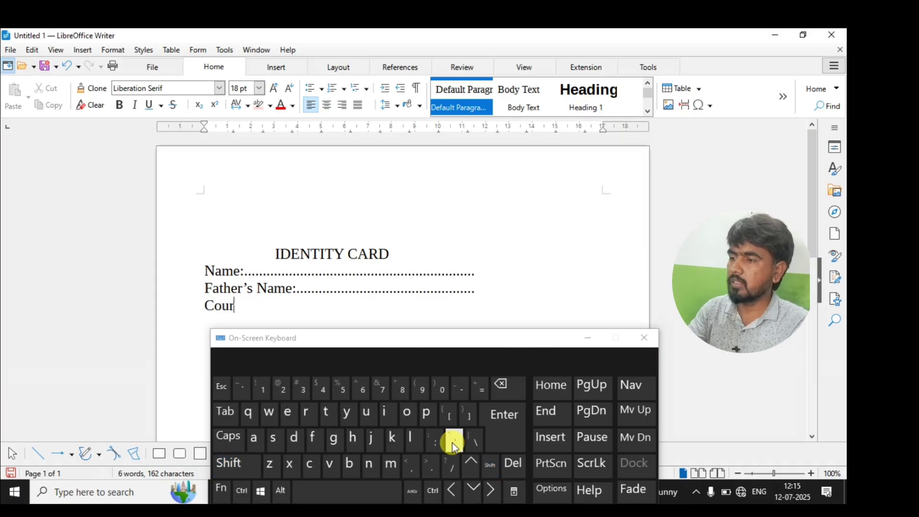
{"action": "type", "text": "se:"}
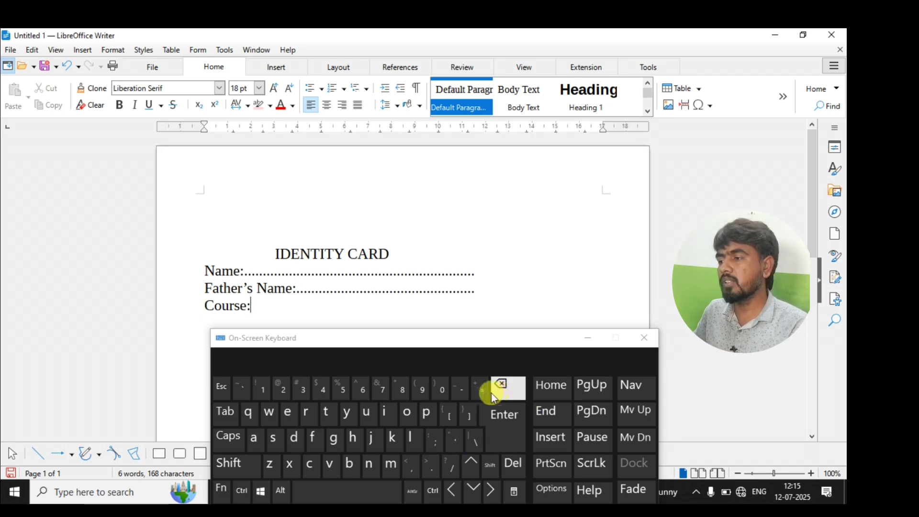
Replace dashes after 'Course:' with an underscore blank, then add 'Batch Time:' with underscores.
{"action": "left_click", "coordinate": [466, 392]}
{"action": "left_click", "coordinate": [466, 392]}
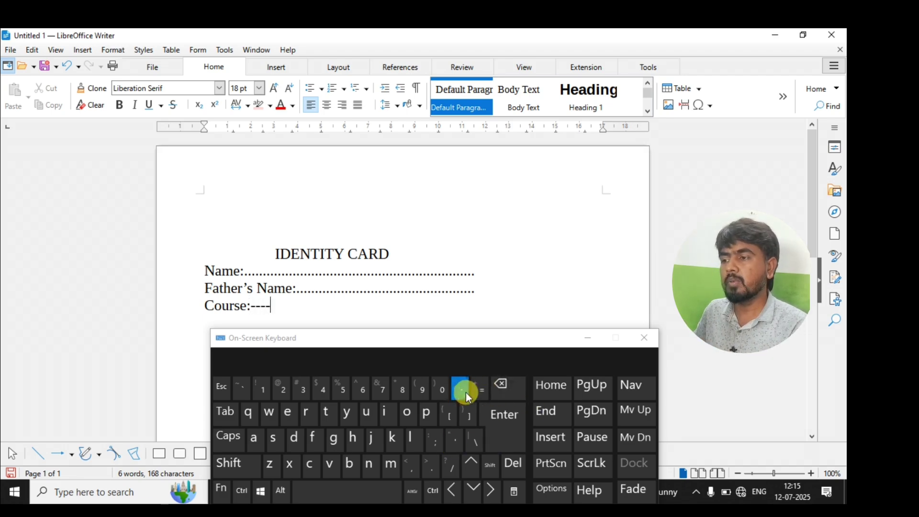
{"action": "left_click", "coordinate": [466, 392]}
{"action": "left_click", "coordinate": [466, 392]}
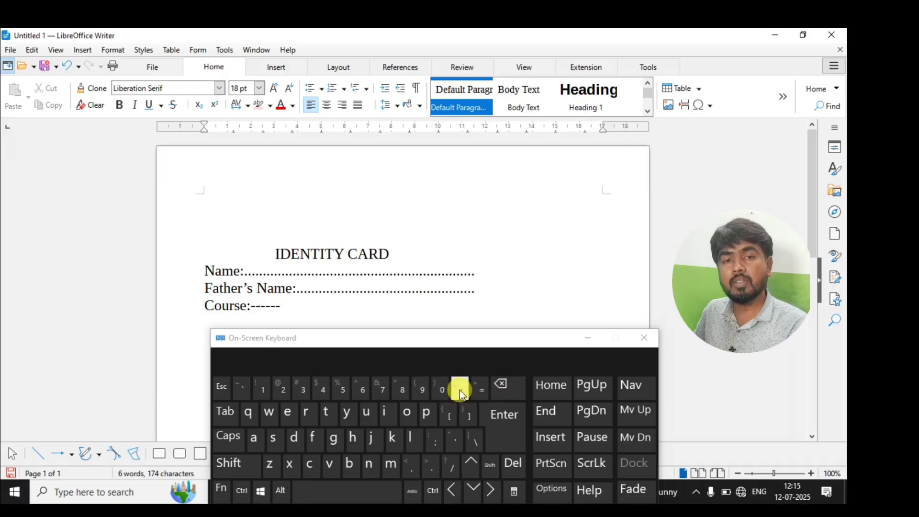
{"action": "left_click", "coordinate": [503, 396]}
{"action": "left_click", "coordinate": [502, 396]}
{"action": "left_click", "coordinate": [501, 396]}
{"action": "left_click", "coordinate": [502, 397]}
{"action": "left_click", "coordinate": [501, 396]}
{"action": "left_click", "coordinate": [502, 396]}
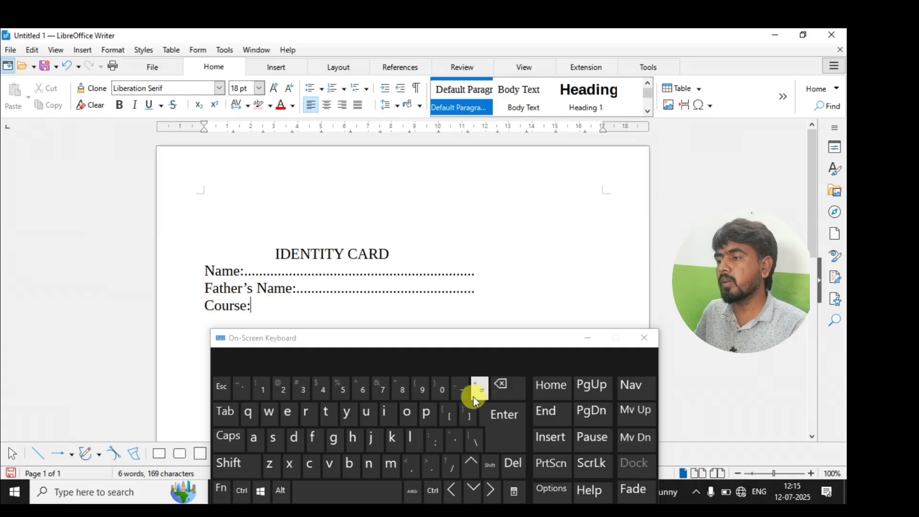
{"action": "key", "text": "shift"}
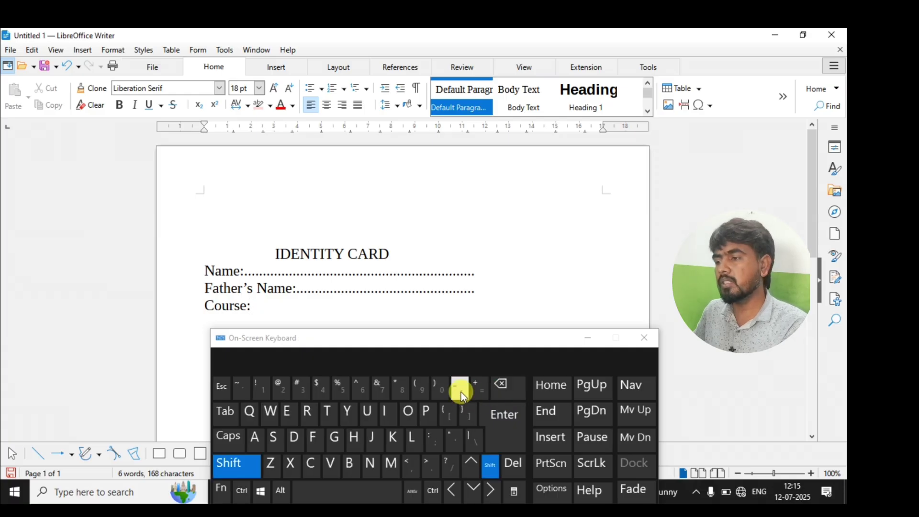
{"action": "type", "text": "_____________"}
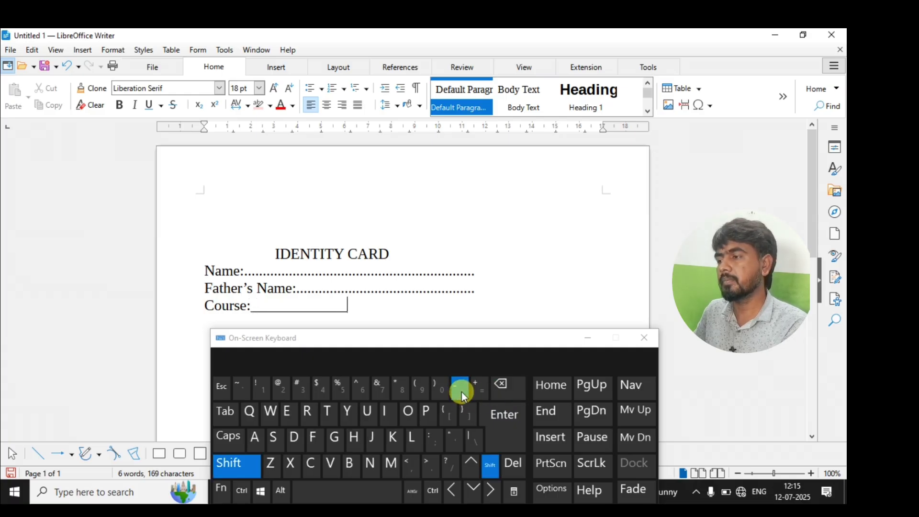
{"action": "type", "text": "_B"}
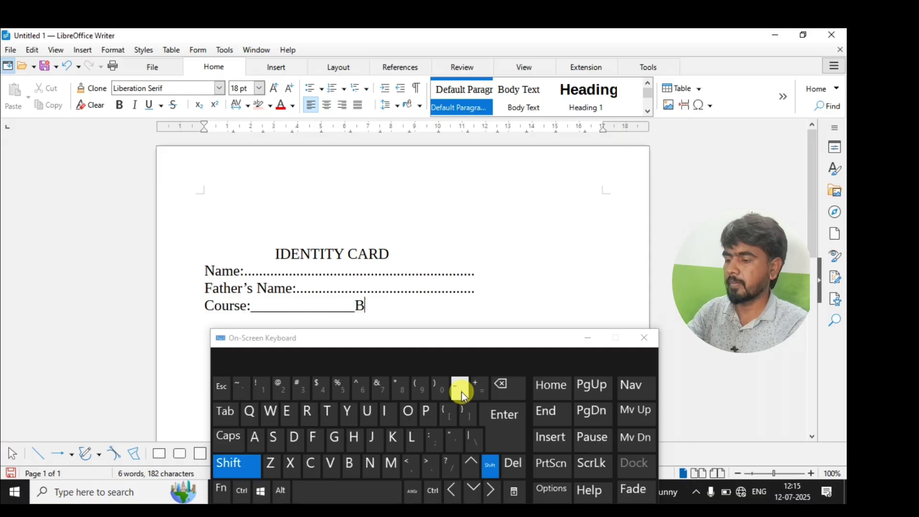
{"action": "type", "text": "atch T"}
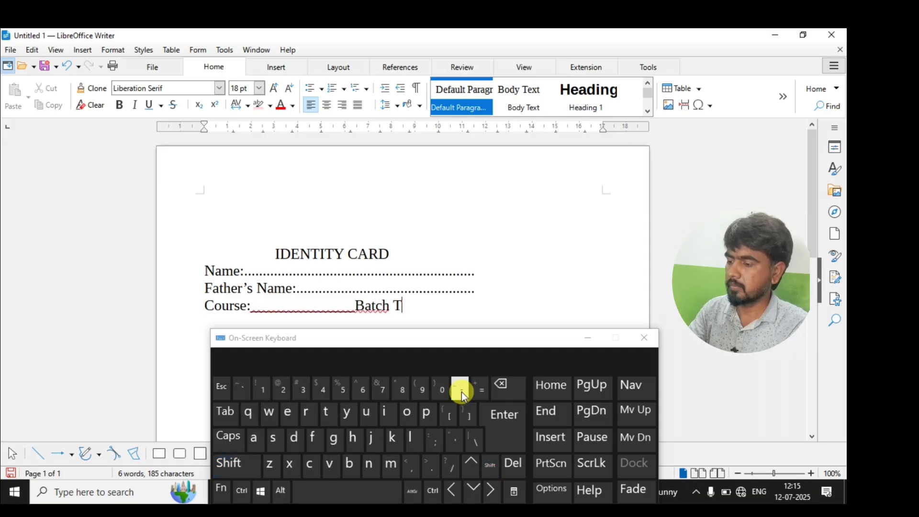
{"action": "type", "text": "ime"}
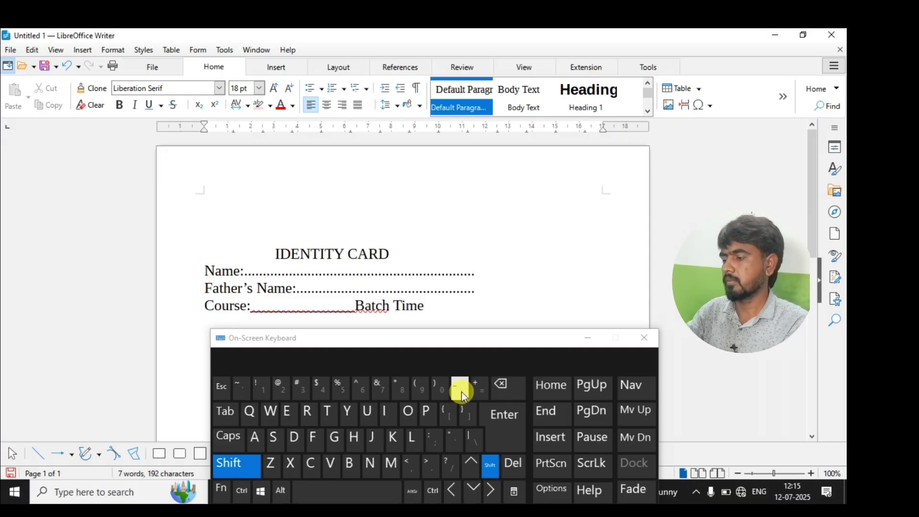
{"action": "type", "text": ":__________"}
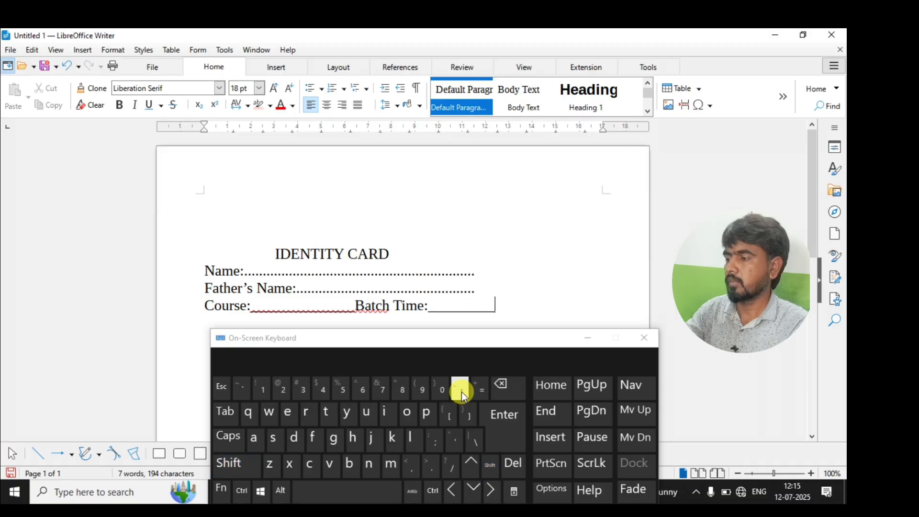
{"action": "key", "text": "Return"}
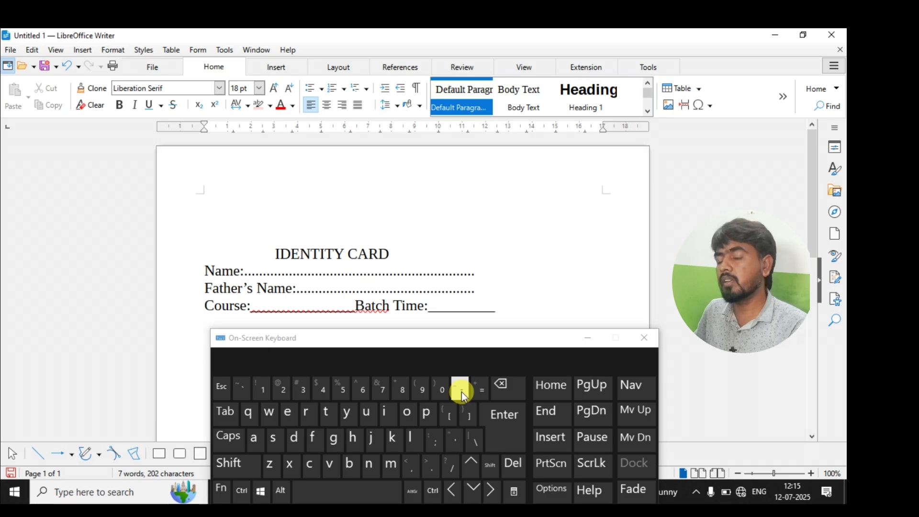
Add an 'Address:' line with a dotted fill line below the Course line.
{"action": "left_click_drag", "start_coordinate": [309, 340], "coordinate": [308, 370]}
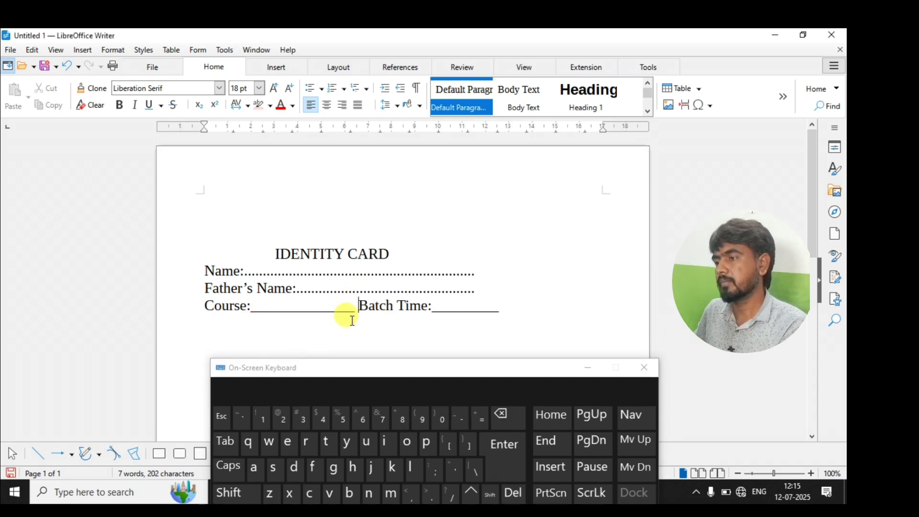
{"action": "left_click", "coordinate": [500, 309]}
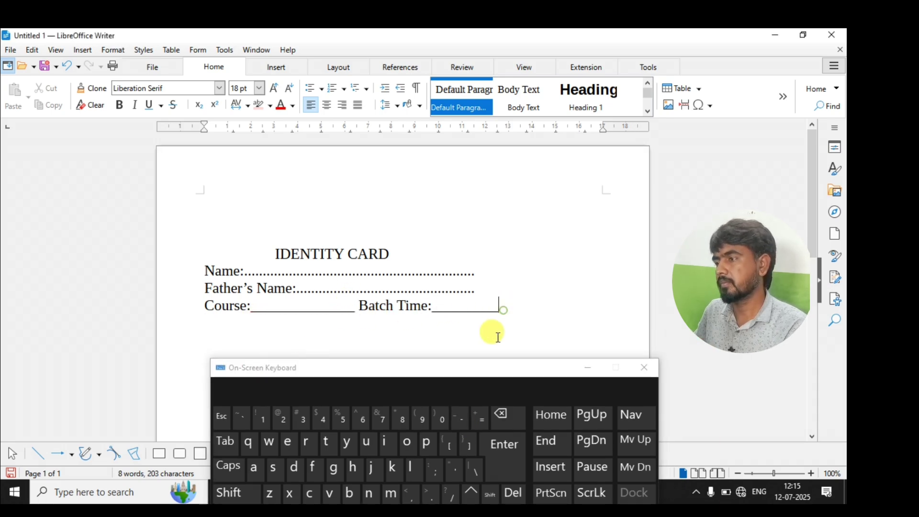
{"action": "left_click", "coordinate": [513, 448]}
{"action": "type", "text": "Address"}
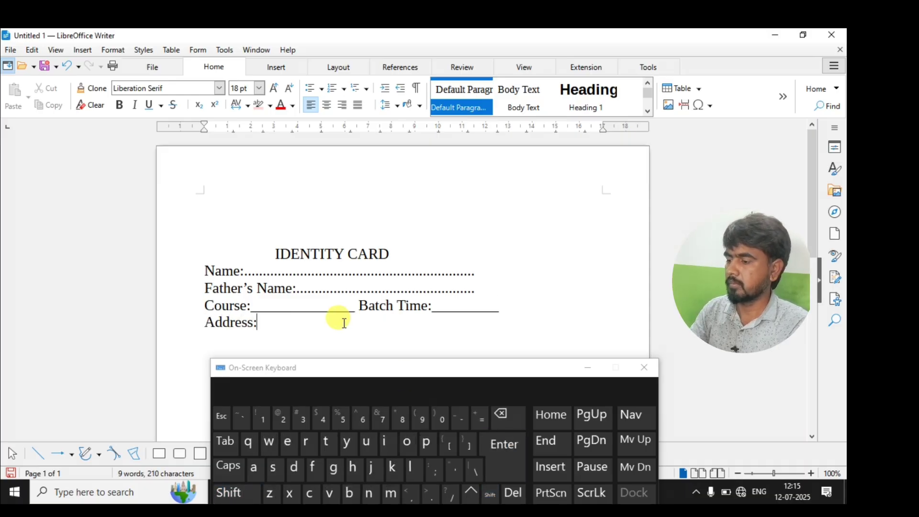
{"action": "type", "text": ":.."}
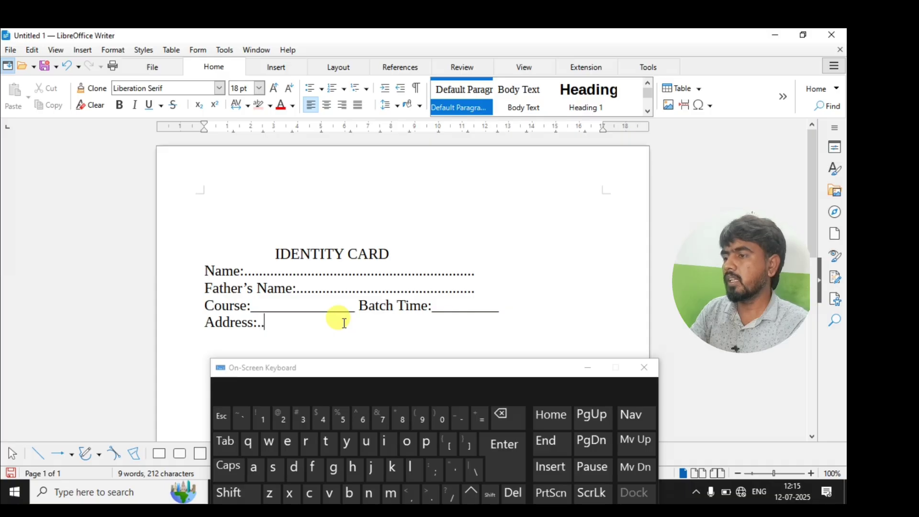
{"action": "type", "text": "....................................................."}
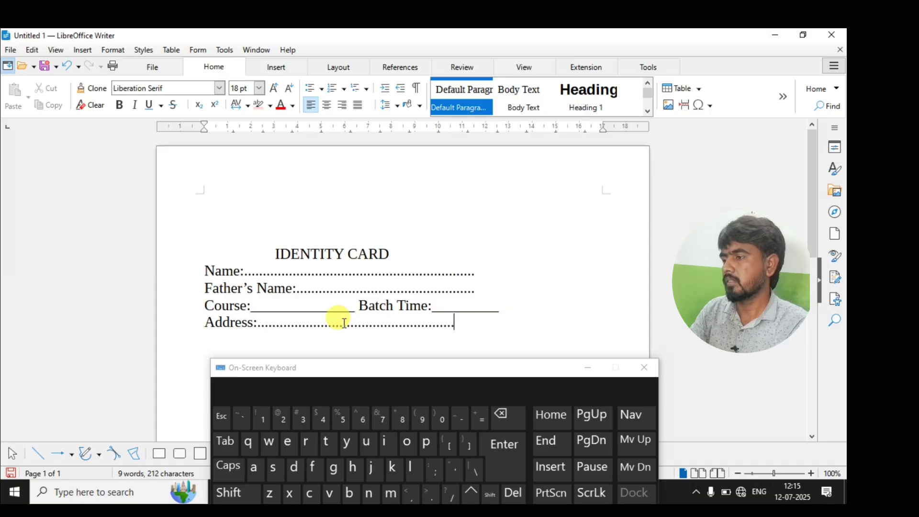
{"action": "type", "text": "............."}
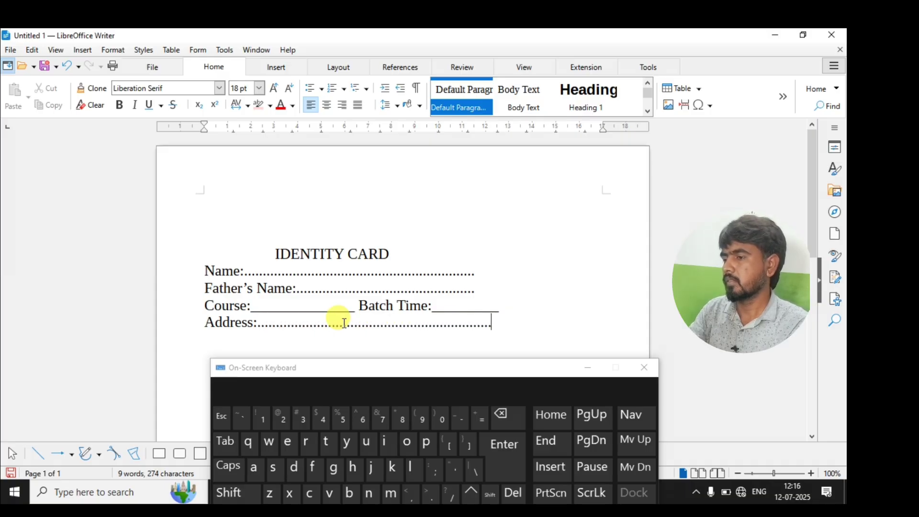
Add a 'Contact No.:' line with a long underscore blank.
{"action": "key", "text": "Return"}
{"action": "type", "text": "Contav"}
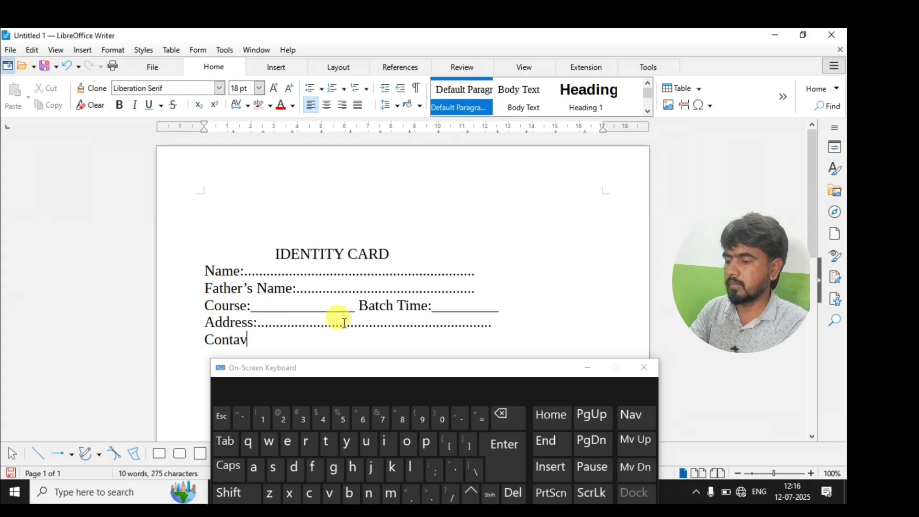
{"action": "type", "text": "ct"}
{"action": "key", "text": "BackSpace"}
{"action": "key", "text": "BackSpace"}
{"action": "key", "text": "BackSpace"}
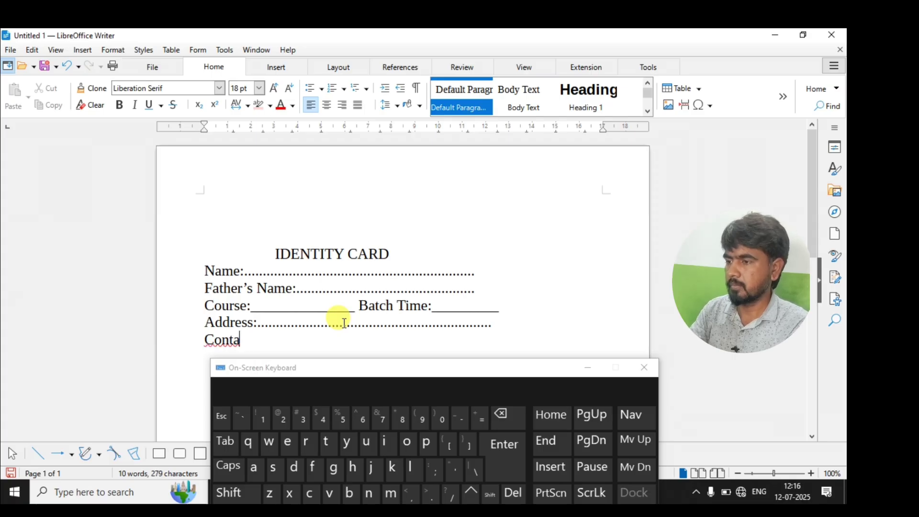
{"action": "type", "text": "ct No.:"}
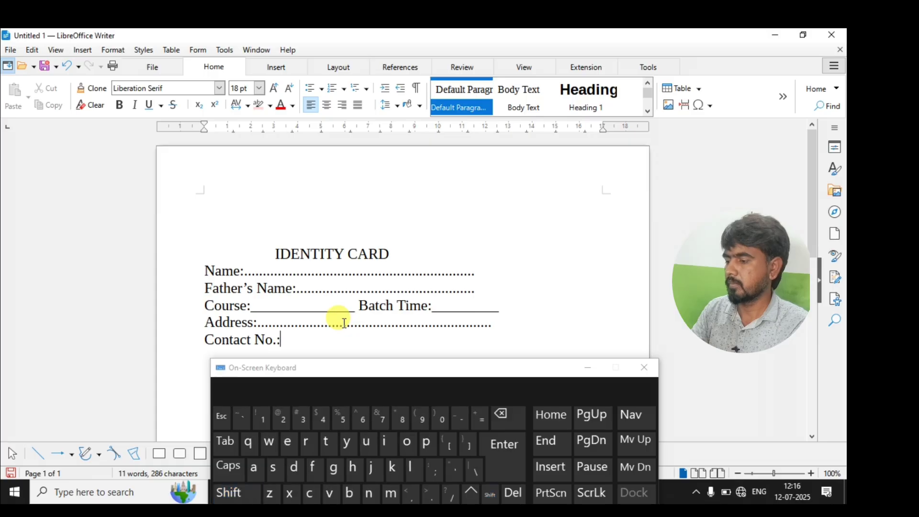
{"action": "type", "text": "_____________________________"}
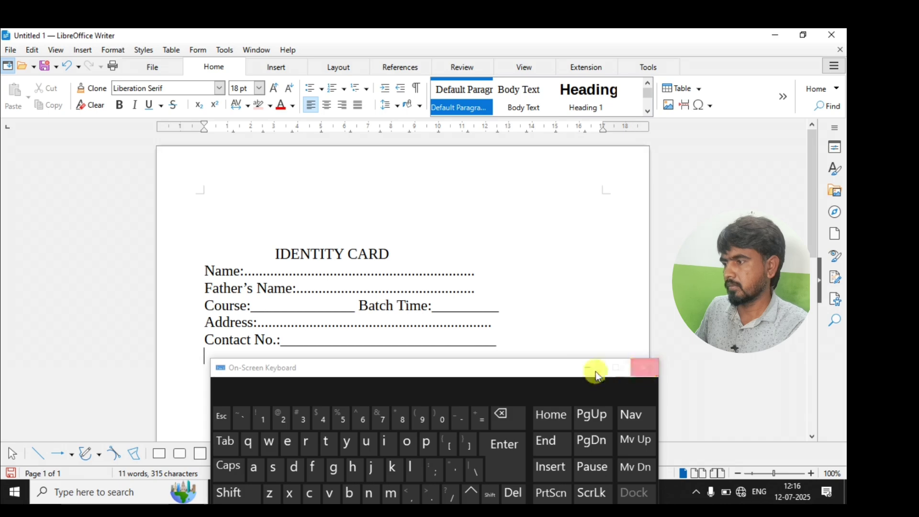
Type 'Director' on a new line below Contact No. and space it toward the right.
{"action": "left_click_drag", "start_coordinate": [524, 370], "coordinate": [493, 141]}
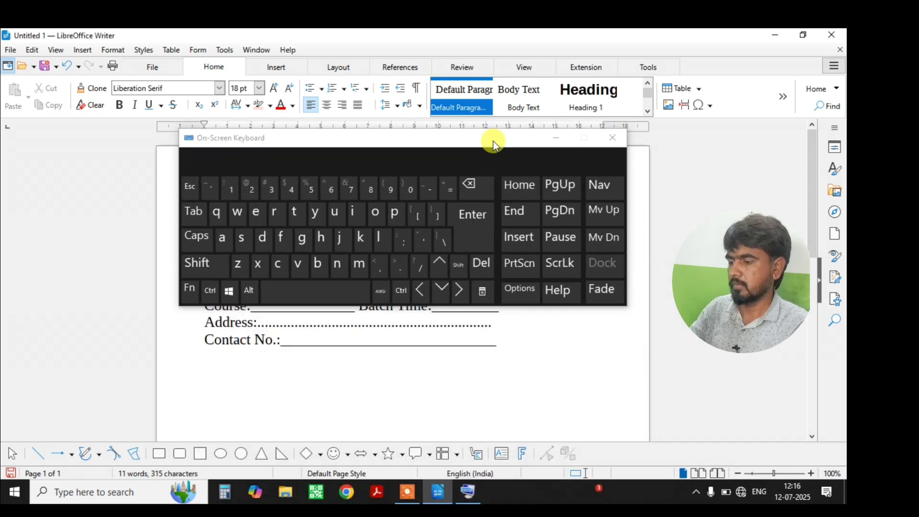
{"action": "type", "text": "Direc"}
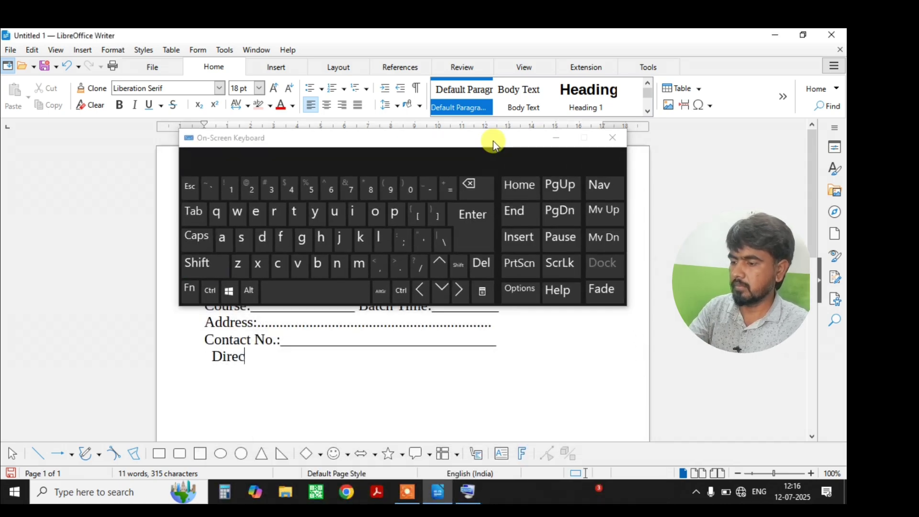
{"action": "type", "text": "tor"}
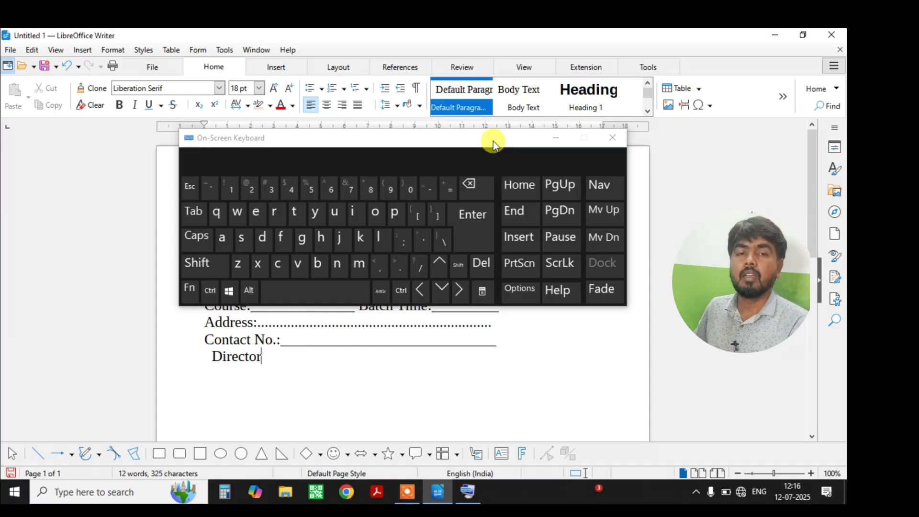
{"action": "left_click", "coordinate": [211, 358]}
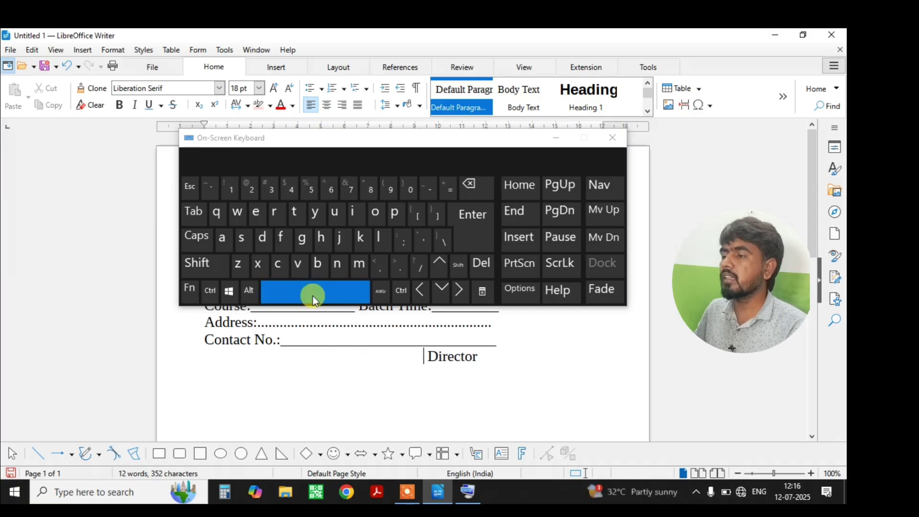
{"action": "key", "text": "BackSpace"}
{"action": "key", "text": "BackSpace"}
{"action": "key", "text": "BackSpace"}
{"action": "key", "text": "BackSpace"}
{"action": "key", "text": "BackSpace"}
{"action": "key", "text": "BackSpace"}
{"action": "key", "text": "BackSpace"}
{"action": "key", "text": "BackSpace"}
{"action": "key", "text": "BackSpace"}
{"action": "key", "text": "BackSpace"}
{"action": "key", "text": "BackSpace"}
{"action": "key", "text": "BackSpace"}
{"action": "key", "text": "BackSpace"}
{"action": "key", "text": "BackSpace"}
{"action": "key", "text": "BackSpace"}
{"action": "key", "text": "BackSpace"}
{"action": "key", "text": "BackSpace"}
{"action": "key", "text": "BackSpace"}
{"action": "key", "text": "BackSpace"}
{"action": "key", "text": "BackSpace"}
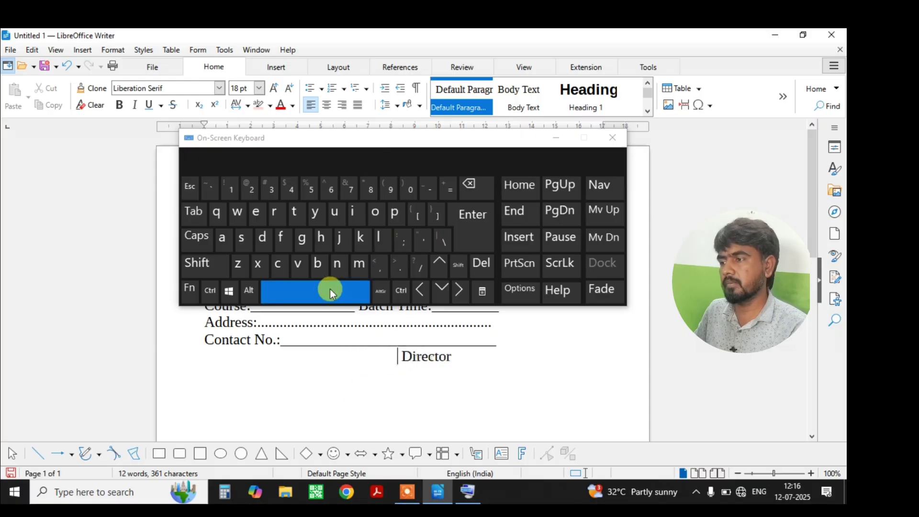
{"action": "left_click_drag", "start_coordinate": [334, 142], "coordinate": [378, 32]}
Nudge the IDENTITY CARD title further right and start editing the Director label.
{"action": "left_click", "coordinate": [262, 252]}
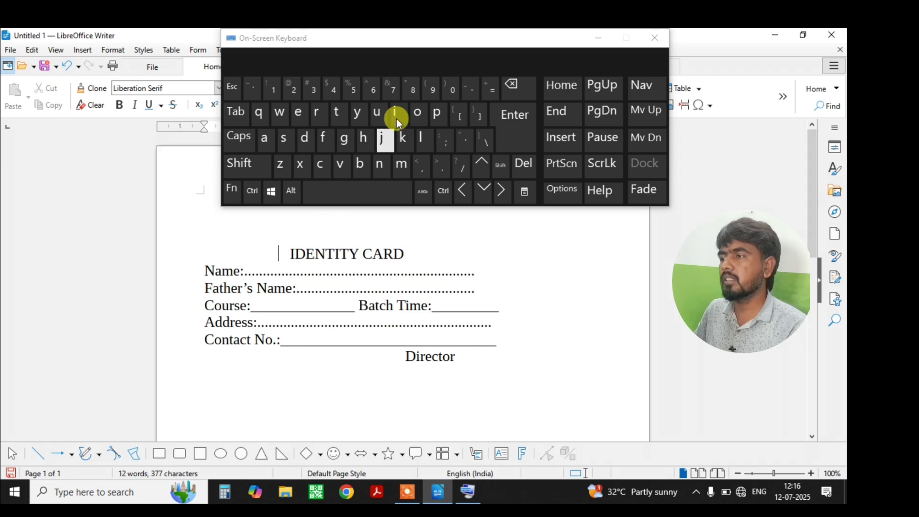
{"action": "key", "text": "BackSpace"}
{"action": "key", "text": "BackSpace"}
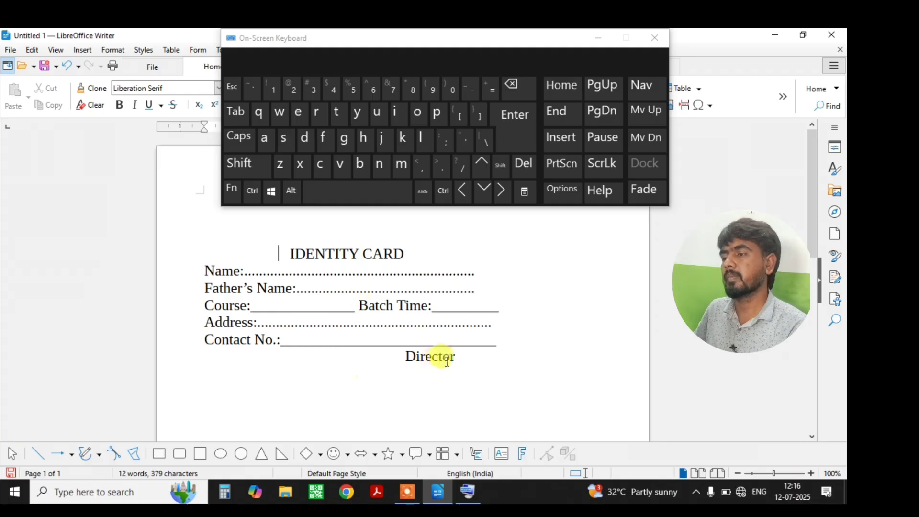
{"action": "left_click", "coordinate": [482, 354]}
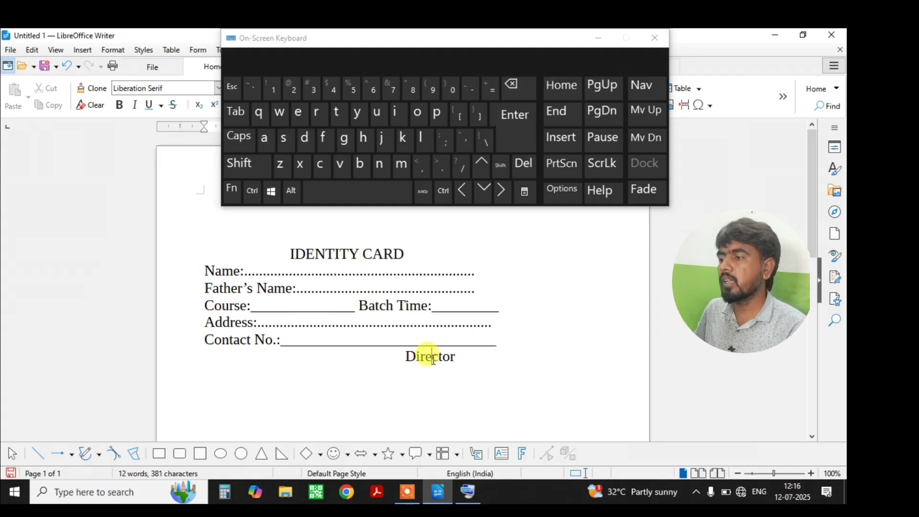
{"action": "left_click", "coordinate": [513, 90]}
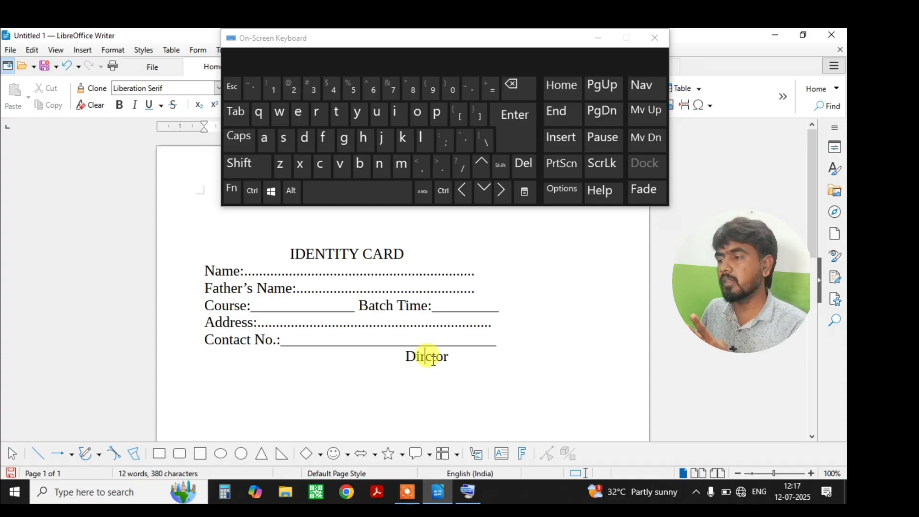
{"action": "left_click", "coordinate": [482, 163]}
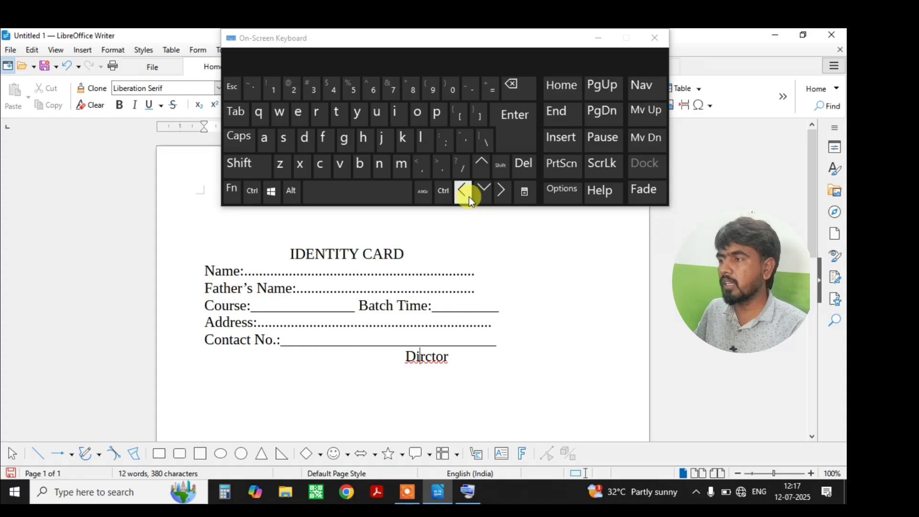
Fix the 'Dirctor' typo by retyping 'irecto' and accepting the 'Director' autocomplete.
{"action": "left_click", "coordinate": [425, 356]}
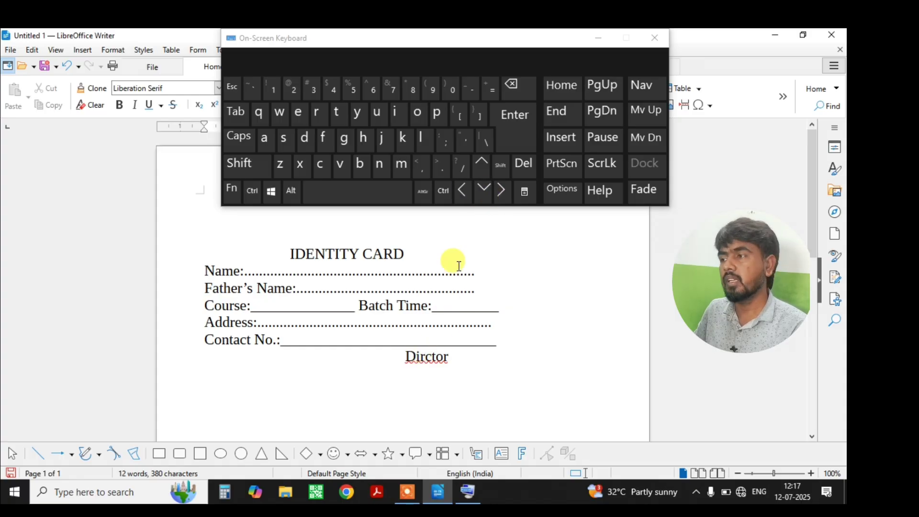
{"action": "left_click", "coordinate": [502, 191]}
{"action": "left_click", "coordinate": [525, 87]}
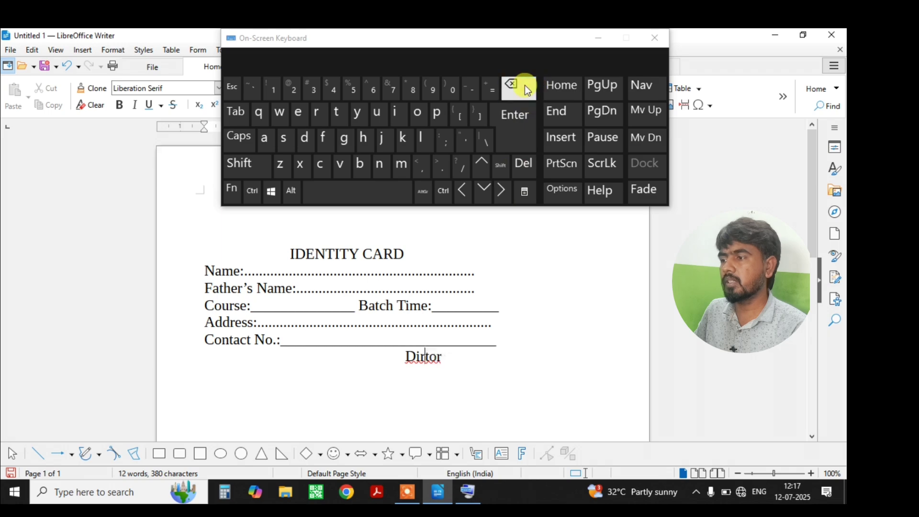
{"action": "type", "text": "c"}
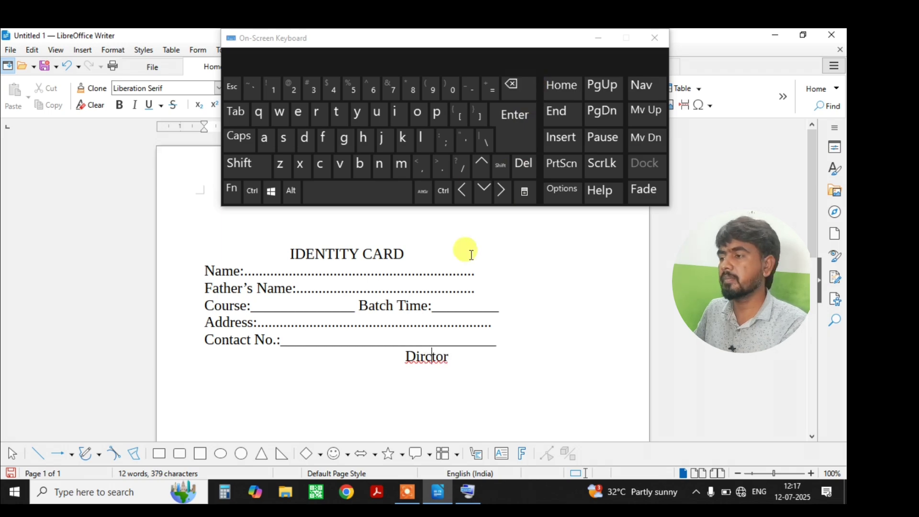
{"action": "left_click", "coordinate": [424, 355]}
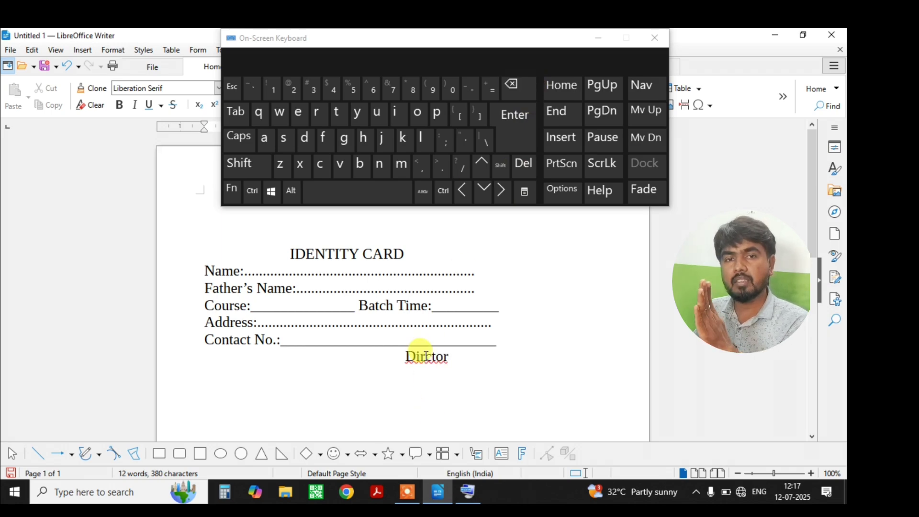
{"action": "left_click", "coordinate": [515, 84]}
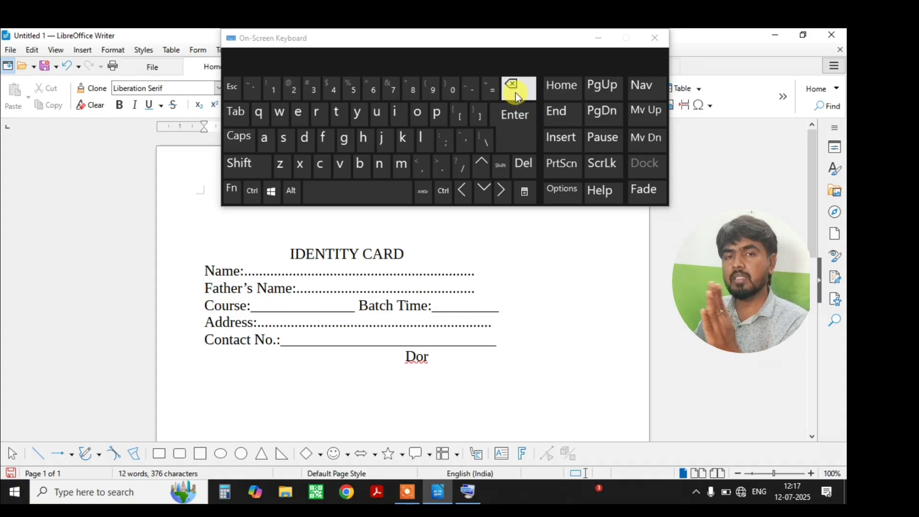
{"action": "left_click", "coordinate": [514, 166]}
{"action": "left_click", "coordinate": [515, 166]}
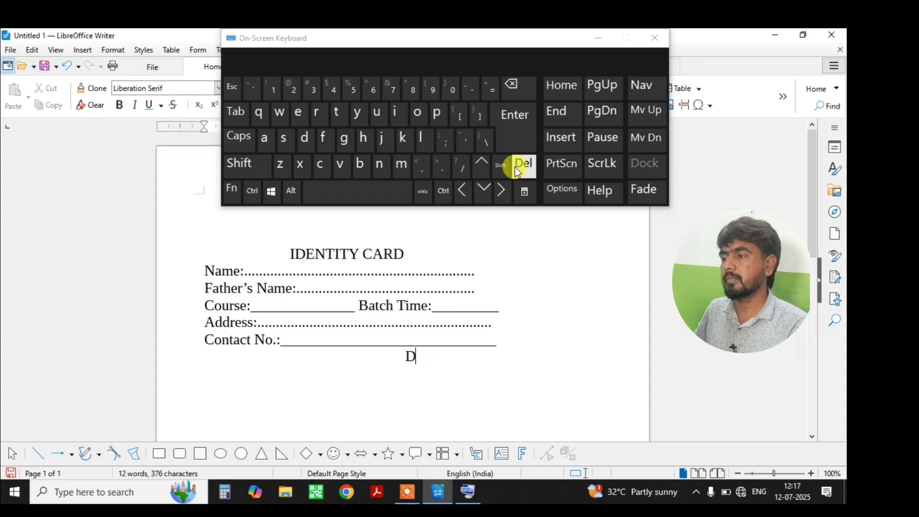
{"action": "type", "text": "irecto"}
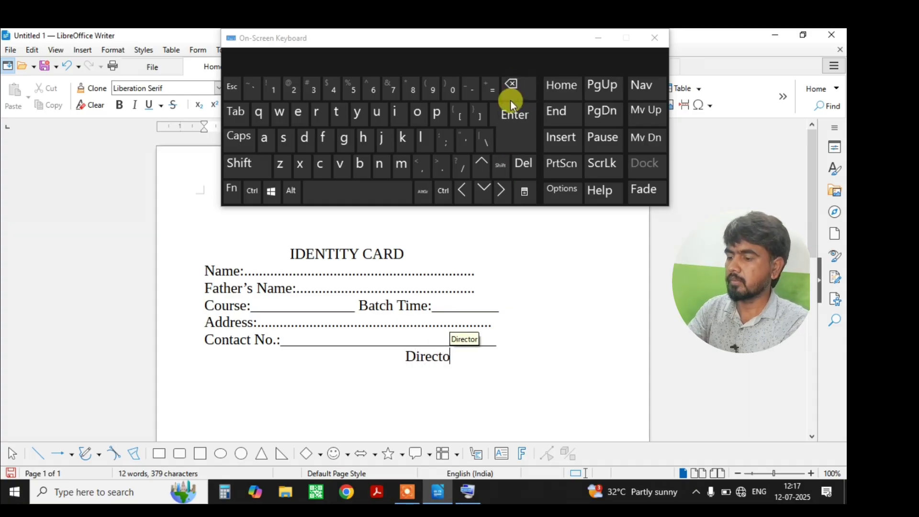
{"action": "left_click", "coordinate": [510, 100]}
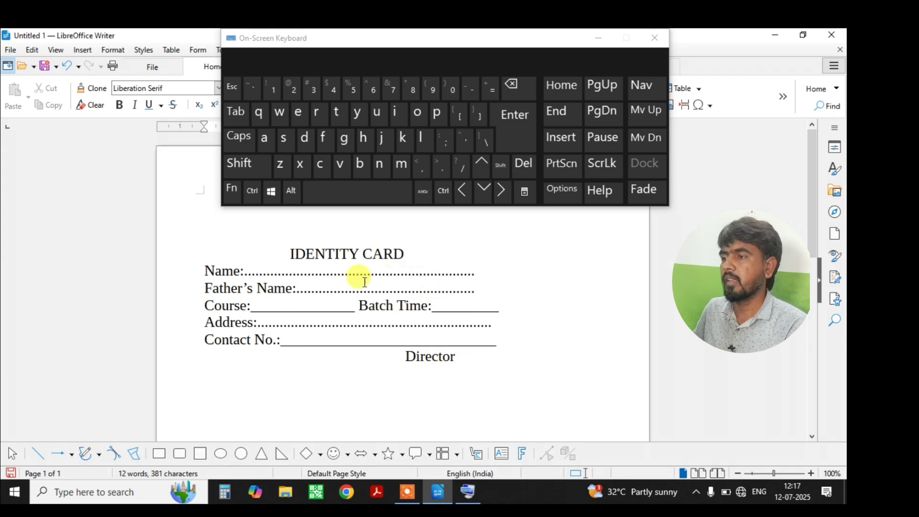
{"action": "left_click", "coordinate": [429, 271]}
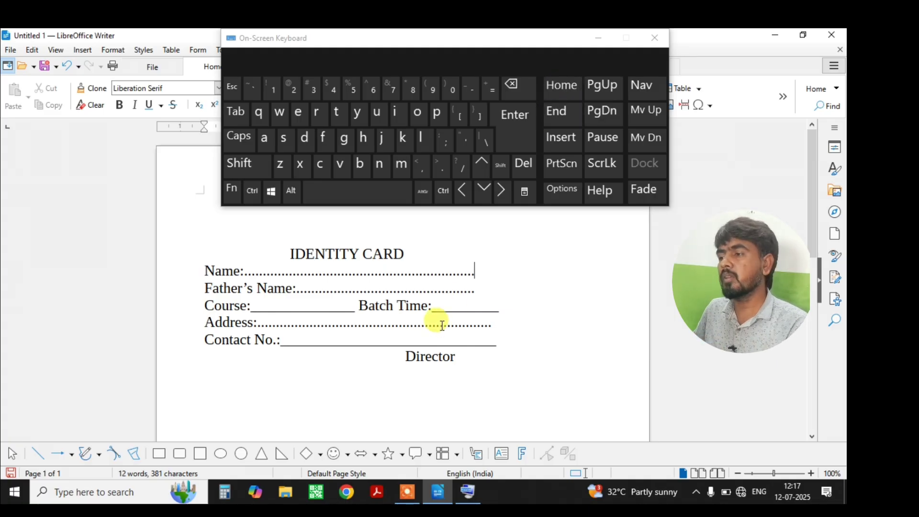
Move the insertion point to the start and end of the Director and Father's Name lines.
{"action": "left_click", "coordinate": [437, 356]}
{"action": "left_click", "coordinate": [562, 91]}
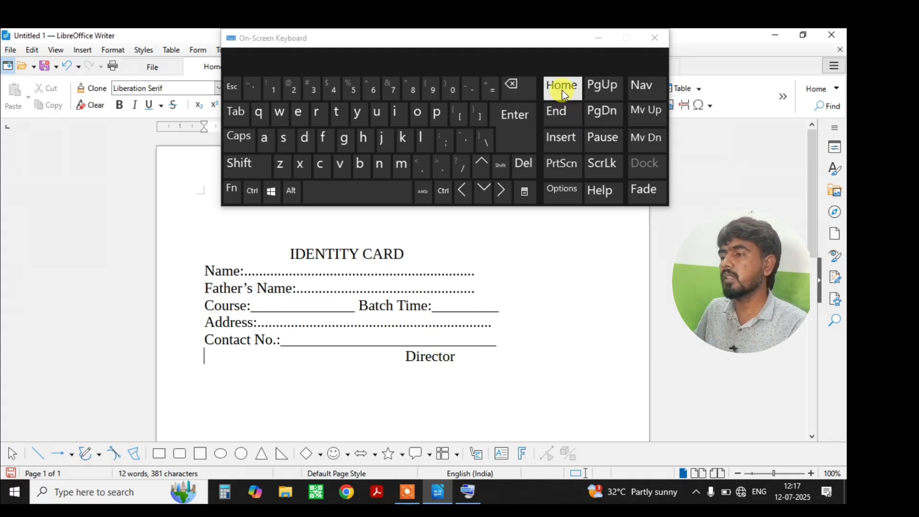
{"action": "left_click", "coordinate": [558, 116]}
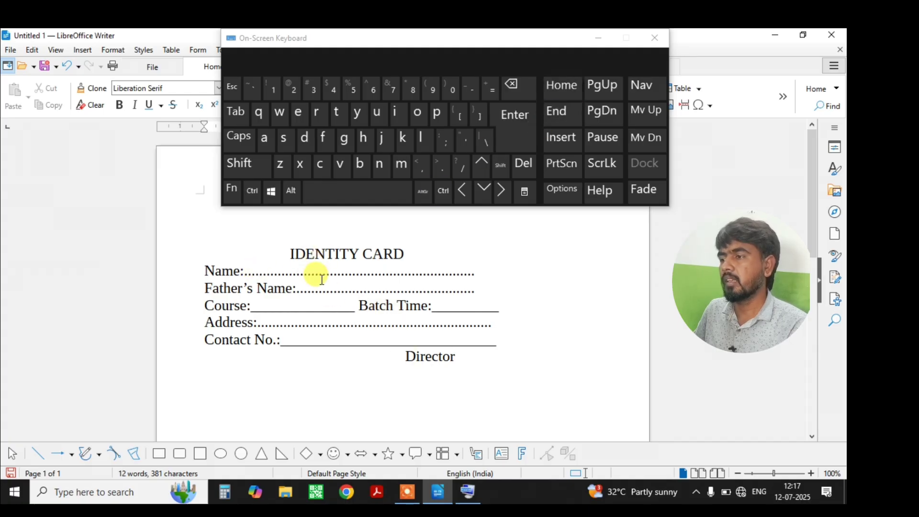
{"action": "left_click", "coordinate": [368, 288]}
{"action": "left_click", "coordinate": [521, 91]}
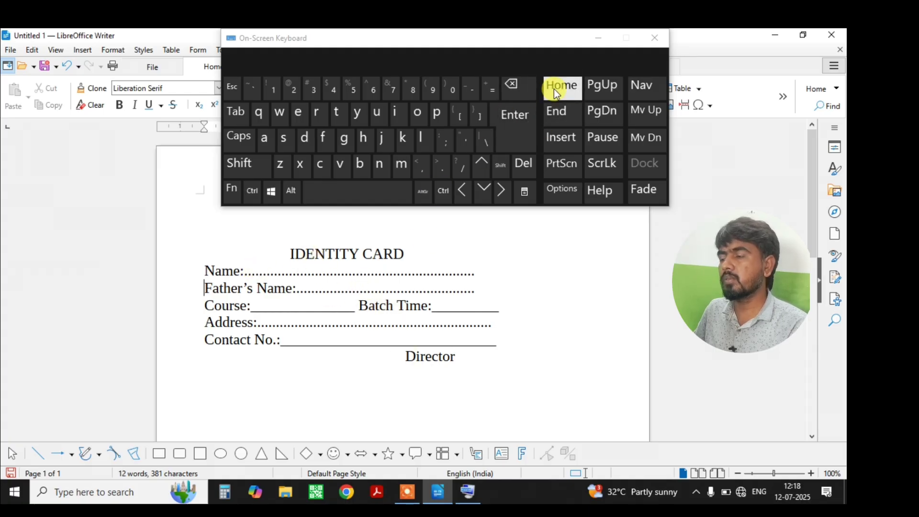
{"action": "left_click", "coordinate": [553, 110]}
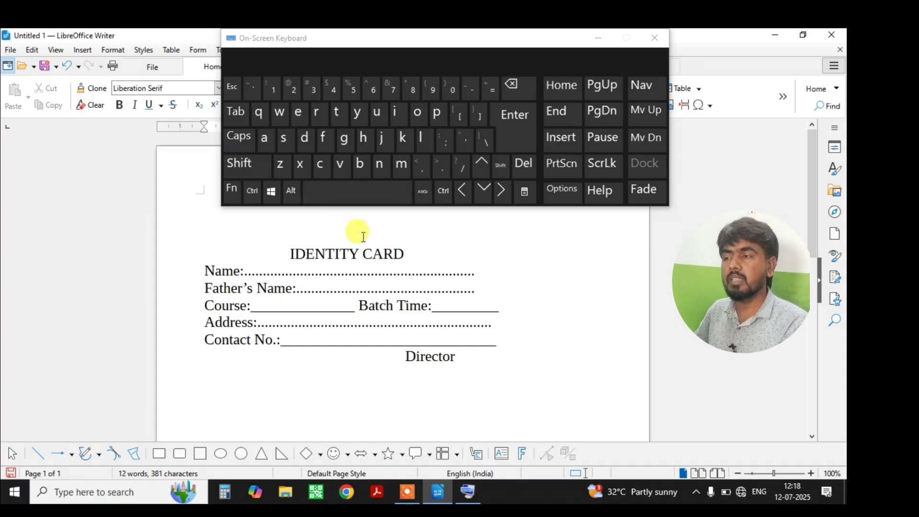
Delete two leading spaces before the IDENTITY CARD title, then close the on-screen keyboard.
{"action": "left_click", "coordinate": [277, 251]}
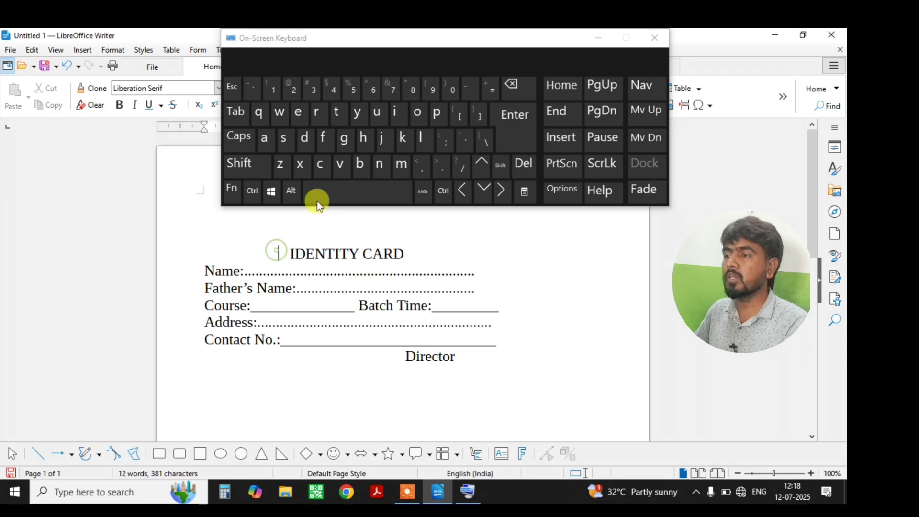
{"action": "left_click", "coordinate": [323, 192]}
{"action": "left_click", "coordinate": [518, 86]}
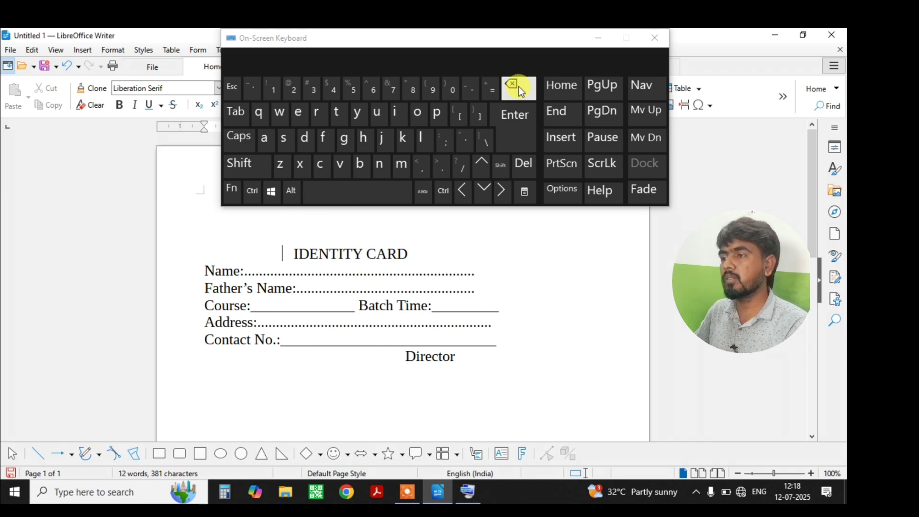
{"action": "left_click", "coordinate": [519, 86]}
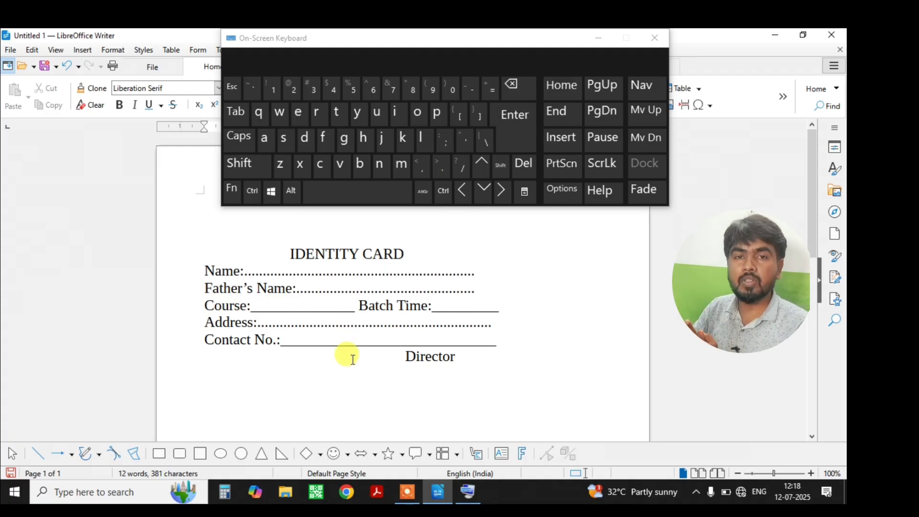
{"action": "key", "text": "Up"}
{"action": "key", "text": "Up"}
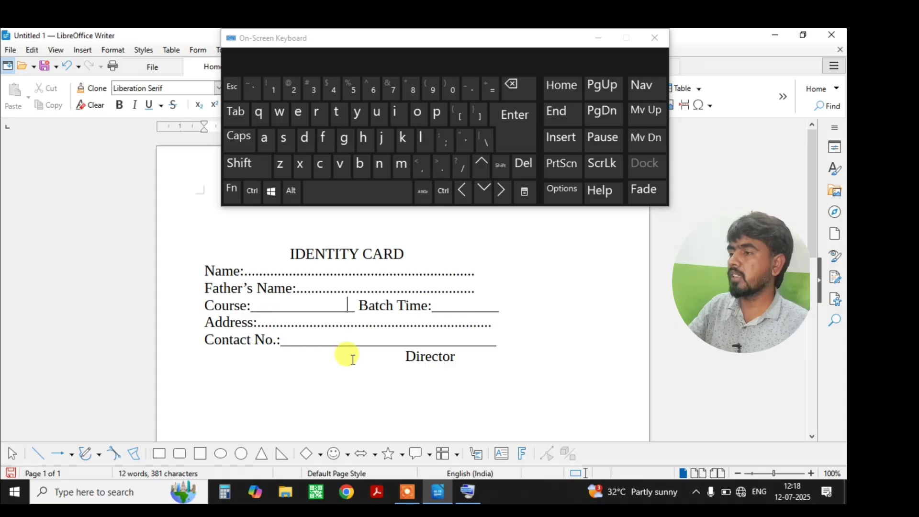
{"action": "left_click", "coordinate": [482, 166]}
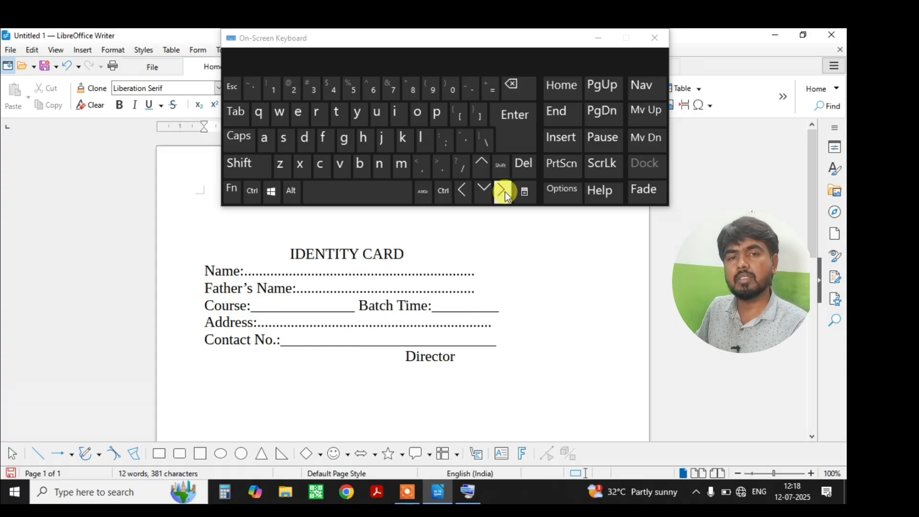
{"action": "left_click", "coordinate": [655, 37]}
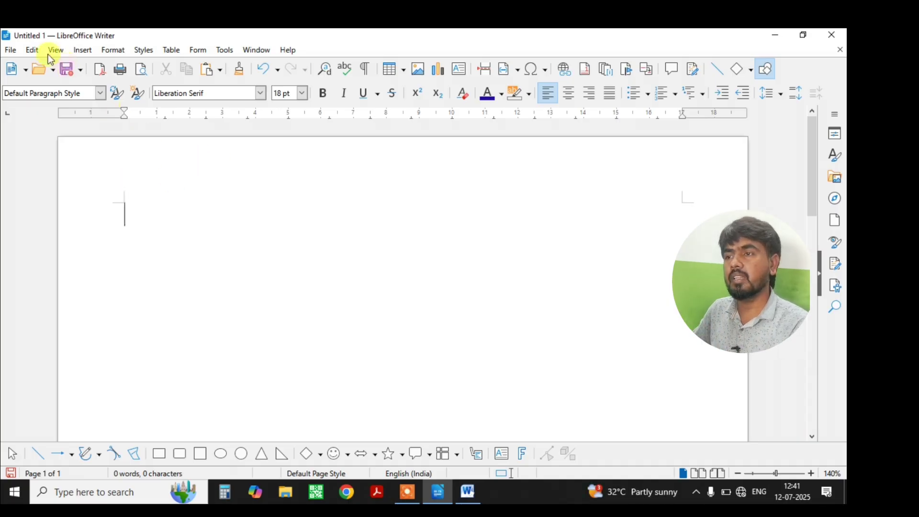
Browse the Insert and Format menus without choosing anything.
{"action": "left_click", "coordinate": [75, 51]}
{"action": "left_click", "coordinate": [80, 51]}
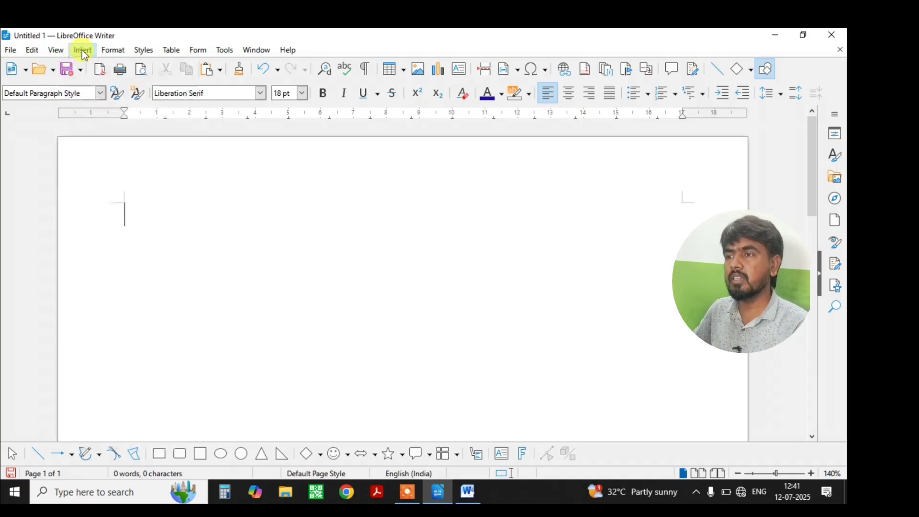
{"action": "left_click", "coordinate": [119, 50]}
{"action": "left_click", "coordinate": [119, 50]}
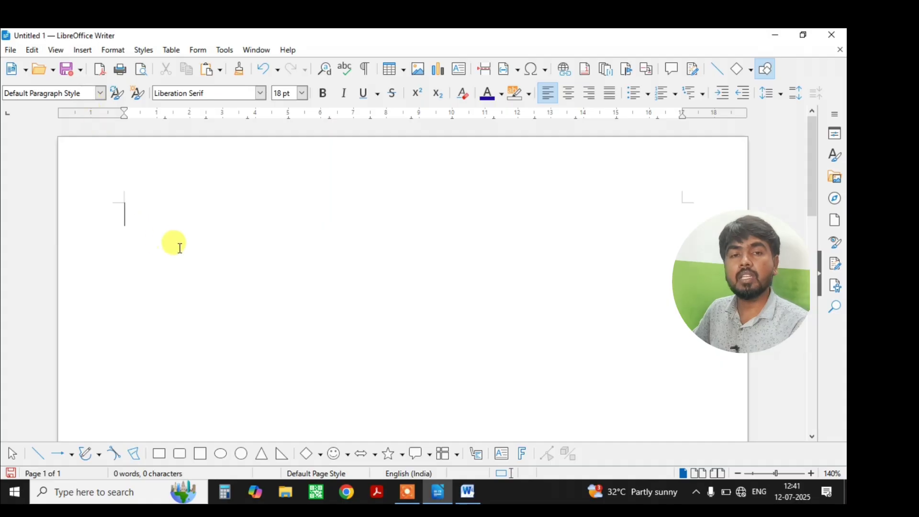
Apply the Tabbed user interface to Writer, then close the on-screen keyboard.
{"action": "left_click", "coordinate": [56, 51]}
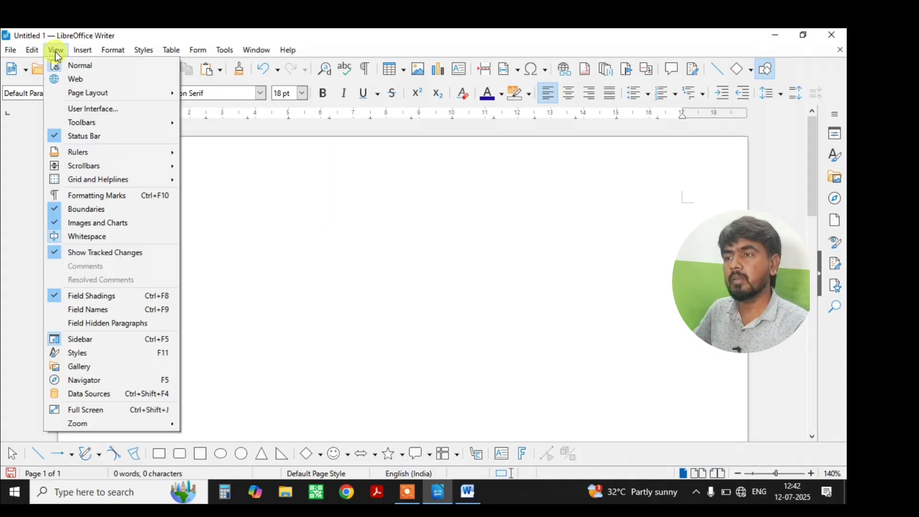
{"action": "left_click", "coordinate": [96, 113]}
{"action": "left_click", "coordinate": [261, 196]}
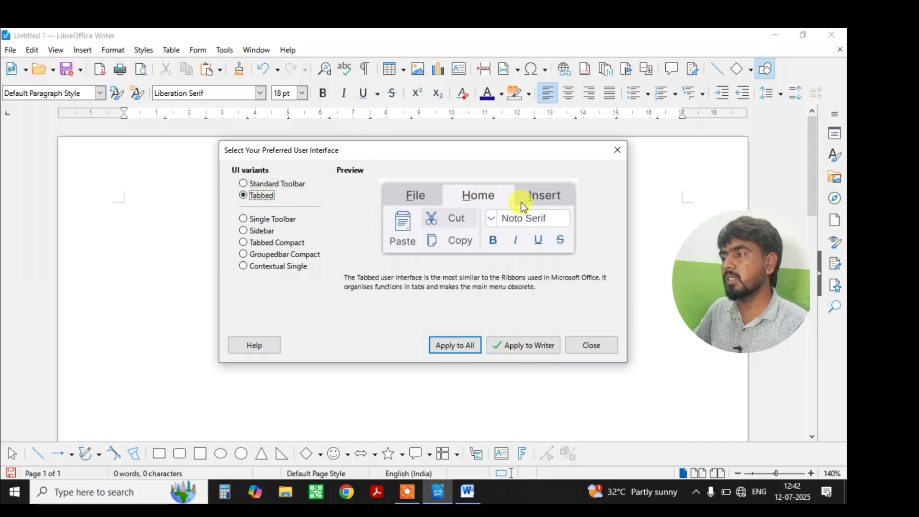
{"action": "left_click", "coordinate": [522, 346]}
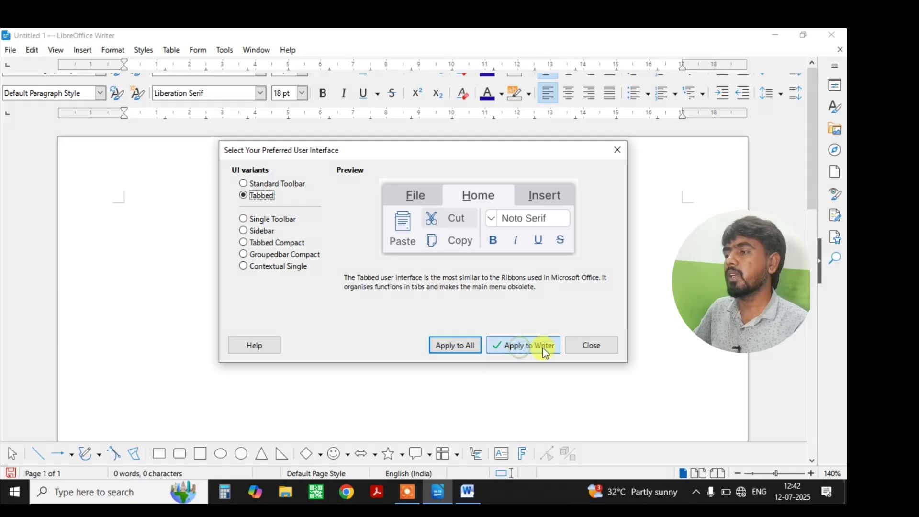
{"action": "left_click", "coordinate": [581, 350]}
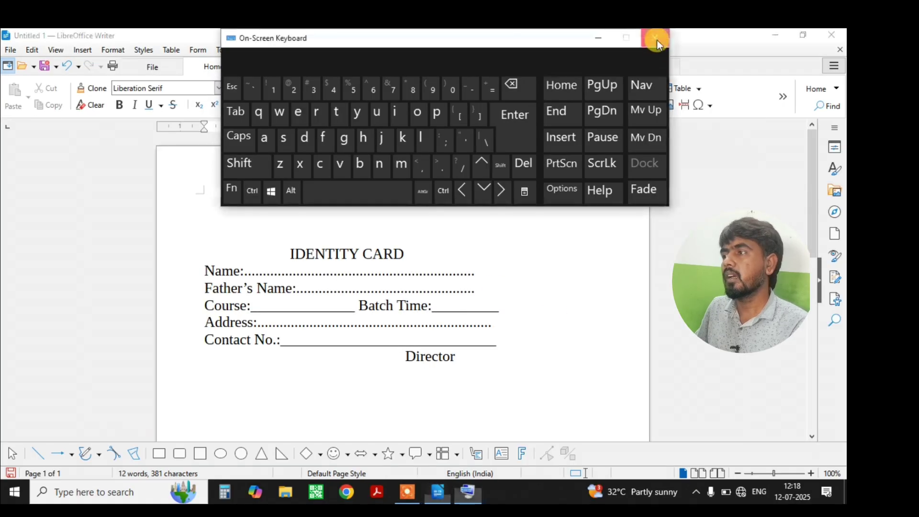
{"action": "left_click", "coordinate": [657, 39]}
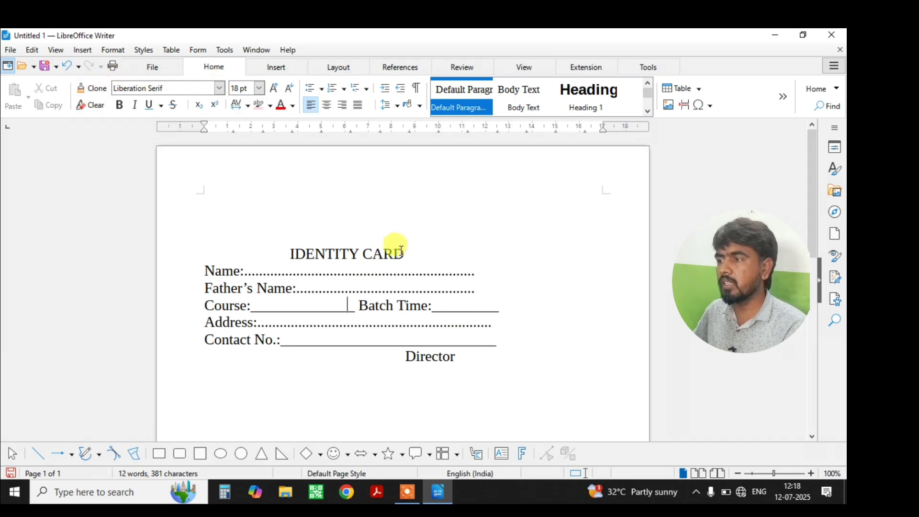
Try Lucida Blackletter on the IDENTITY CARD title, then settle on Franklin Gothic Heavy.
{"action": "left_click_drag", "start_coordinate": [403, 254], "coordinate": [280, 250]}
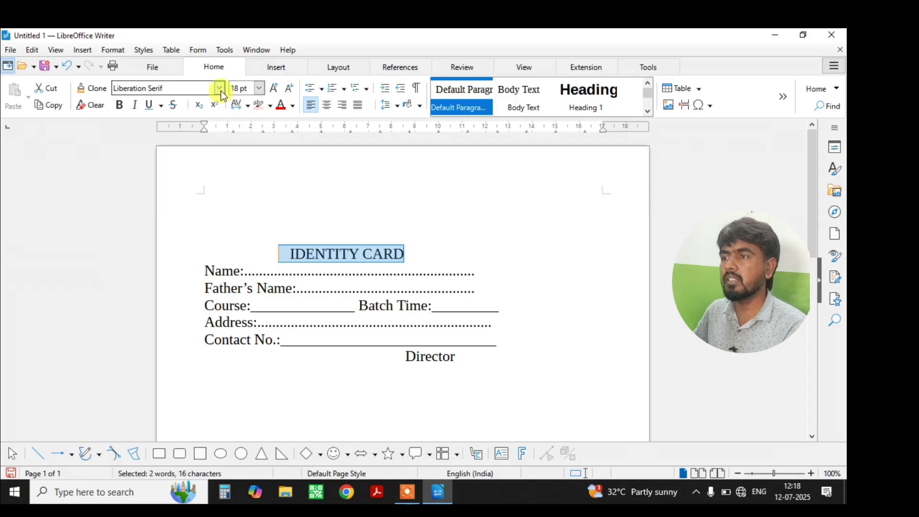
{"action": "left_click", "coordinate": [219, 89]}
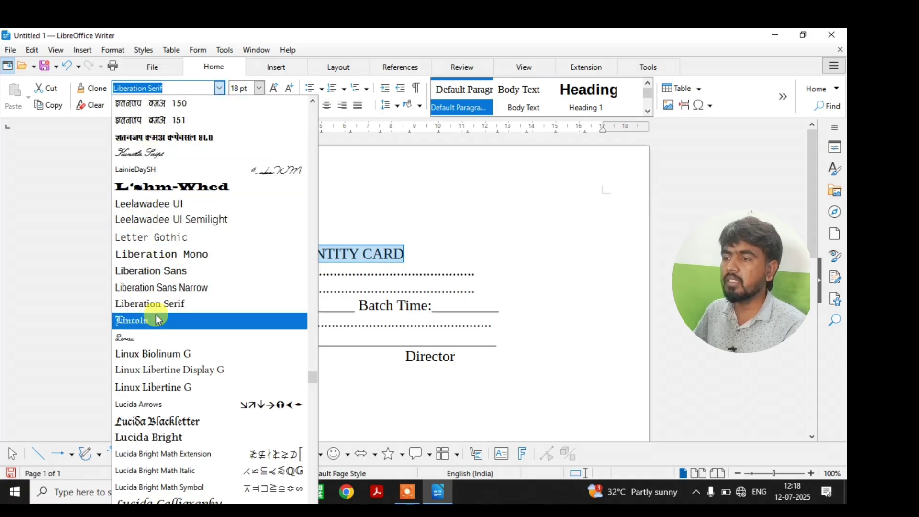
{"action": "left_click", "coordinate": [167, 425]}
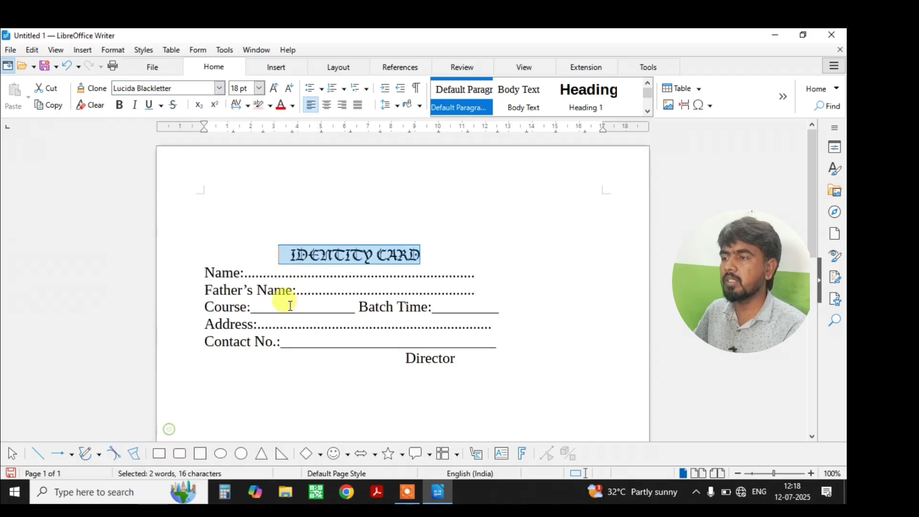
{"action": "left_click", "coordinate": [217, 87]}
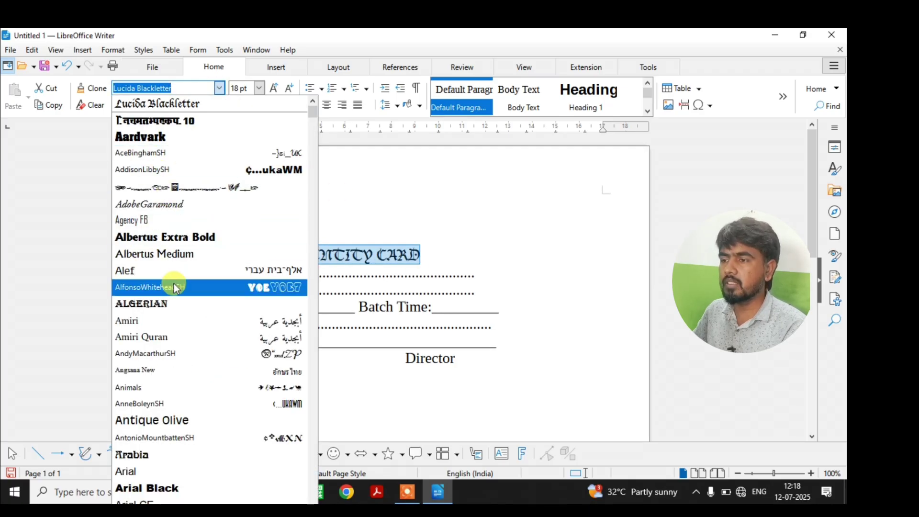
{"action": "left_click_drag", "start_coordinate": [314, 111], "coordinate": [314, 294]}
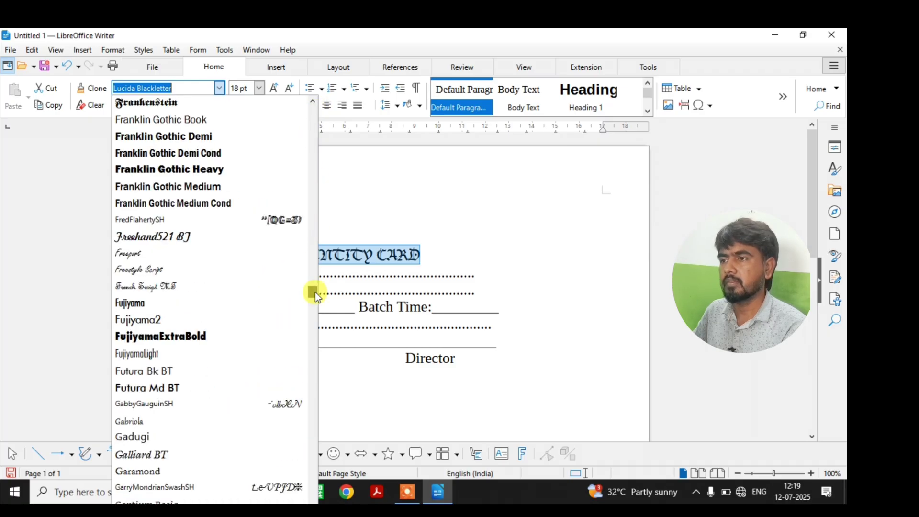
{"action": "left_click", "coordinate": [210, 168]}
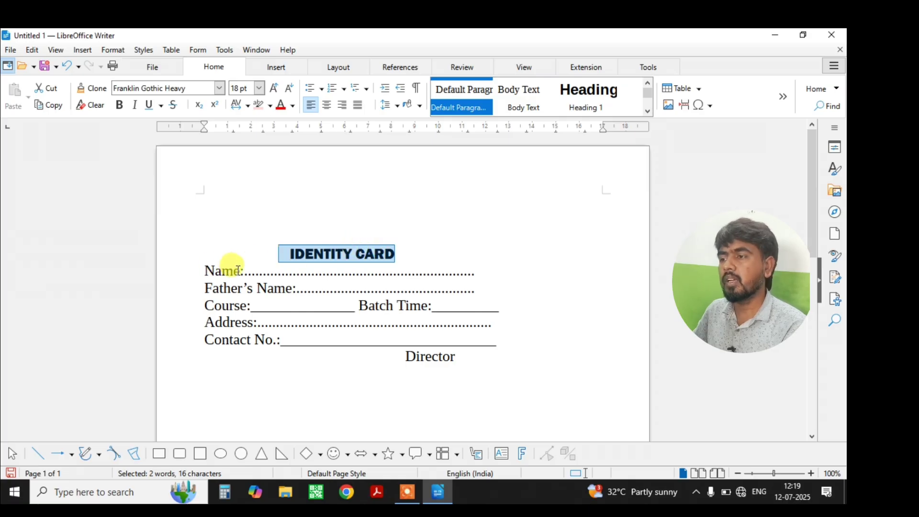
{"action": "left_click_drag", "start_coordinate": [239, 271], "coordinate": [205, 271]}
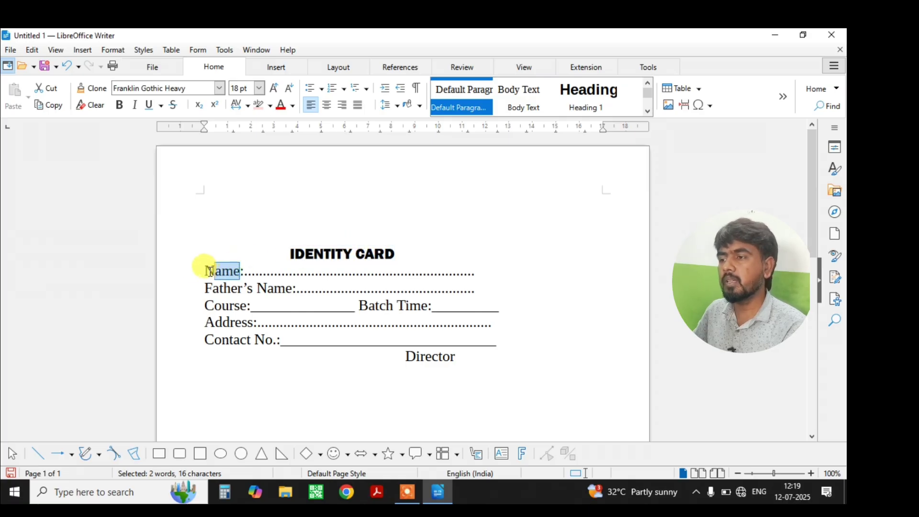
Set the word Name in the Calligrapher font.
{"action": "left_click", "coordinate": [219, 87]}
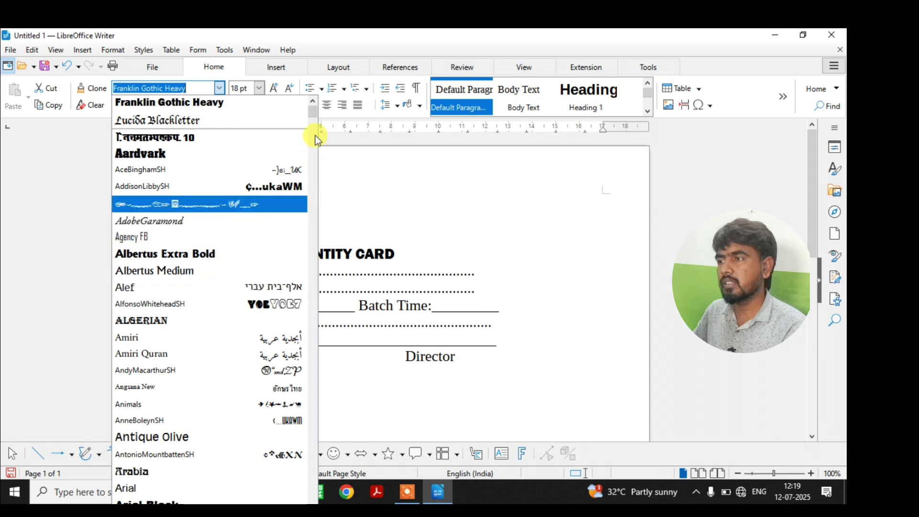
{"action": "left_click_drag", "start_coordinate": [312, 111], "coordinate": [310, 231]}
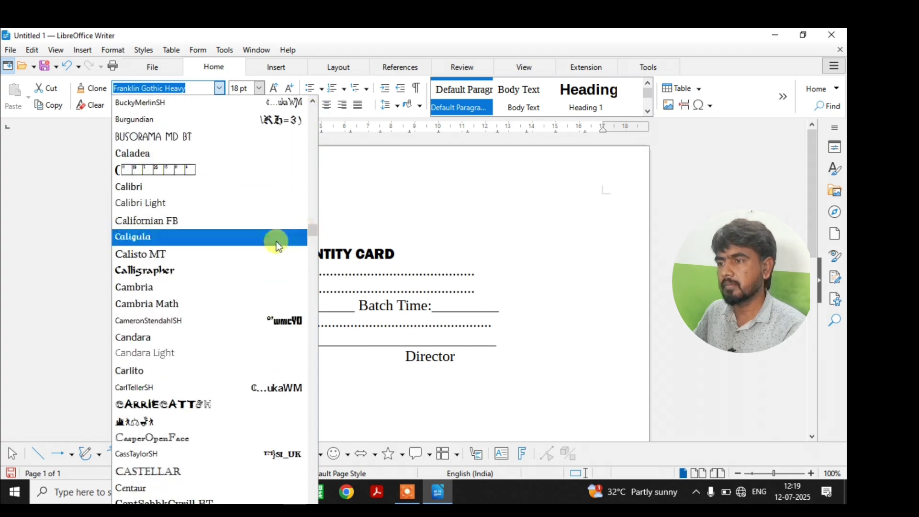
{"action": "left_click", "coordinate": [213, 270]}
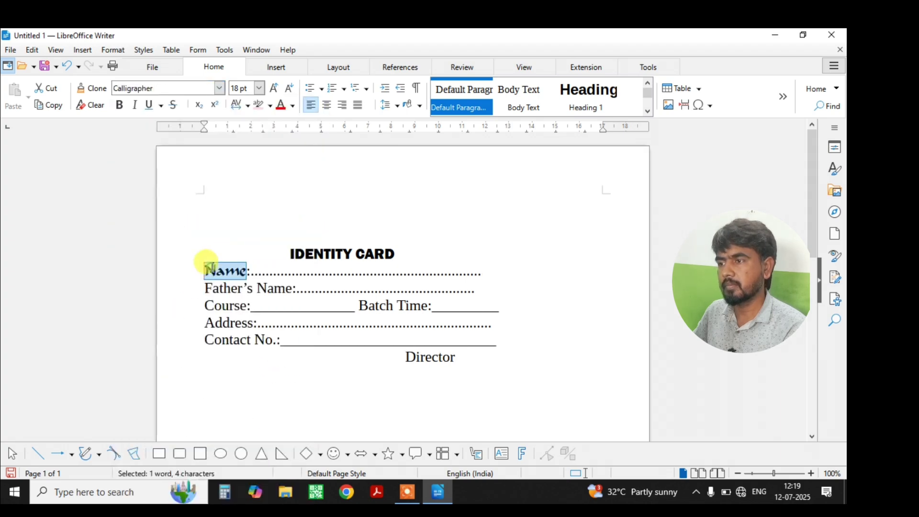
Set Father's Name to 15 pt, then enlarge it two size steps to 17 pt.
{"action": "left_click", "coordinate": [293, 291]}
{"action": "left_click_drag", "start_coordinate": [292, 291], "coordinate": [212, 291]}
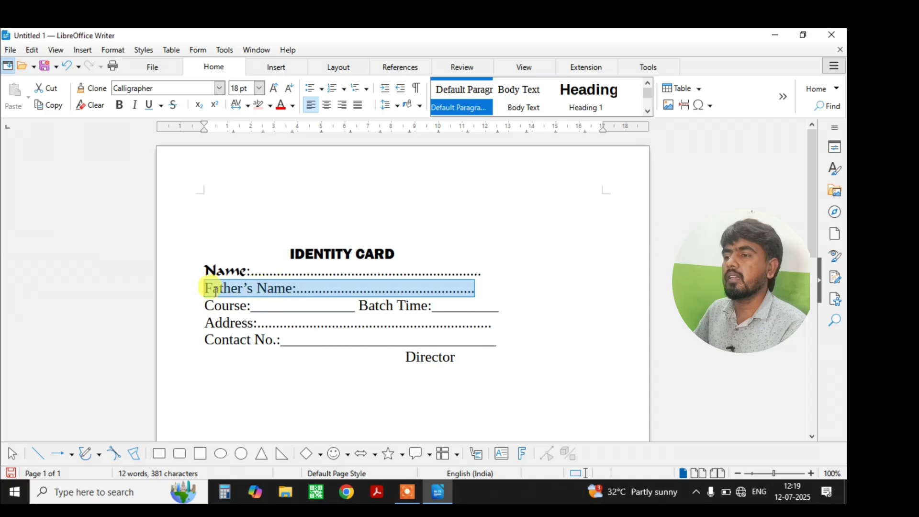
{"action": "left_click", "coordinate": [282, 307]}
{"action": "left_click_drag", "start_coordinate": [292, 289], "coordinate": [207, 289]}
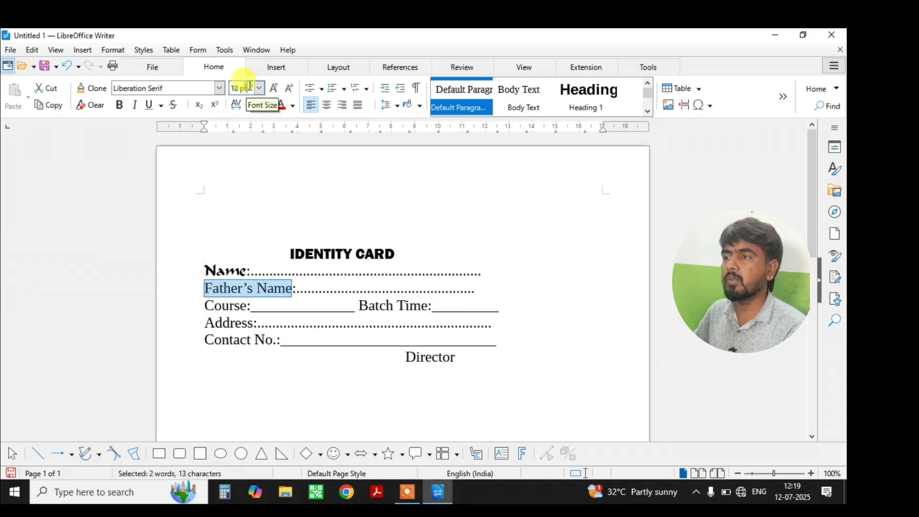
{"action": "left_click", "coordinate": [228, 87]}
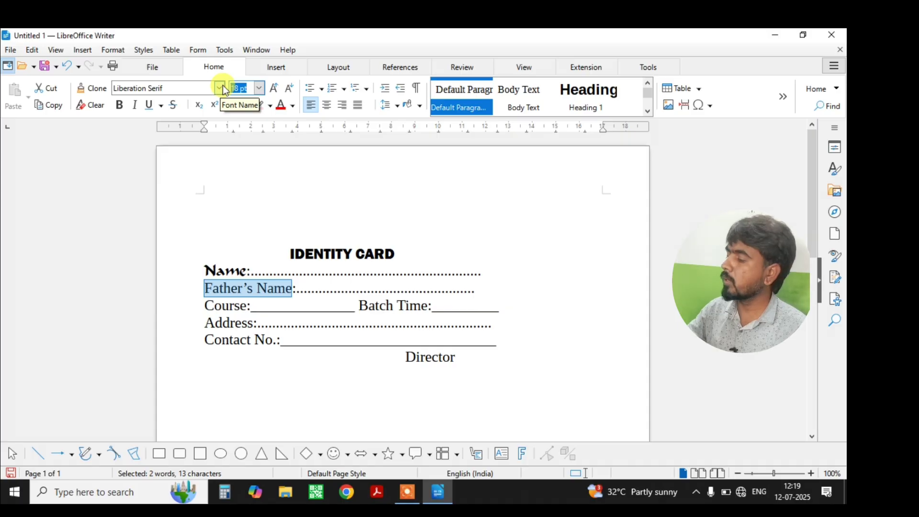
{"action": "key", "text": "Delete"}
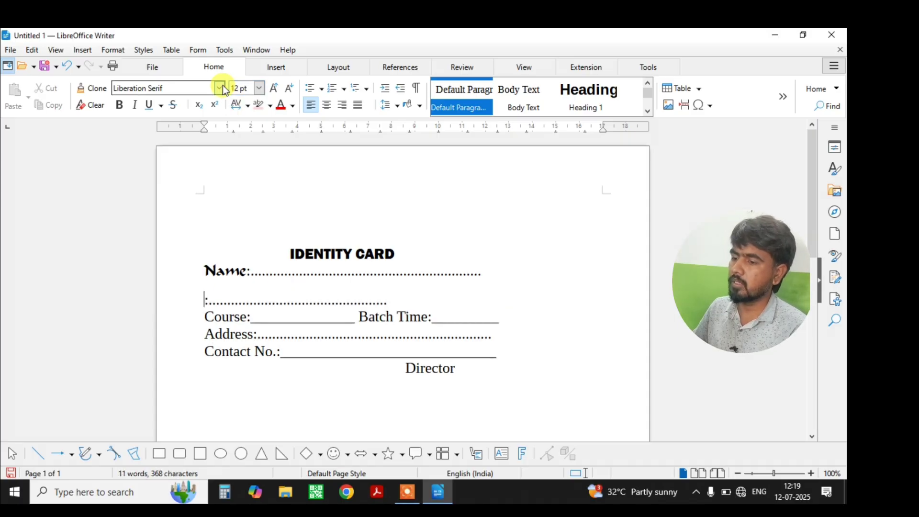
{"action": "key", "text": "ctrl+z"}
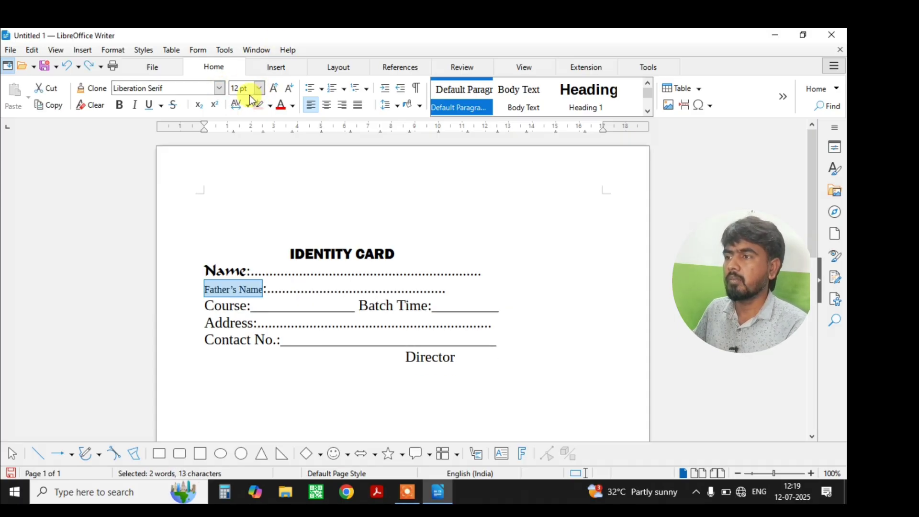
{"action": "left_click", "coordinate": [245, 88]}
{"action": "type", "text": "1"}
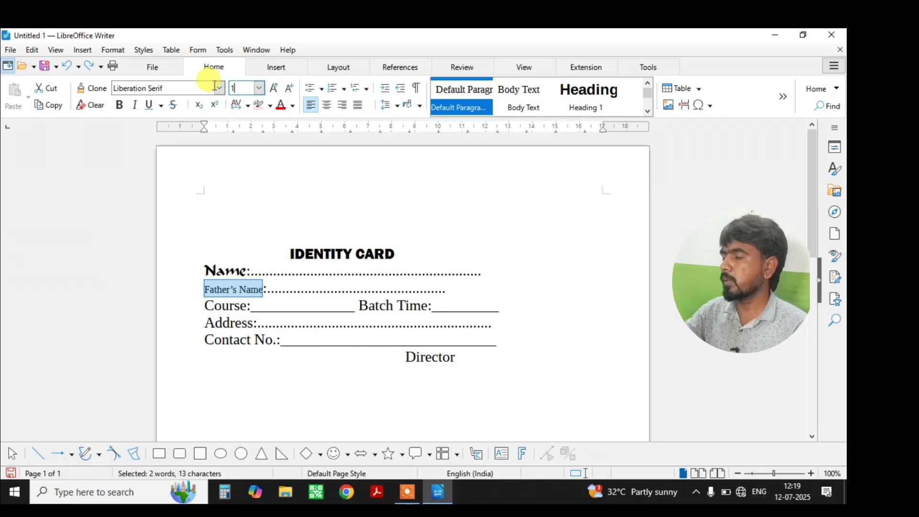
{"action": "type", "text": "5"}
{"action": "key", "text": "Return"}
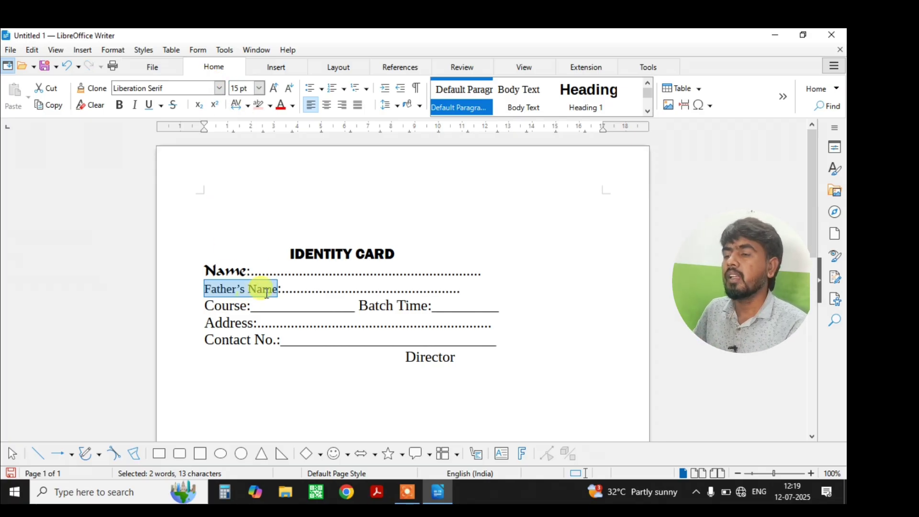
{"action": "left_click", "coordinate": [274, 88]}
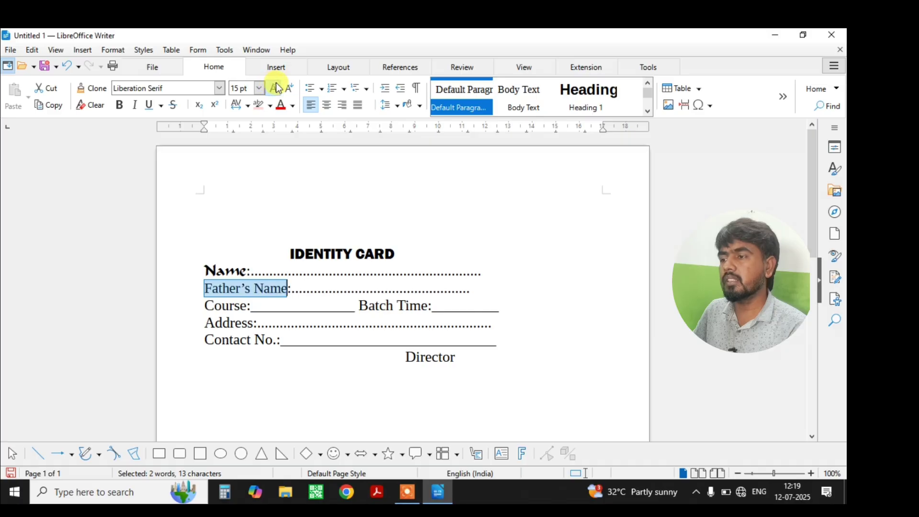
{"action": "left_click", "coordinate": [276, 88]}
Shrink Father's Name by one size step and try lime green as its colour.
{"action": "left_click", "coordinate": [289, 89]}
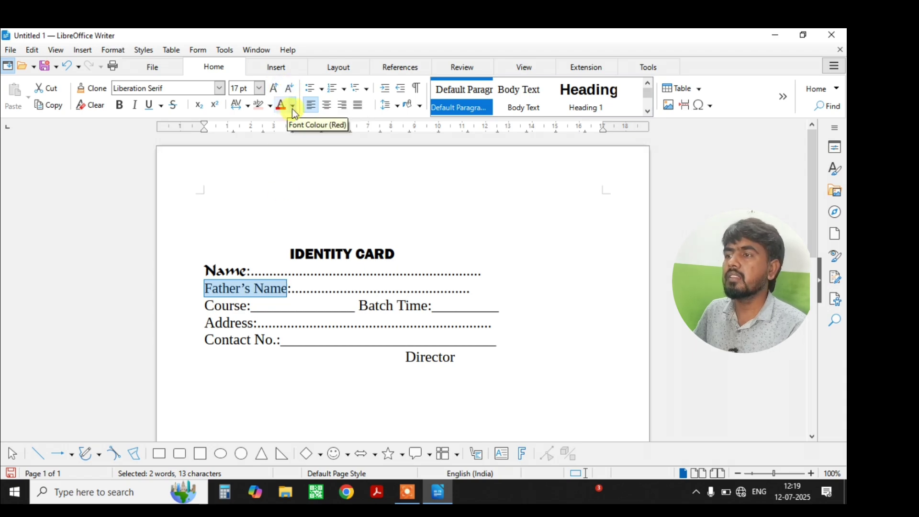
{"action": "left_click", "coordinate": [293, 106]}
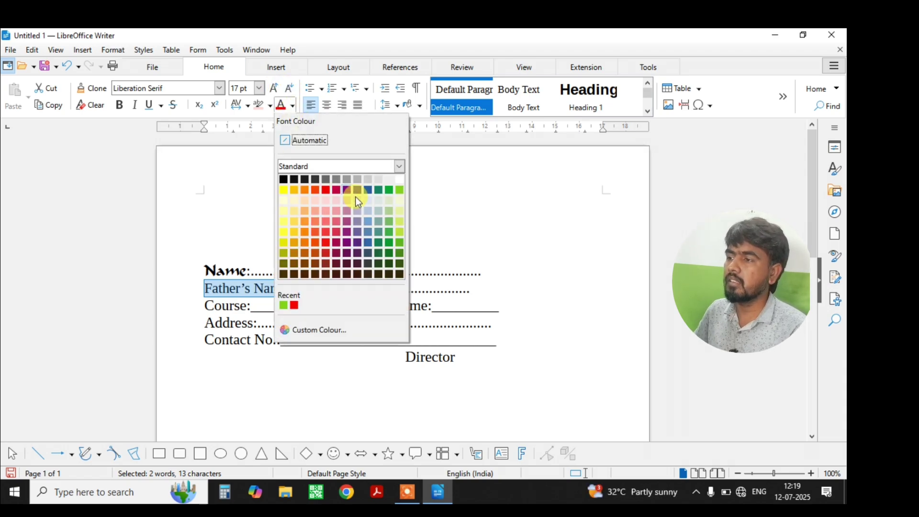
{"action": "left_click", "coordinate": [399, 191]}
Give Father's Name the custom navy colour #070C52.
{"action": "left_click", "coordinate": [294, 108]}
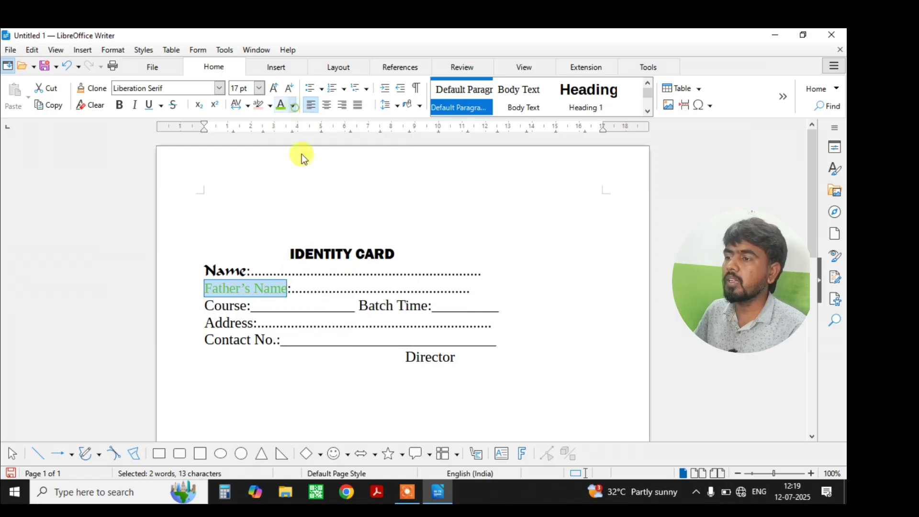
{"action": "left_click", "coordinate": [314, 330]}
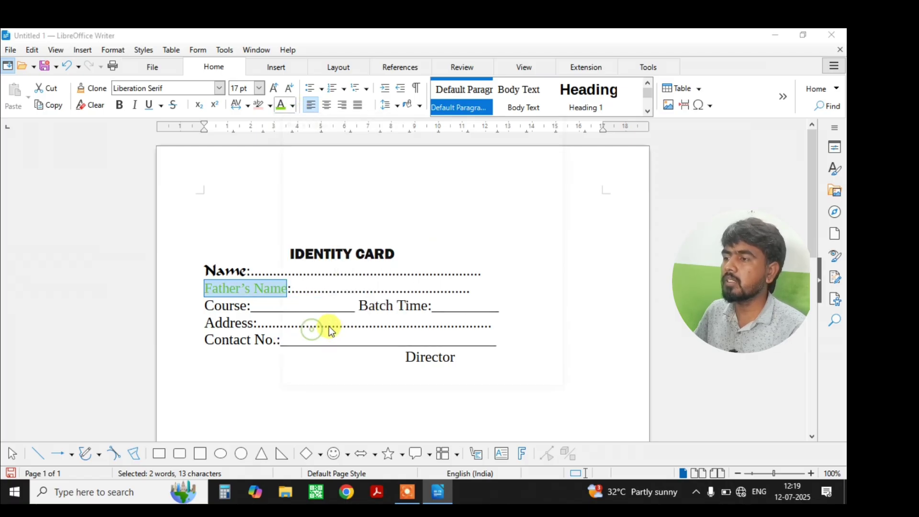
{"action": "left_click", "coordinate": [444, 203]}
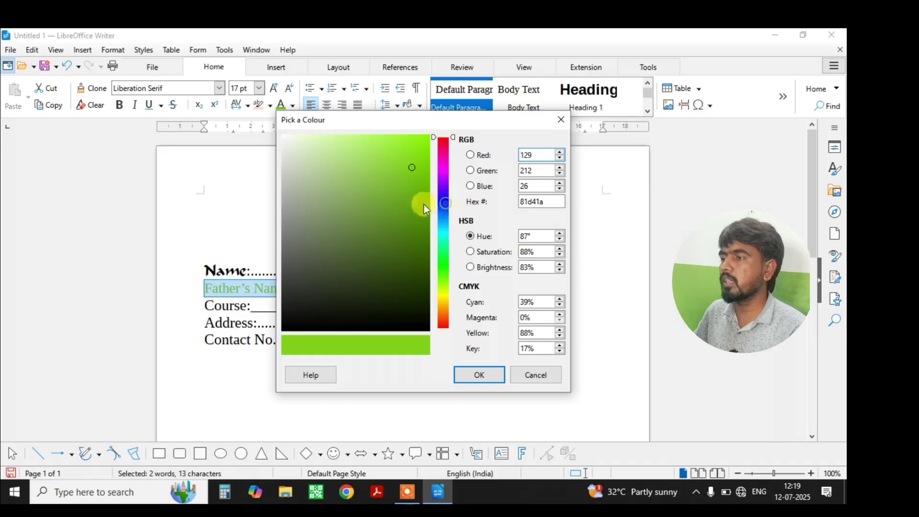
{"action": "left_click", "coordinate": [415, 216]}
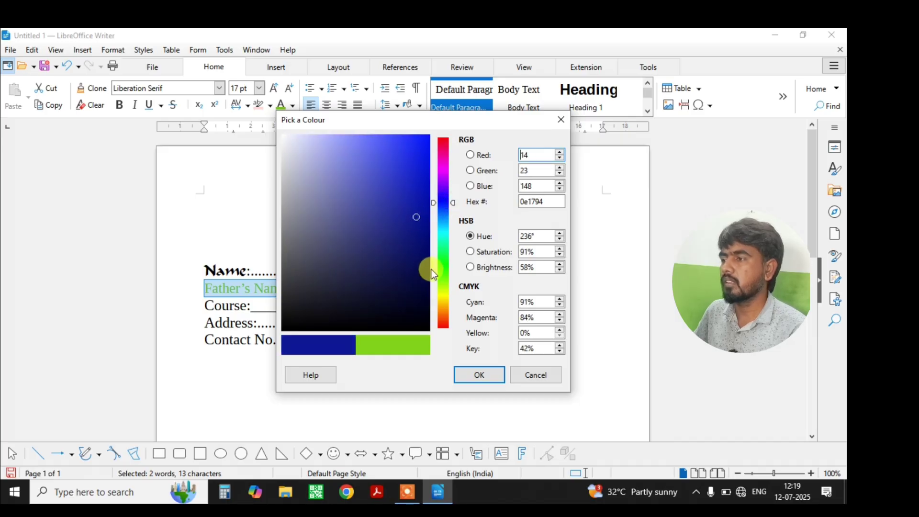
{"action": "left_click", "coordinate": [424, 186]}
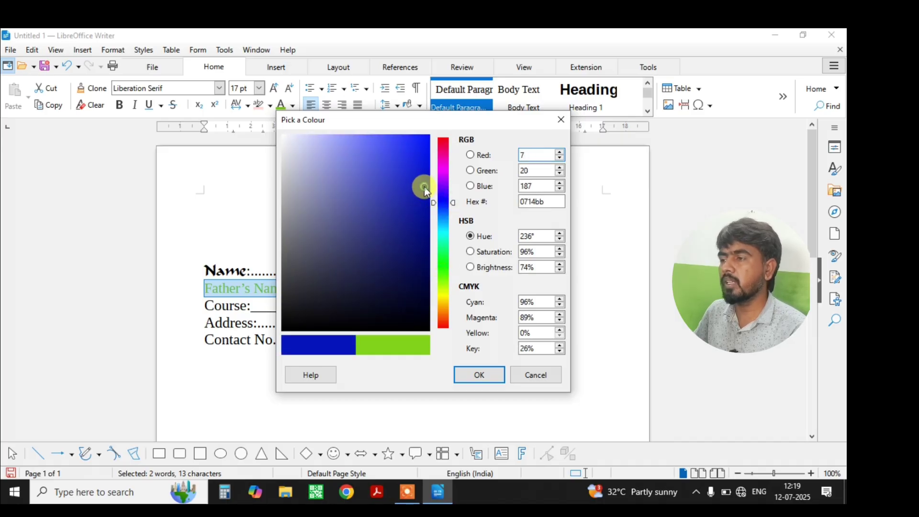
{"action": "left_click", "coordinate": [381, 193]}
{"action": "left_click", "coordinate": [336, 195]}
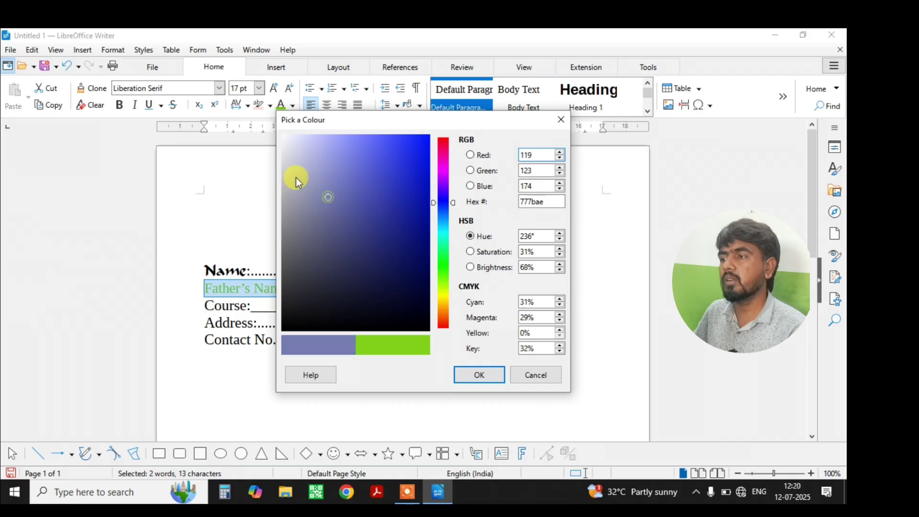
{"action": "left_click", "coordinate": [296, 177]}
{"action": "left_click", "coordinate": [381, 202]}
{"action": "left_click", "coordinate": [413, 288]}
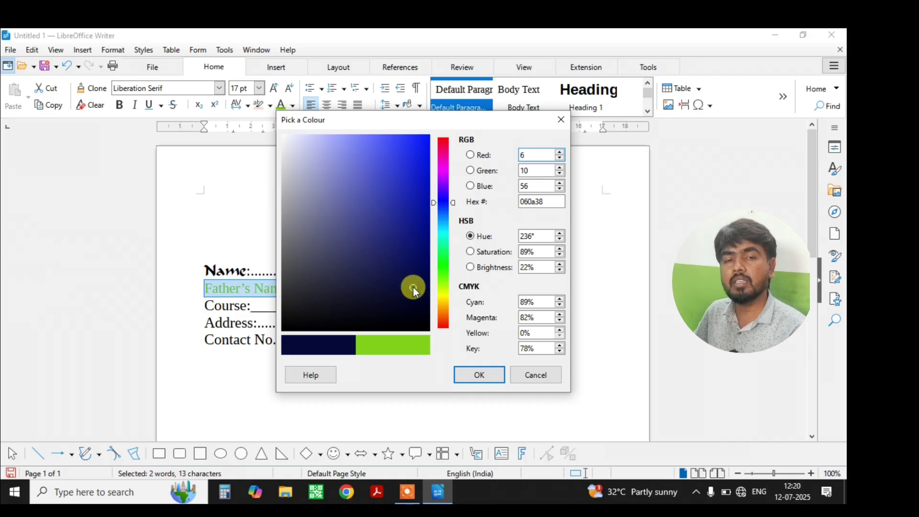
{"action": "left_click", "coordinate": [417, 268]}
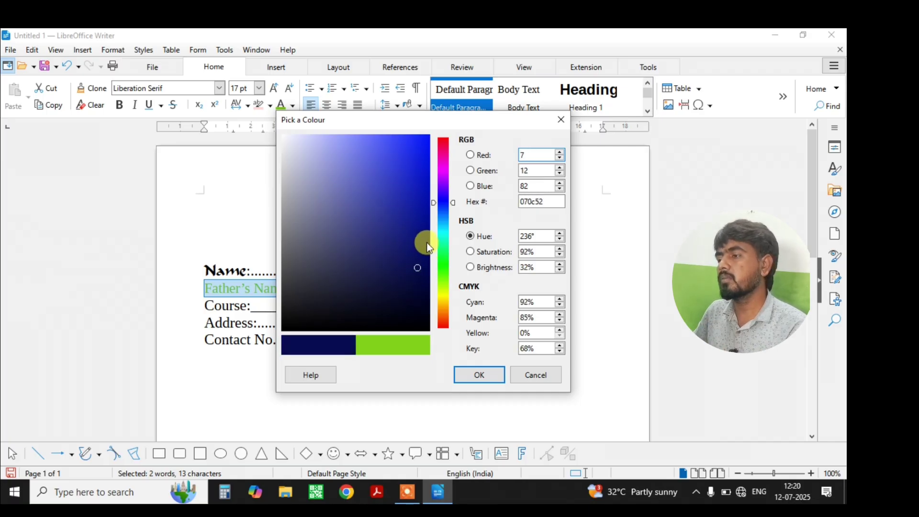
{"action": "left_click", "coordinate": [479, 375]}
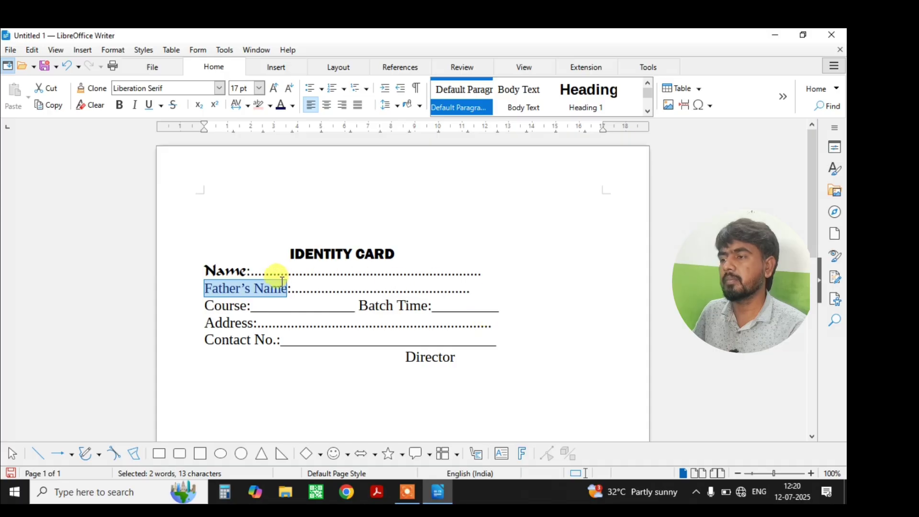
{"action": "left_click", "coordinate": [270, 103]}
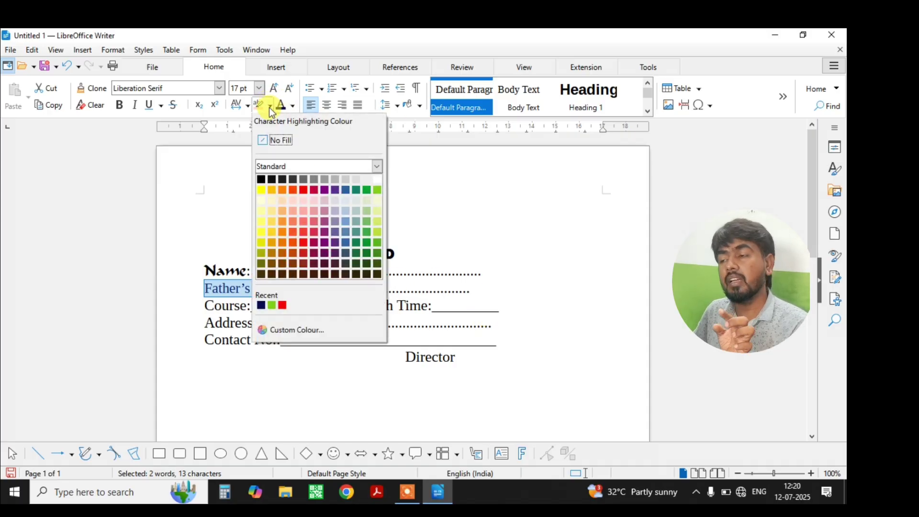
{"action": "left_click", "coordinate": [259, 186]}
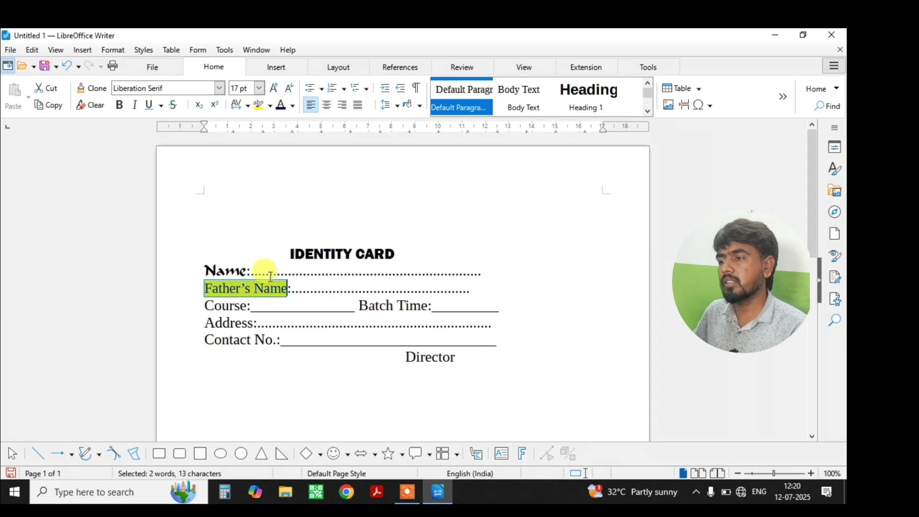
{"action": "left_click", "coordinate": [311, 296]}
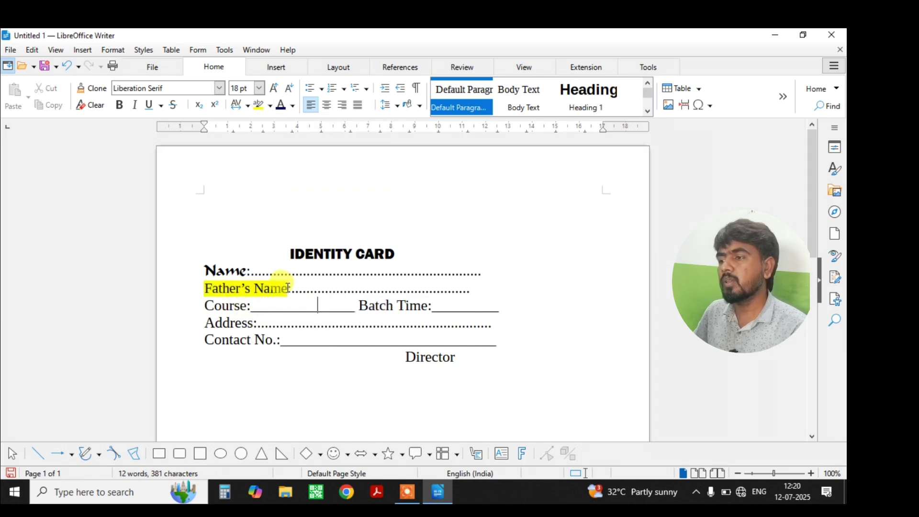
{"action": "left_click_drag", "start_coordinate": [287, 288], "coordinate": [194, 288]}
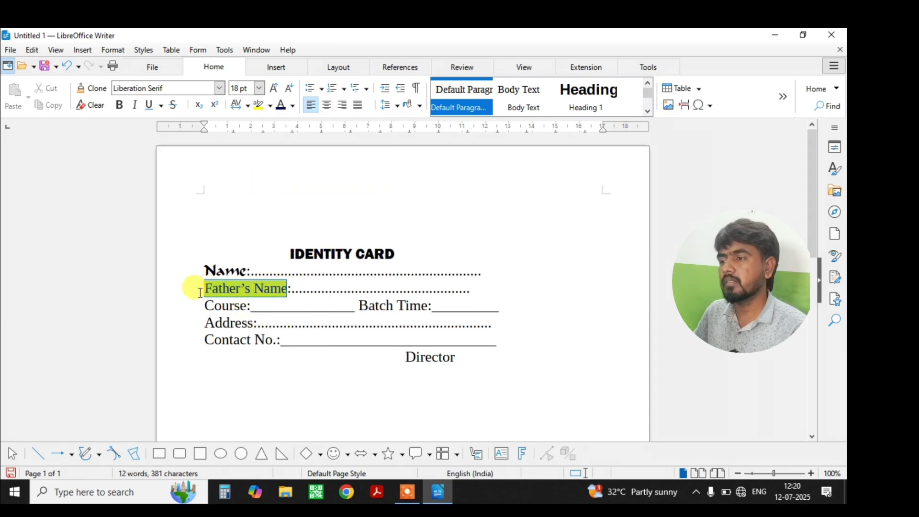
{"action": "left_click", "coordinate": [270, 107]}
{"action": "left_click", "coordinate": [271, 140]}
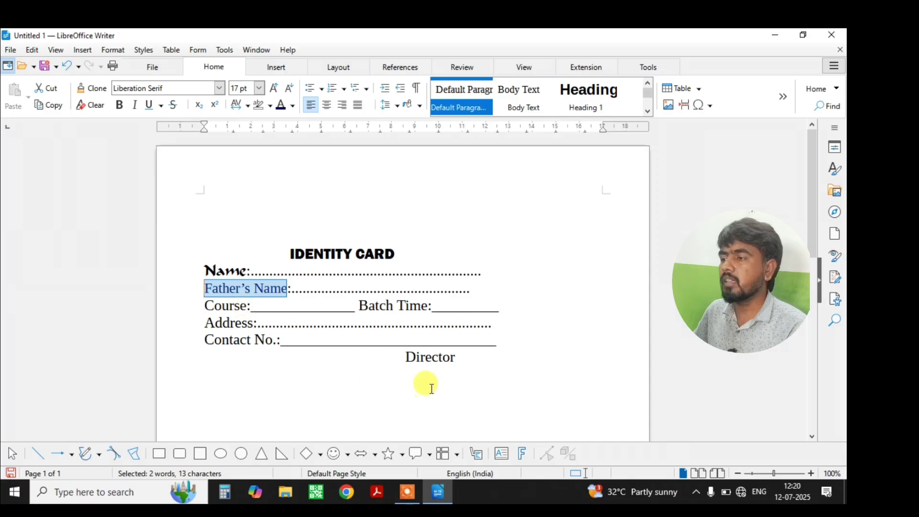
{"action": "left_click_drag", "start_coordinate": [455, 357], "coordinate": [395, 354]}
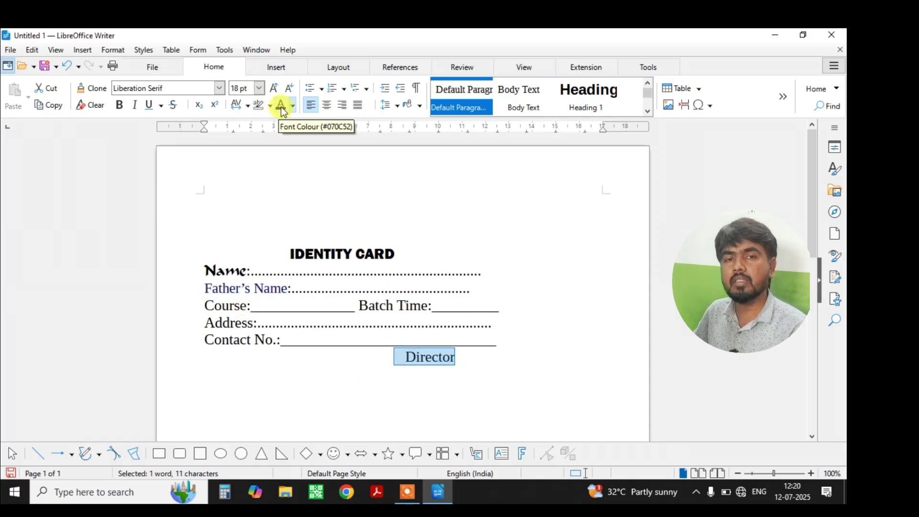
{"action": "left_click", "coordinate": [247, 106]}
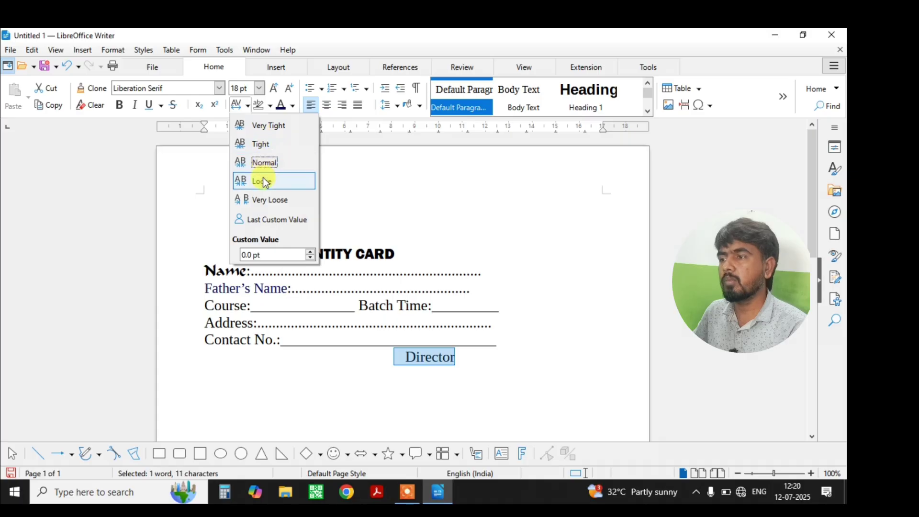
{"action": "left_click", "coordinate": [263, 200]}
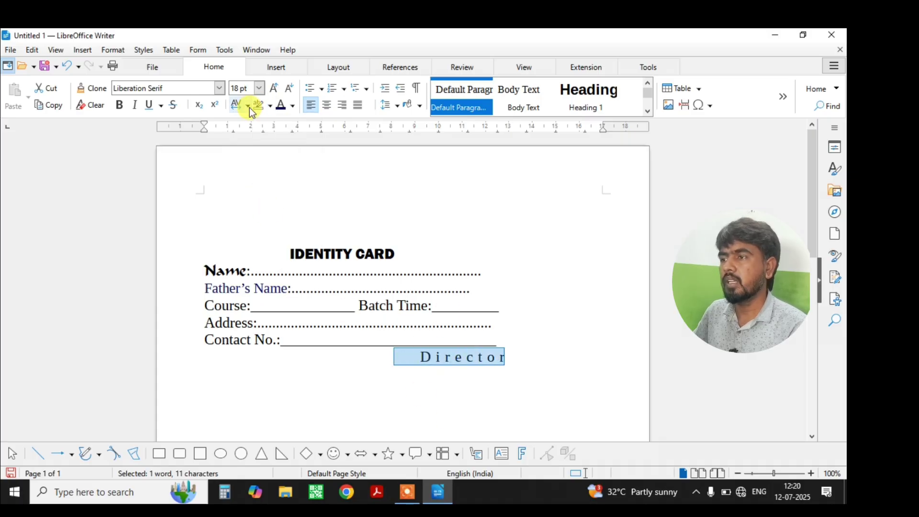
{"action": "left_click", "coordinate": [248, 106]}
{"action": "left_click", "coordinate": [264, 181]}
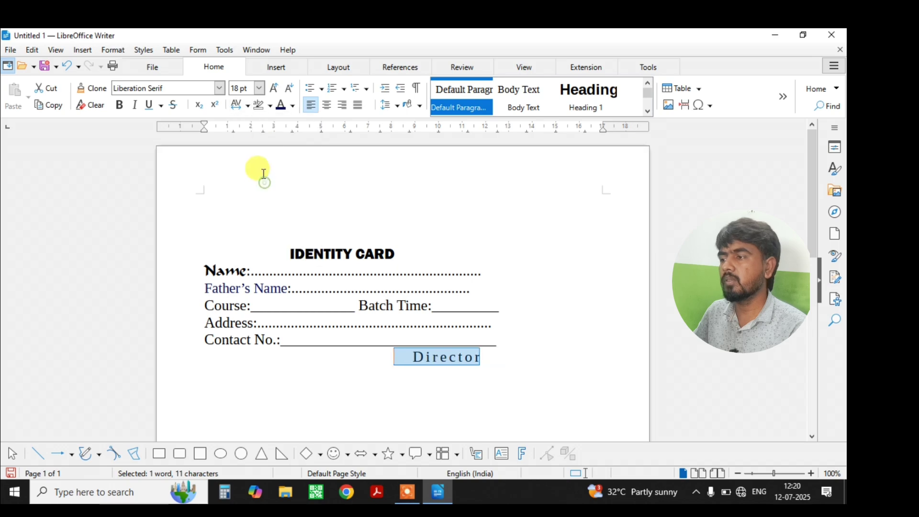
{"action": "left_click", "coordinate": [248, 106]}
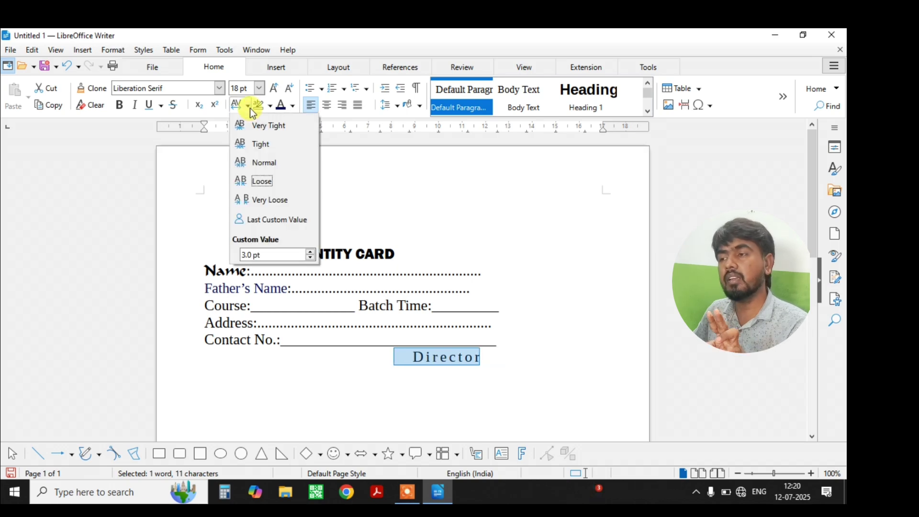
{"action": "left_click", "coordinate": [263, 144]}
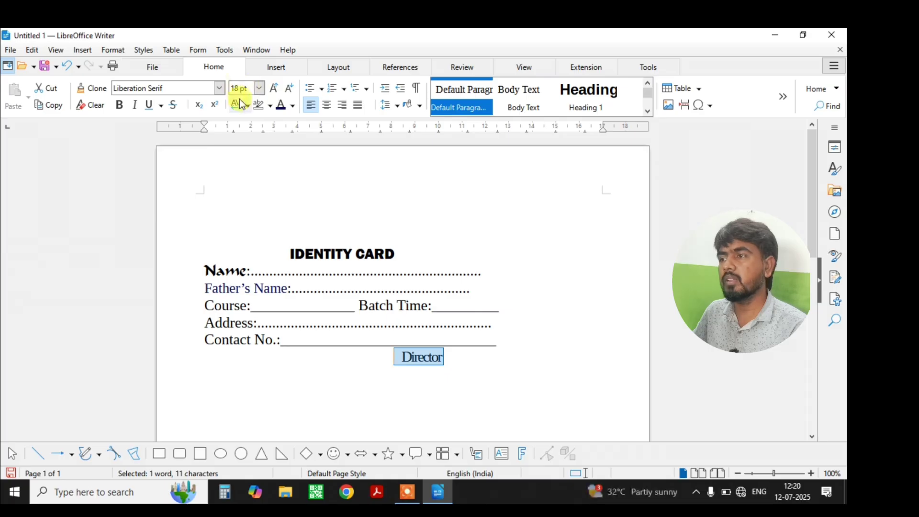
{"action": "left_click", "coordinate": [248, 105]}
{"action": "left_click", "coordinate": [257, 160]}
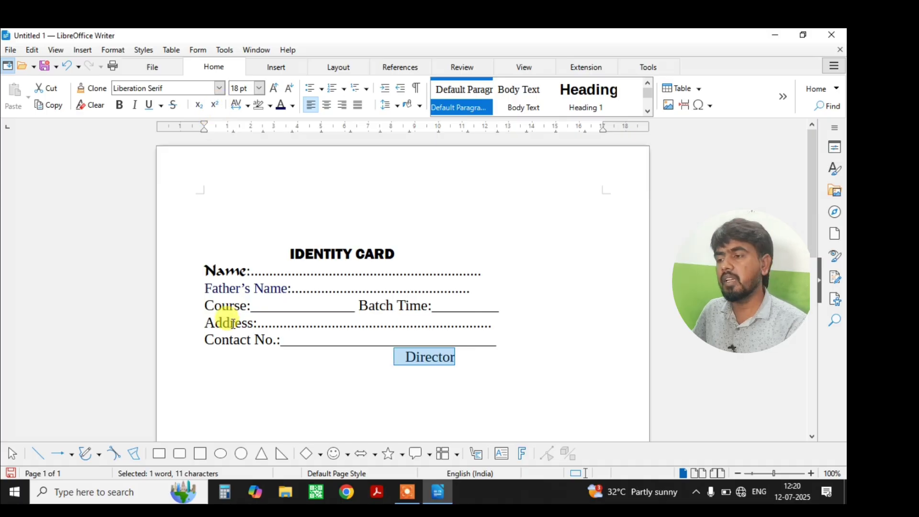
{"action": "left_click", "coordinate": [224, 406]}
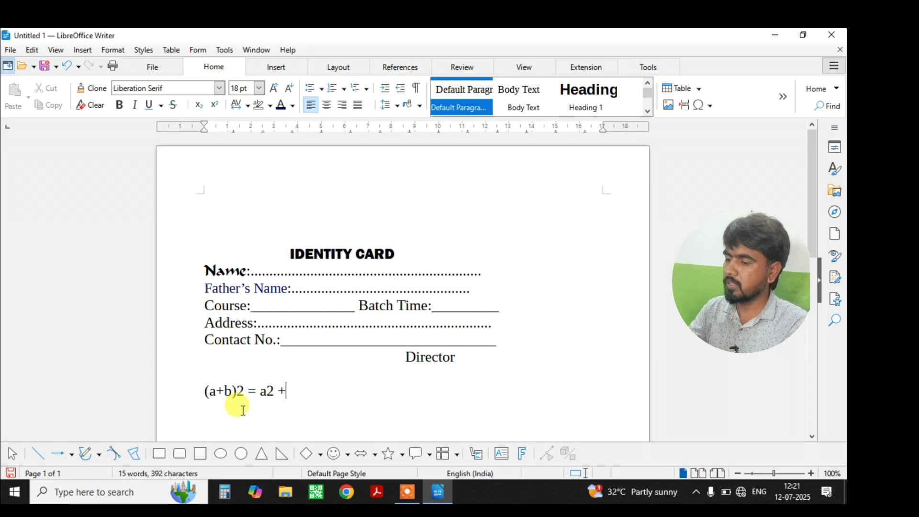
Type 'b2 +2ab' and make the 2s after (a+b) and a superscripts.
{"action": "type", "text": "b2 +"}
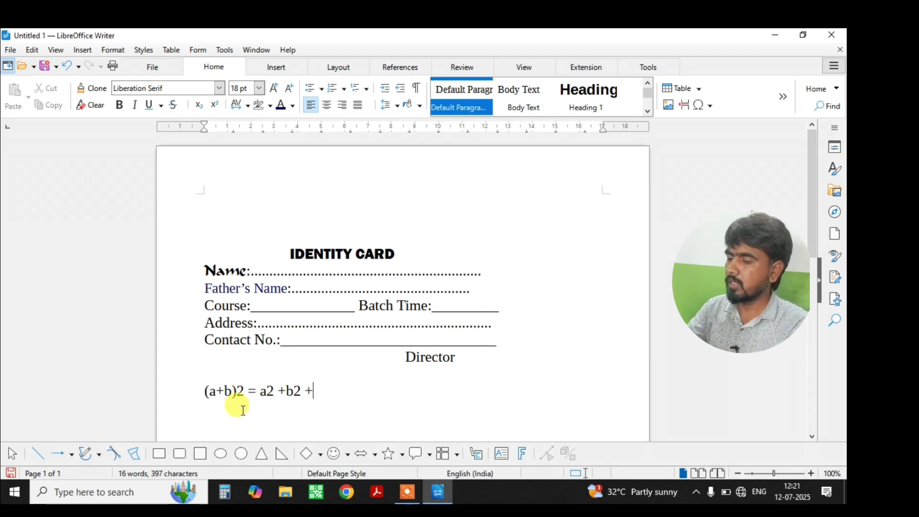
{"action": "type", "text": "2ab"}
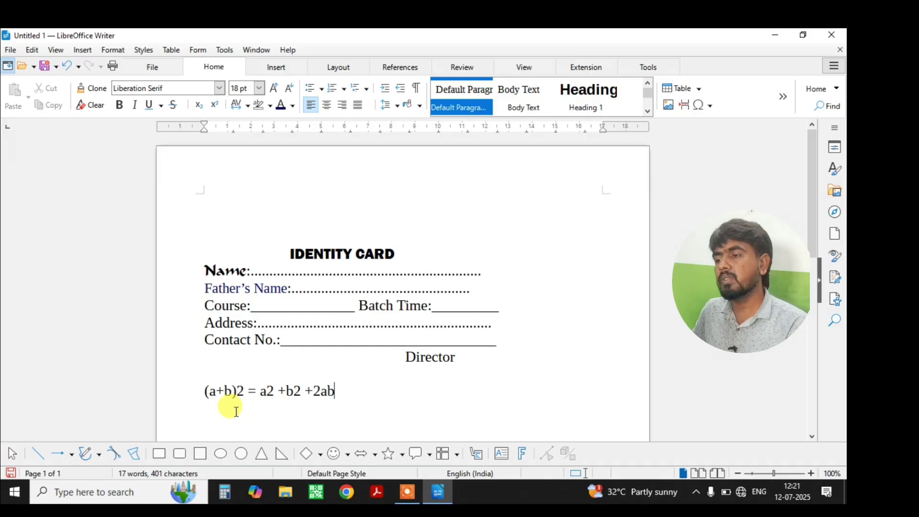
{"action": "left_click", "coordinate": [241, 389]}
{"action": "left_click_drag", "start_coordinate": [244, 389], "coordinate": [236, 390]}
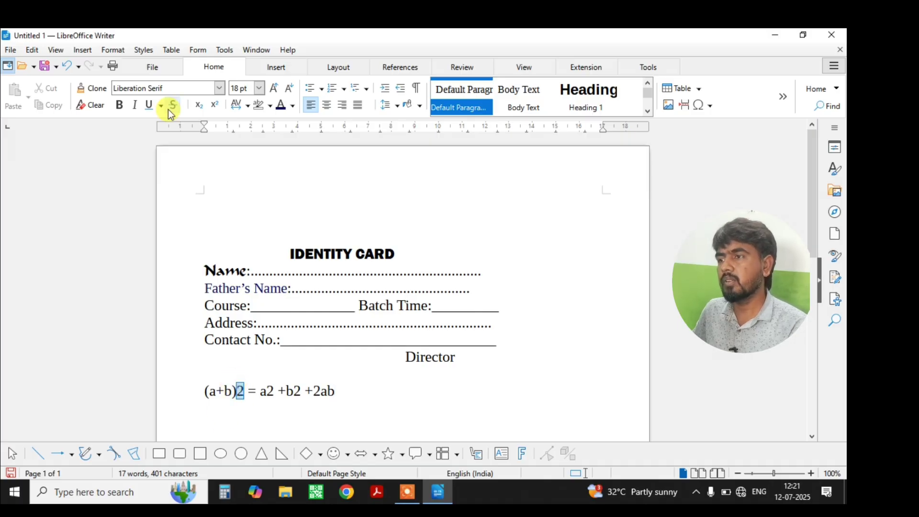
{"action": "left_click", "coordinate": [215, 106]}
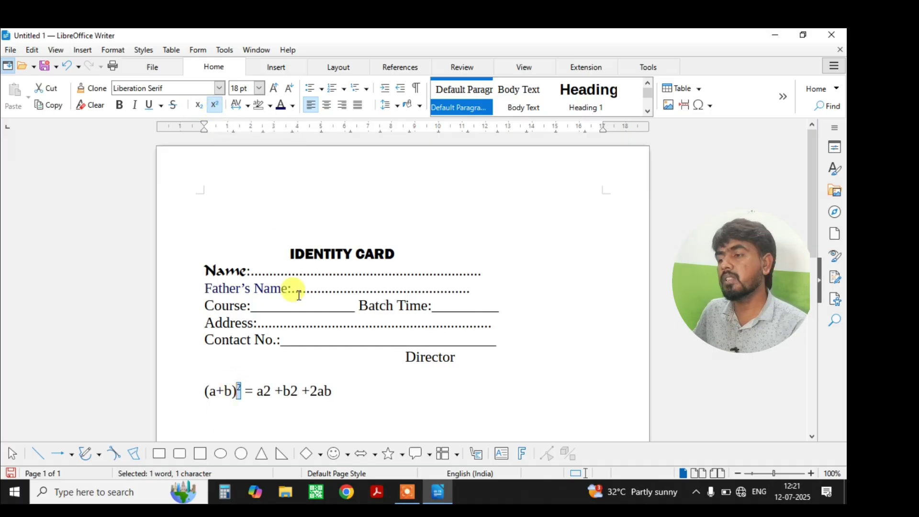
{"action": "left_click_drag", "start_coordinate": [275, 388], "coordinate": [275, 390]}
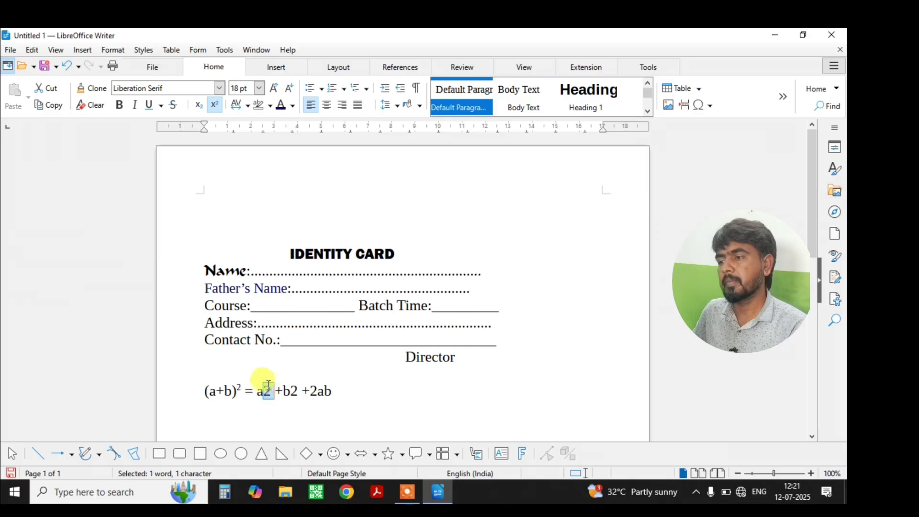
{"action": "left_click", "coordinate": [215, 104]}
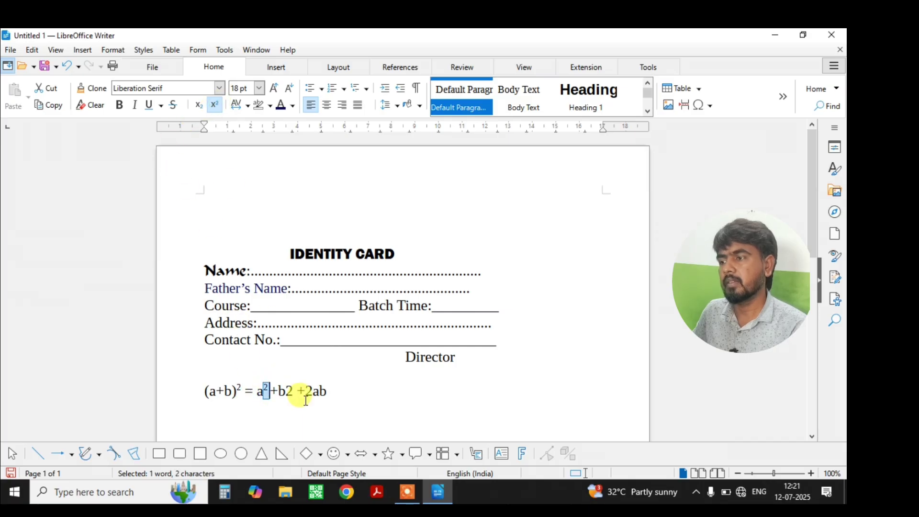
Superscript the 2 after b, leaving the 2 before ab at normal size.
{"action": "left_click_drag", "start_coordinate": [279, 389], "coordinate": [293, 391]}
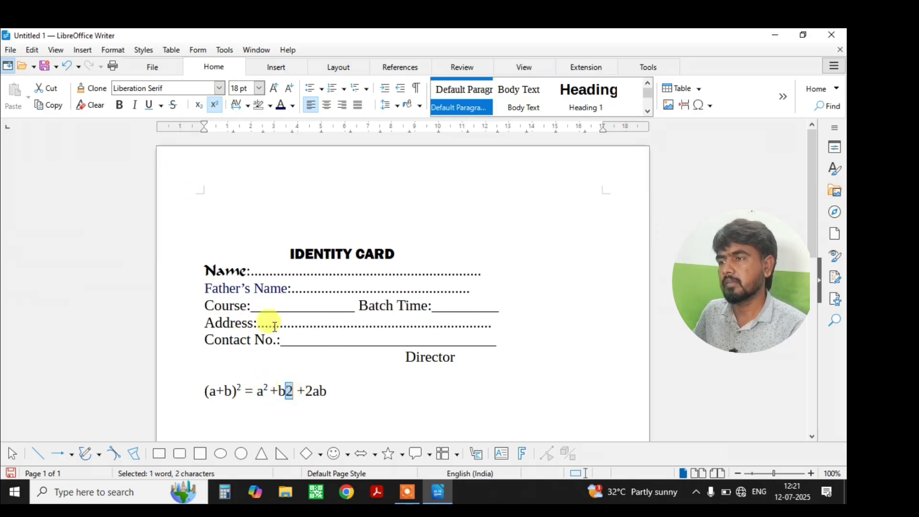
{"action": "left_click", "coordinate": [215, 106]}
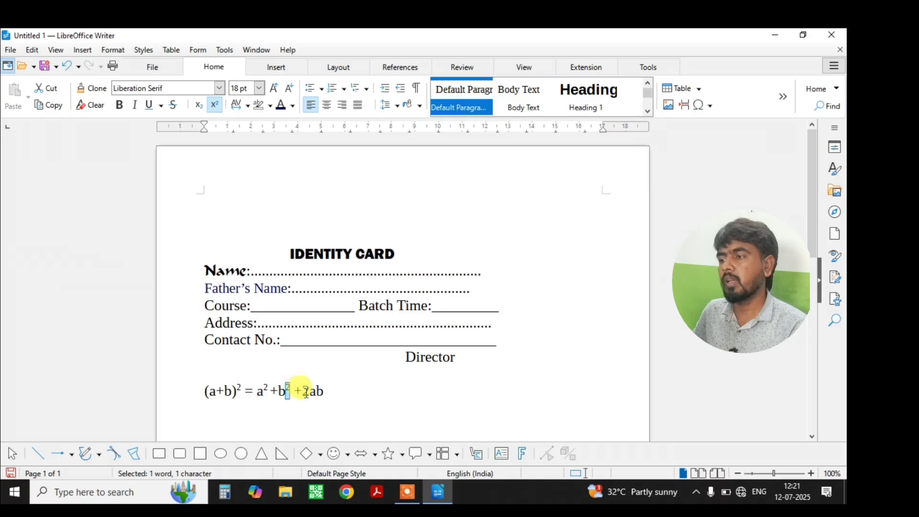
{"action": "left_click", "coordinate": [308, 393]}
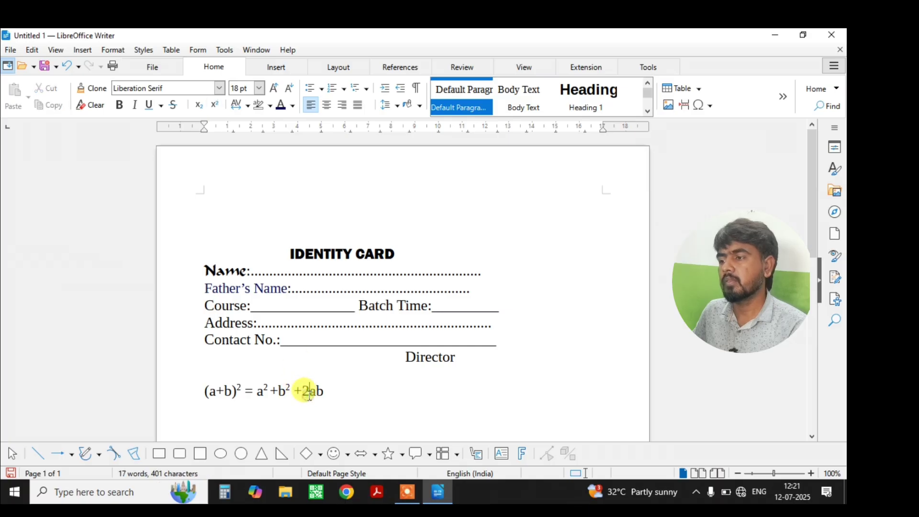
{"action": "left_click_drag", "start_coordinate": [308, 394], "coordinate": [302, 391]}
{"action": "left_click", "coordinate": [219, 105]}
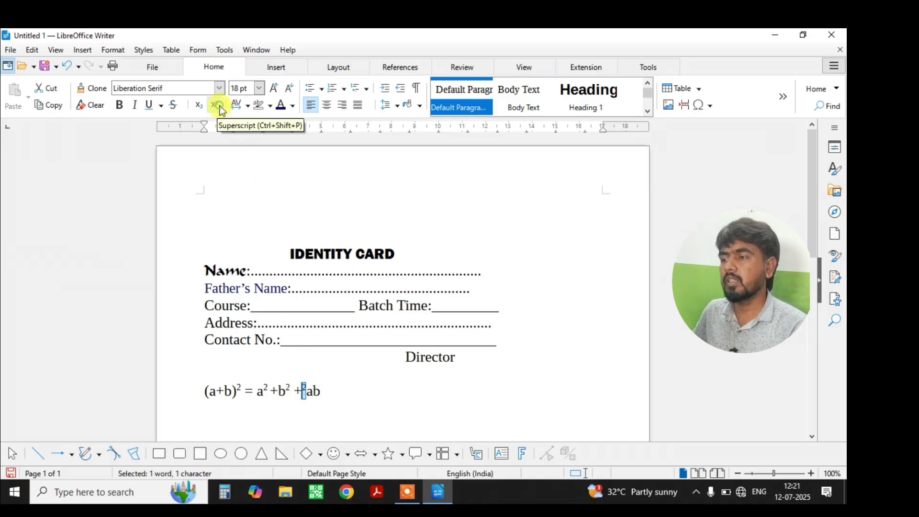
{"action": "left_click", "coordinate": [220, 105]}
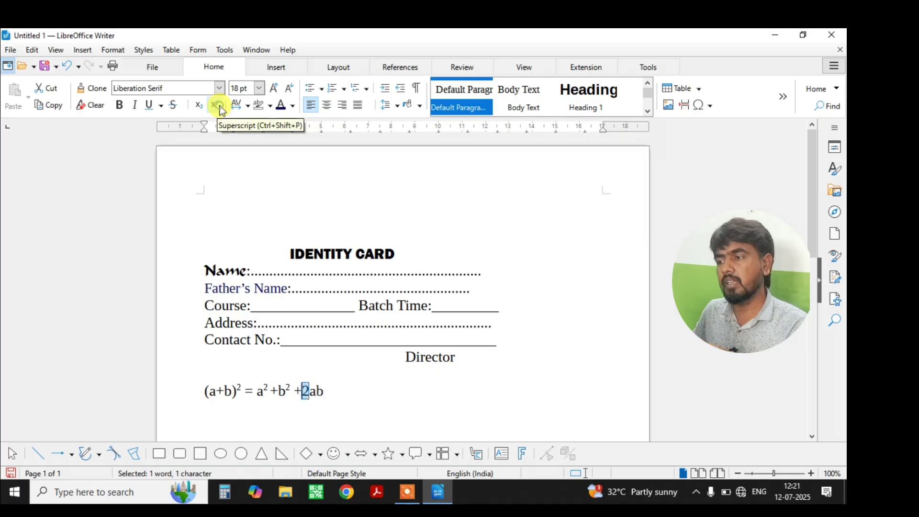
{"action": "left_click", "coordinate": [342, 402]}
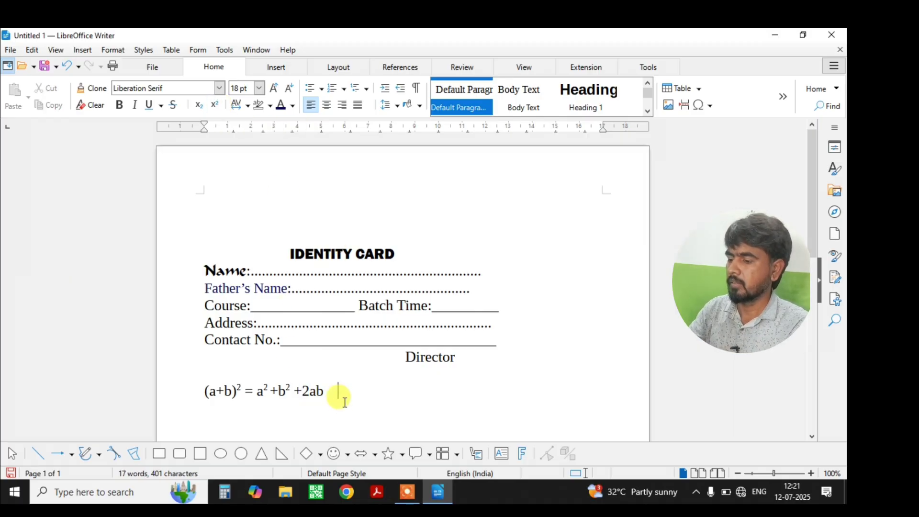
Type H2SO4 after the equation and set its 2 and 4 as subscripts.
{"action": "type", "text": "H2s"}
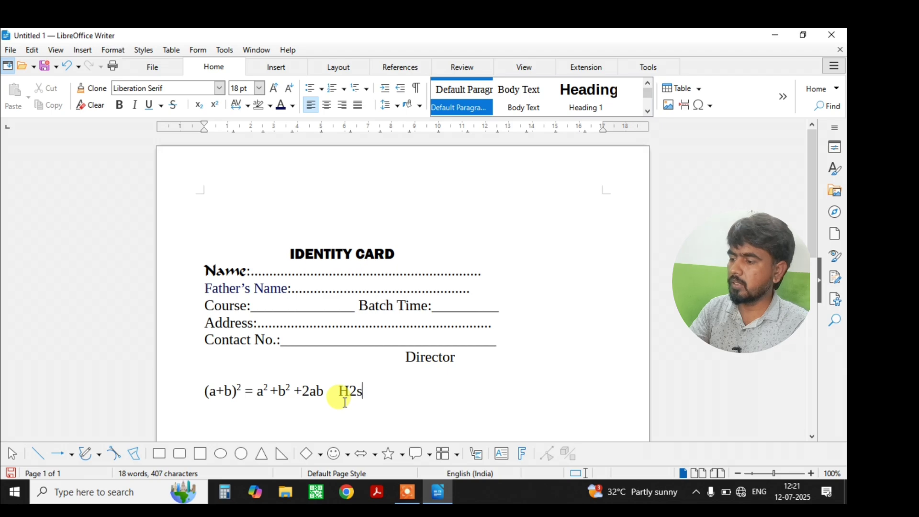
{"action": "type", "text": "SO"}
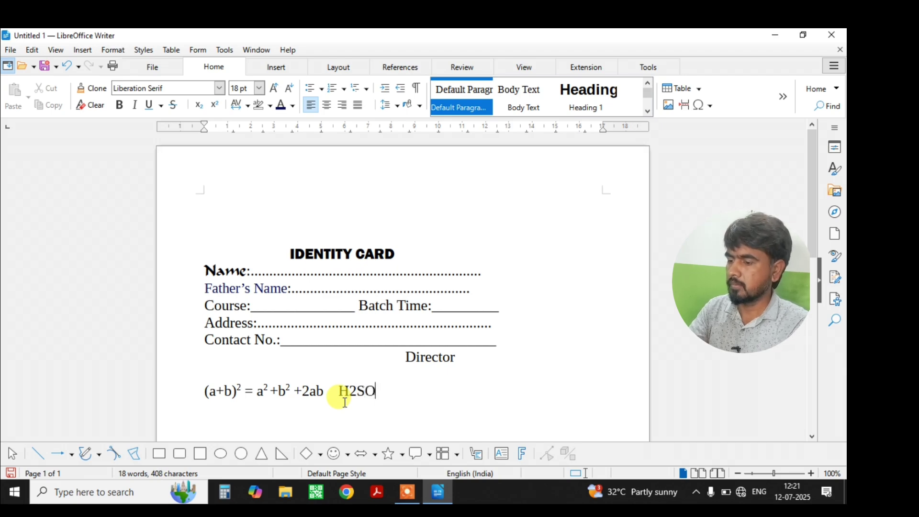
{"action": "type", "text": "$"}
{"action": "key", "text": "BackSpace"}
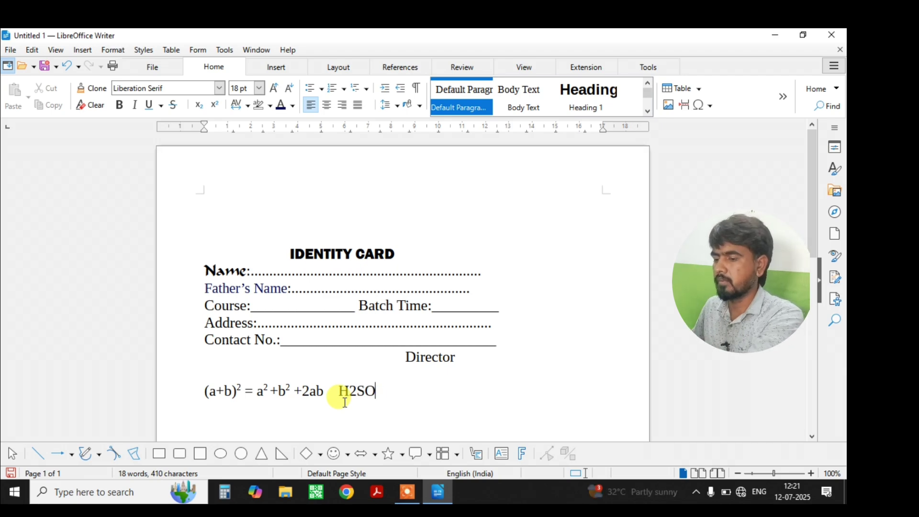
{"action": "type", "text": "4"}
{"action": "left_click_drag", "start_coordinate": [357, 390], "coordinate": [349, 390]}
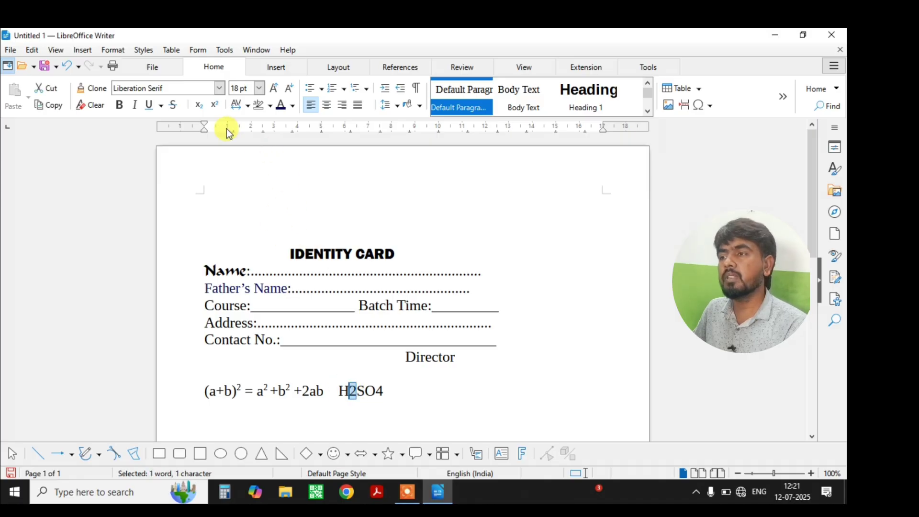
{"action": "left_click", "coordinate": [197, 106]}
{"action": "left_click_drag", "start_coordinate": [372, 391], "coordinate": [381, 386]}
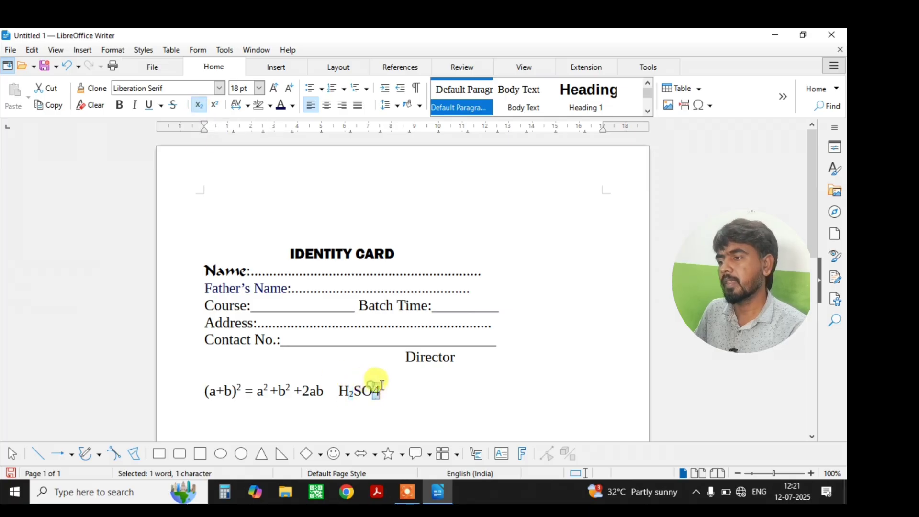
{"action": "left_click", "coordinate": [203, 106]}
{"action": "left_click", "coordinate": [381, 396]}
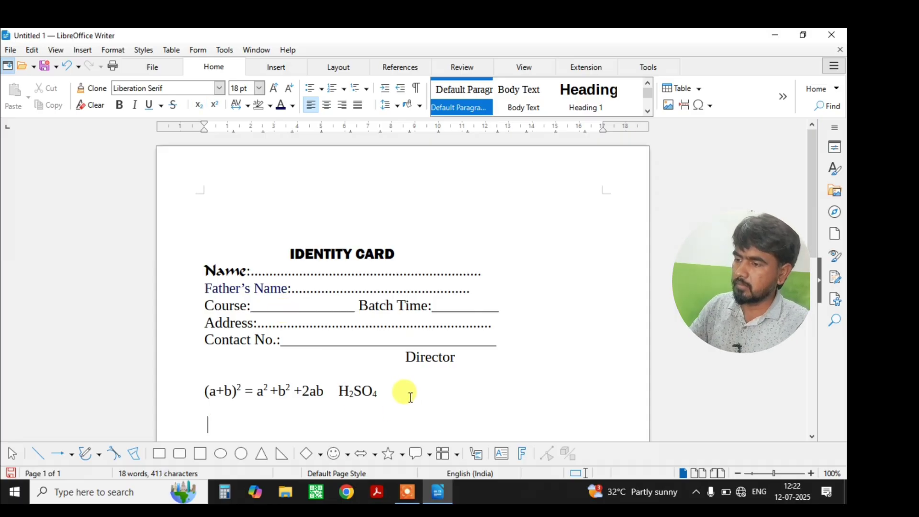
Type 'Computre Computer' and test strikethrough on Computre, leaving it unstruck.
{"action": "scroll", "coordinate": [410, 398], "scroll_direction": "down", "scroll_amount": 3}
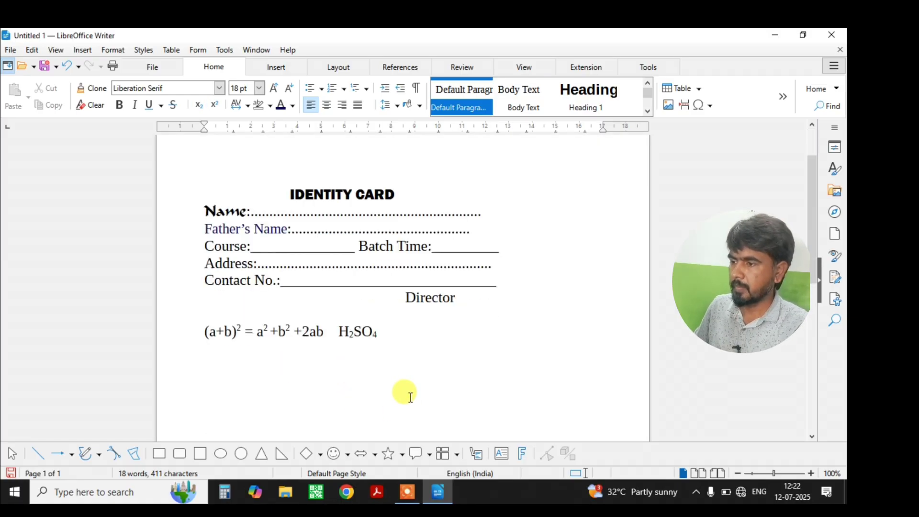
{"action": "type", "text": "Comp"}
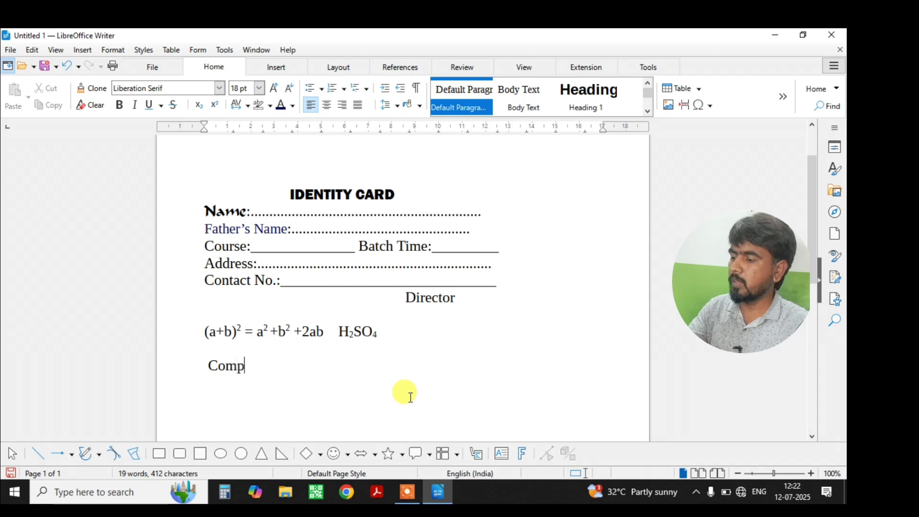
{"action": "type", "text": "utre  "}
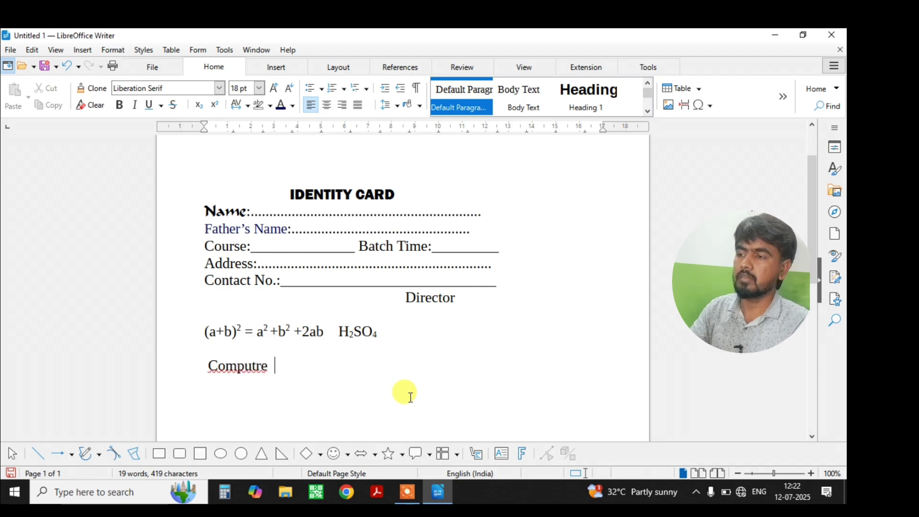
{"action": "type", "text": "Comp"}
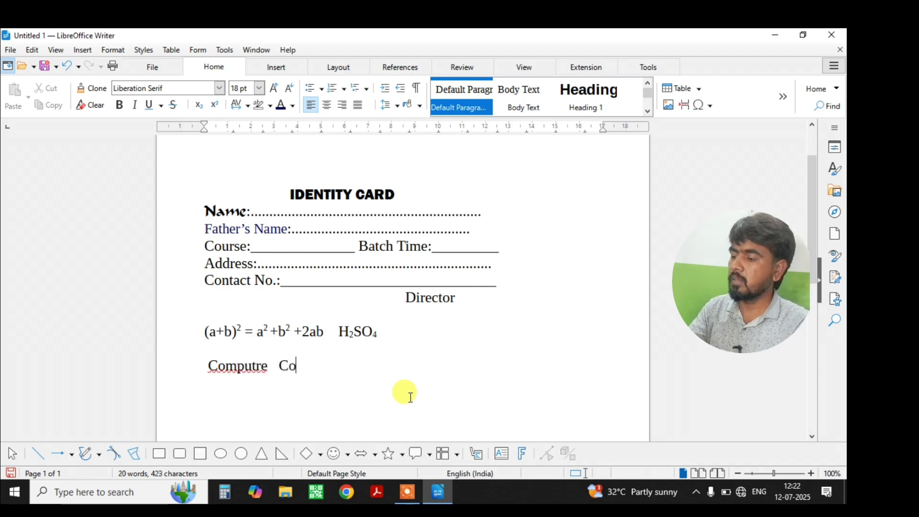
{"action": "type", "text": "uter"}
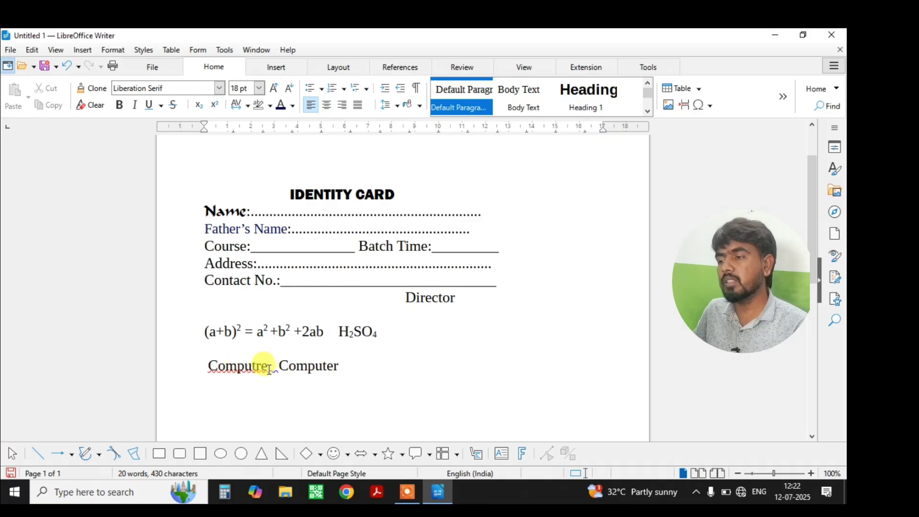
{"action": "left_click_drag", "start_coordinate": [269, 369], "coordinate": [199, 365]}
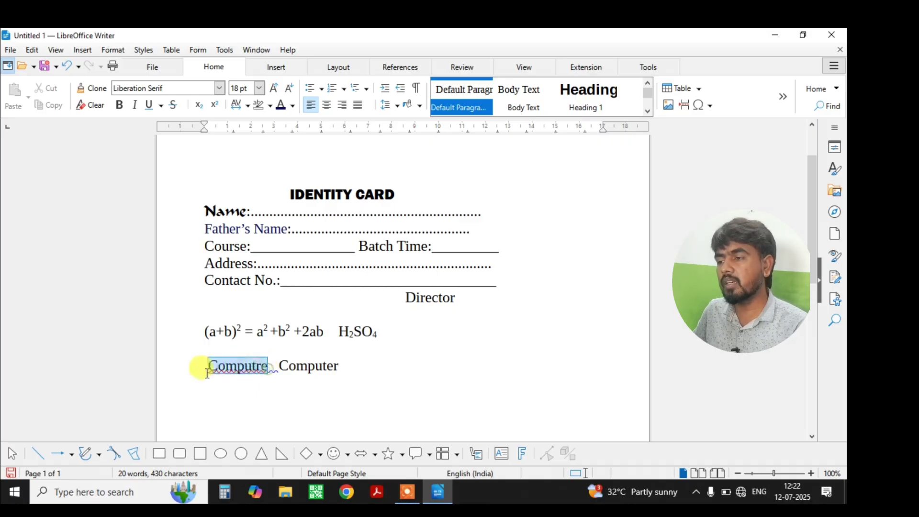
{"action": "left_click", "coordinate": [175, 108]}
{"action": "left_click", "coordinate": [175, 107]}
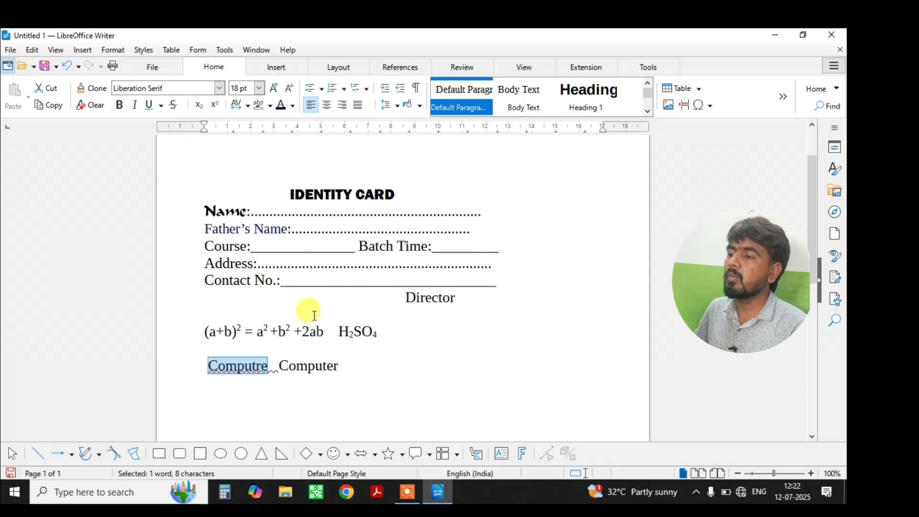
Give the IDENTITY CARD heading a single underline after trying a double one.
{"action": "left_click", "coordinate": [394, 194]}
{"action": "left_click_drag", "start_coordinate": [394, 194], "coordinate": [287, 191]}
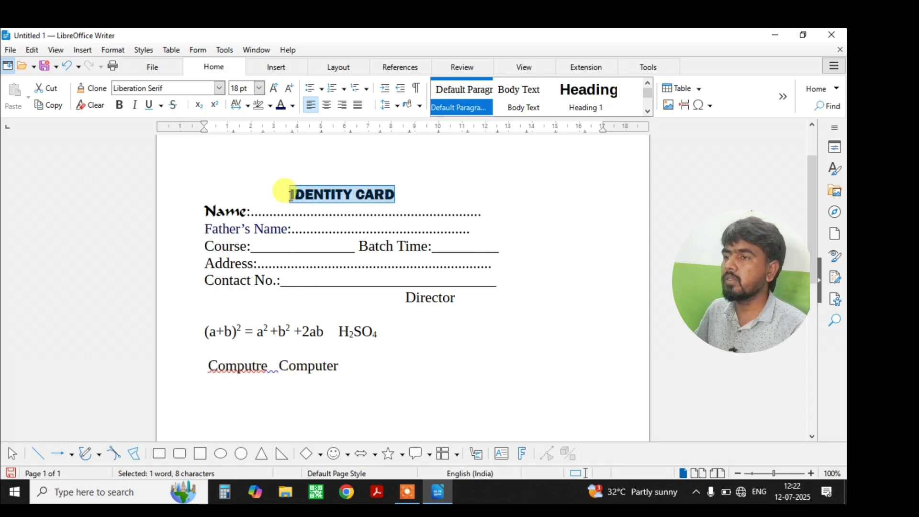
{"action": "left_click", "coordinate": [162, 106]}
{"action": "left_click", "coordinate": [171, 170]}
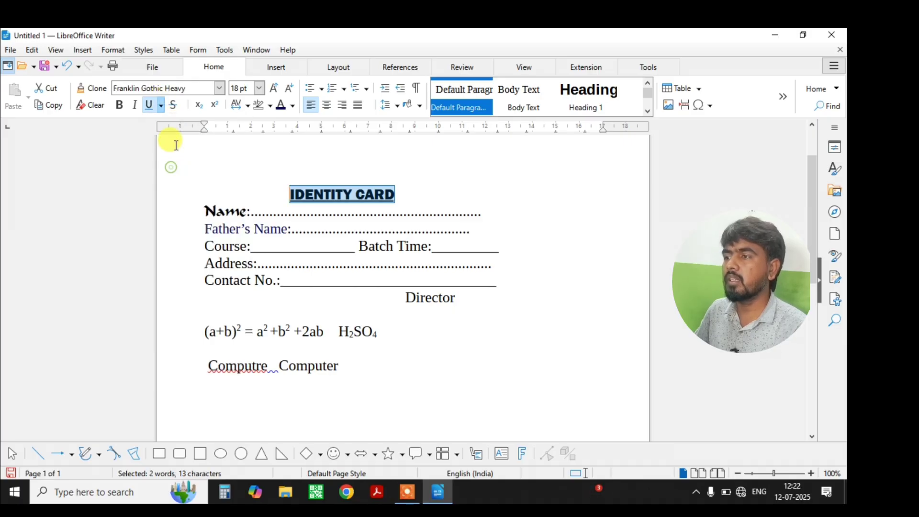
{"action": "left_click", "coordinate": [161, 104]}
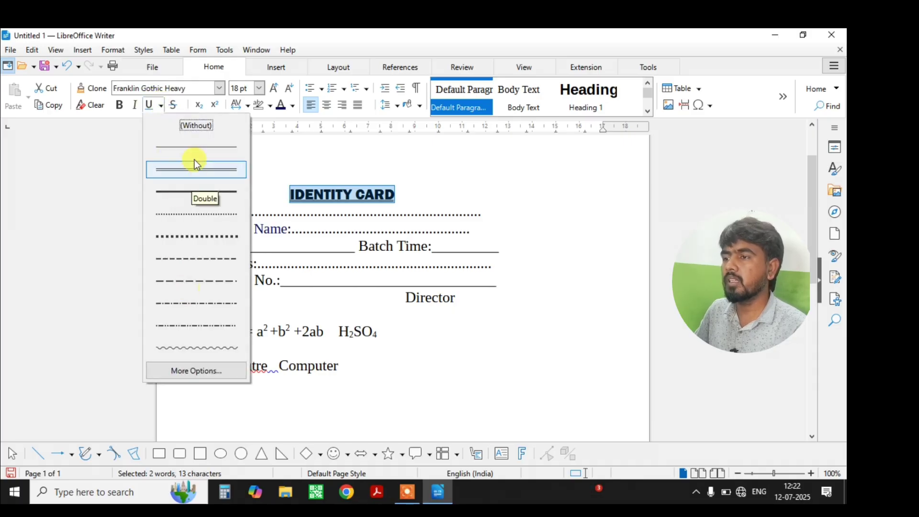
{"action": "left_click", "coordinate": [190, 143]}
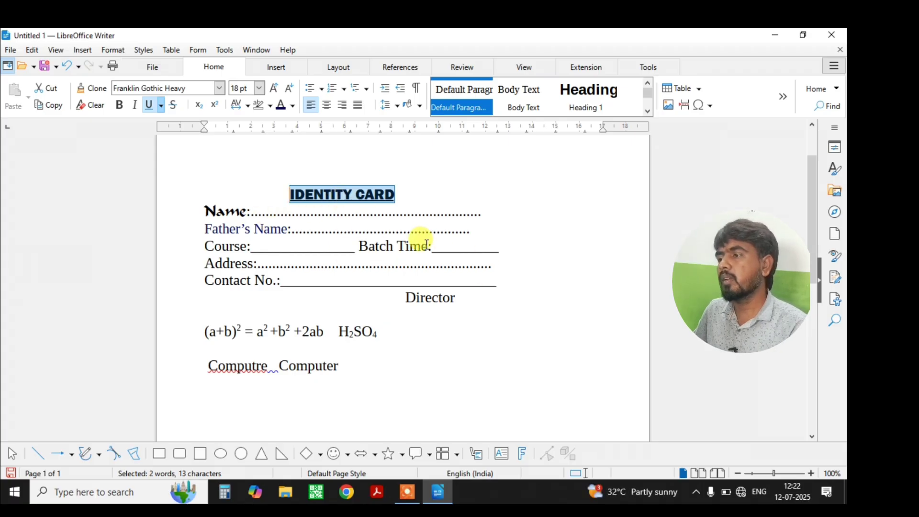
Italicise Batch Time and make Director bold.
{"action": "left_click_drag", "start_coordinate": [427, 246], "coordinate": [354, 246]}
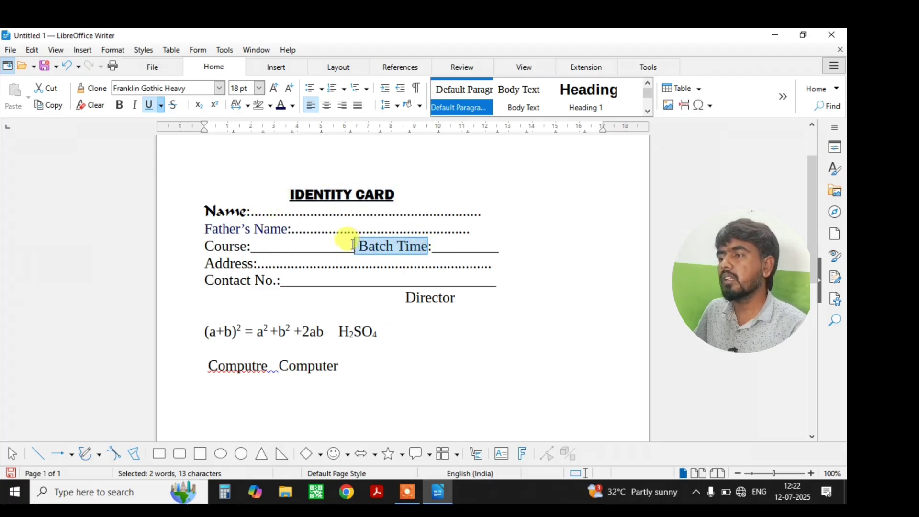
{"action": "left_click", "coordinate": [135, 107]}
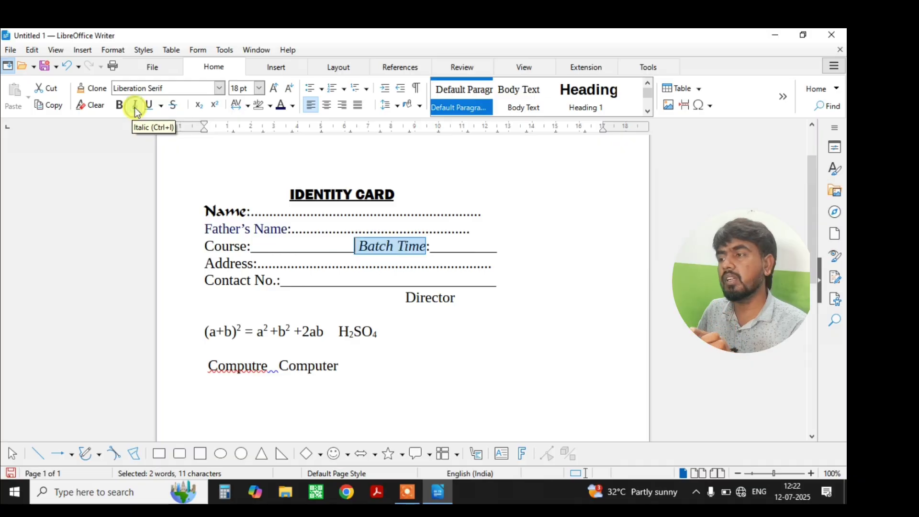
{"action": "left_click", "coordinate": [135, 106]}
{"action": "left_click", "coordinate": [136, 106]}
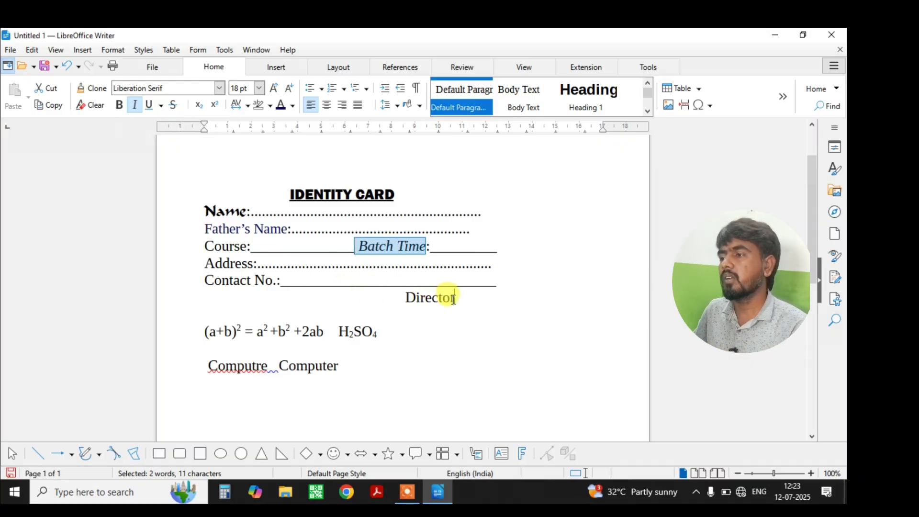
{"action": "left_click_drag", "start_coordinate": [454, 298], "coordinate": [406, 297]}
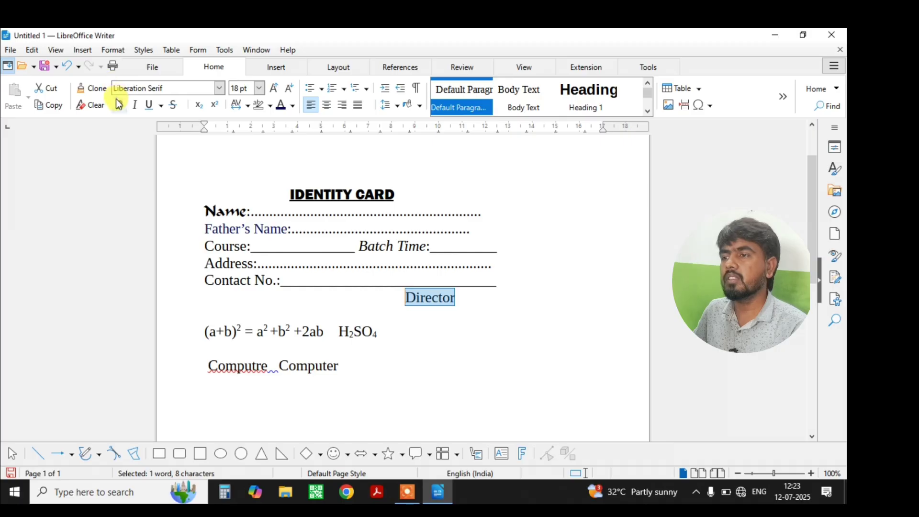
{"action": "left_click", "coordinate": [119, 105]}
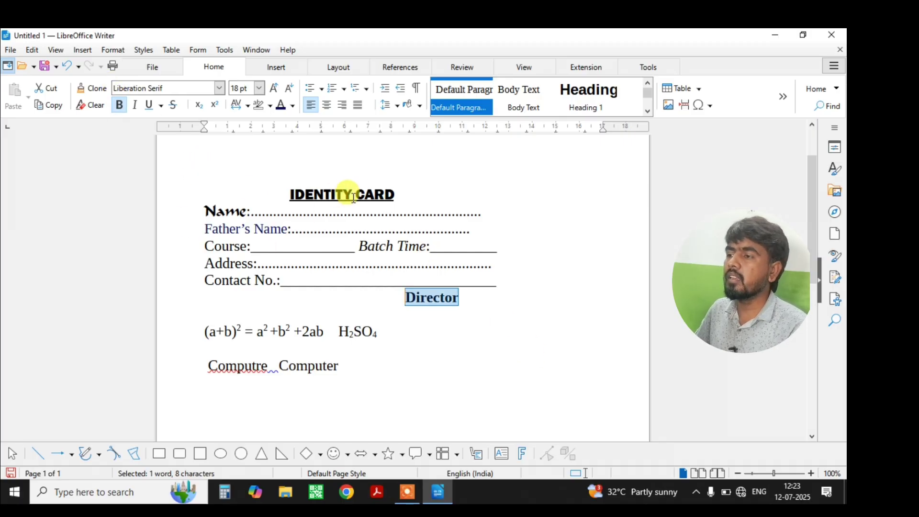
{"action": "left_click", "coordinate": [459, 297]}
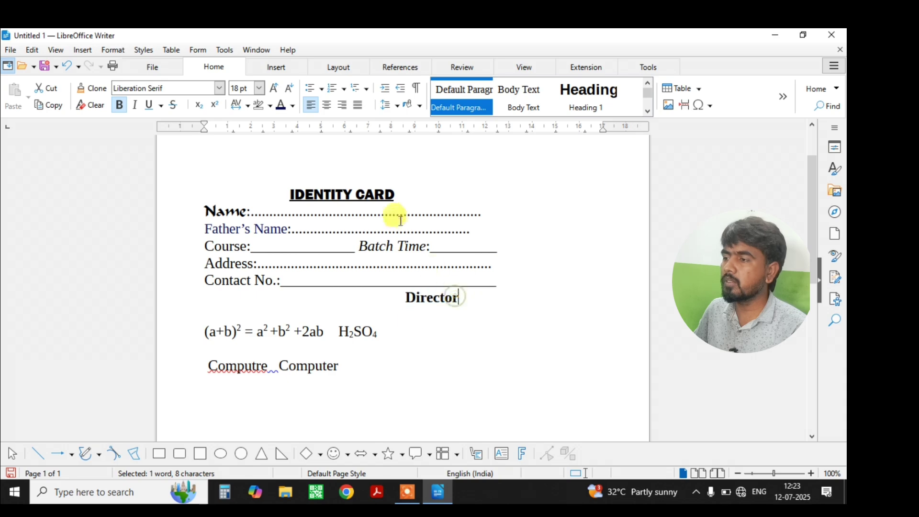
Start a new line after Computer reading 'VIBHA COMputer Science Institute'.
{"action": "left_click", "coordinate": [377, 375]}
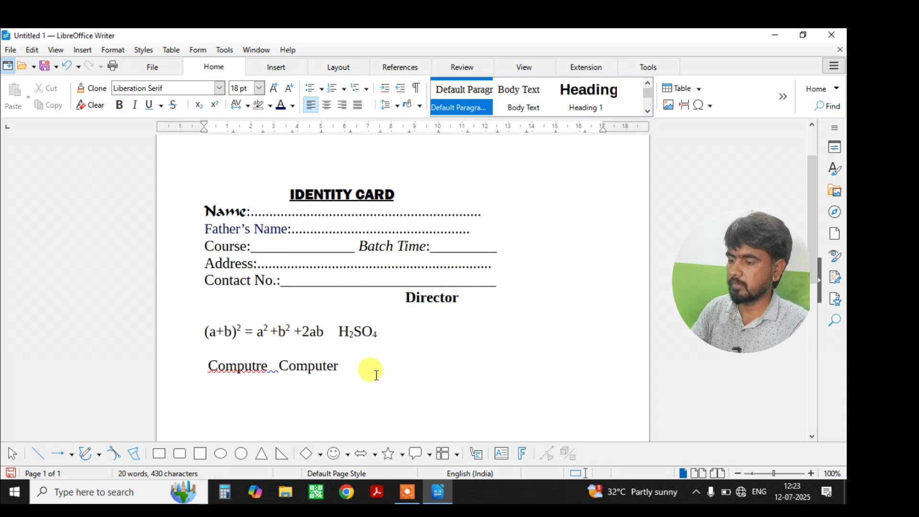
{"action": "key", "text": "Return"}
{"action": "type", "text": "VI"}
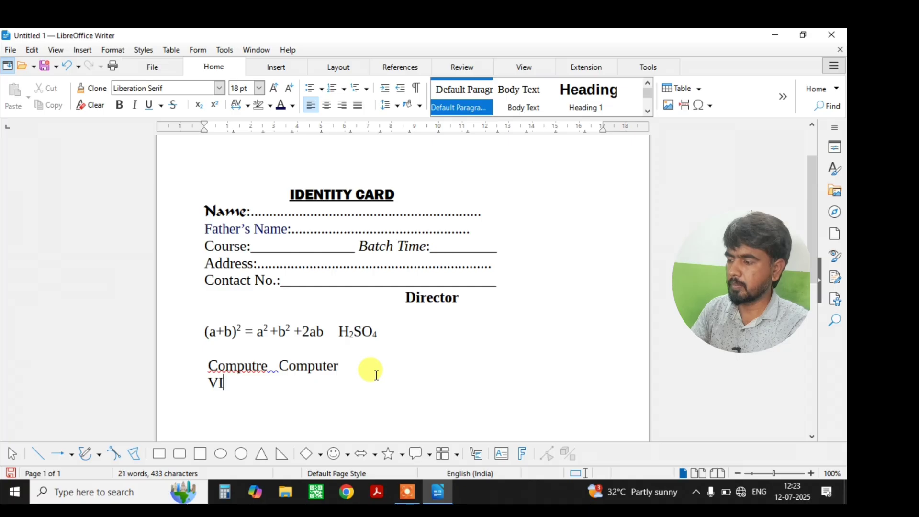
{"action": "type", "text": "BHA "}
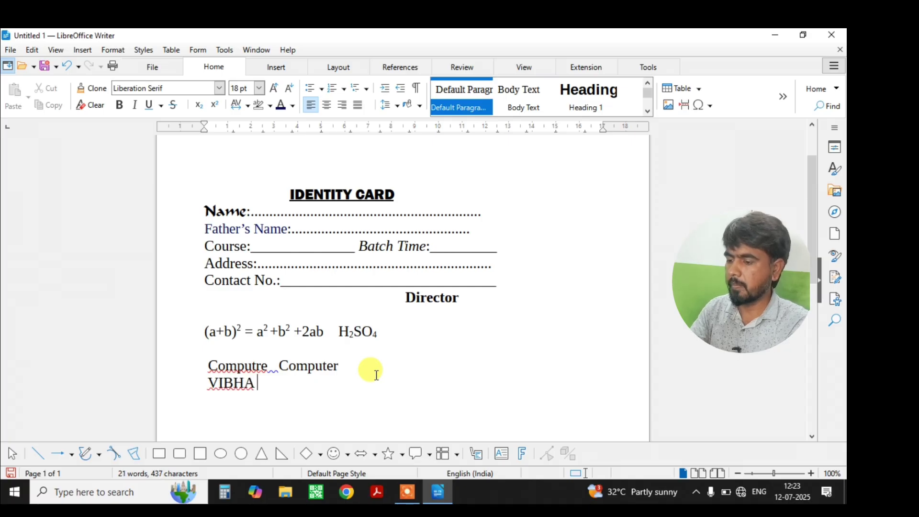
{"action": "type", "text": "COM"}
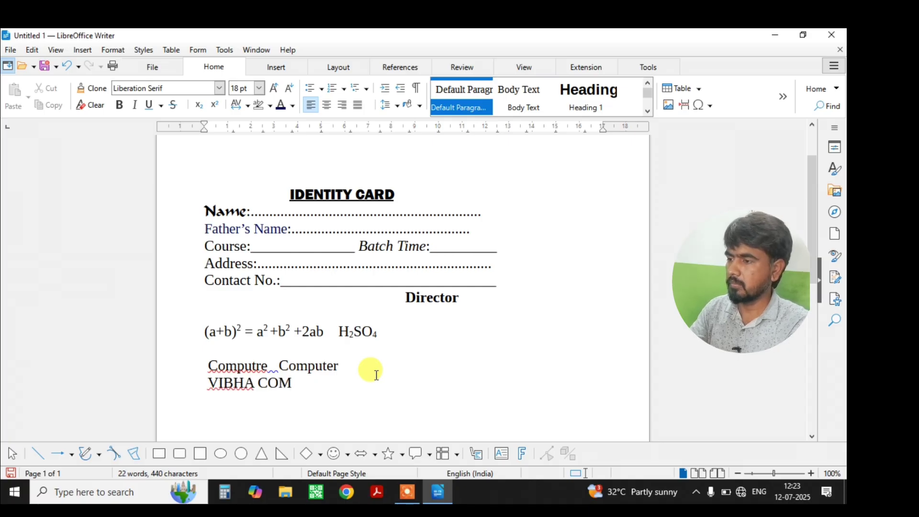
{"action": "type", "text": "pute"}
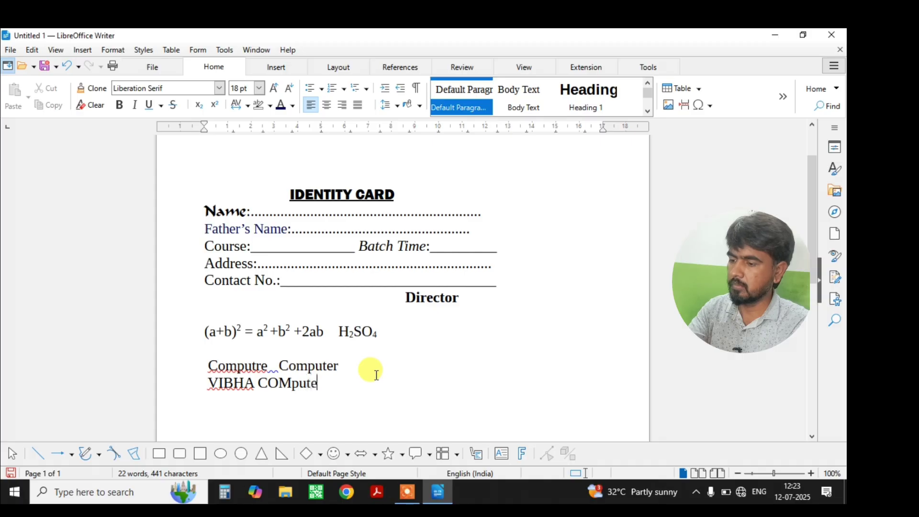
{"action": "type", "text": "r Scie"}
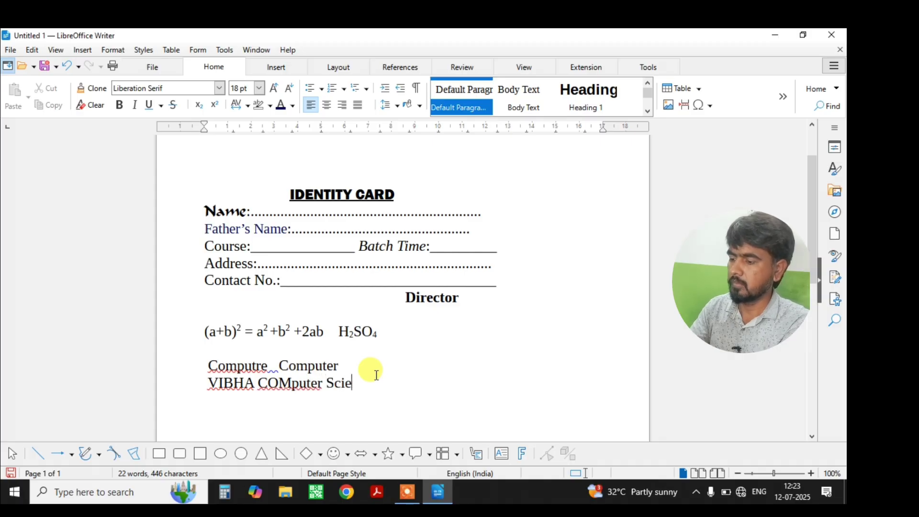
{"action": "type", "text": "nce Inst"}
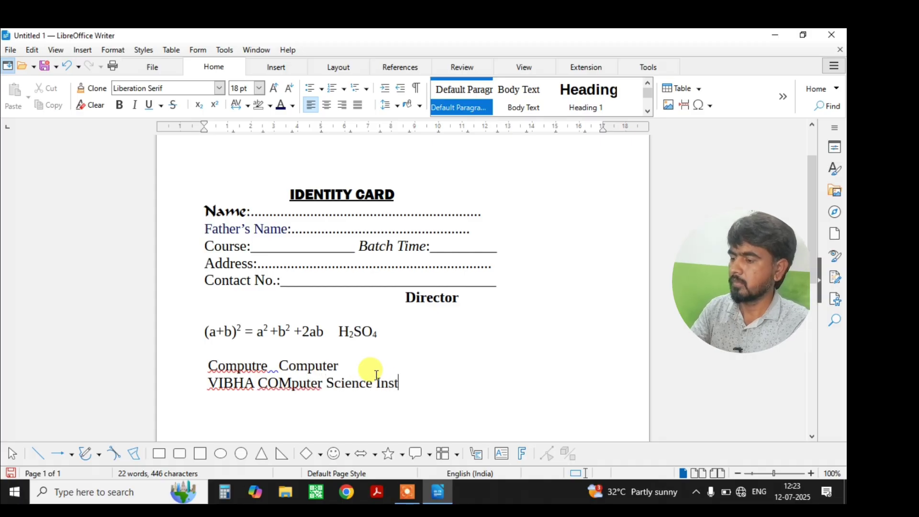
{"action": "type", "text": "itute"}
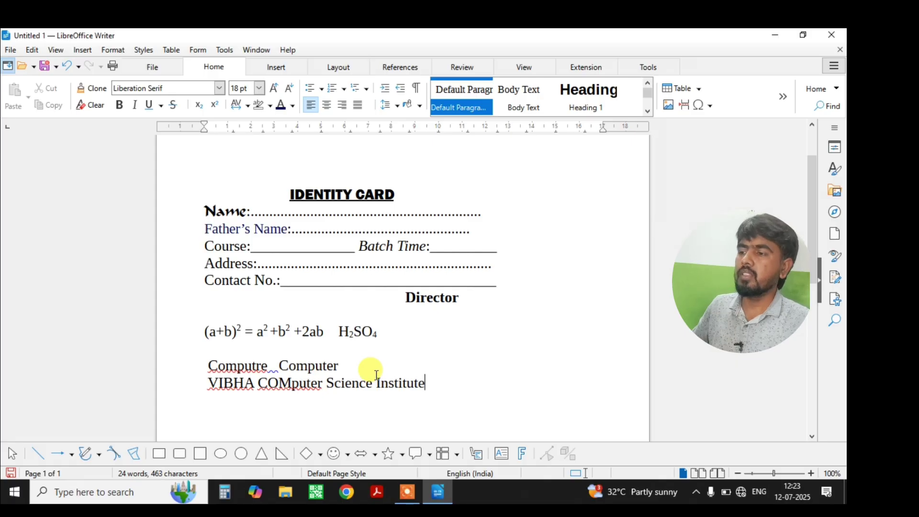
Select the whole 'VIBHA COMputer Science Institute' line.
{"action": "left_click", "coordinate": [293, 383]}
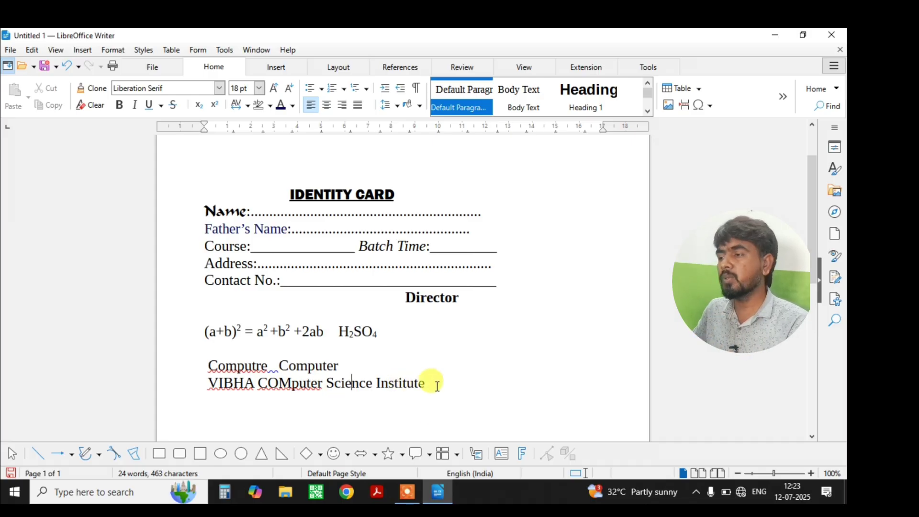
{"action": "left_click_drag", "start_coordinate": [433, 381], "coordinate": [205, 384]}
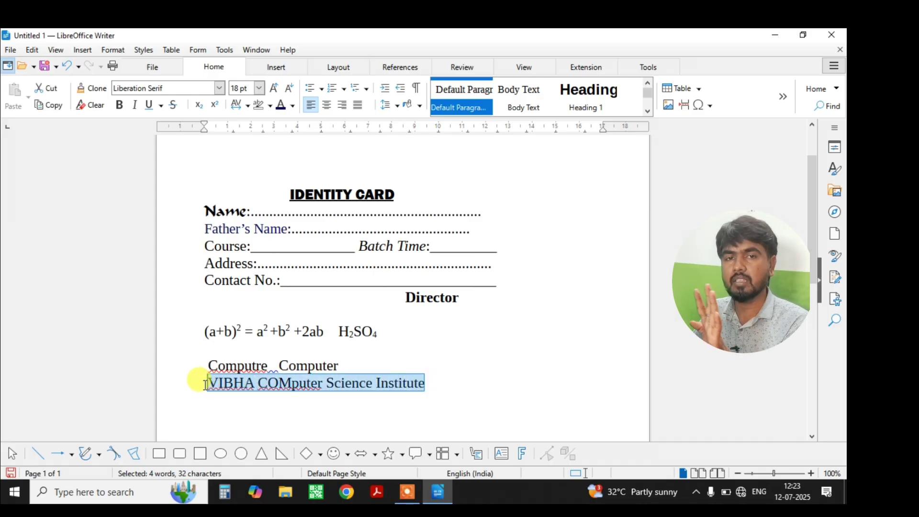
Switch the institute line to UPPERCASE, then lowercase, then Capitalize Every Word.
{"action": "left_click", "coordinate": [833, 90]}
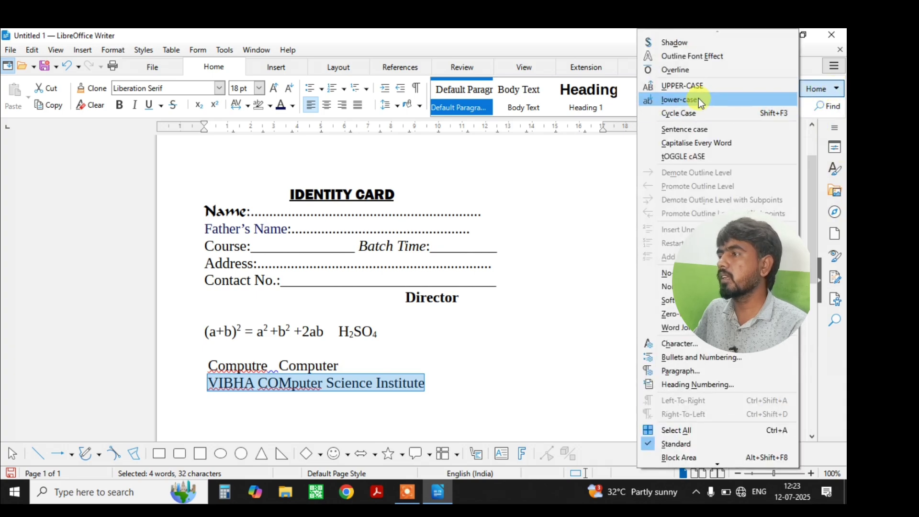
{"action": "left_click", "coordinate": [694, 85]}
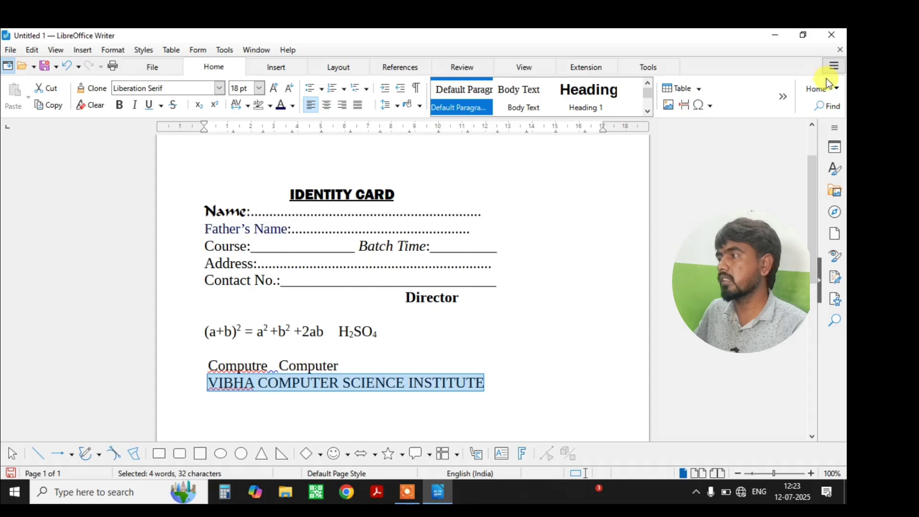
{"action": "left_click", "coordinate": [836, 89]}
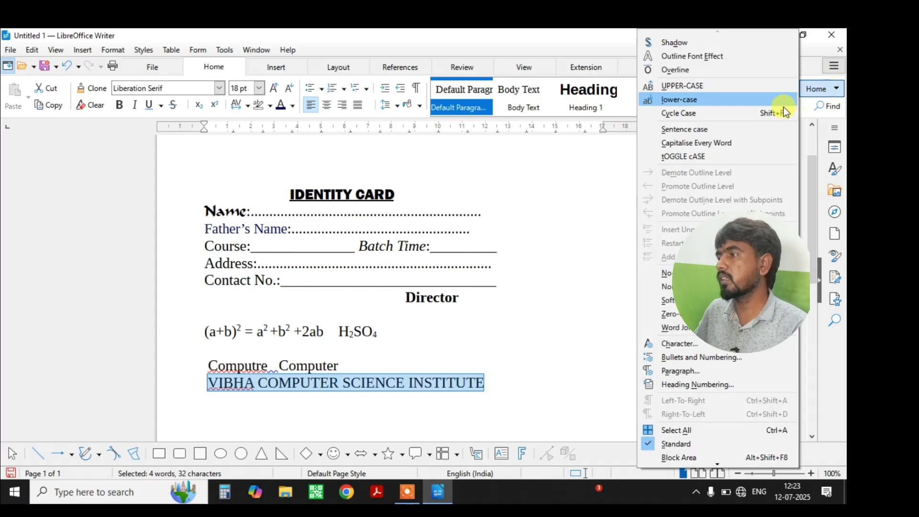
{"action": "left_click", "coordinate": [725, 101]}
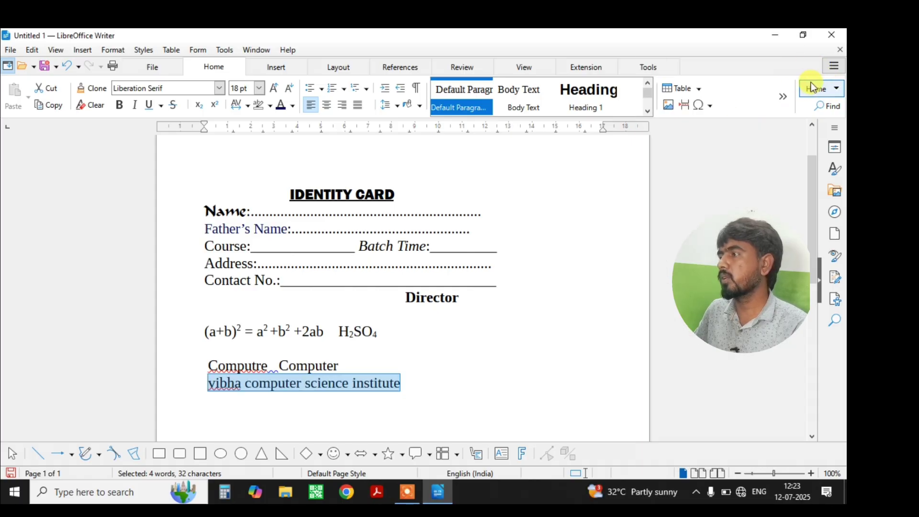
{"action": "left_click", "coordinate": [836, 88]}
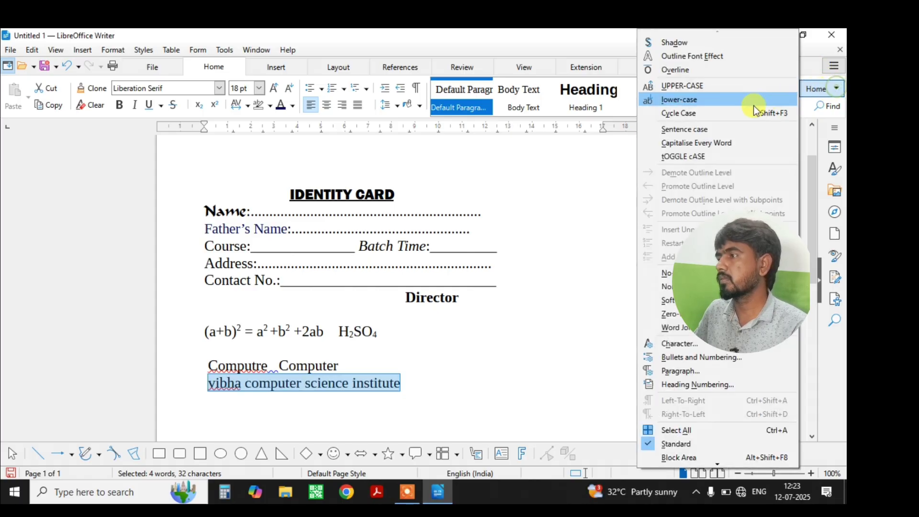
{"action": "left_click", "coordinate": [686, 143]}
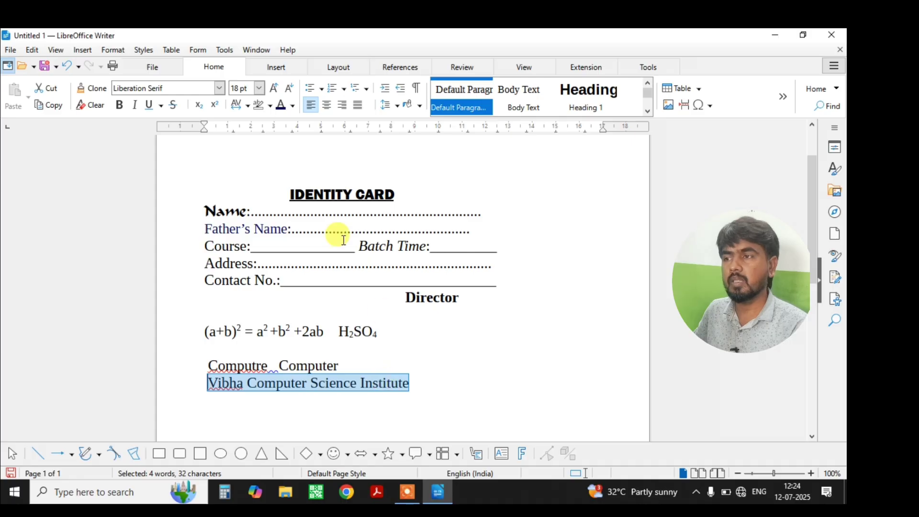
Set the institute line to Franklin Gothic Heavy, sized 14 pt then grown to 20 pt.
{"action": "left_click", "coordinate": [218, 88]}
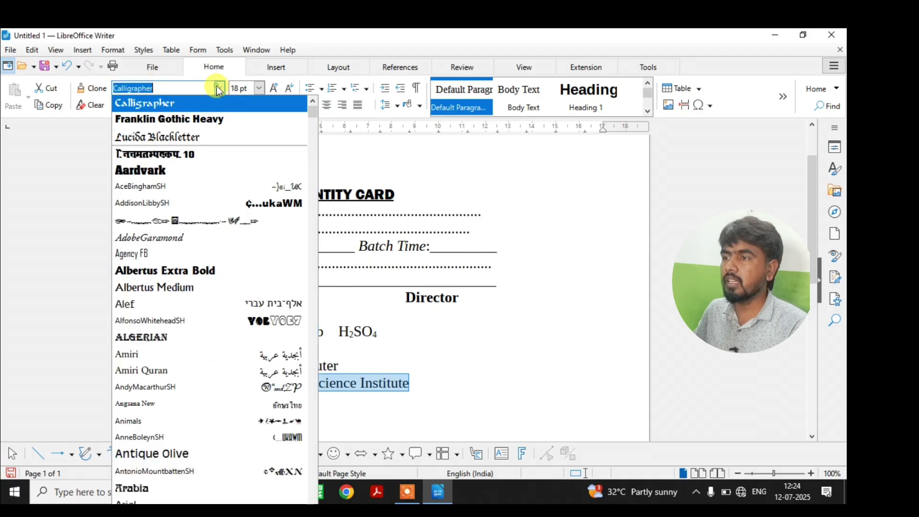
{"action": "left_click", "coordinate": [177, 124]}
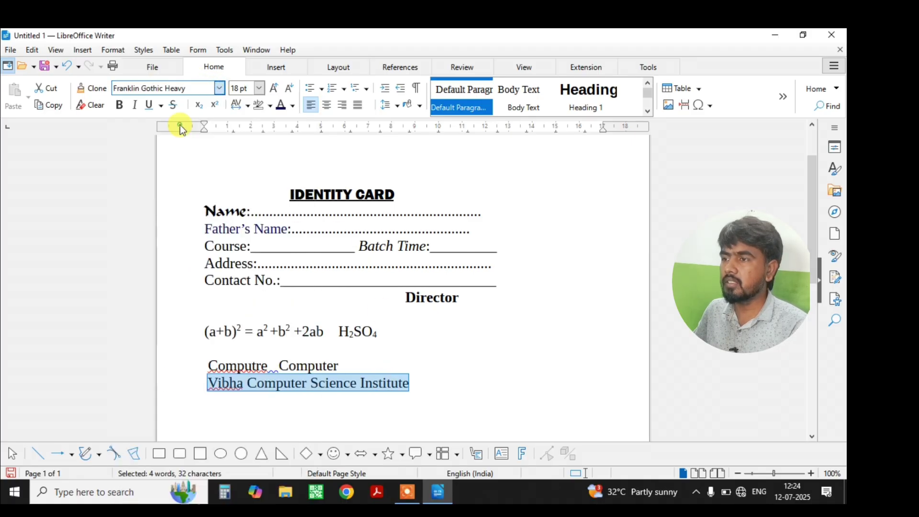
{"action": "left_click", "coordinate": [259, 89]}
{"action": "left_click", "coordinate": [241, 205]}
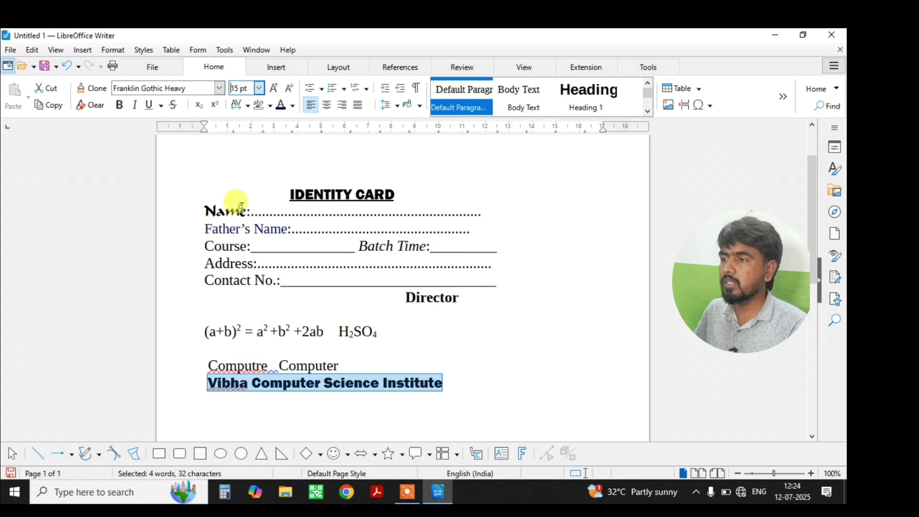
{"action": "left_click", "coordinate": [239, 88]}
{"action": "type", "text": "14"}
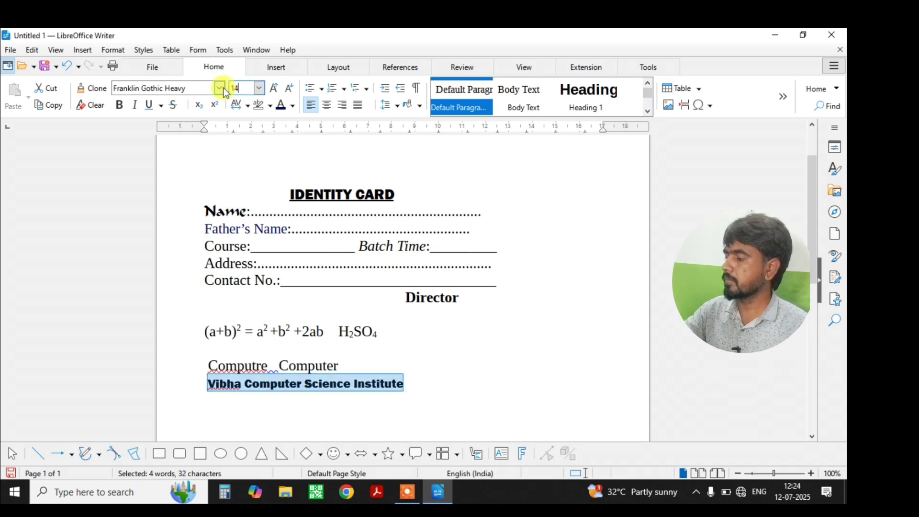
{"action": "key", "text": "Return"}
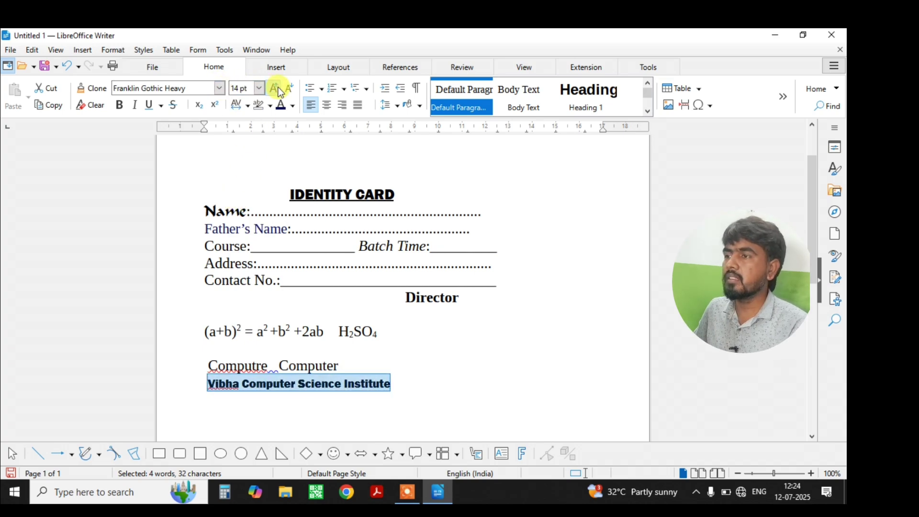
{"action": "left_click", "coordinate": [277, 88]}
{"action": "left_click", "coordinate": [277, 88]}
{"action": "left_click", "coordinate": [278, 87]}
{"action": "left_click", "coordinate": [278, 87]}
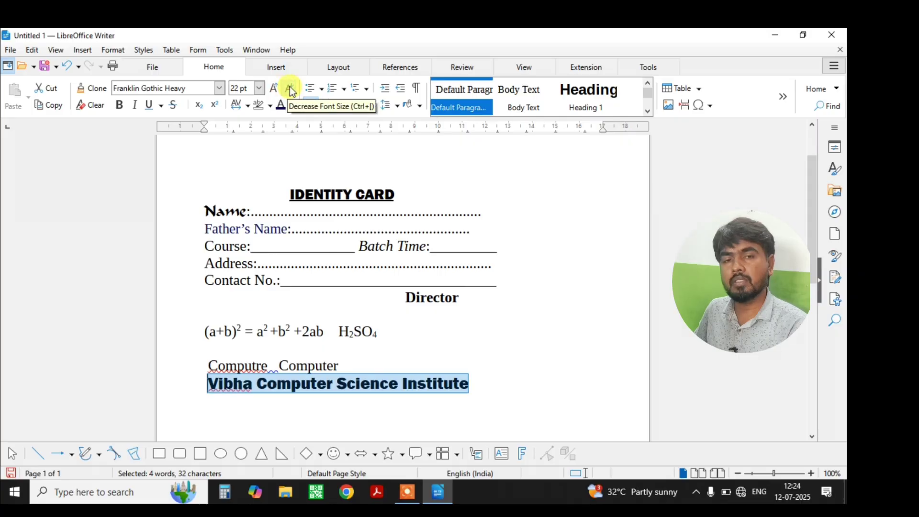
{"action": "left_click", "coordinate": [289, 88]}
Colour the institute line with the custom dark blue #24099C.
{"action": "left_click", "coordinate": [293, 104]}
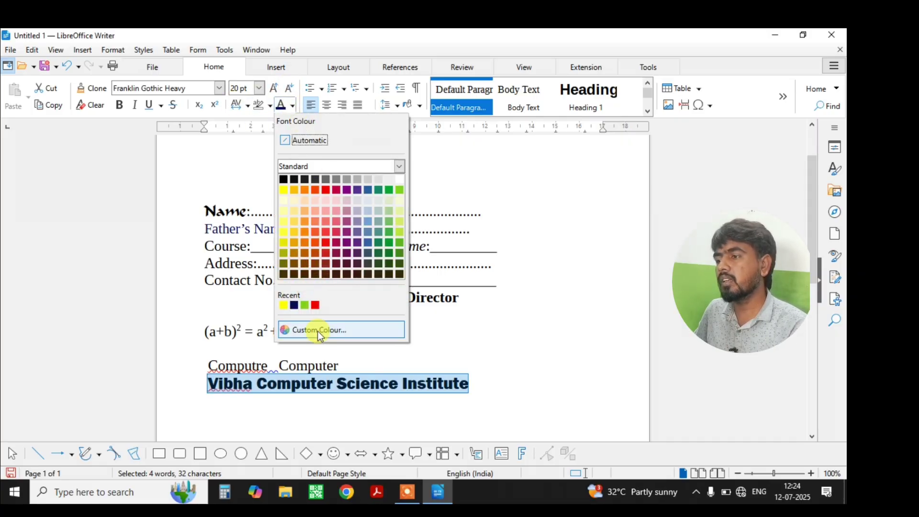
{"action": "left_click", "coordinate": [388, 262]}
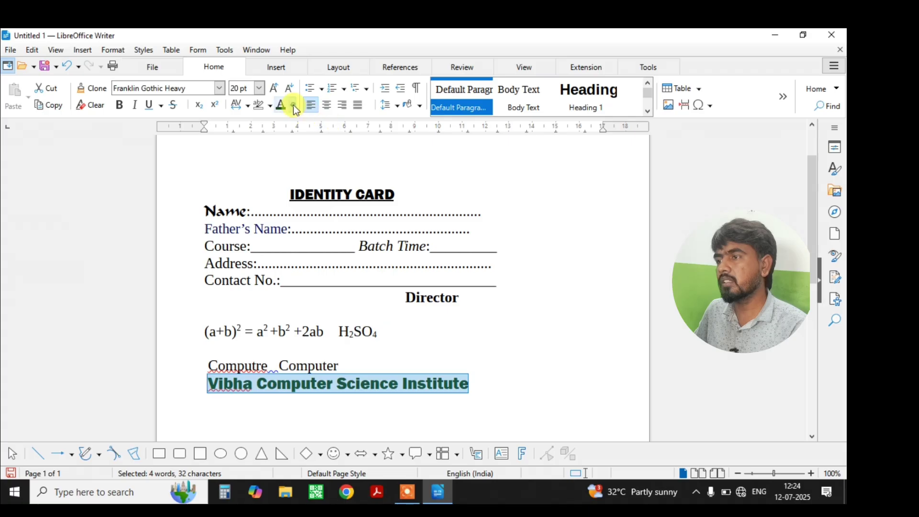
{"action": "left_click", "coordinate": [293, 105]}
{"action": "left_click", "coordinate": [318, 330]}
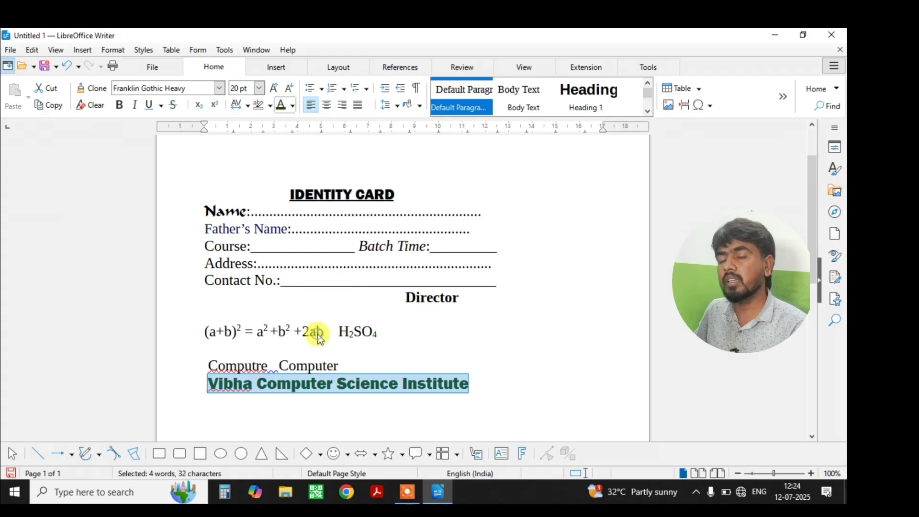
{"action": "left_click", "coordinate": [405, 211]}
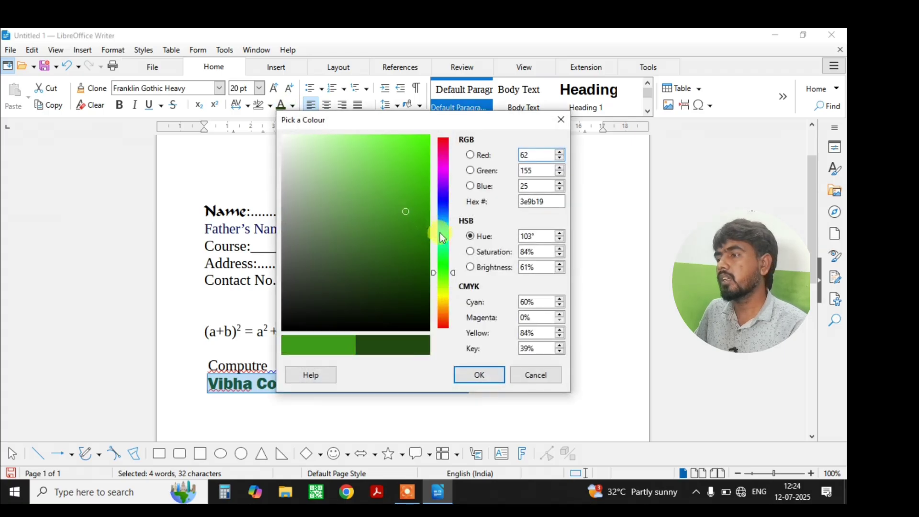
{"action": "left_click", "coordinate": [444, 195]}
{"action": "left_click", "coordinate": [421, 211]}
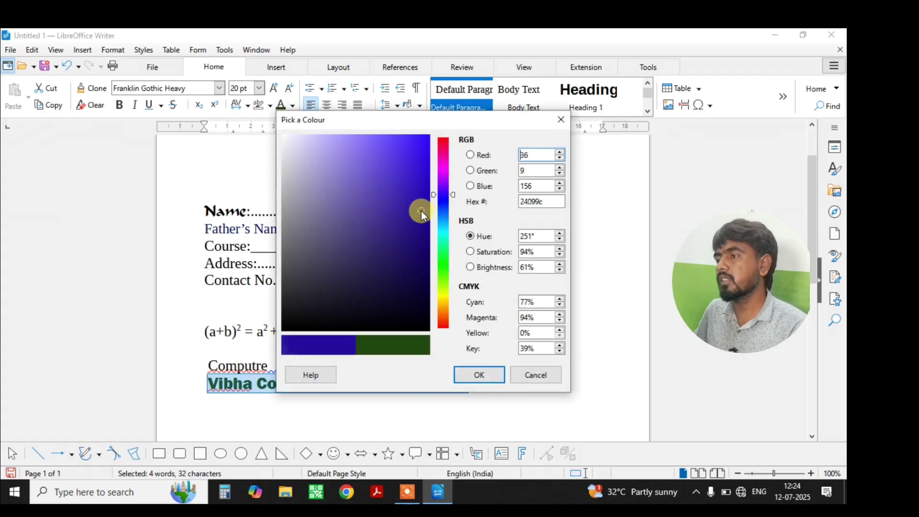
{"action": "left_click", "coordinate": [472, 374]}
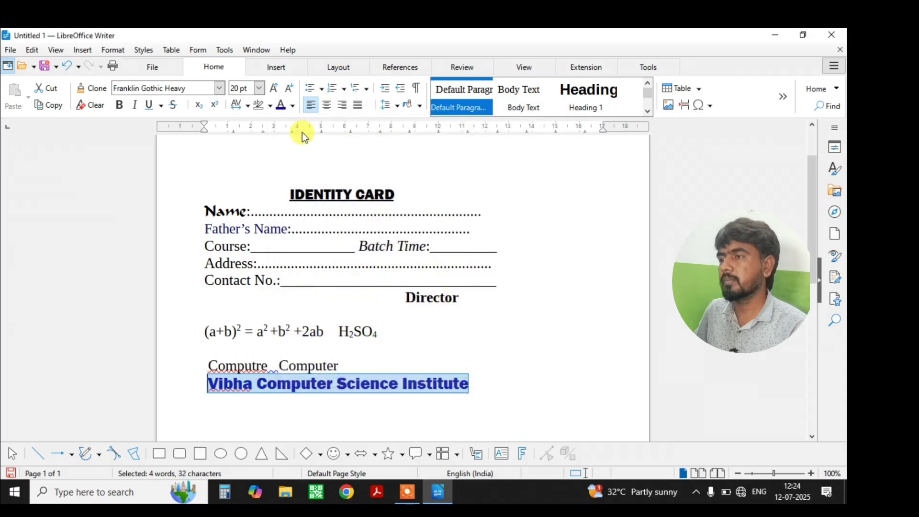
{"action": "left_click", "coordinate": [271, 105]}
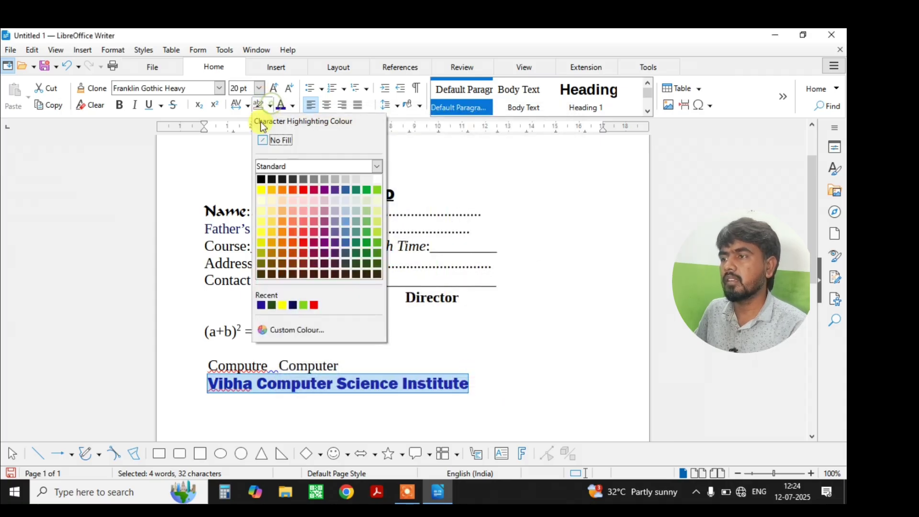
{"action": "left_click", "coordinate": [314, 305]}
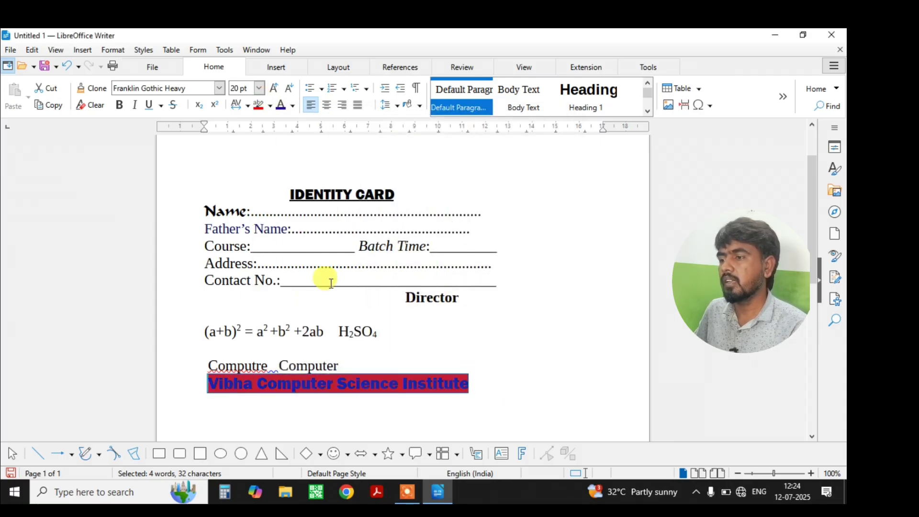
{"action": "left_click", "coordinate": [271, 105]}
{"action": "left_click", "coordinate": [280, 139]}
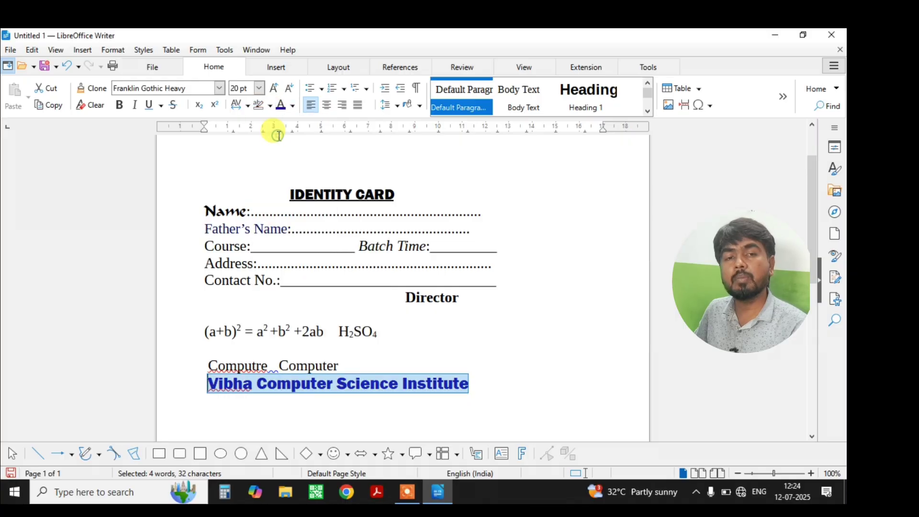
{"action": "left_click", "coordinate": [249, 105]}
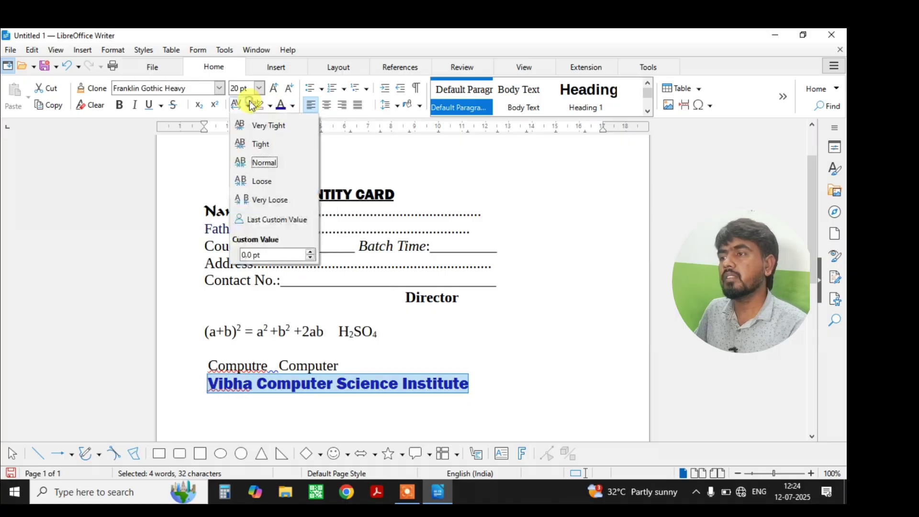
{"action": "left_click", "coordinate": [267, 201]}
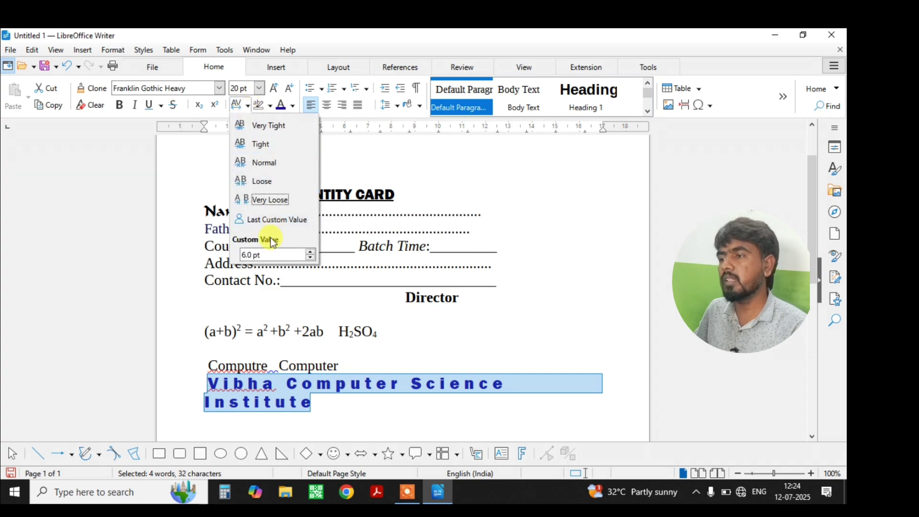
{"action": "left_click", "coordinate": [270, 165]}
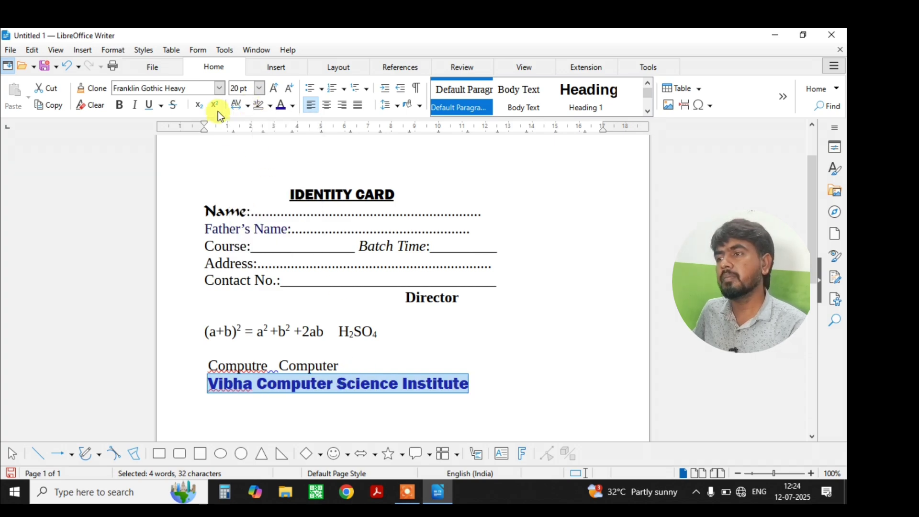
{"action": "left_click", "coordinate": [301, 384]}
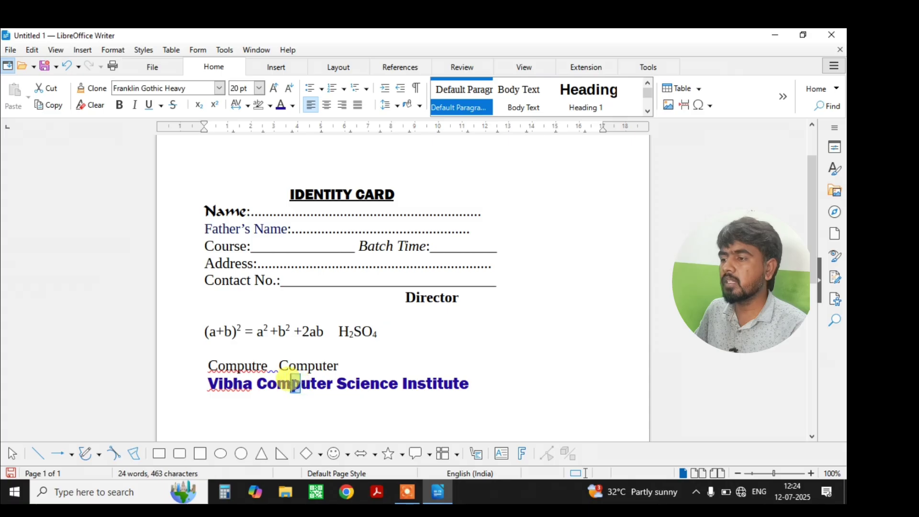
{"action": "key", "text": "shift+Left"}
{"action": "left_click", "coordinate": [213, 105]}
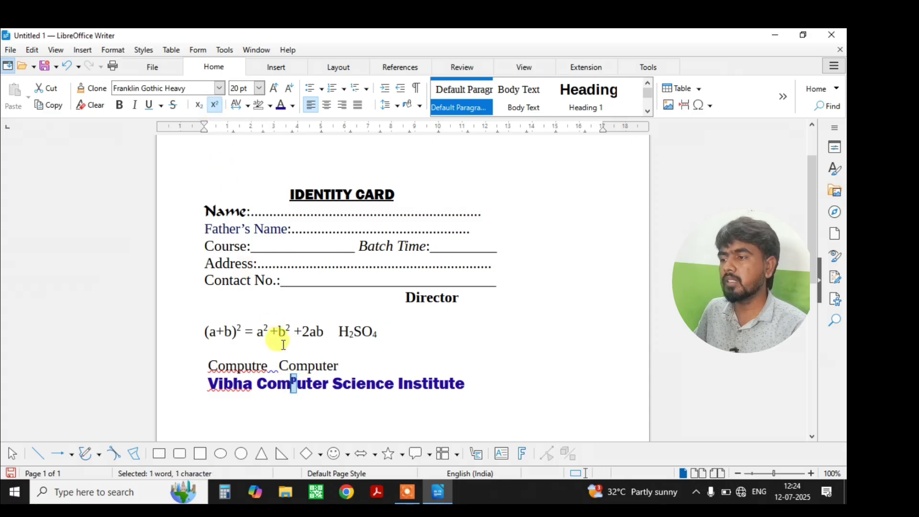
{"action": "left_click_drag", "start_coordinate": [321, 388], "coordinate": [311, 387]}
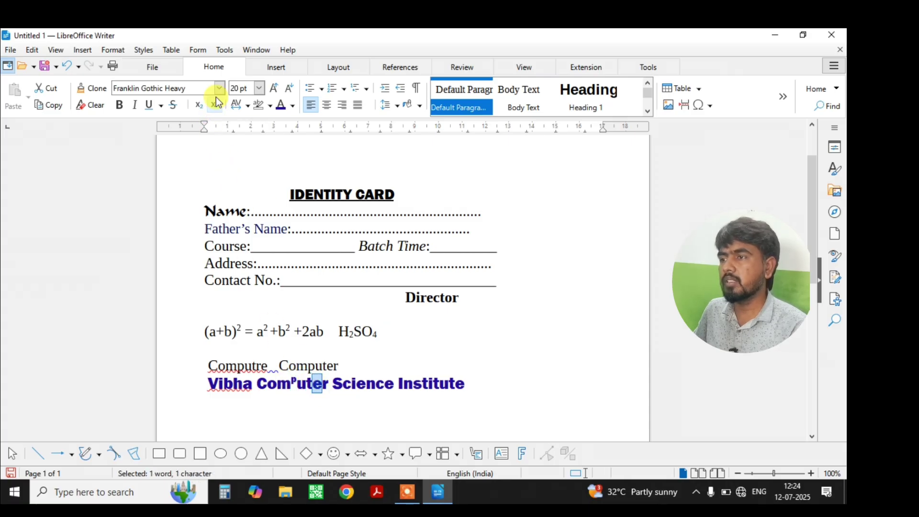
{"action": "left_click", "coordinate": [203, 109]}
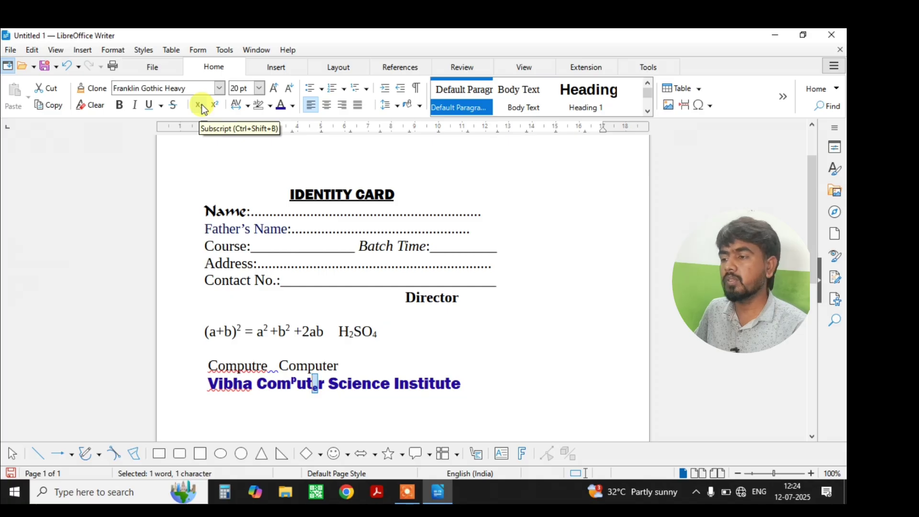
{"action": "left_click", "coordinate": [199, 106]}
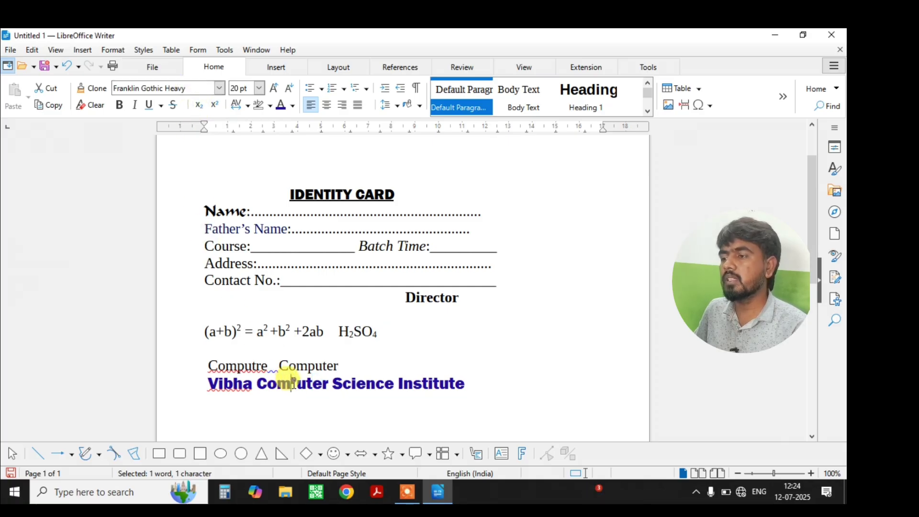
{"action": "left_click", "coordinate": [215, 105]}
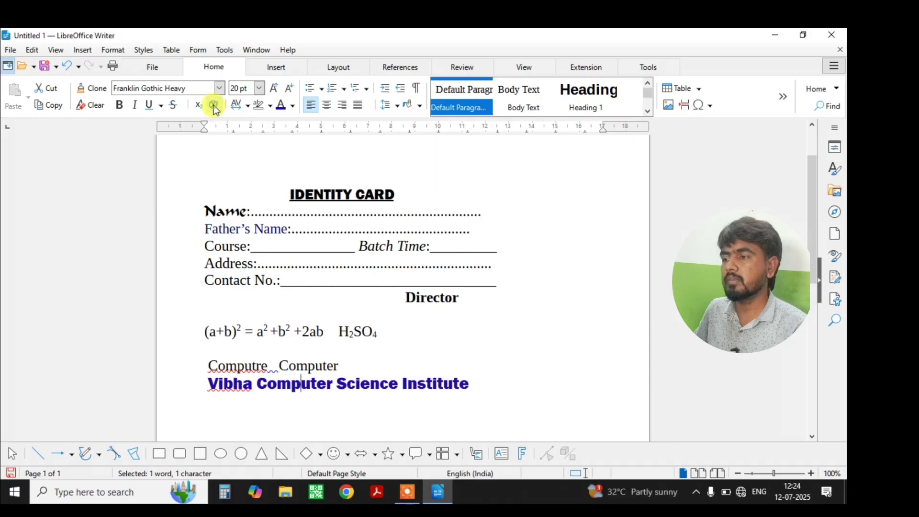
{"action": "left_click_drag", "start_coordinate": [474, 383], "coordinate": [426, 383]}
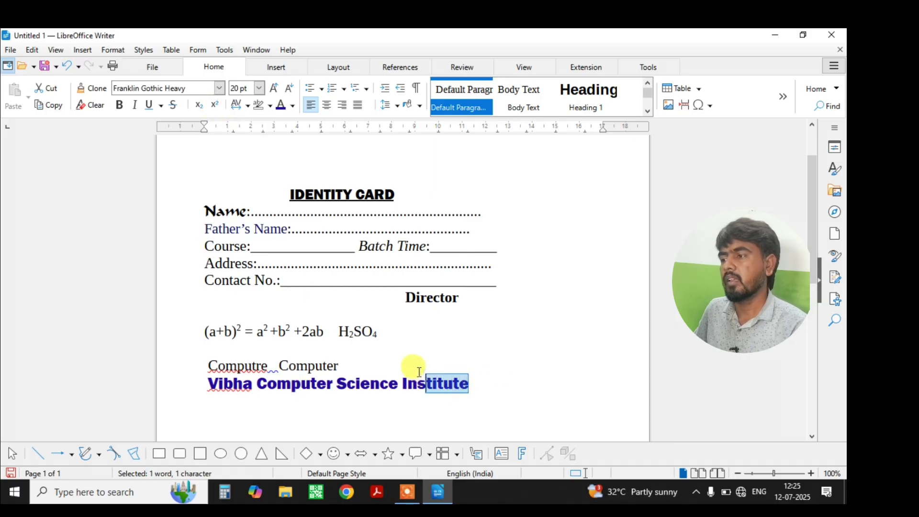
{"action": "left_click", "coordinate": [171, 103]}
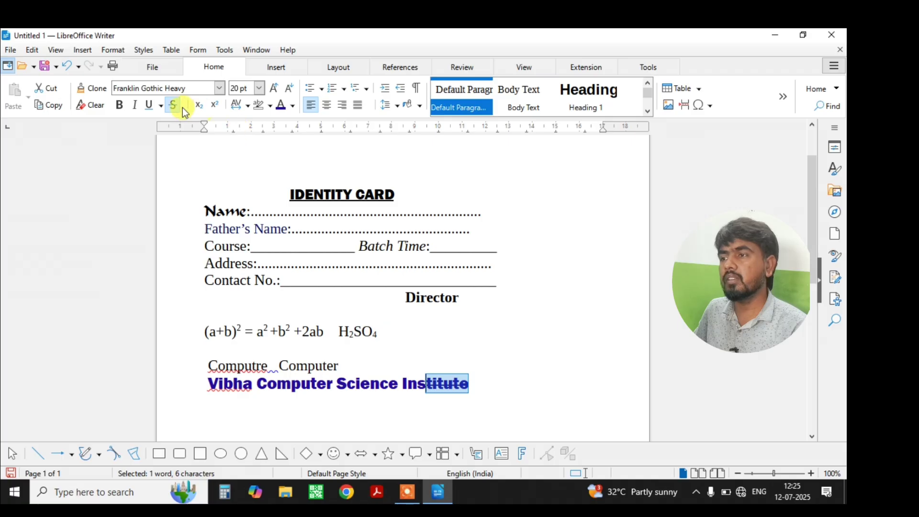
{"action": "left_click", "coordinate": [479, 385]}
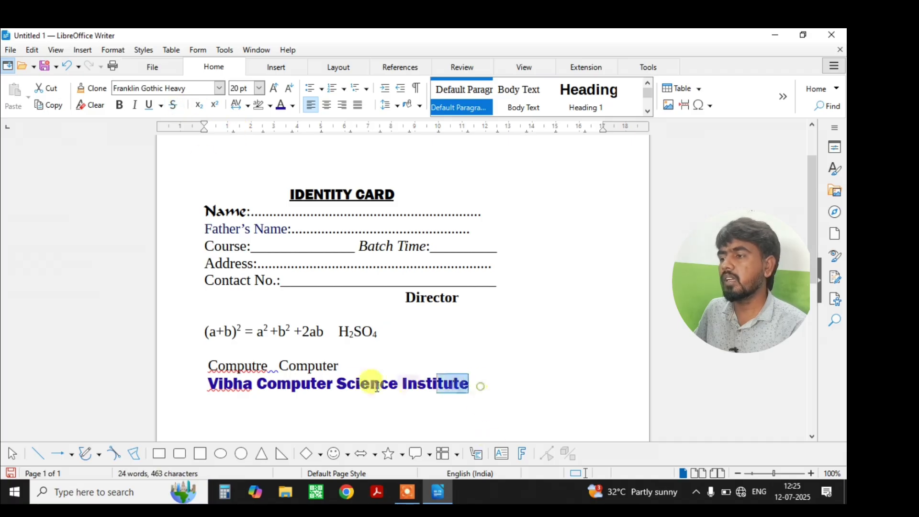
{"action": "left_click_drag", "start_coordinate": [376, 387], "coordinate": [328, 385]}
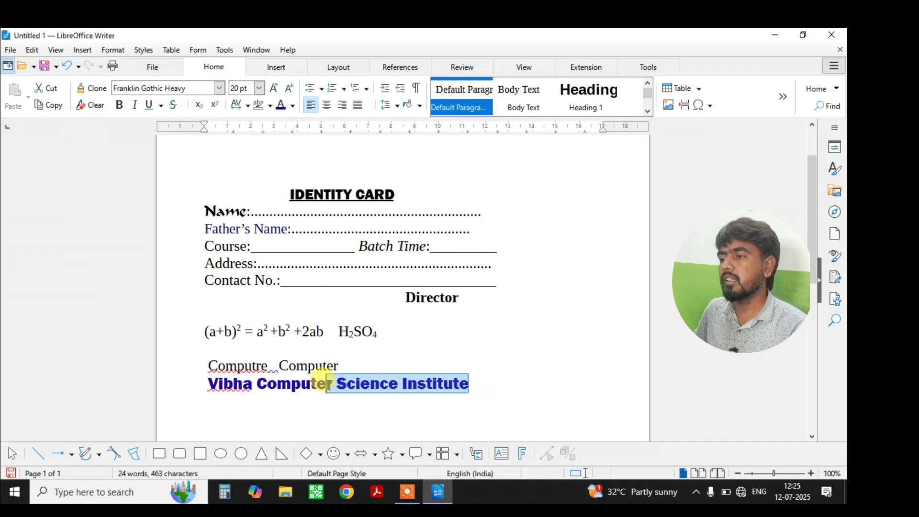
{"action": "left_click", "coordinate": [150, 105]}
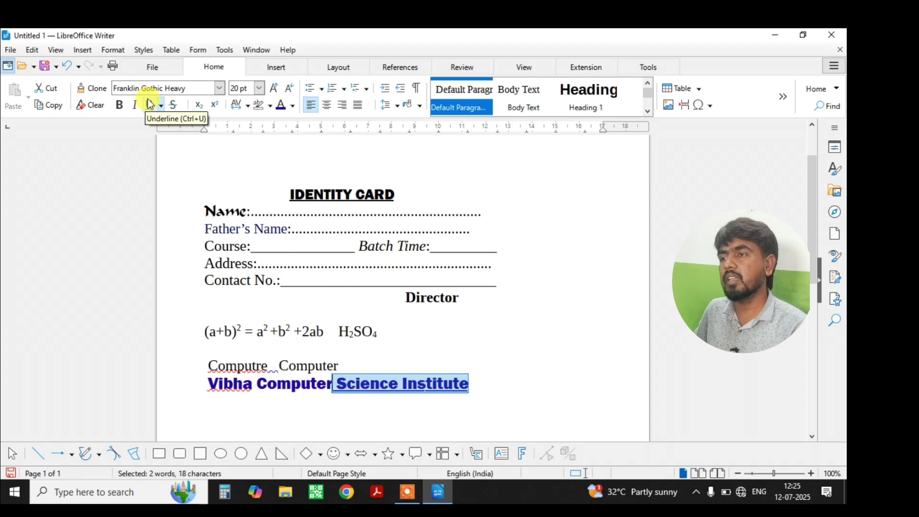
{"action": "left_click", "coordinate": [150, 105]}
{"action": "left_click", "coordinate": [137, 105]}
{"action": "left_click", "coordinate": [137, 107]}
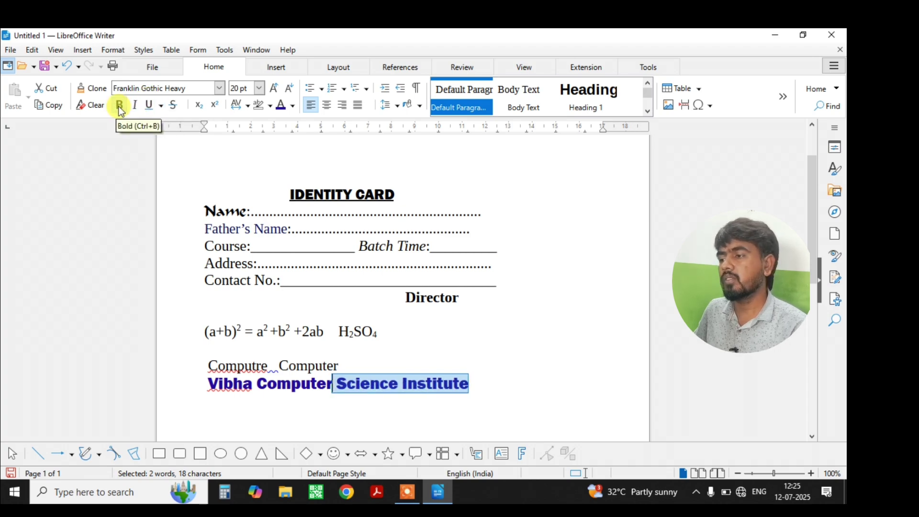
{"action": "left_click", "coordinate": [481, 392]}
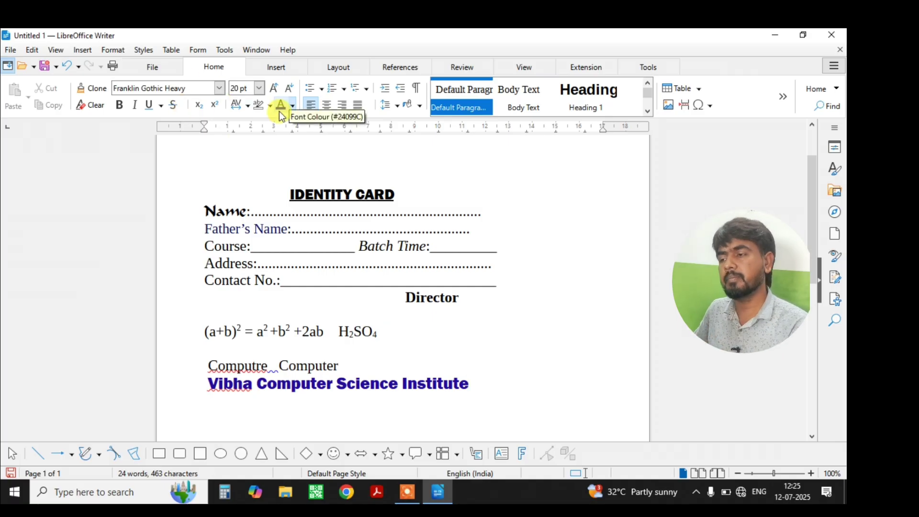
Copy the Vibha Computer Science Institute line and paste it unformatted on a new line below.
{"action": "scroll", "coordinate": [421, 378], "scroll_direction": "down", "scroll_amount": 2}
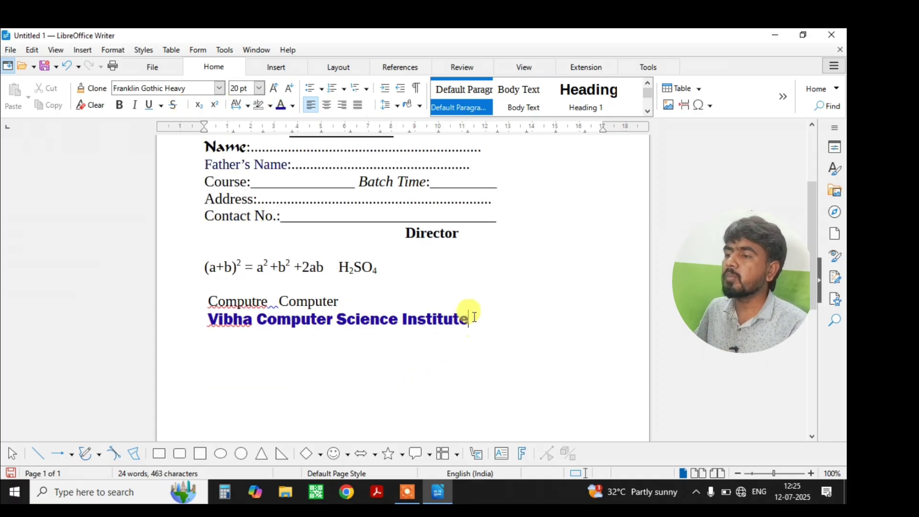
{"action": "left_click_drag", "start_coordinate": [469, 319], "coordinate": [199, 315]}
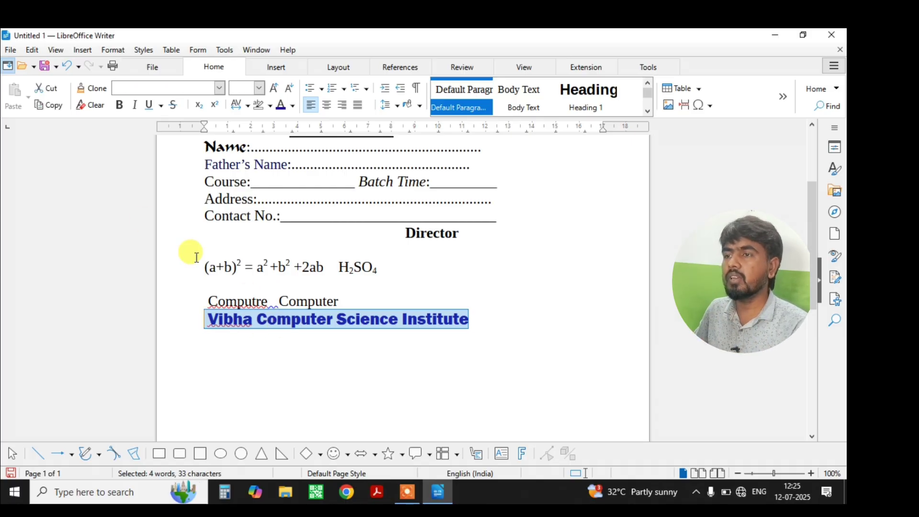
{"action": "left_click", "coordinate": [56, 109]}
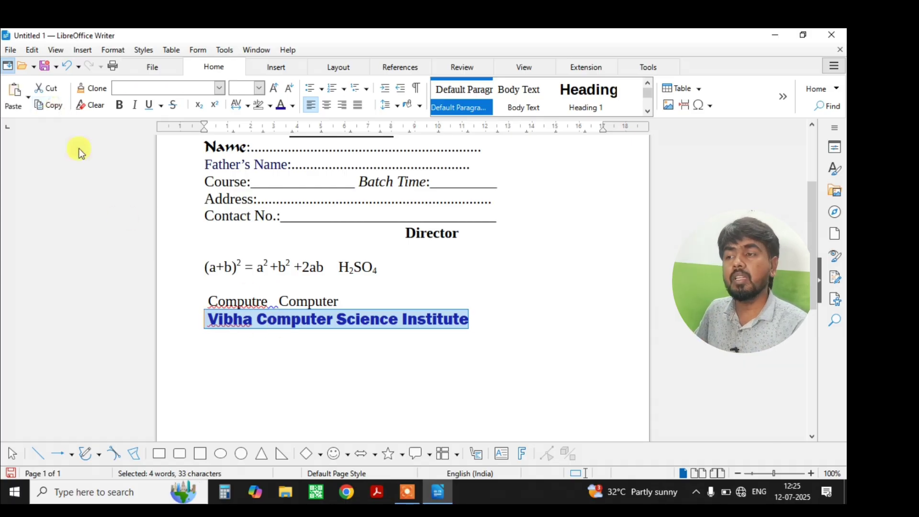
{"action": "left_click", "coordinate": [472, 322]}
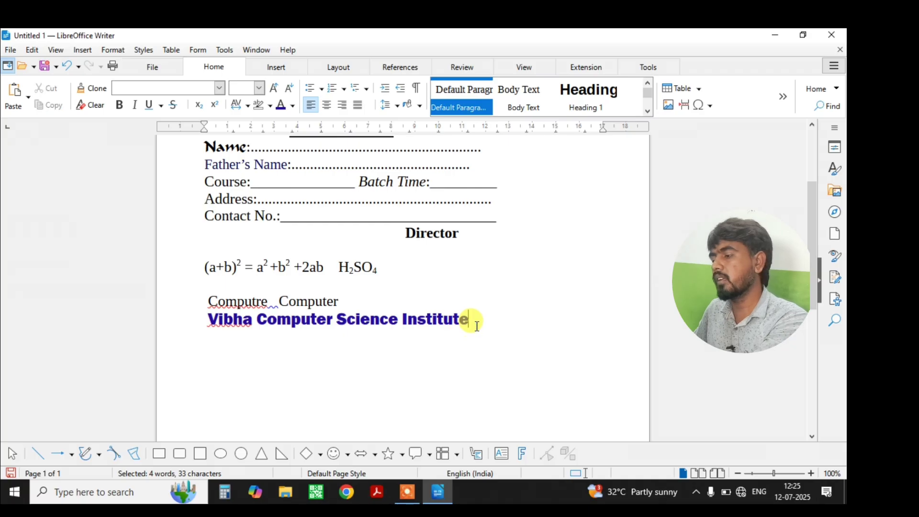
{"action": "key", "text": "Return"}
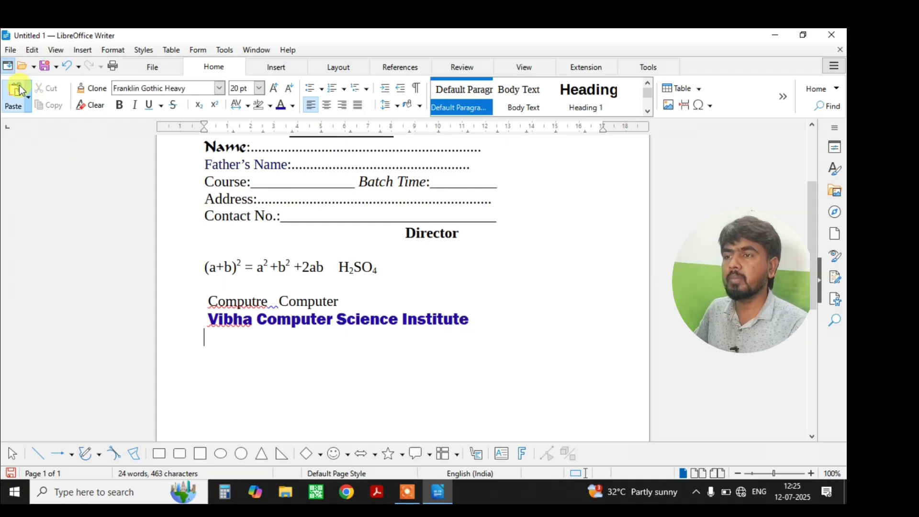
{"action": "left_click", "coordinate": [20, 91]}
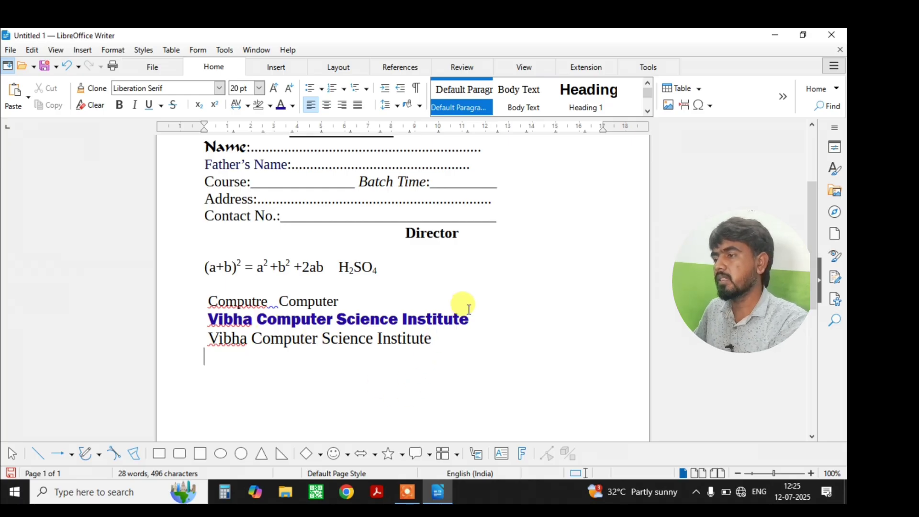
Paste a bold blue formatted copy of the line below the plain copy.
{"action": "left_click_drag", "start_coordinate": [469, 319], "coordinate": [200, 311]}
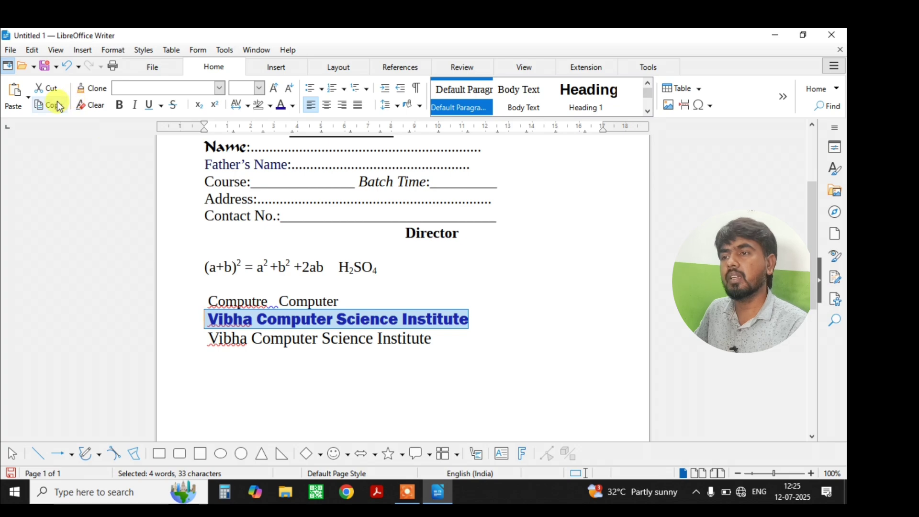
{"action": "left_click", "coordinate": [433, 340]}
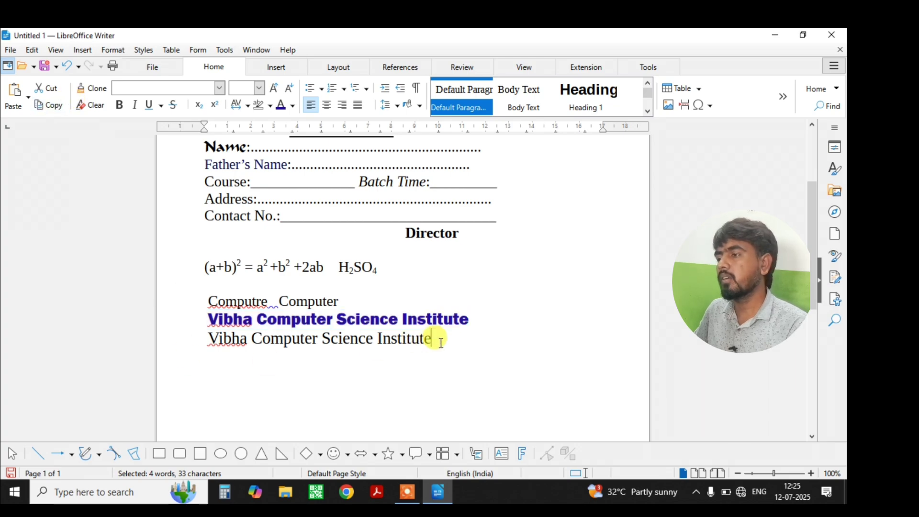
{"action": "key", "text": "Return"}
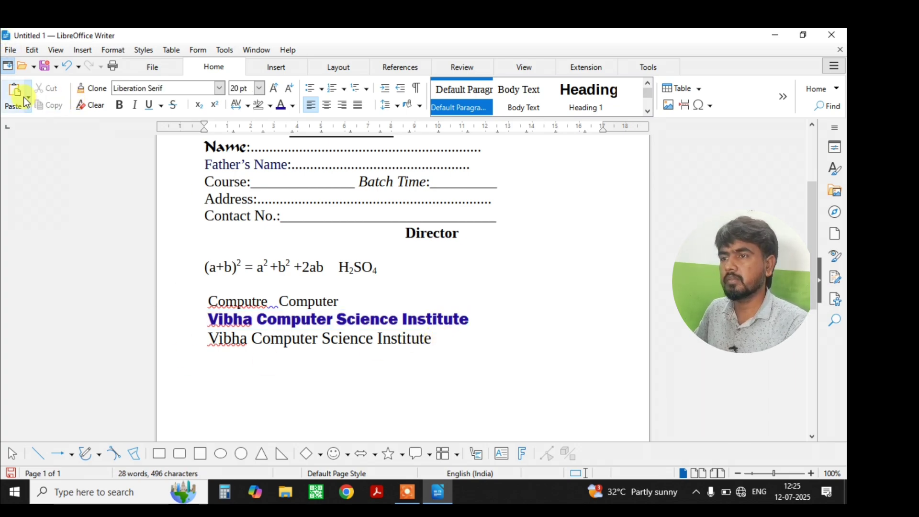
{"action": "left_click", "coordinate": [11, 89]}
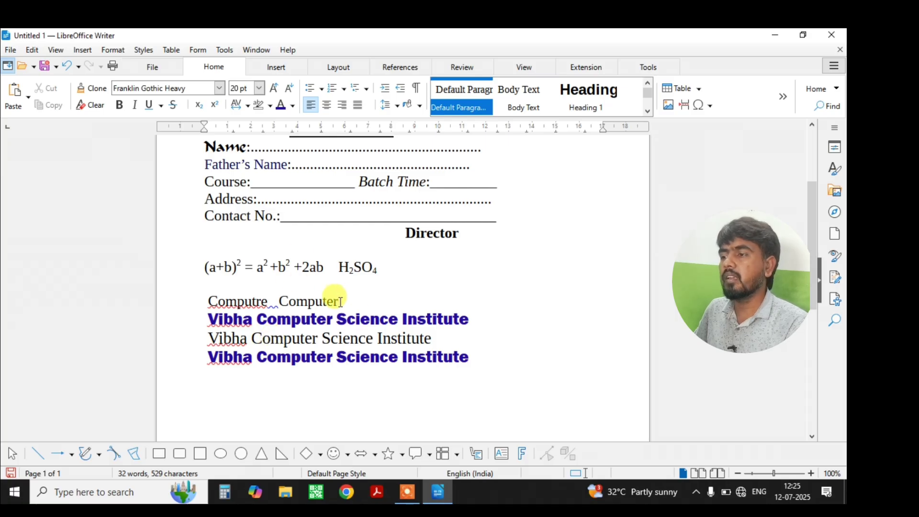
Cut the 'Computre Computer' line and paste it onto the bottom line.
{"action": "left_click_drag", "start_coordinate": [338, 301], "coordinate": [204, 302]}
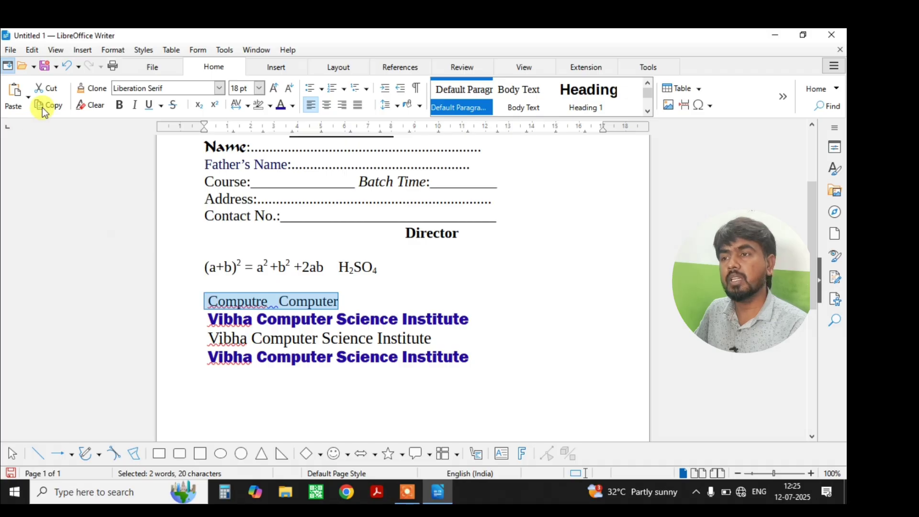
{"action": "left_click", "coordinate": [48, 92]}
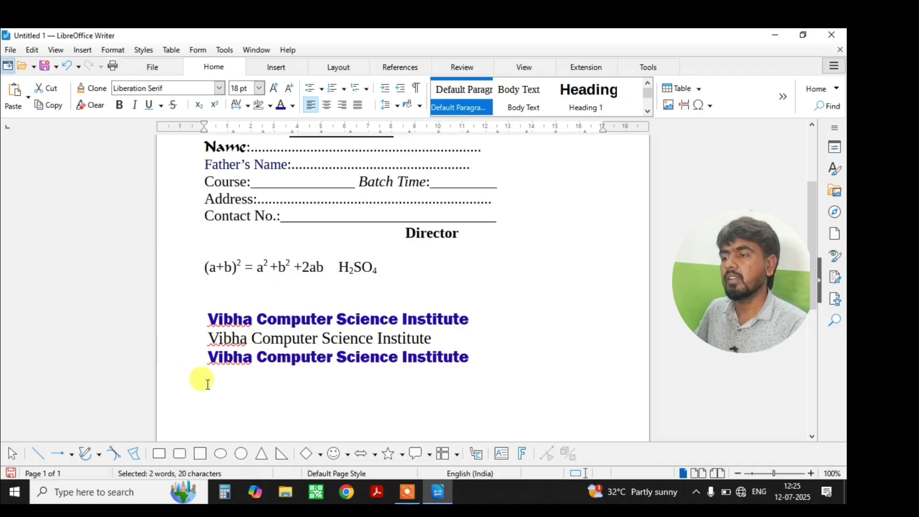
{"action": "left_click", "coordinate": [13, 91]}
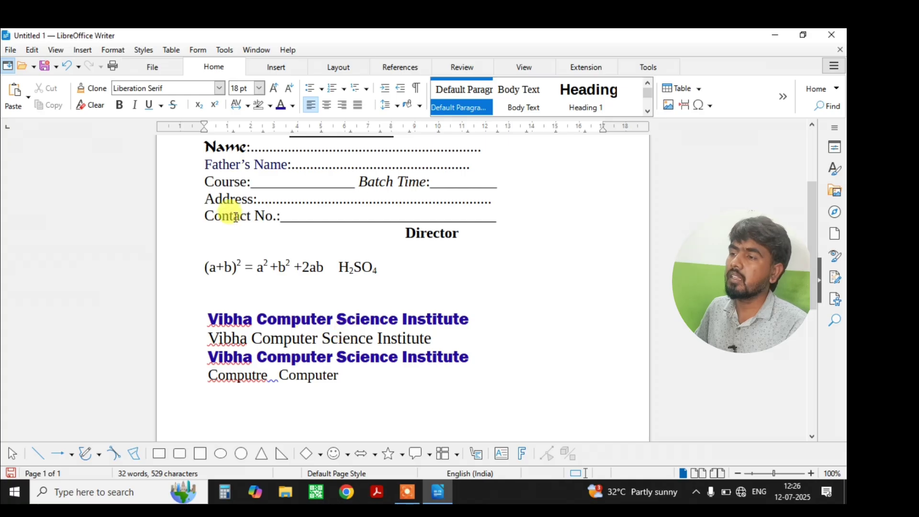
{"action": "scroll", "coordinate": [237, 226], "scroll_direction": "up", "scroll_amount": 3}
Clone Name's Calligrapher formatting onto the first Vibha line and onto 'Science' in line two.
{"action": "left_click_drag", "start_coordinate": [239, 206], "coordinate": [216, 206]}
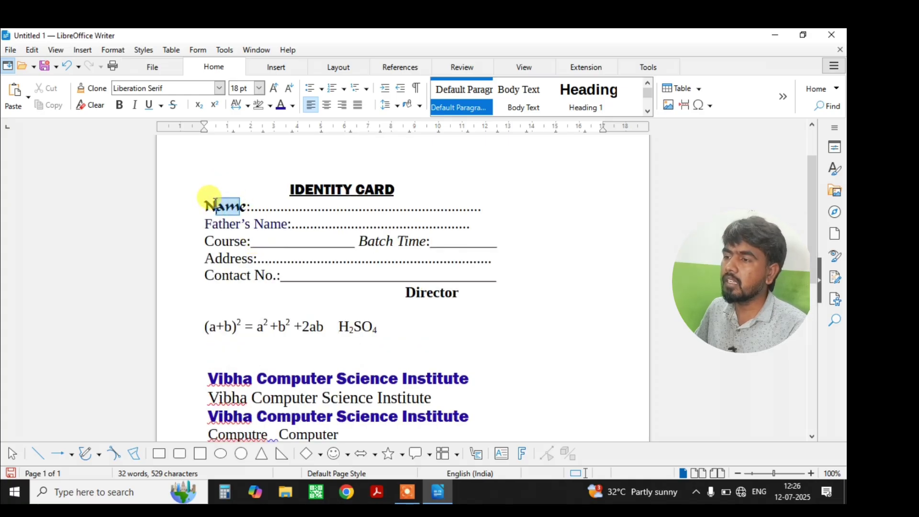
{"action": "left_click_drag", "start_coordinate": [326, 375], "coordinate": [210, 360]}
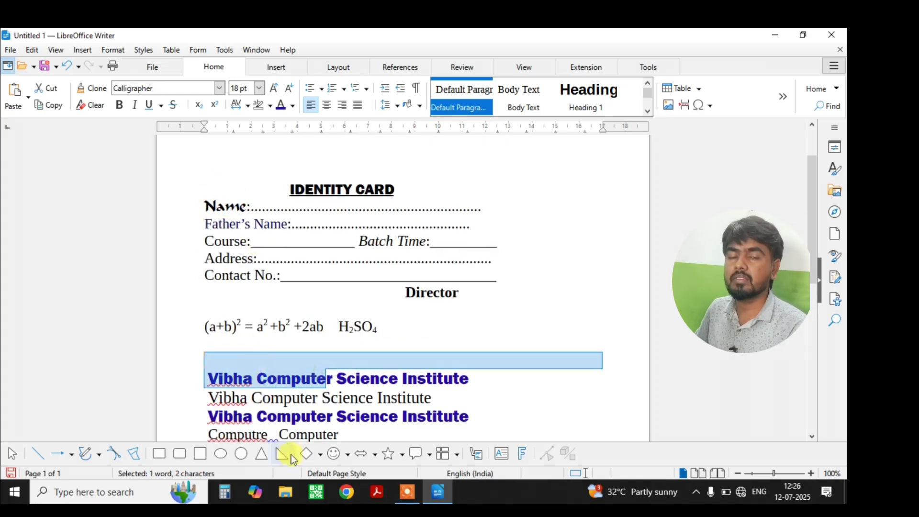
{"action": "scroll", "coordinate": [328, 402], "scroll_direction": "down", "scroll_amount": 1}
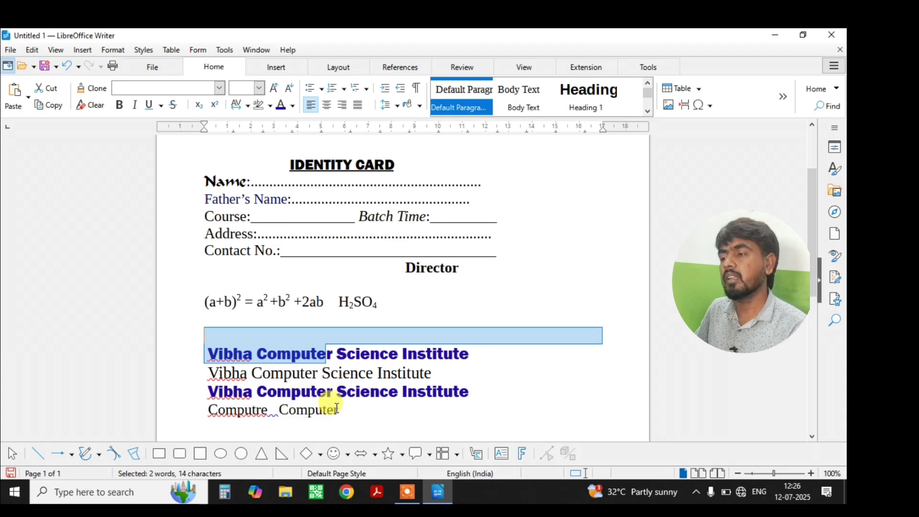
{"action": "left_click", "coordinate": [474, 348]}
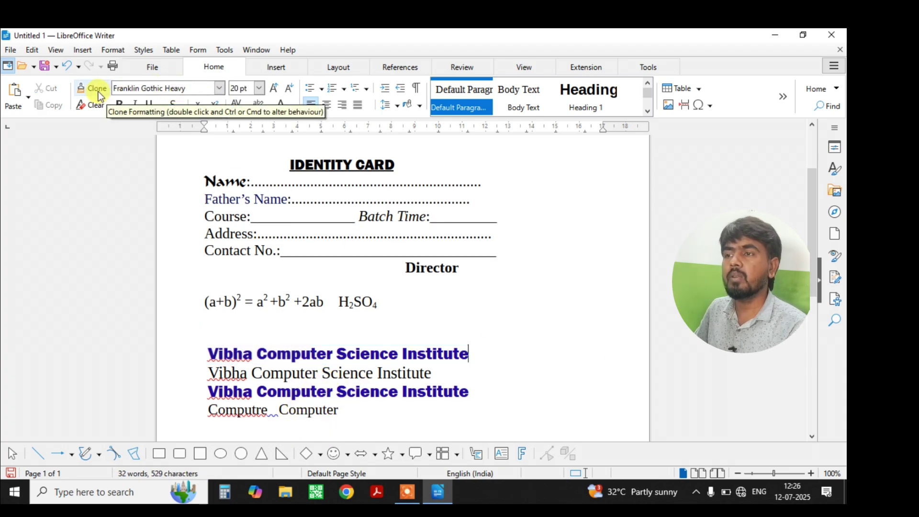
{"action": "left_click", "coordinate": [244, 181]}
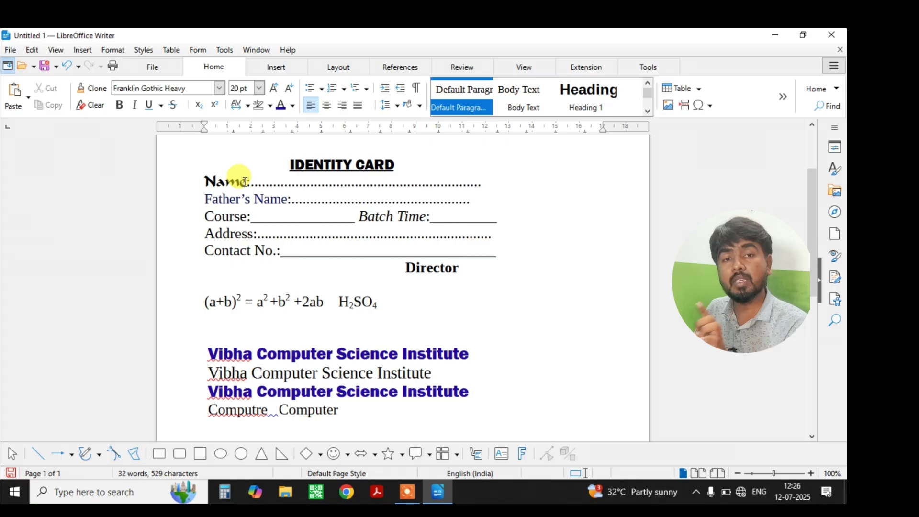
{"action": "left_click_drag", "start_coordinate": [244, 182], "coordinate": [201, 177]}
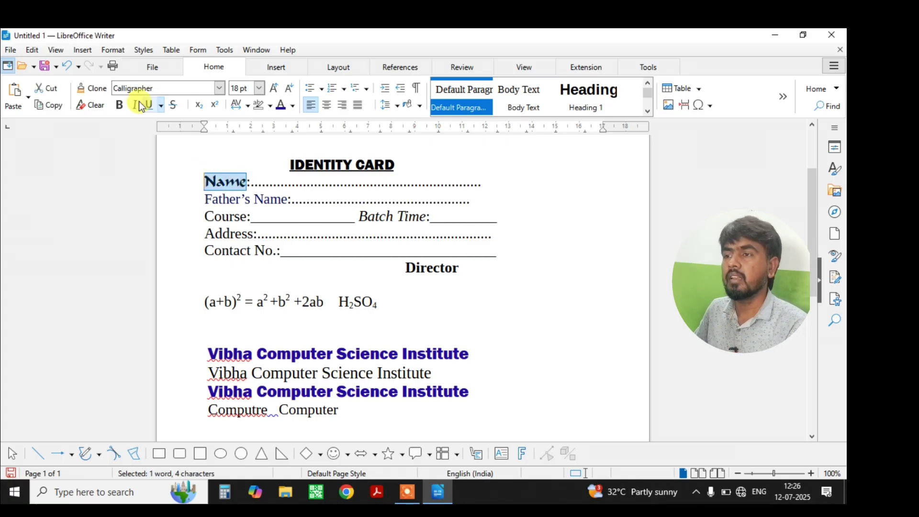
{"action": "left_click", "coordinate": [95, 90]}
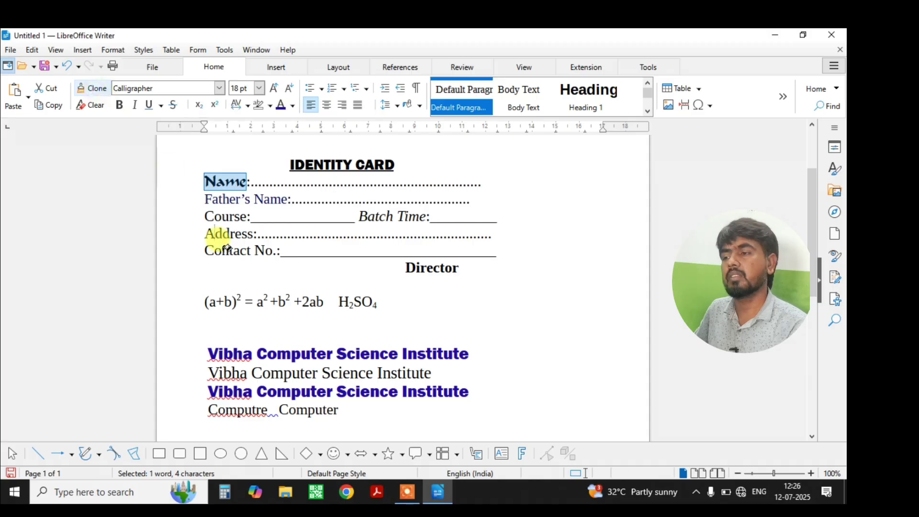
{"action": "mouse_move", "coordinate": [205, 344]}
{"action": "left_mouse_down"}
{"action": "mouse_move", "coordinate": [273, 353]}
{"action": "mouse_move", "coordinate": [420, 349]}
{"action": "mouse_move", "coordinate": [475, 360]}
{"action": "left_mouse_up"}
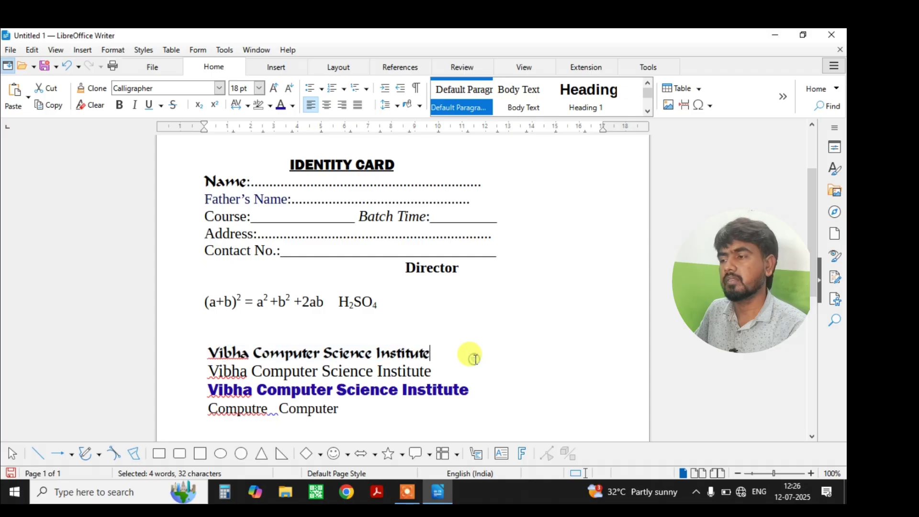
{"action": "left_click", "coordinate": [471, 358]}
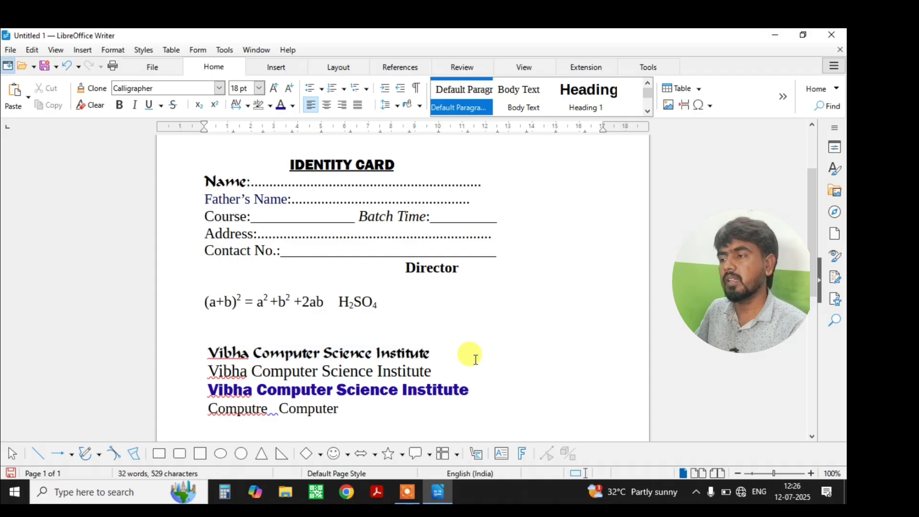
{"action": "double_click", "coordinate": [244, 182]}
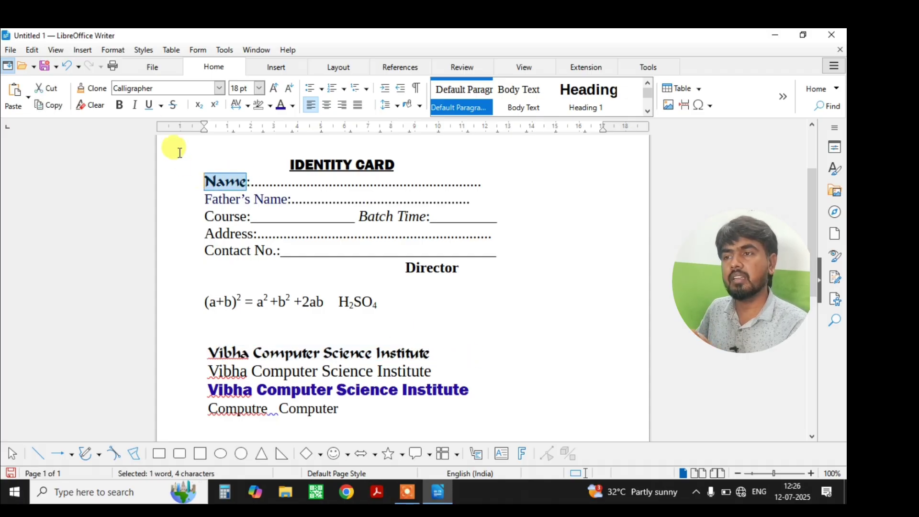
{"action": "left_click", "coordinate": [91, 88]}
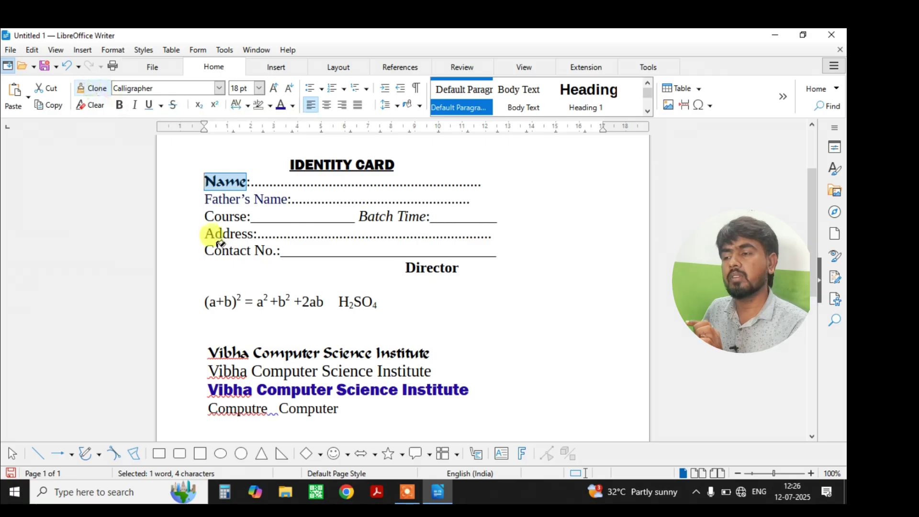
{"action": "left_click_drag", "start_coordinate": [323, 373], "coordinate": [371, 372]}
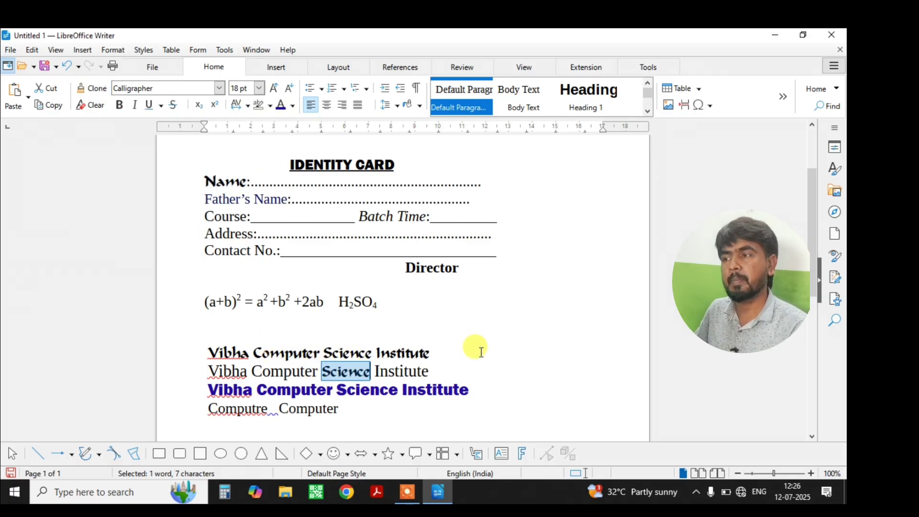
Clone the IDENTITY heading's Franklin Gothic Heavy formatting onto 'Computer' in the first Vibha line.
{"action": "left_click_drag", "start_coordinate": [352, 164], "coordinate": [317, 162]}
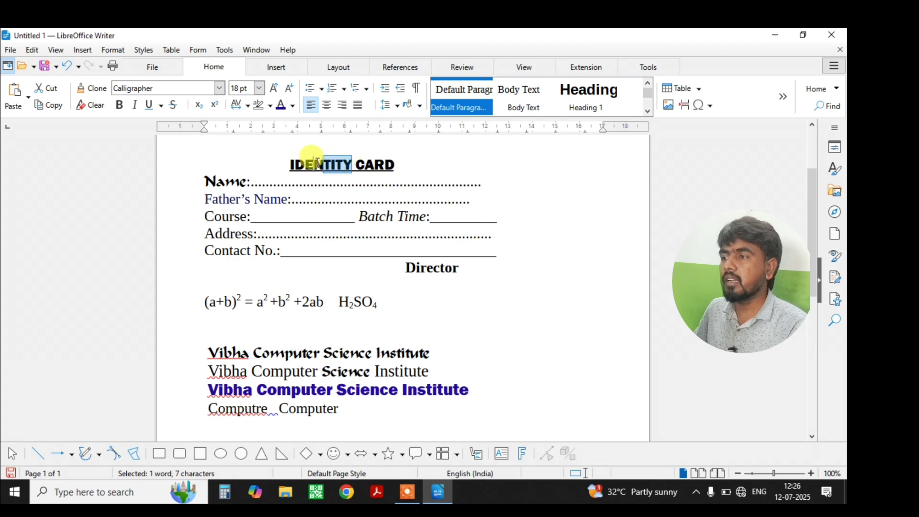
{"action": "left_click_drag", "start_coordinate": [254, 353], "coordinate": [314, 354]}
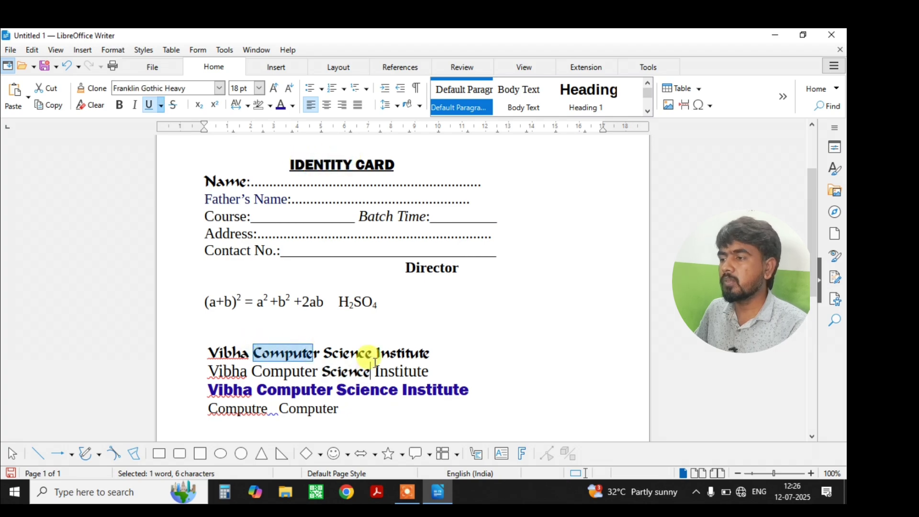
{"action": "triple_click", "coordinate": [369, 351]}
{"action": "left_click", "coordinate": [400, 353]}
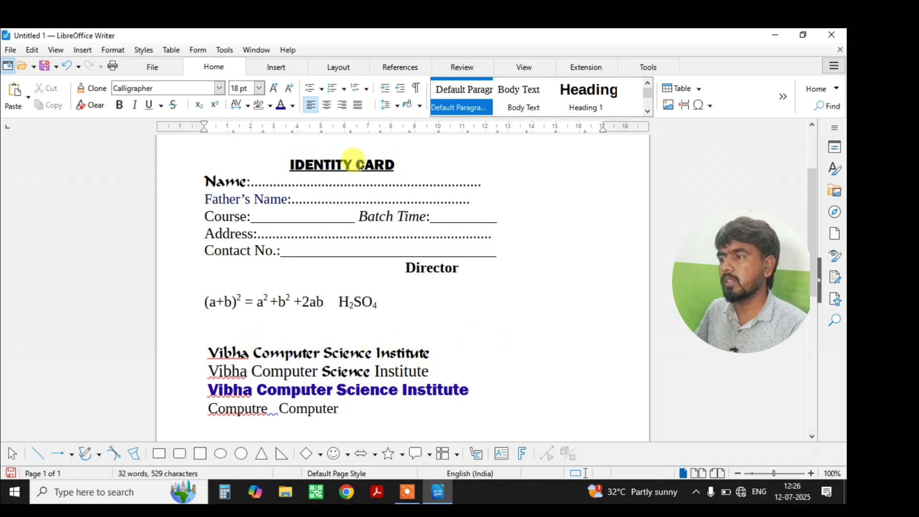
{"action": "left_click_drag", "start_coordinate": [352, 164], "coordinate": [286, 163]}
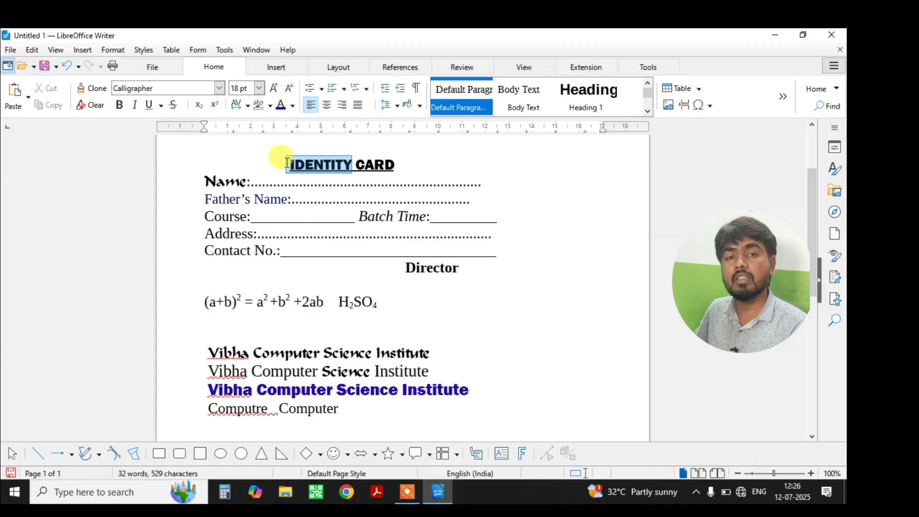
{"action": "left_click", "coordinate": [98, 88]}
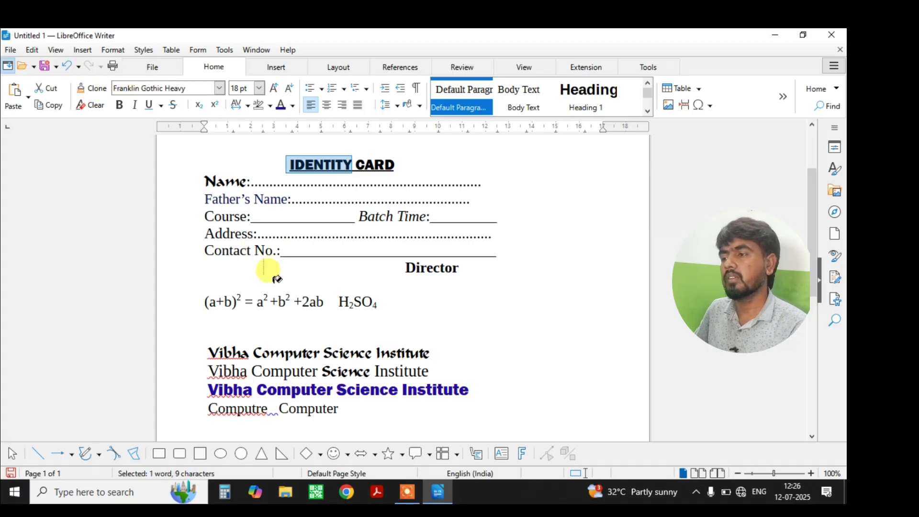
{"action": "left_click_drag", "start_coordinate": [253, 353], "coordinate": [325, 353]}
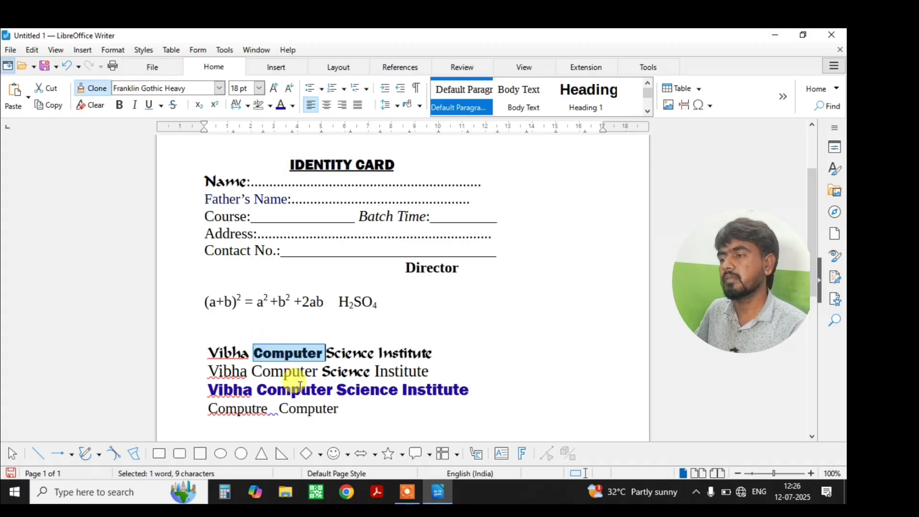
{"action": "left_click", "coordinate": [517, 365]}
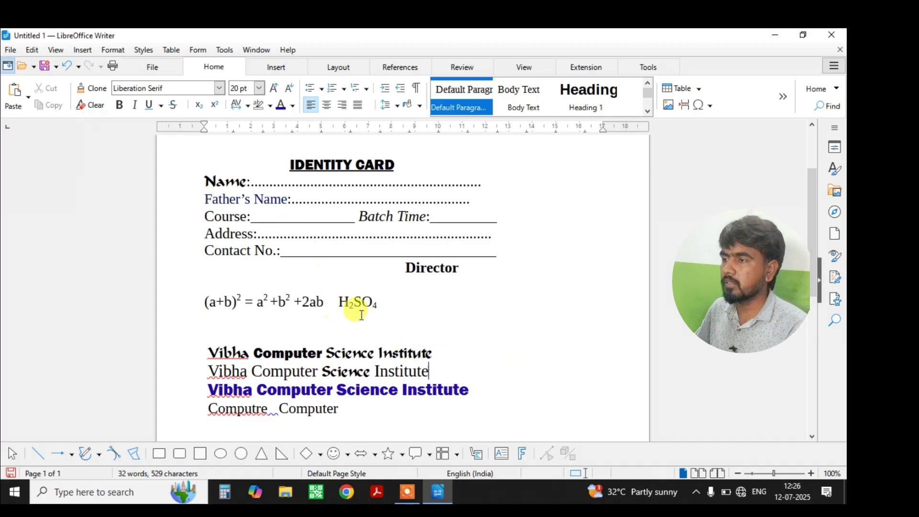
{"action": "scroll", "coordinate": [372, 355], "scroll_direction": "down", "scroll_amount": 3}
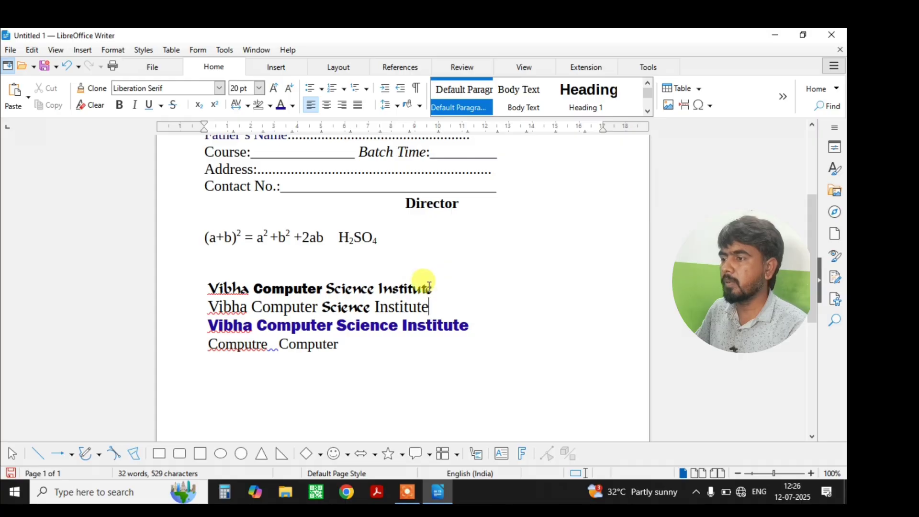
Clear direct formatting from 'Science Institute' in line three and 'Science' in line two.
{"action": "left_click_drag", "start_coordinate": [429, 306], "coordinate": [246, 307]}
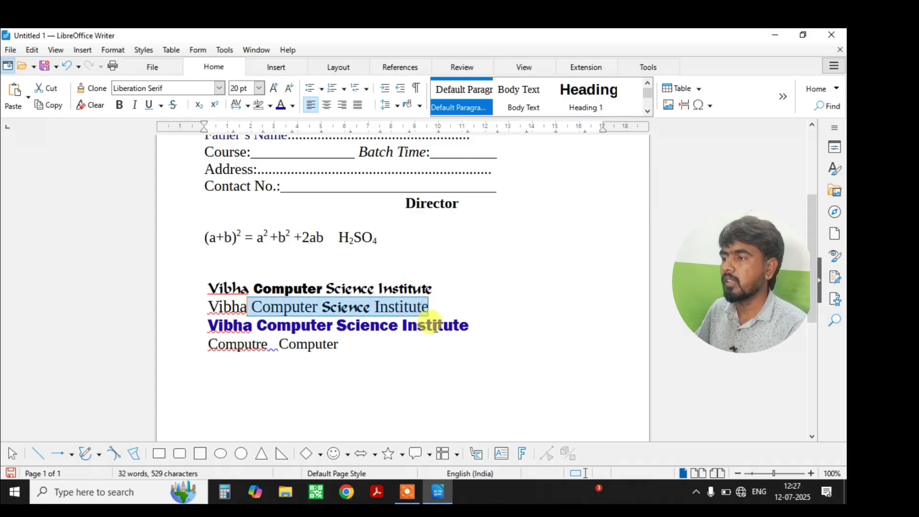
{"action": "left_click_drag", "start_coordinate": [470, 325], "coordinate": [337, 327]}
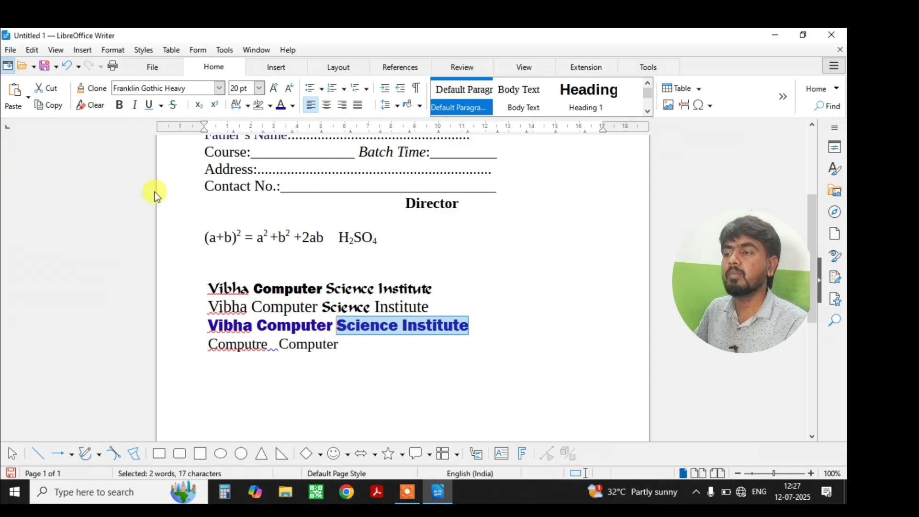
{"action": "left_click", "coordinate": [100, 111]}
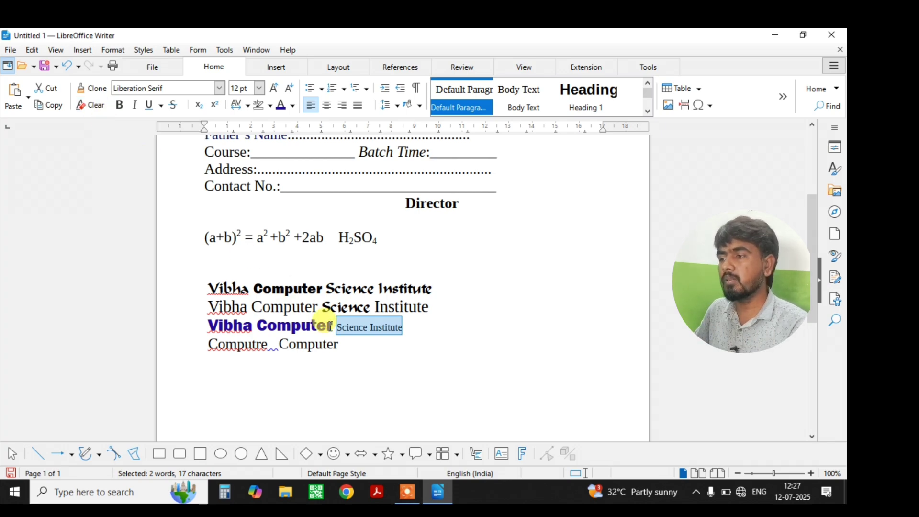
{"action": "left_click_drag", "start_coordinate": [370, 307], "coordinate": [318, 306]}
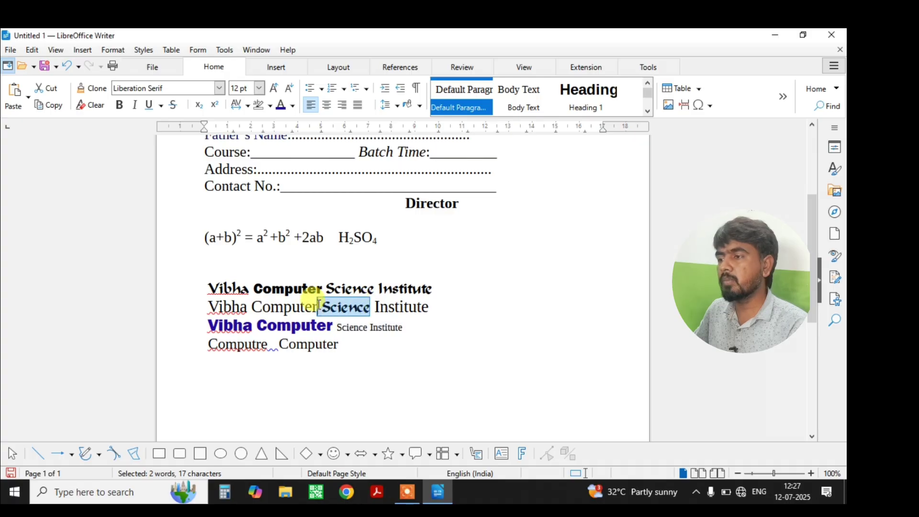
{"action": "left_click", "coordinate": [96, 103]}
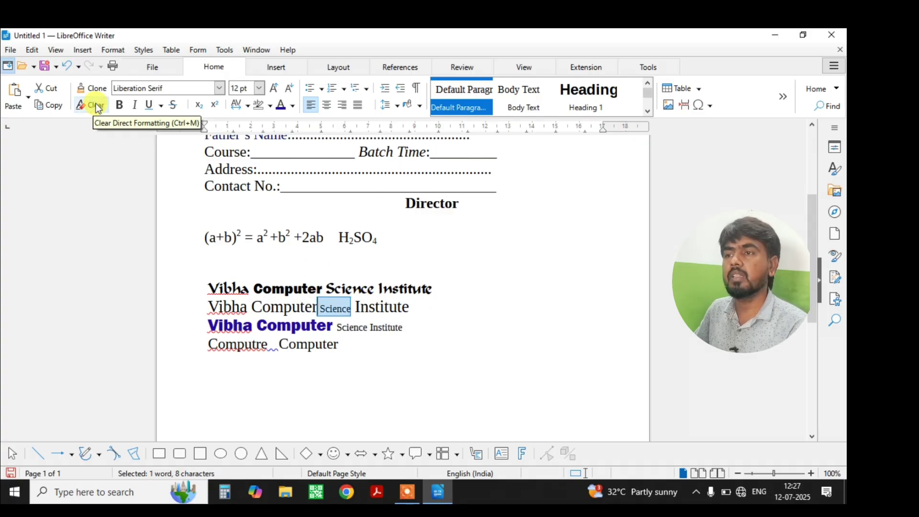
{"action": "left_click", "coordinate": [399, 328]}
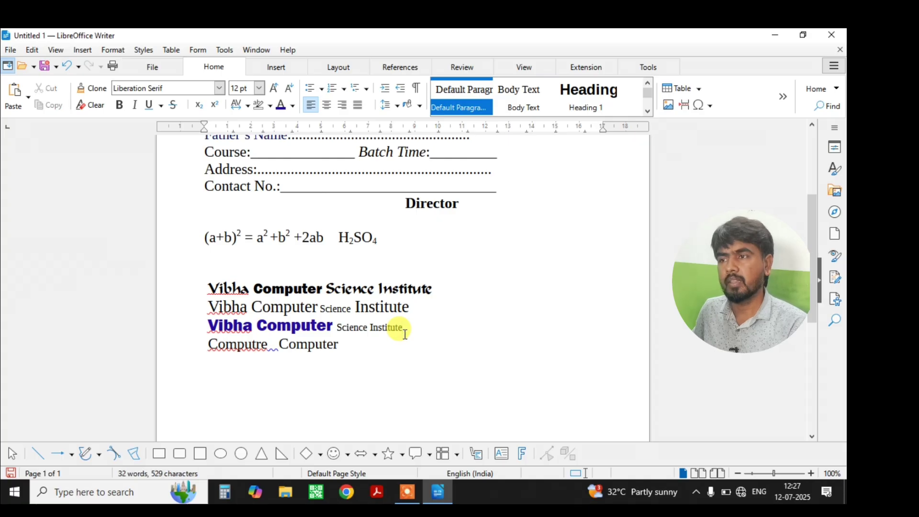
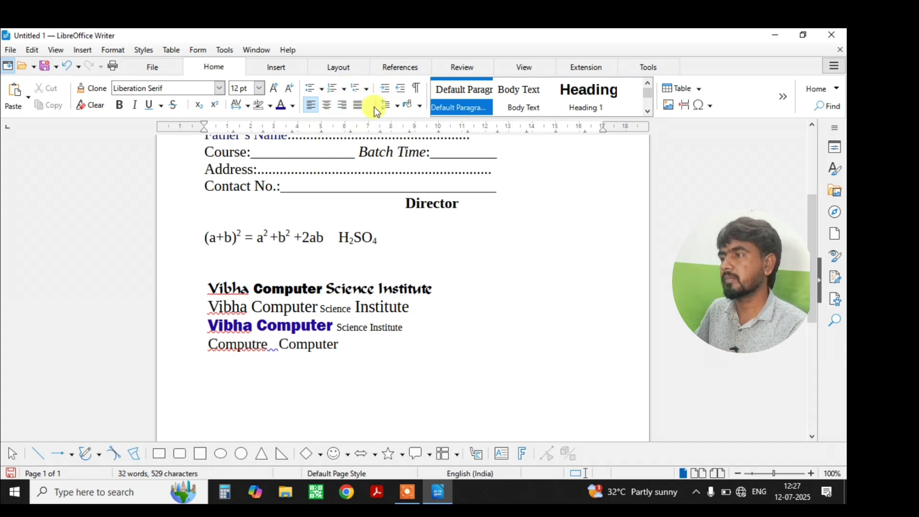
Add two blank lines after the end of the Computre Computer line.
{"action": "scroll", "coordinate": [362, 107], "scroll_direction": "up", "scroll_amount": 1}
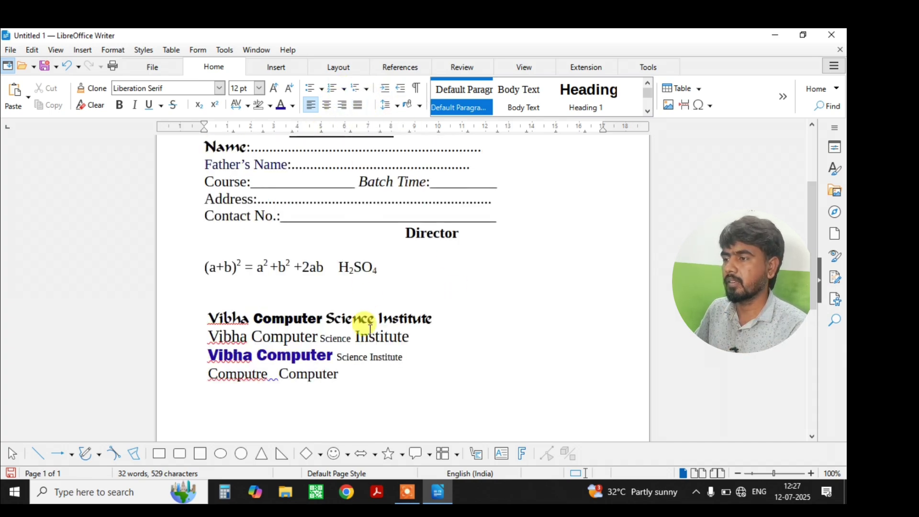
{"action": "scroll", "coordinate": [365, 322], "scroll_direction": "down", "scroll_amount": 2}
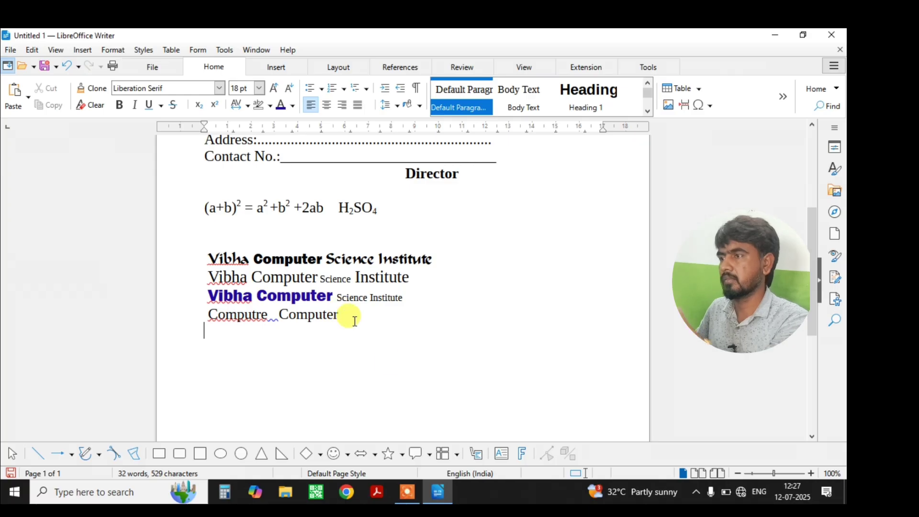
{"action": "scroll", "coordinate": [389, 342], "scroll_direction": "up", "scroll_amount": 1}
{"action": "scroll", "coordinate": [365, 363], "scroll_direction": "down", "scroll_amount": 1}
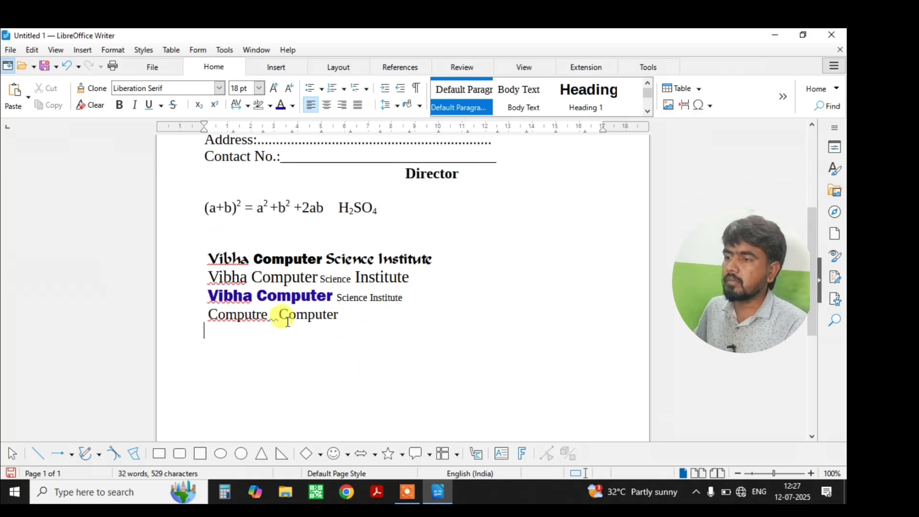
{"action": "left_click", "coordinate": [345, 318]}
{"action": "key", "text": "Return"}
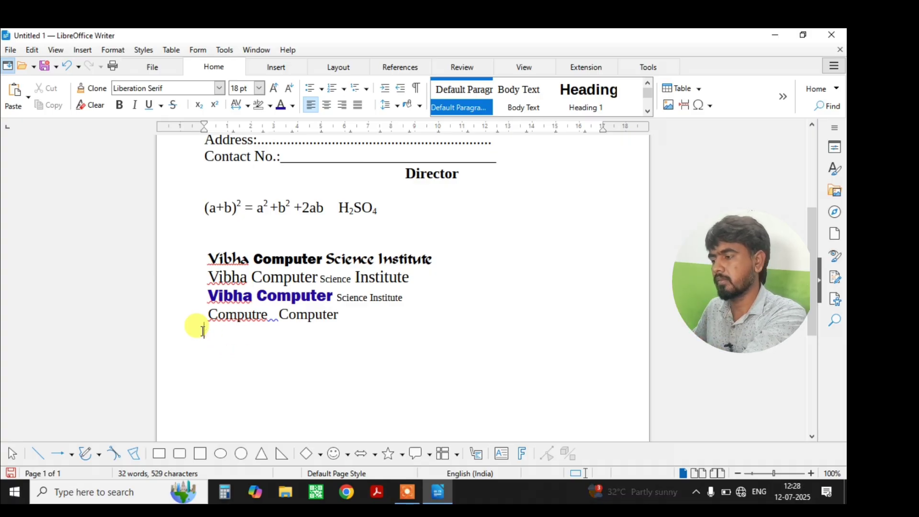
{"action": "key", "text": "Return"}
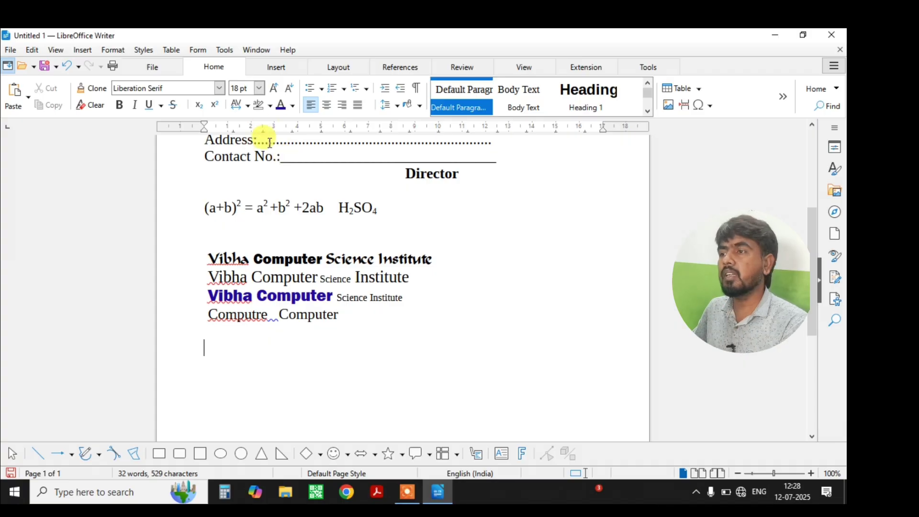
Type a name line below Computre Computer and left-align the empty line after it.
{"action": "left_click", "coordinate": [328, 105]}
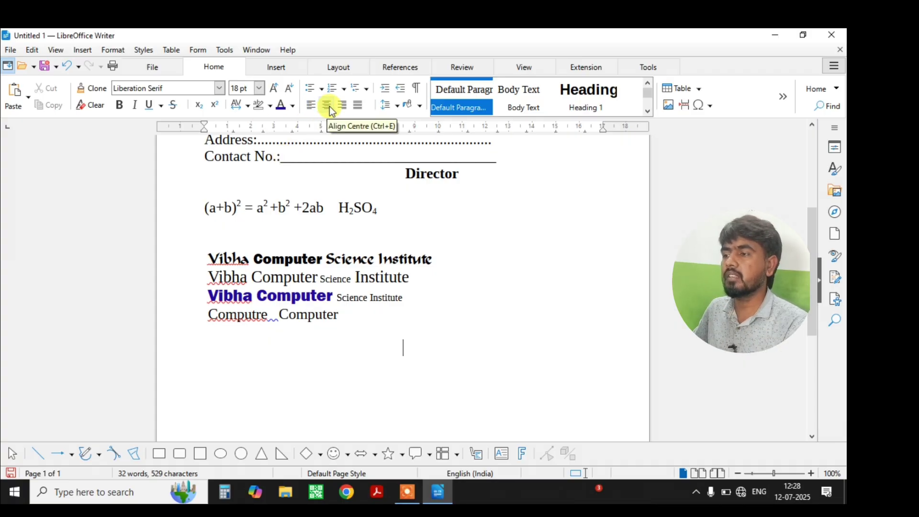
{"action": "type", "text": "eyrty "}
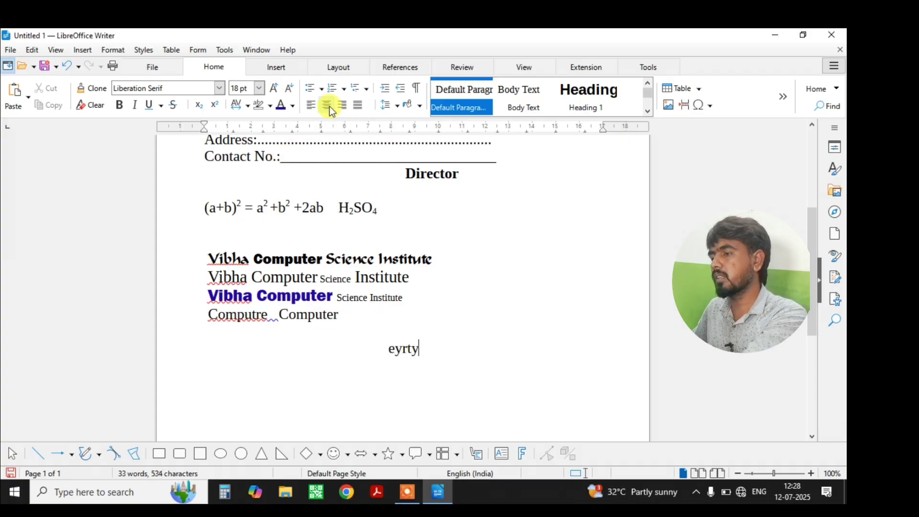
{"action": "type", "text": "ertyrt"}
{"action": "key", "text": "Return"}
{"action": "type", "text": "tr"}
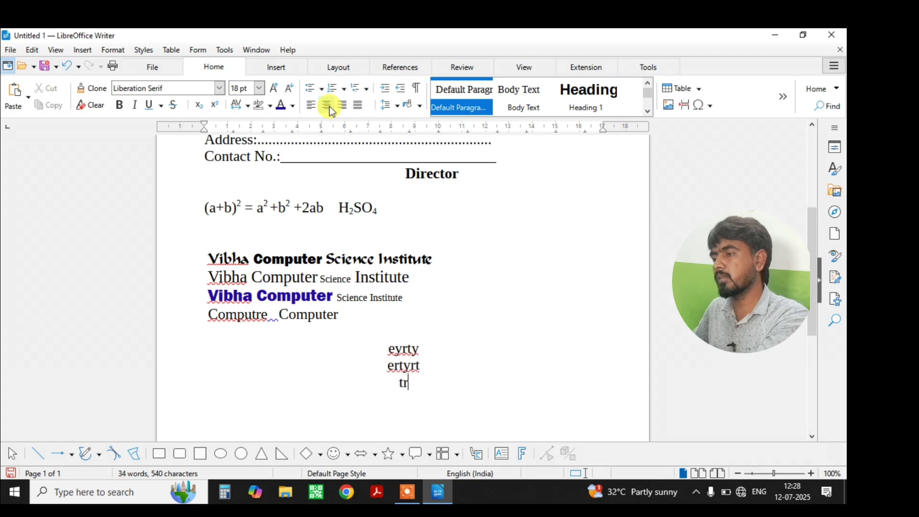
{"action": "type", "text": "yrty"}
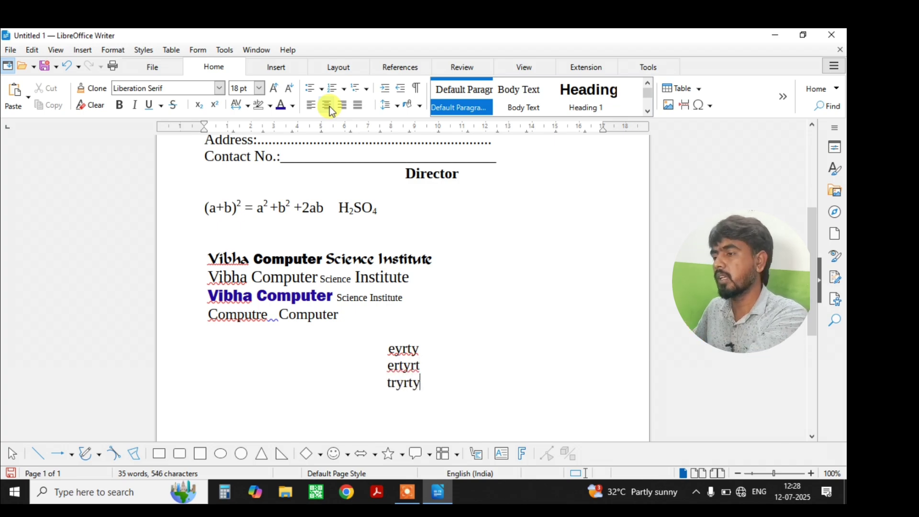
{"action": "key", "text": "BackSpace"}
{"action": "key", "text": "BackSpace"}
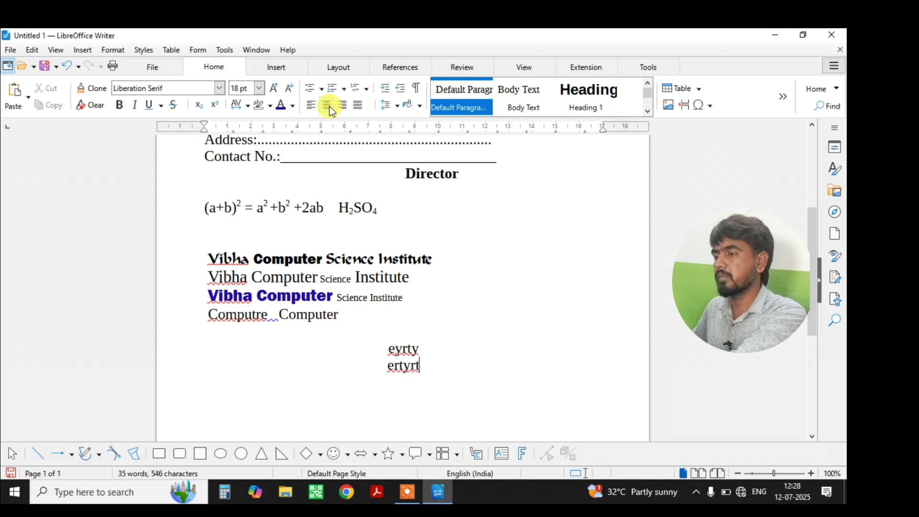
{"action": "key", "text": "BackSpace"}
{"action": "key", "text": "BackSpace"}
{"action": "key", "text": "BackSpace"}
{"action": "key", "text": "BackSpace"}
{"action": "key", "text": "BackSpace"}
{"action": "key", "text": "BackSpace"}
{"action": "key", "text": "BackSpace"}
{"action": "key", "text": "BackSpace"}
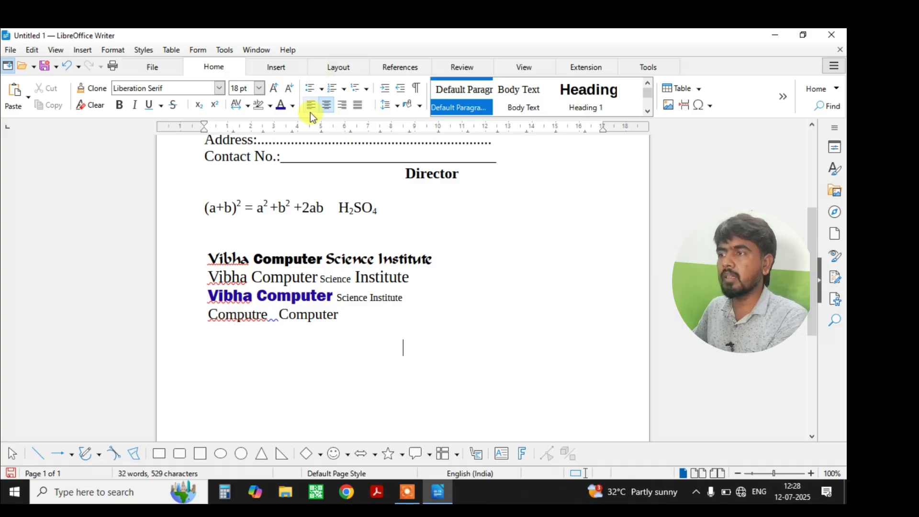
{"action": "left_click", "coordinate": [310, 110]}
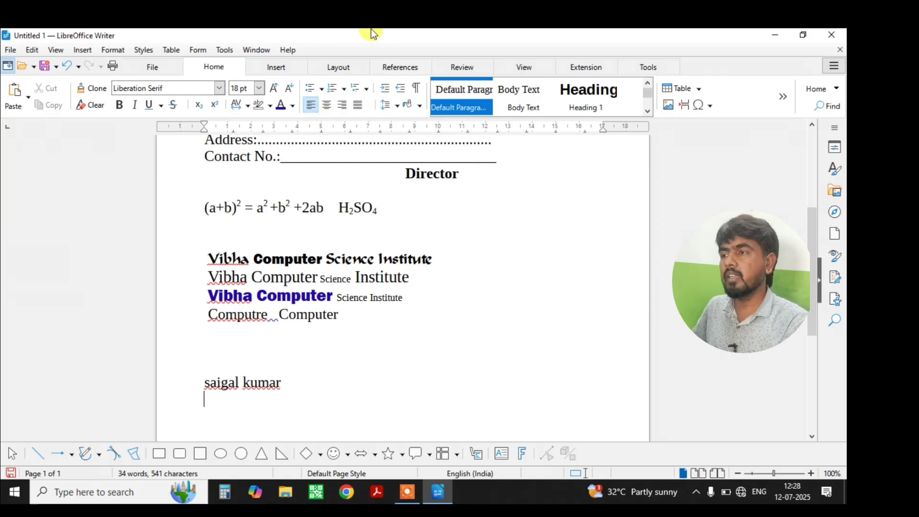
Add a centred 'director' line converted to UPPERCASE 'DIRECTOR', then start a new line.
{"action": "left_click", "coordinate": [330, 107]}
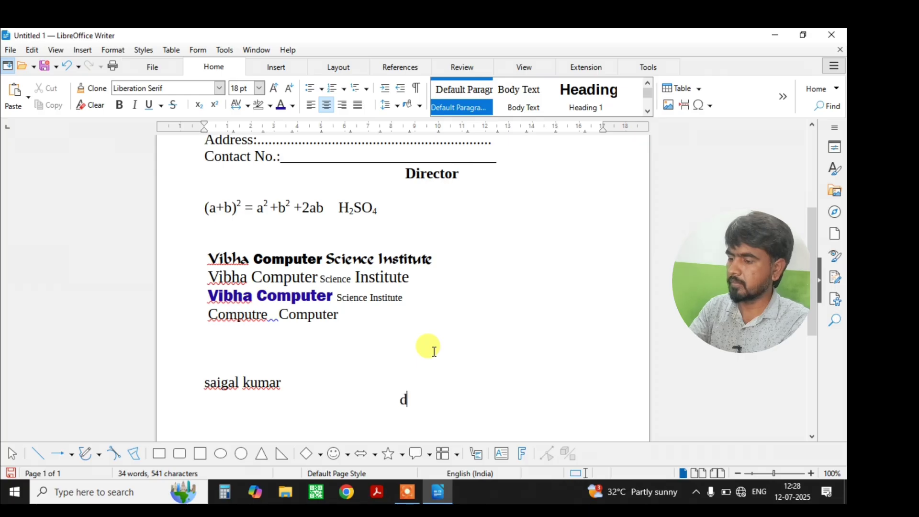
{"action": "type", "text": "director"}
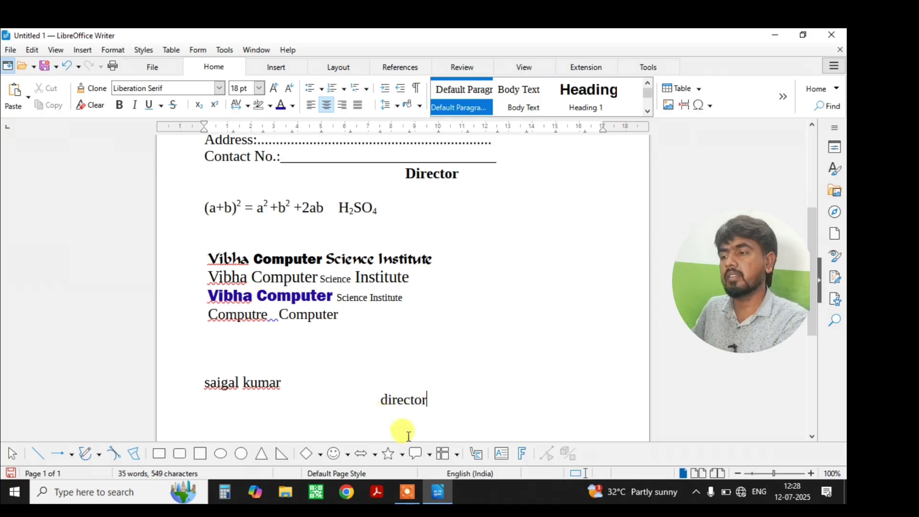
{"action": "left_click_drag", "start_coordinate": [427, 400], "coordinate": [379, 400]}
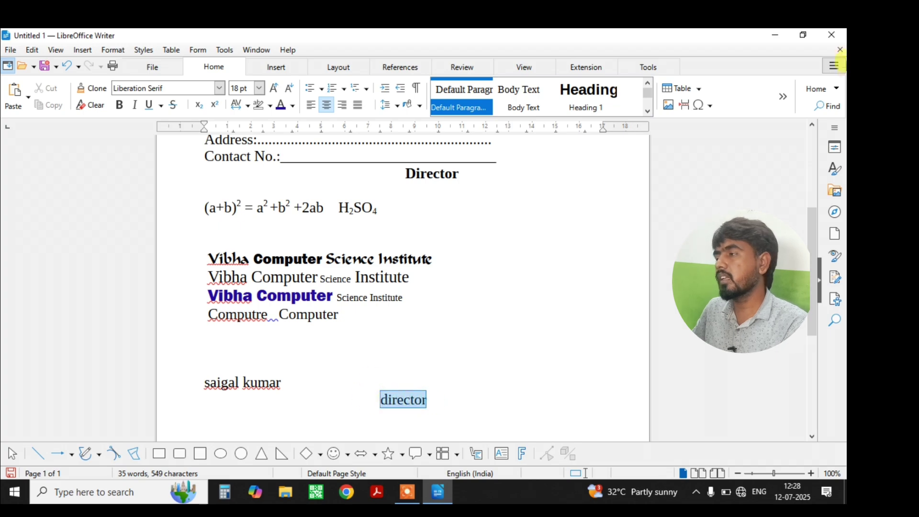
{"action": "left_click", "coordinate": [836, 94]}
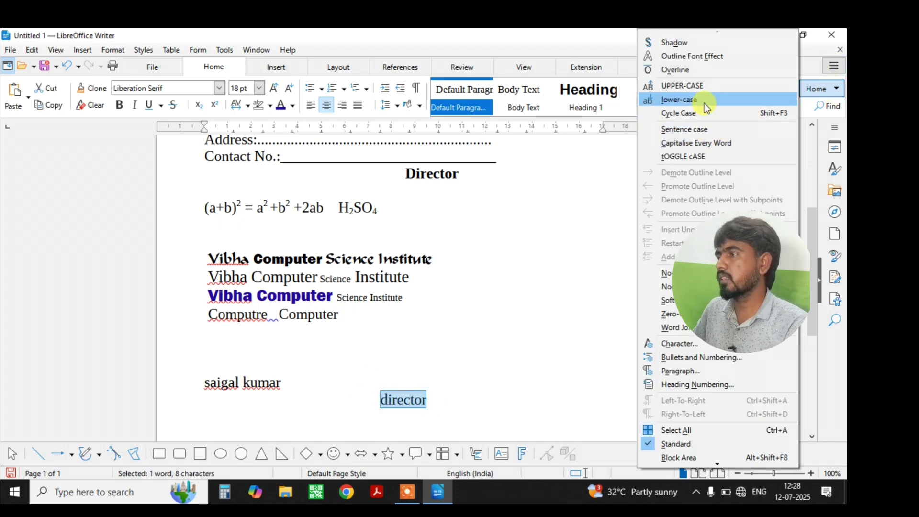
{"action": "left_click", "coordinate": [705, 87]}
{"action": "left_click", "coordinate": [472, 397]}
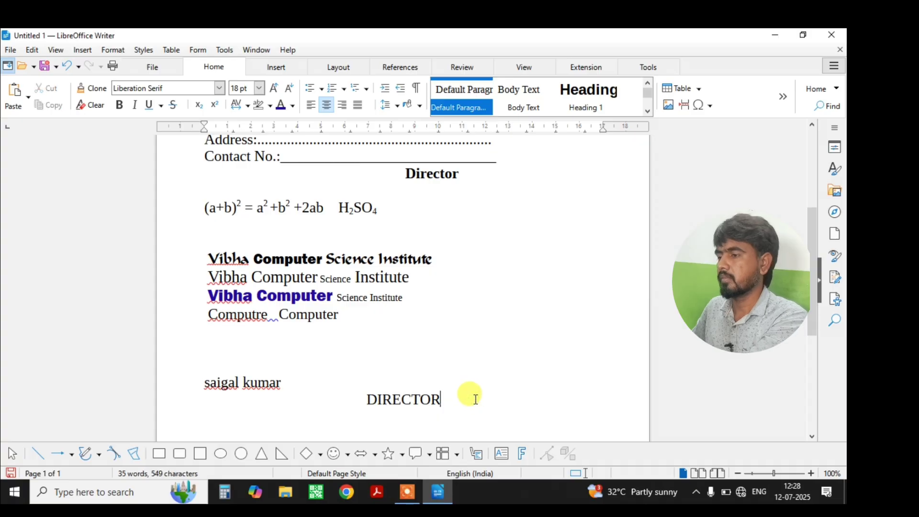
{"action": "key", "text": "Return"}
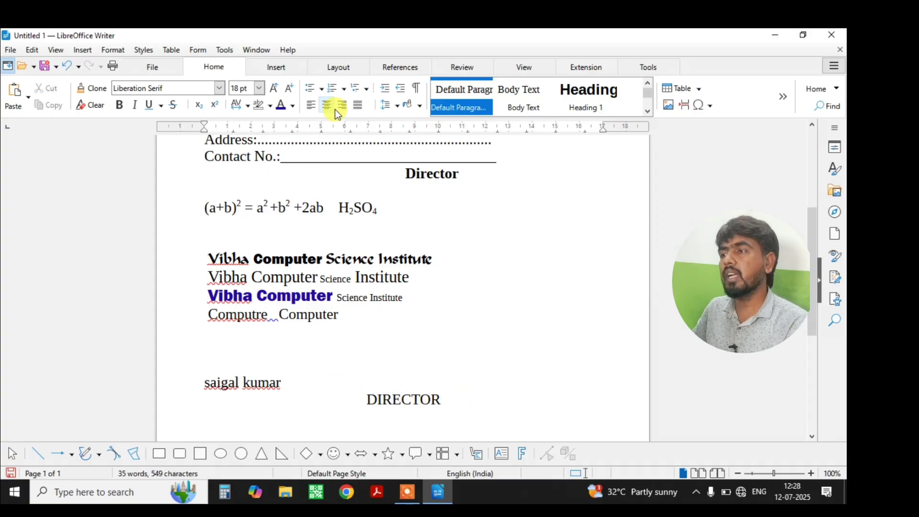
Type two phone numbers on separate right-aligned lines below DIRECTOR.
{"action": "left_click", "coordinate": [342, 105]}
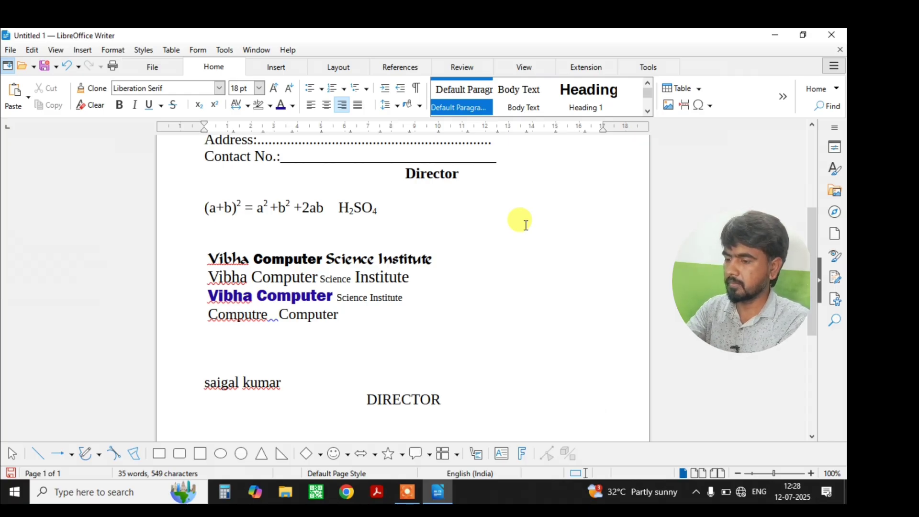
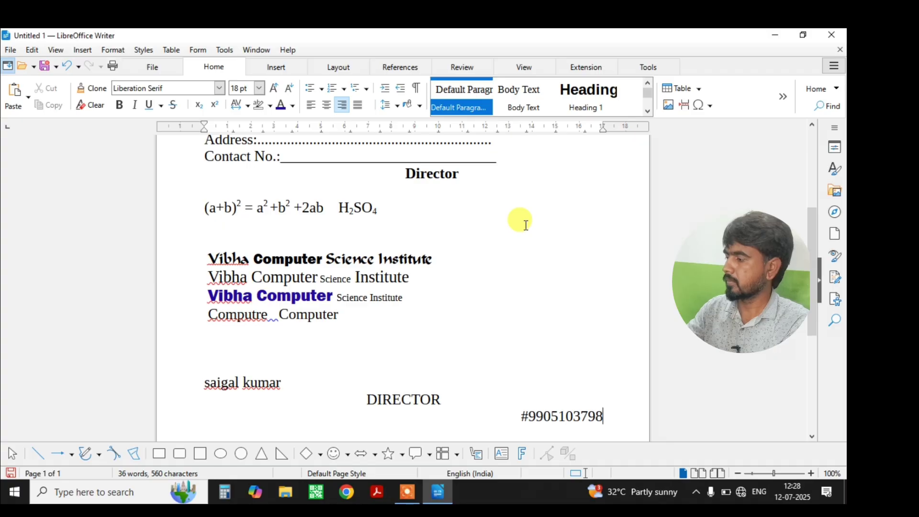
{"action": "key", "text": "Return"}
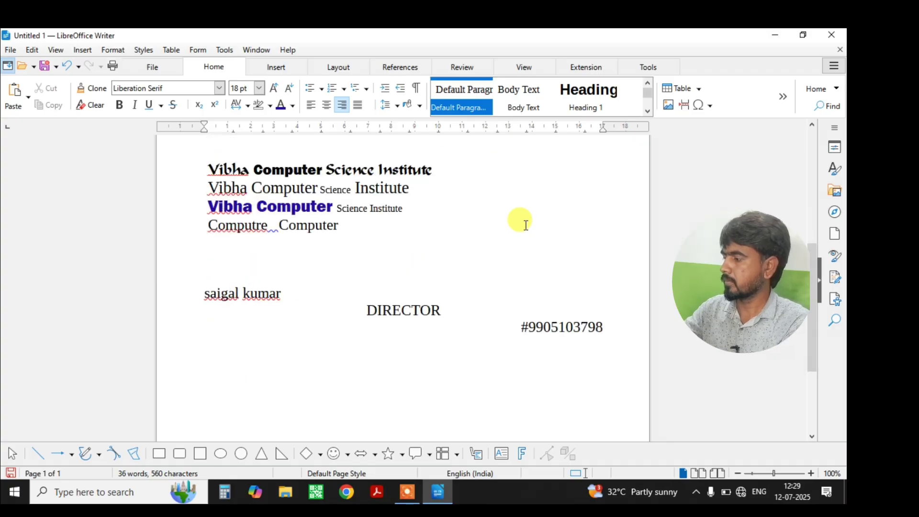
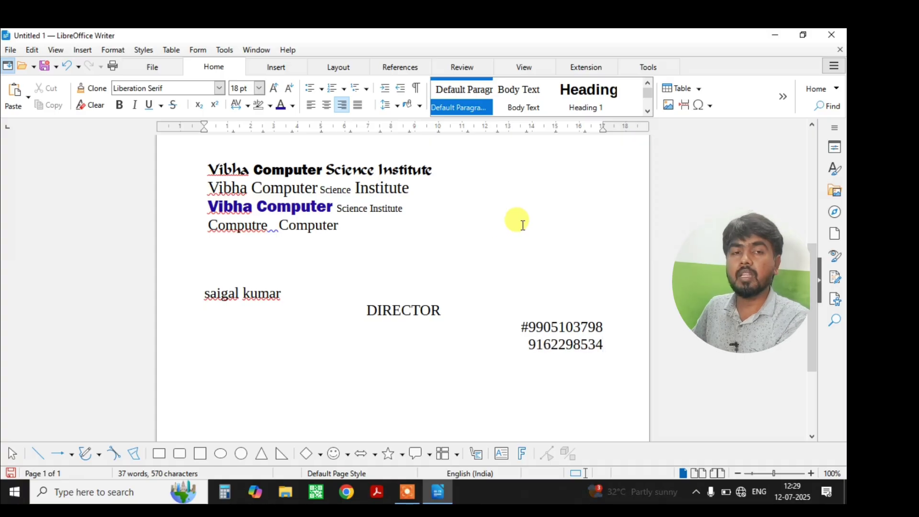
Justify the three Vibha Computer Science Institute lines.
{"action": "scroll", "coordinate": [435, 240], "scroll_direction": "up", "scroll_amount": 1}
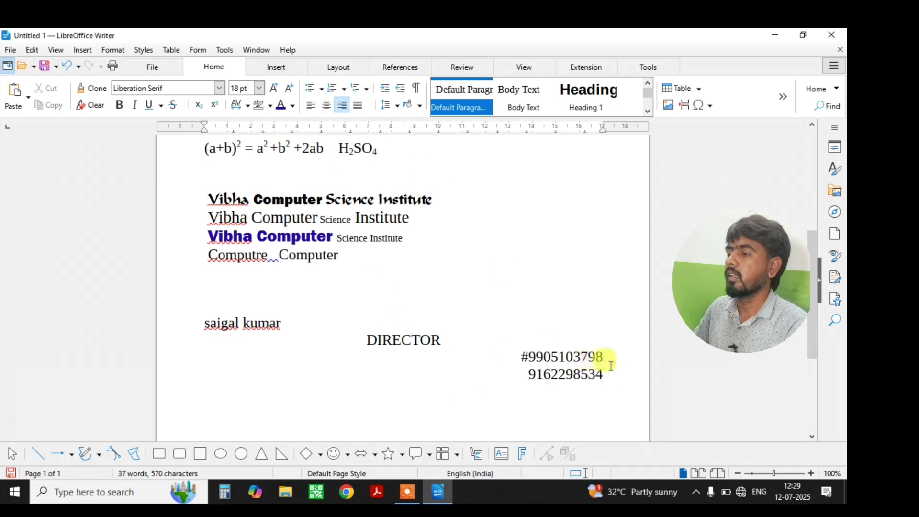
{"action": "left_click", "coordinate": [625, 388]}
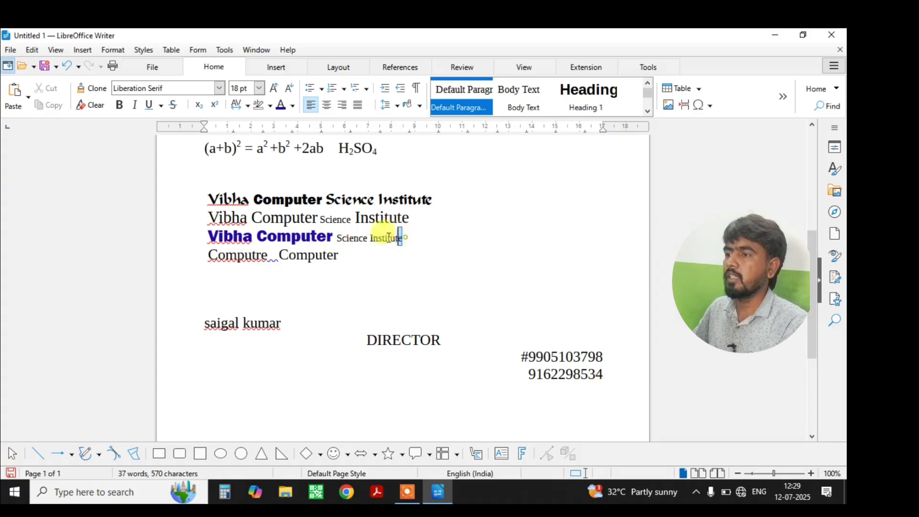
{"action": "left_click_drag", "start_coordinate": [403, 239], "coordinate": [201, 193]}
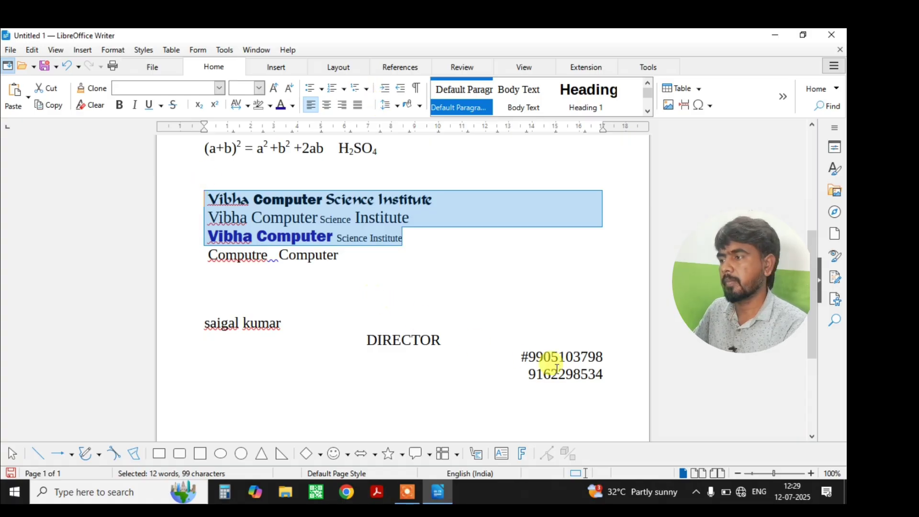
{"action": "left_click", "coordinate": [358, 106]}
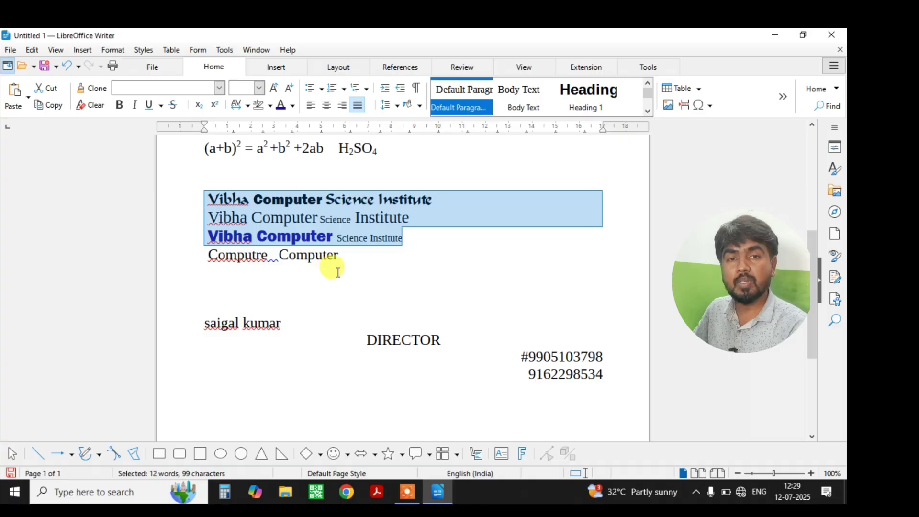
{"action": "scroll", "coordinate": [338, 287], "scroll_direction": "down", "scroll_amount": 3}
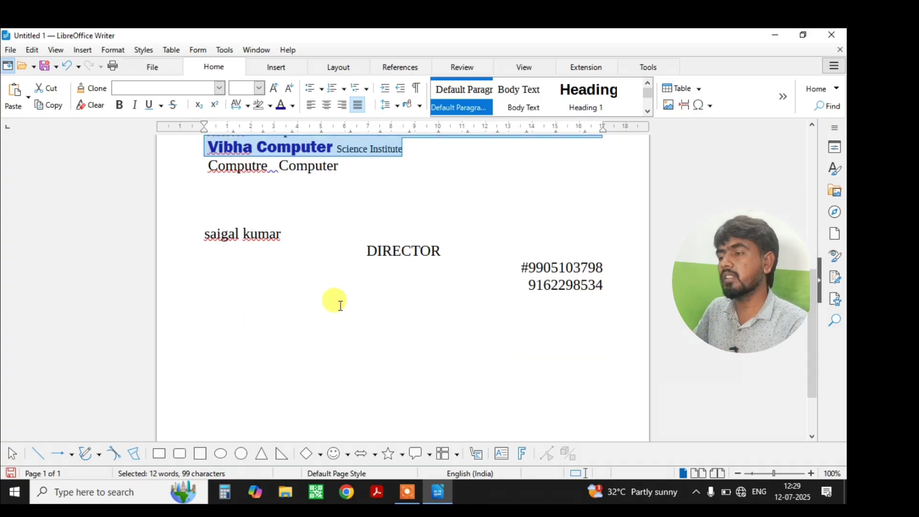
Launch Microsoft Word 2010 from the Start menu search.
{"action": "left_click", "coordinate": [139, 497]}
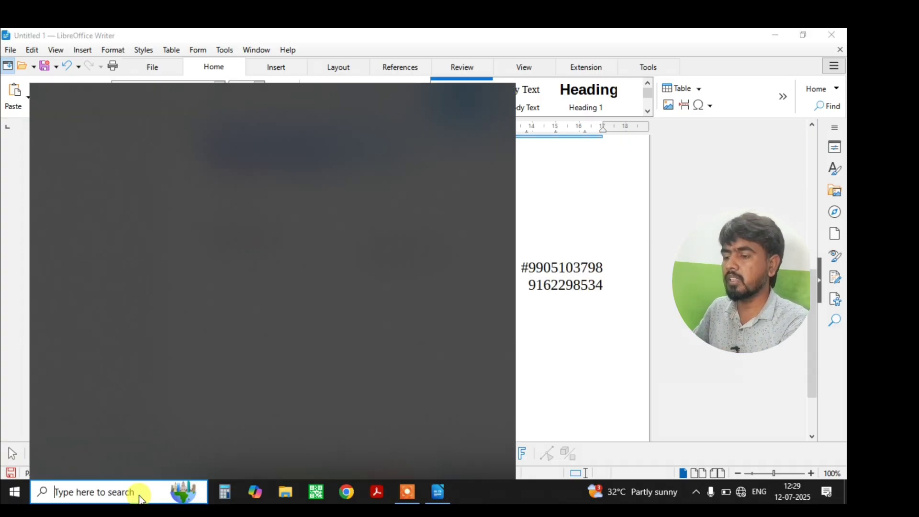
{"action": "type", "text": "word"}
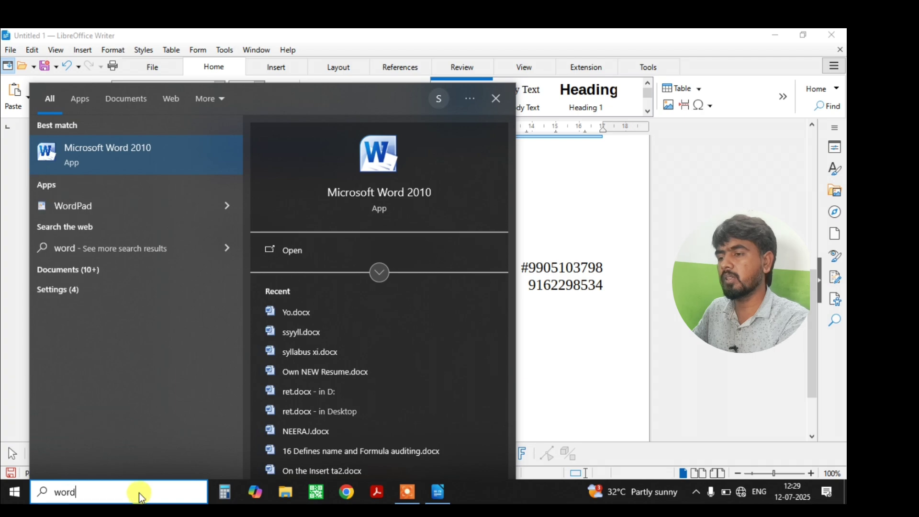
{"action": "left_click", "coordinate": [149, 162]}
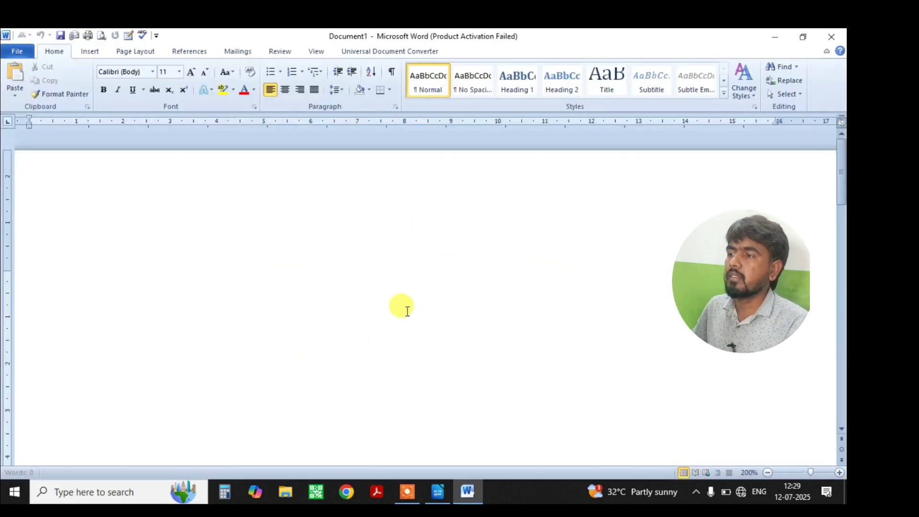
Generate sample paragraphs with =rand(), select them, and minimize Word.
{"action": "type", "text": "=rand"}
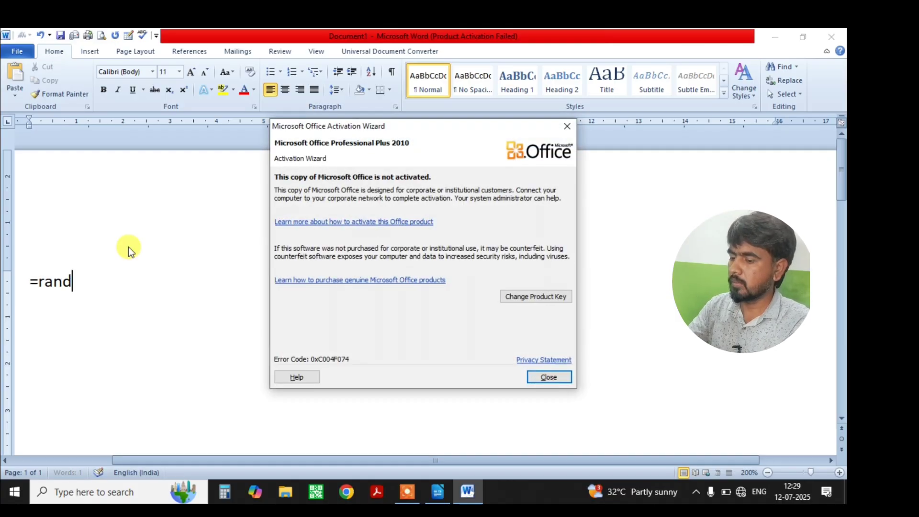
{"action": "key", "text": "Escape"}
{"action": "type", "text": "("}
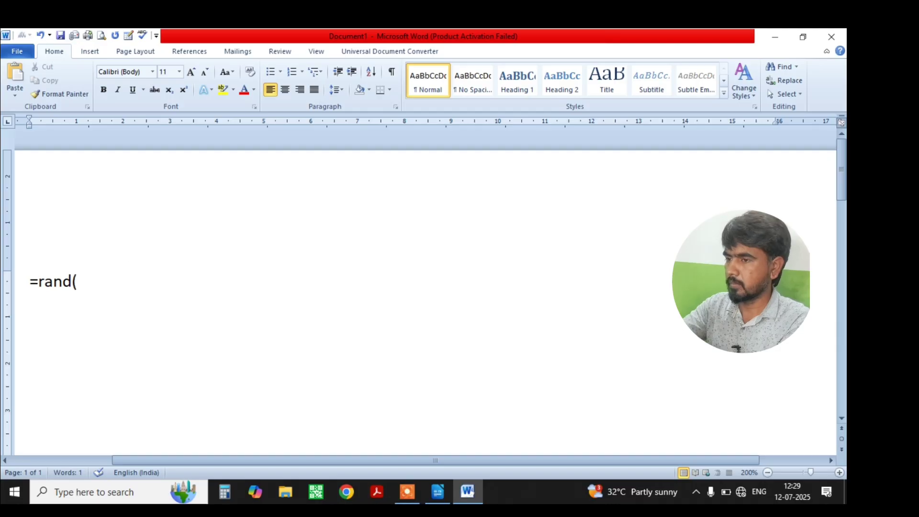
{"action": "type", "text": ")"}
{"action": "key", "text": "Return"}
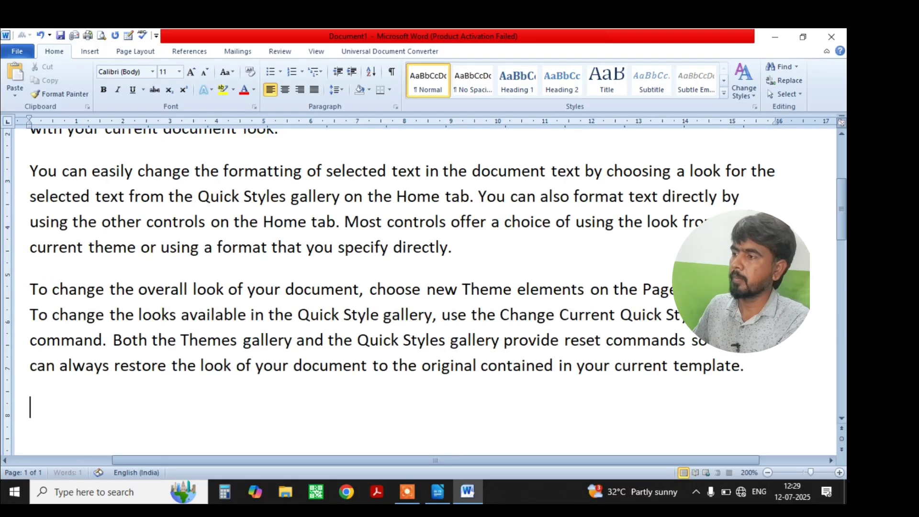
{"action": "left_click_drag", "start_coordinate": [748, 365], "coordinate": [27, 149]}
{"action": "key", "text": "ctrl+c"}
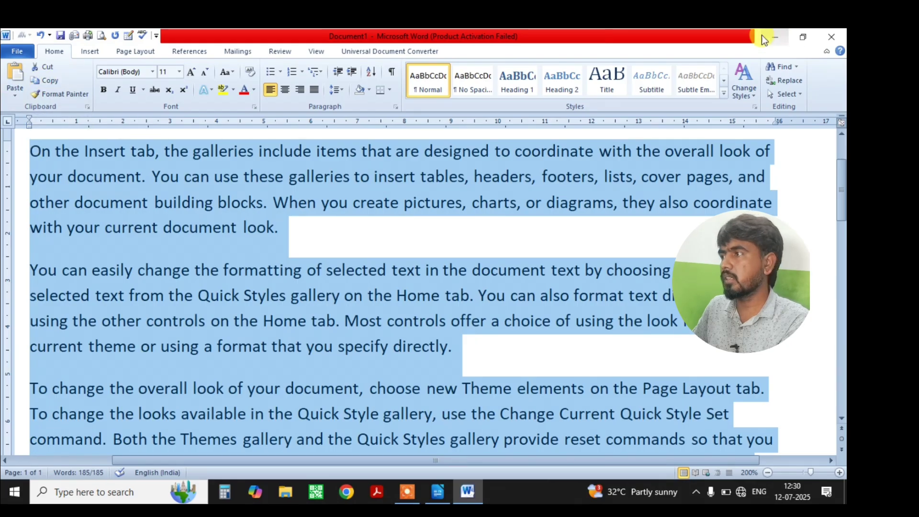
{"action": "left_click", "coordinate": [774, 36]}
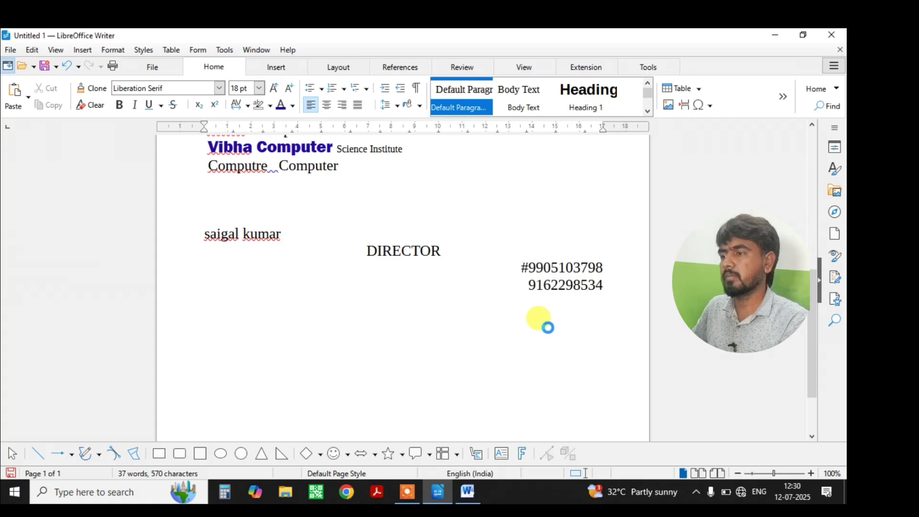
Paste the three sample paragraphs below the phone numbers and justify them.
{"action": "key", "text": "ctrl+v"}
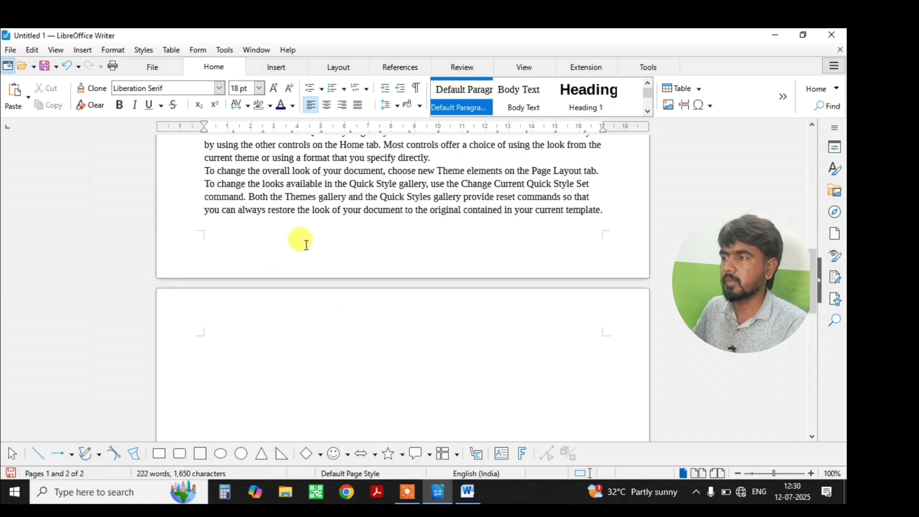
{"action": "scroll", "coordinate": [298, 239], "scroll_direction": "up", "scroll_amount": 5}
{"action": "left_click_drag", "start_coordinate": [208, 191], "coordinate": [220, 330]}
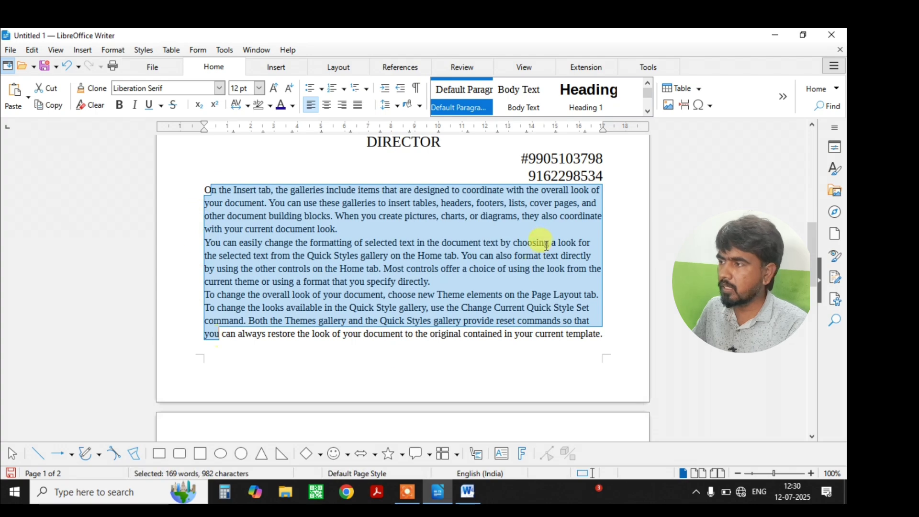
{"action": "left_click", "coordinate": [588, 243]}
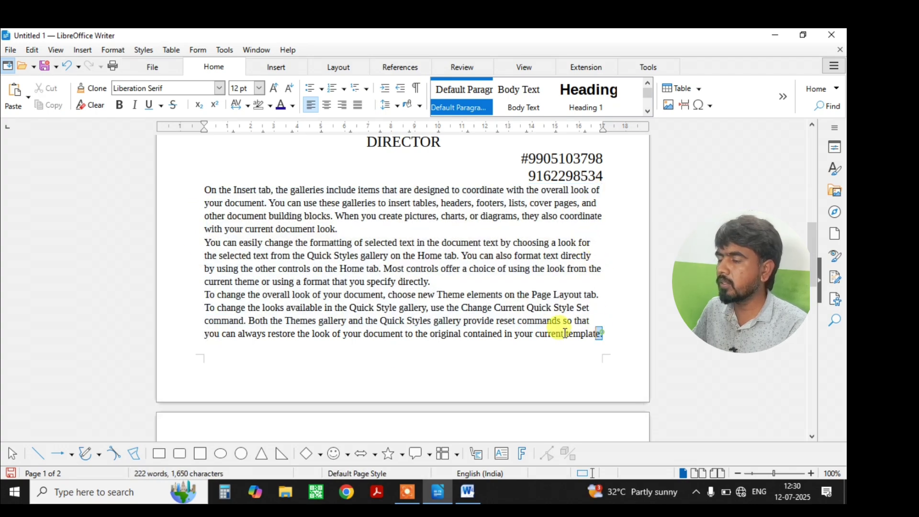
{"action": "left_click_drag", "start_coordinate": [603, 333], "coordinate": [201, 190]}
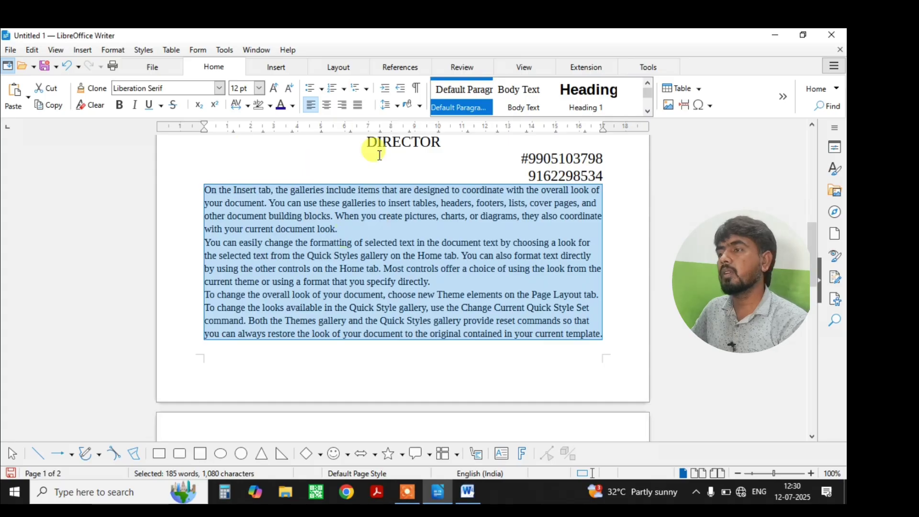
{"action": "left_click", "coordinate": [352, 104]}
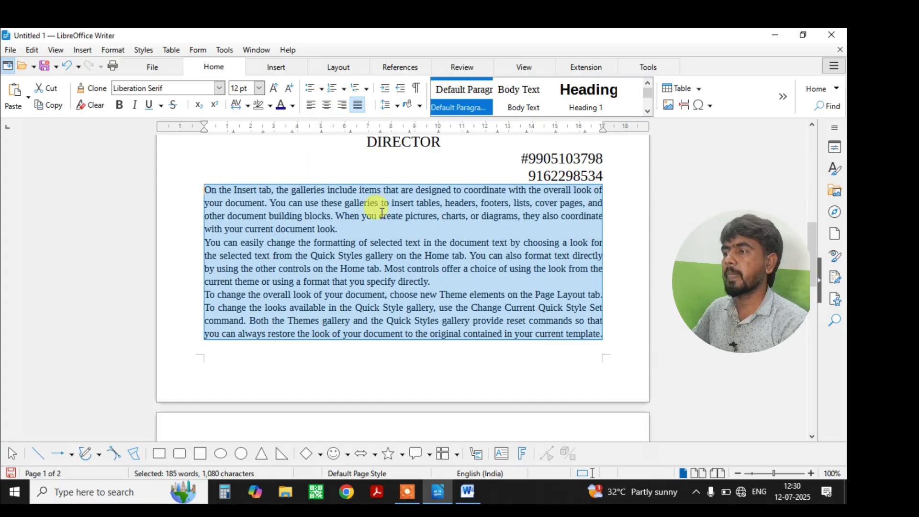
{"action": "left_click", "coordinate": [157, 194]}
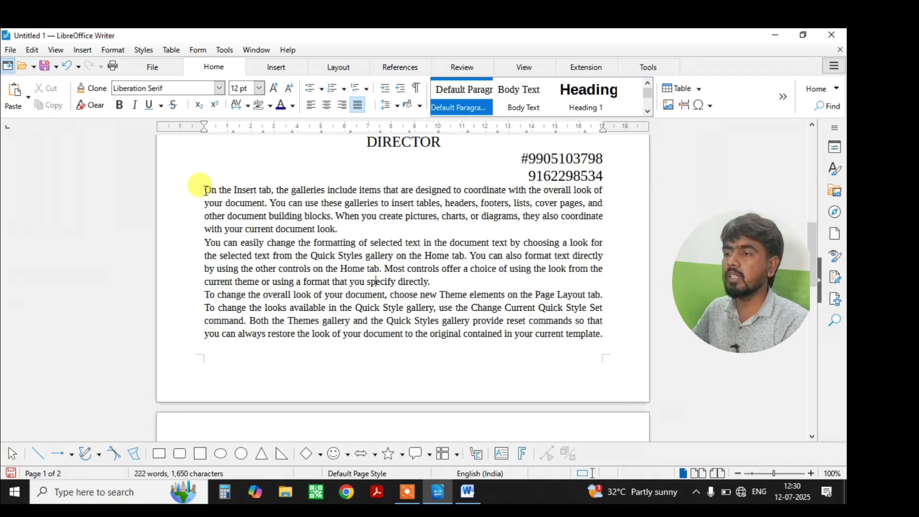
Compare the paragraphs left-aligned, then set all three back to justified.
{"action": "left_click_drag", "start_coordinate": [206, 191], "coordinate": [602, 335]}
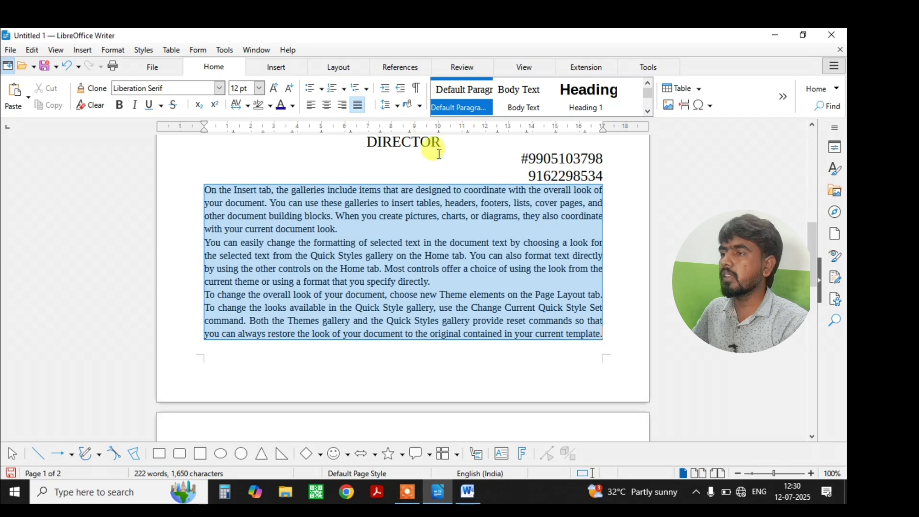
{"action": "left_click", "coordinate": [311, 105]}
{"action": "left_click", "coordinate": [457, 307]}
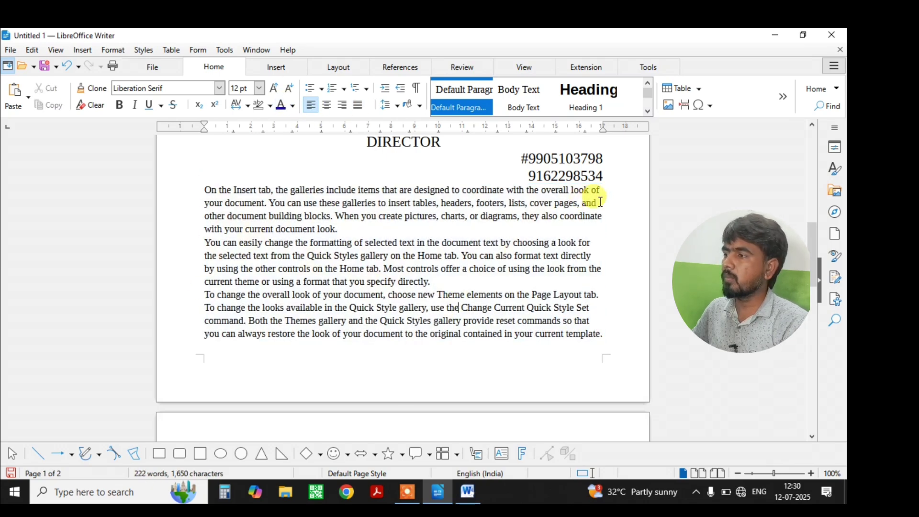
{"action": "left_click_drag", "start_coordinate": [592, 204], "coordinate": [614, 209]}
{"action": "left_click", "coordinate": [593, 244]}
{"action": "left_click", "coordinate": [594, 257]}
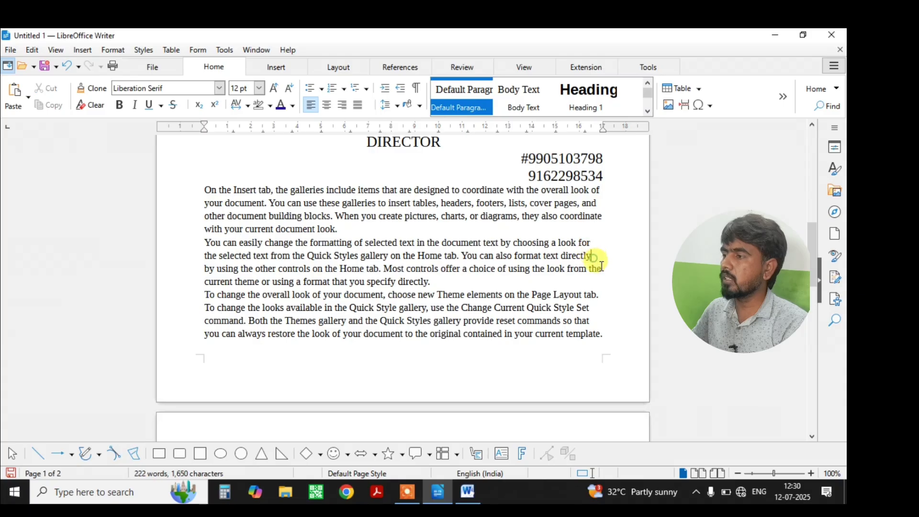
{"action": "left_click_drag", "start_coordinate": [602, 333], "coordinate": [201, 190]}
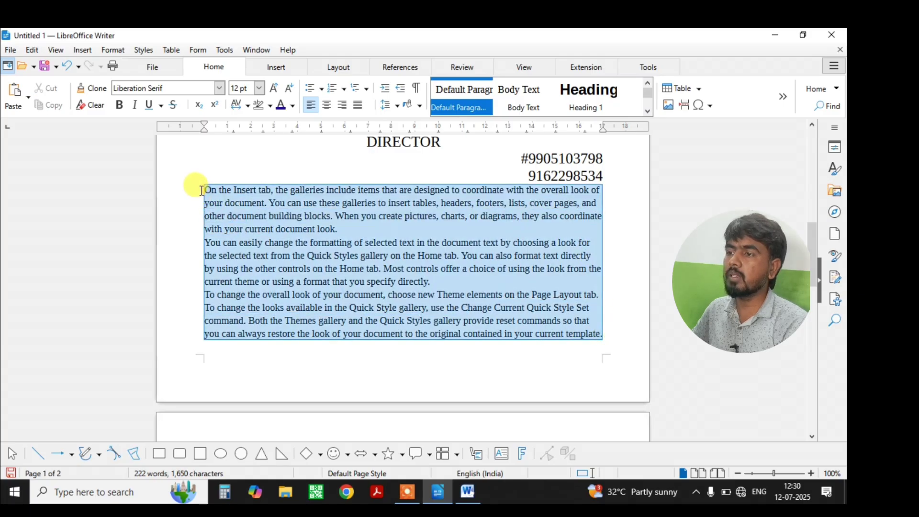
{"action": "left_click", "coordinate": [357, 104]}
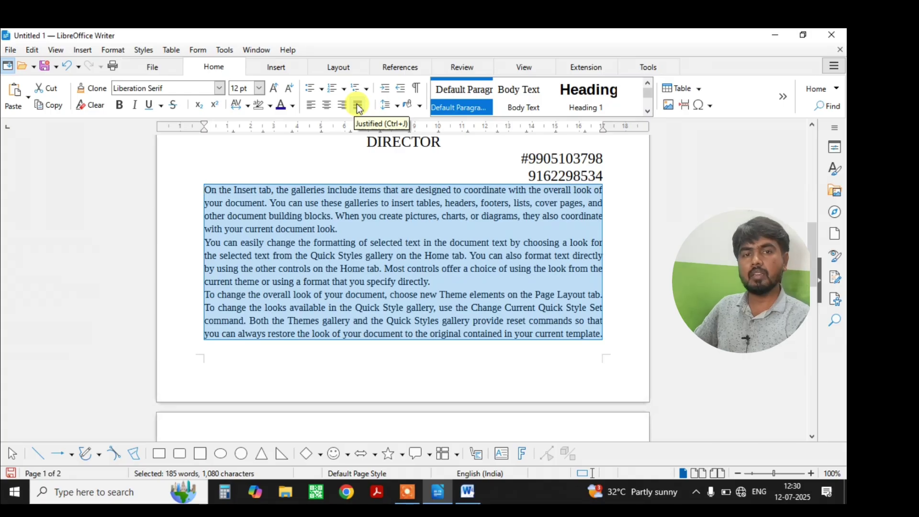
Set 1.5 line spacing on the card lines from Name to Director.
{"action": "scroll", "coordinate": [354, 182], "scroll_direction": "up", "scroll_amount": 15}
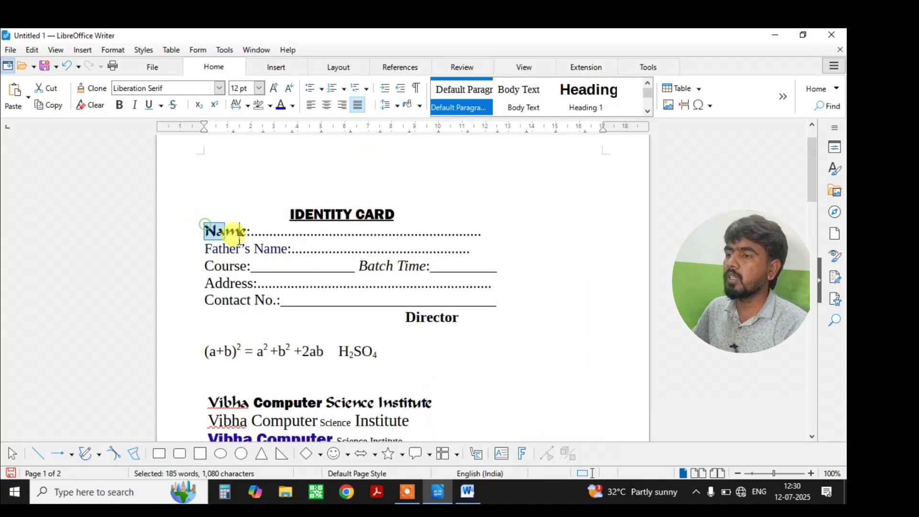
{"action": "left_click_drag", "start_coordinate": [205, 231], "coordinate": [266, 233]}
{"action": "left_click", "coordinate": [256, 242]}
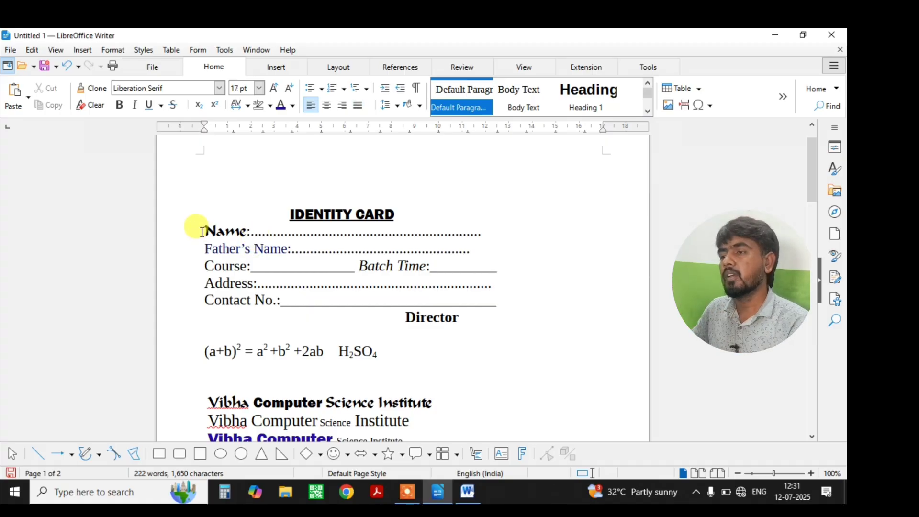
{"action": "left_click_drag", "start_coordinate": [195, 226], "coordinate": [499, 318]}
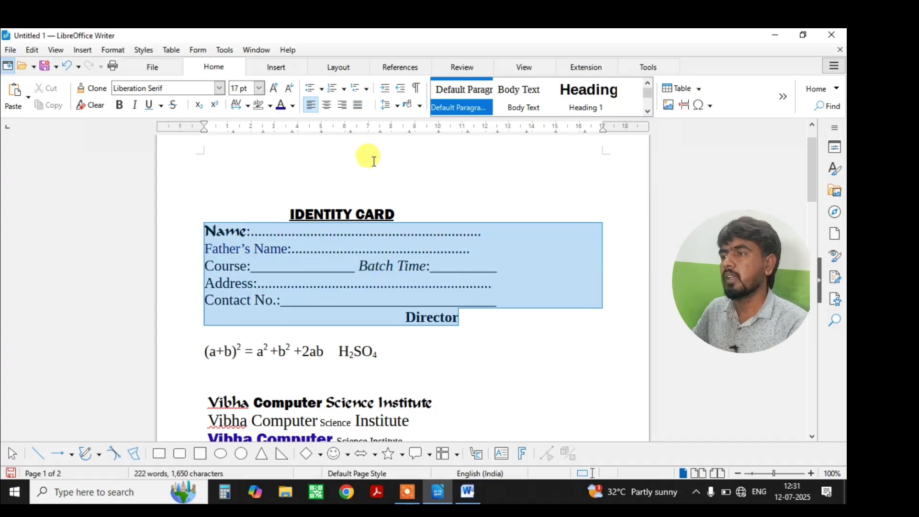
{"action": "left_click", "coordinate": [397, 107]}
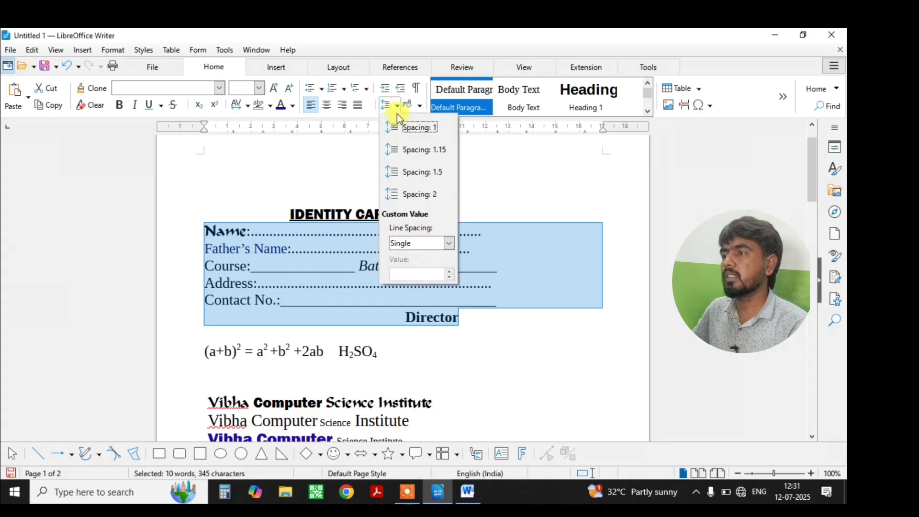
{"action": "left_click", "coordinate": [407, 156]}
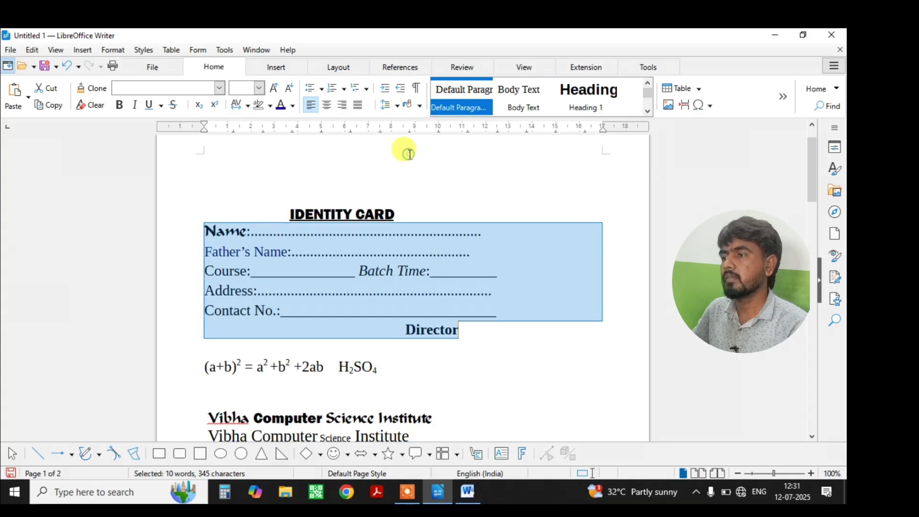
{"action": "left_click", "coordinate": [394, 106]}
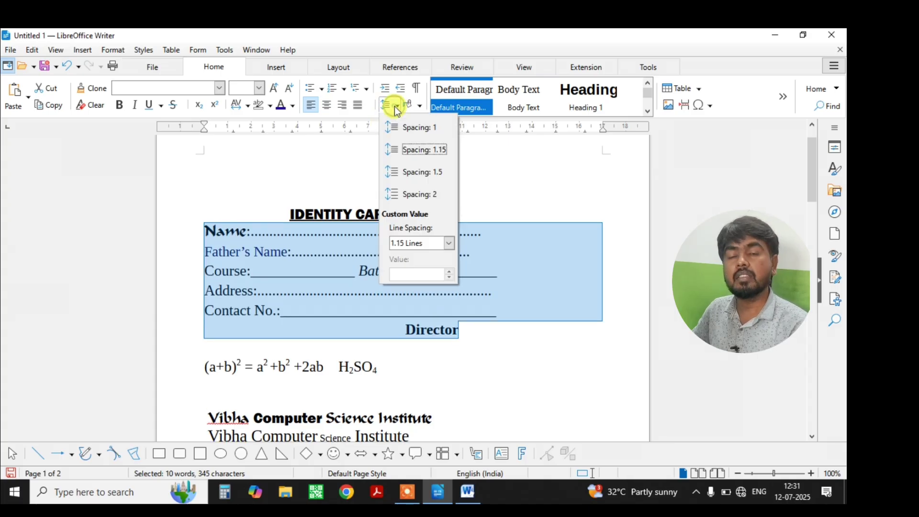
{"action": "left_click", "coordinate": [423, 173]}
{"action": "left_click", "coordinate": [406, 216]}
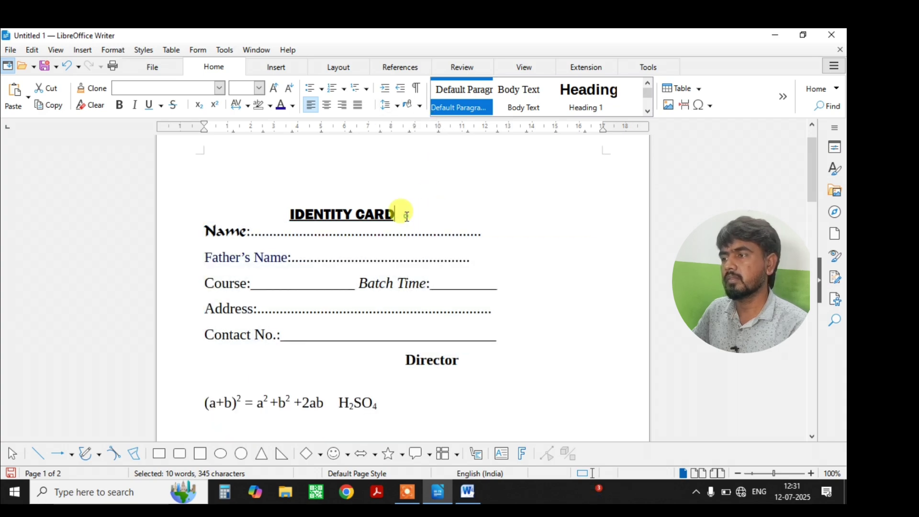
Apply 1.5 line spacing to the IDENTITY CARD title and Name line.
{"action": "left_click_drag", "start_coordinate": [478, 231], "coordinate": [236, 185]}
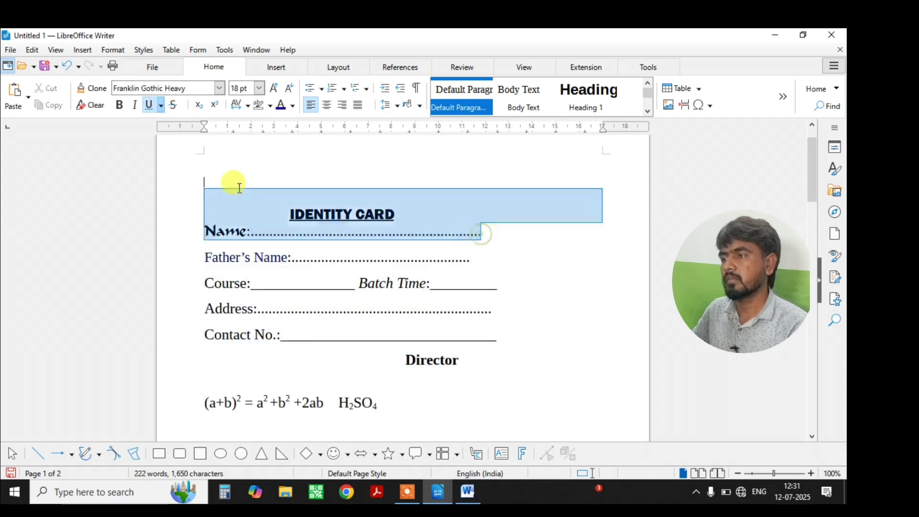
{"action": "left_click", "coordinate": [391, 105]}
{"action": "left_click", "coordinate": [424, 165]}
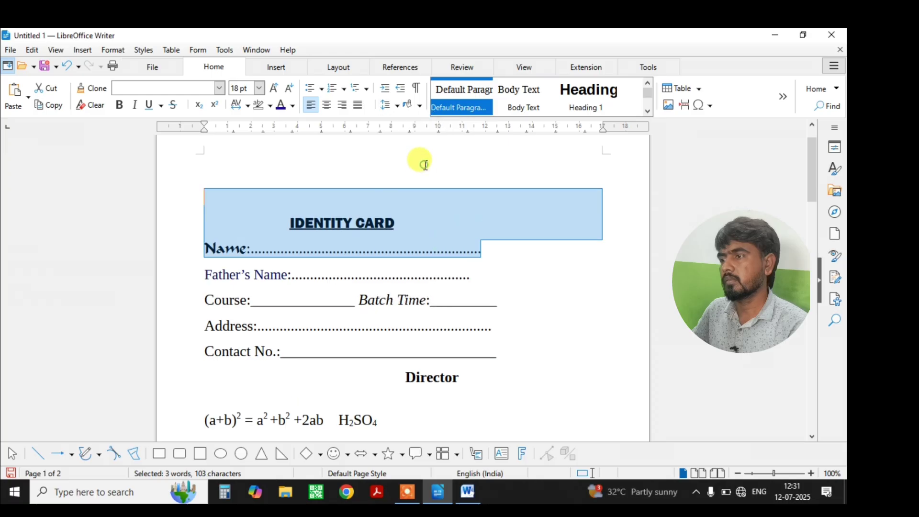
{"action": "left_click", "coordinate": [412, 224]}
{"action": "scroll", "coordinate": [339, 287], "scroll_direction": "down", "scroll_amount": 2}
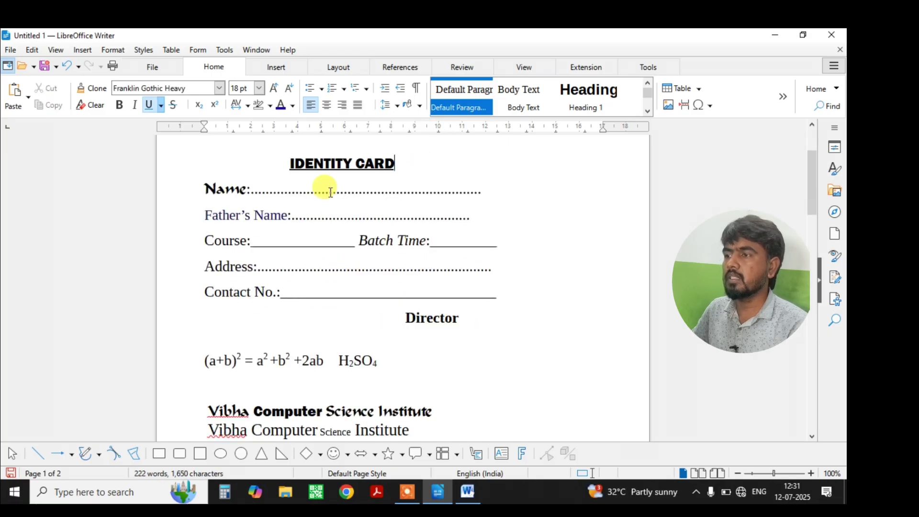
{"action": "left_click", "coordinate": [320, 210]}
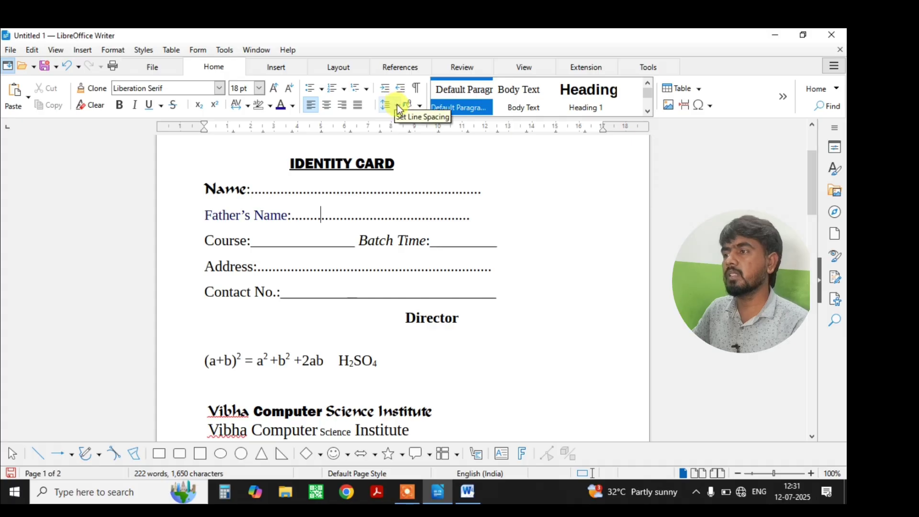
{"action": "scroll", "coordinate": [308, 246], "scroll_direction": "down", "scroll_amount": 9}
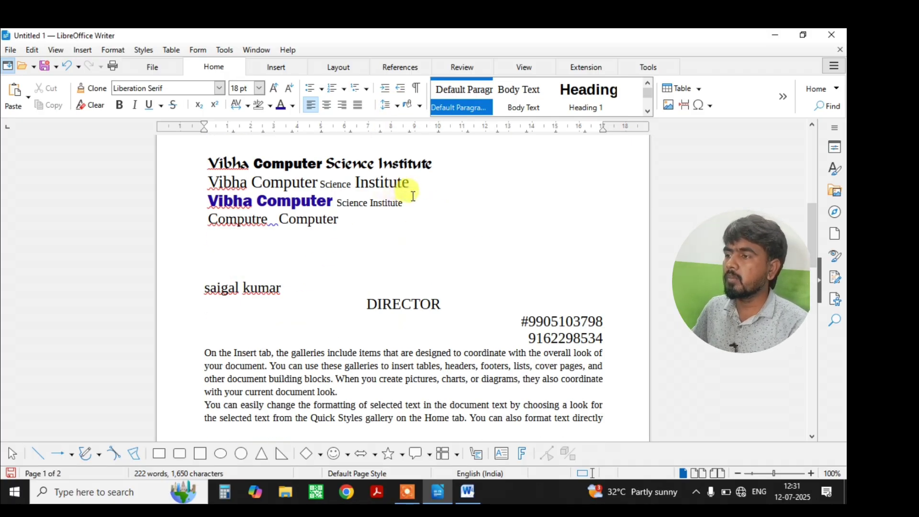
Add an empty line after the Vibha lines and give all three solid round bullets.
{"action": "left_click", "coordinate": [404, 202]}
{"action": "key", "text": "Return"}
{"action": "left_click_drag", "start_coordinate": [404, 202], "coordinate": [184, 164]}
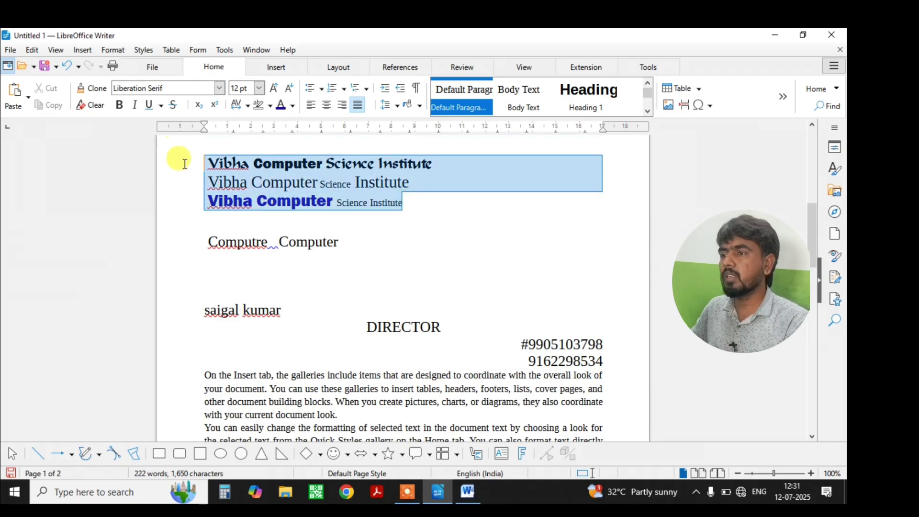
{"action": "left_click", "coordinate": [320, 88]}
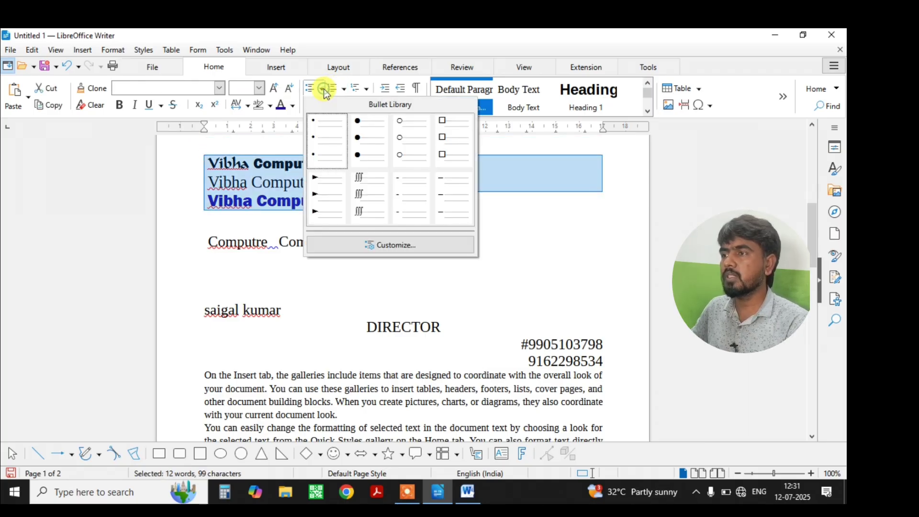
{"action": "left_click", "coordinate": [360, 140]}
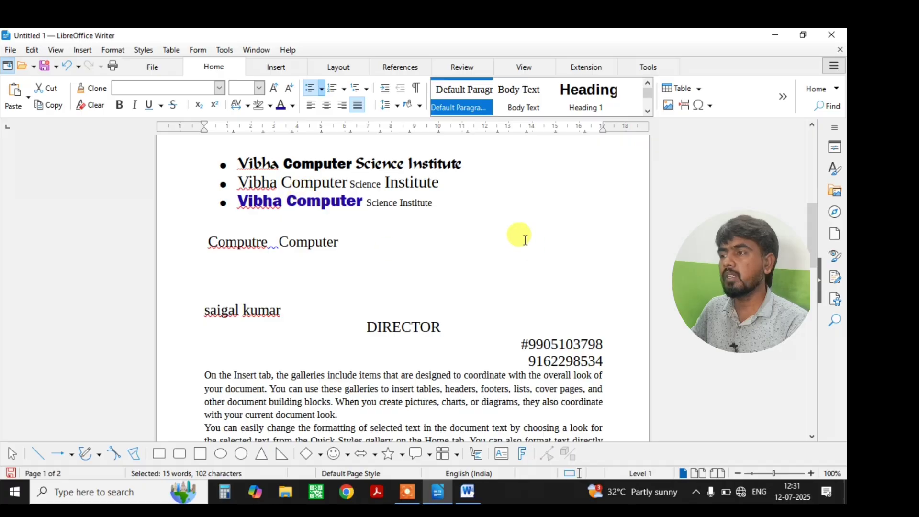
Copy the bulleted Vibha lines and paste them on a new line below Computre Computer.
{"action": "left_click_drag", "start_coordinate": [430, 202], "coordinate": [241, 167]}
{"action": "key", "text": "ctrl+c"}
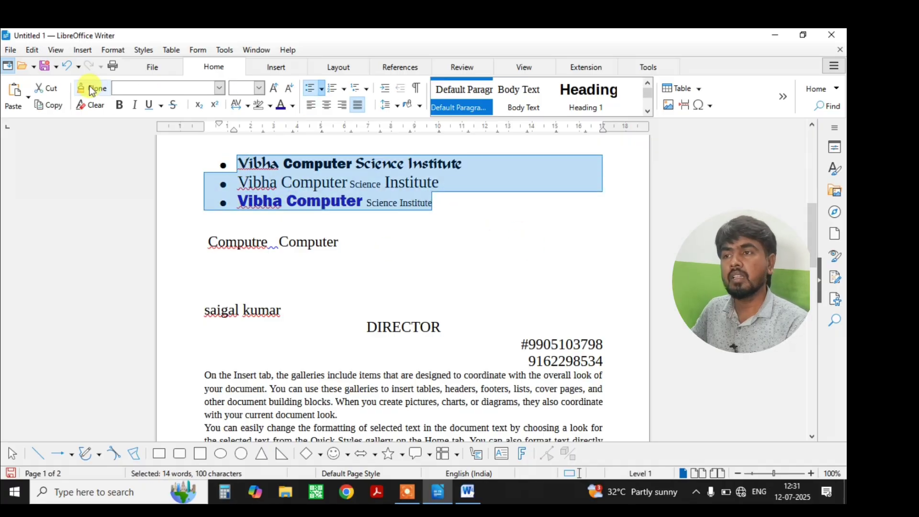
{"action": "left_click", "coordinate": [443, 205]}
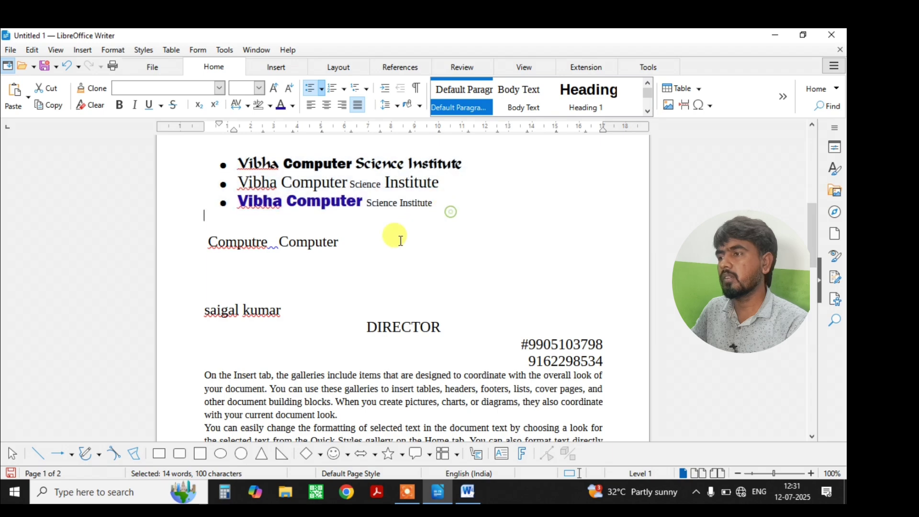
{"action": "left_click", "coordinate": [365, 247]}
{"action": "key", "text": "Return"}
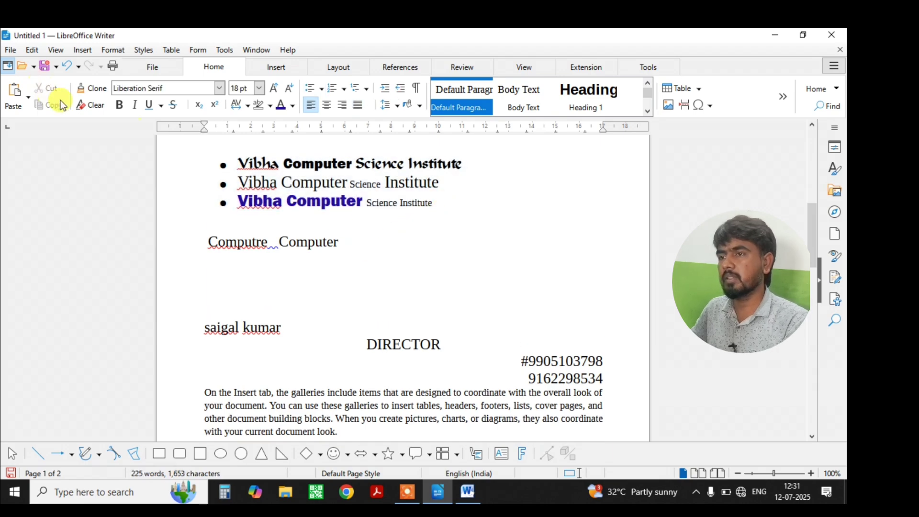
{"action": "left_click", "coordinate": [27, 99]}
{"action": "left_click", "coordinate": [322, 277]}
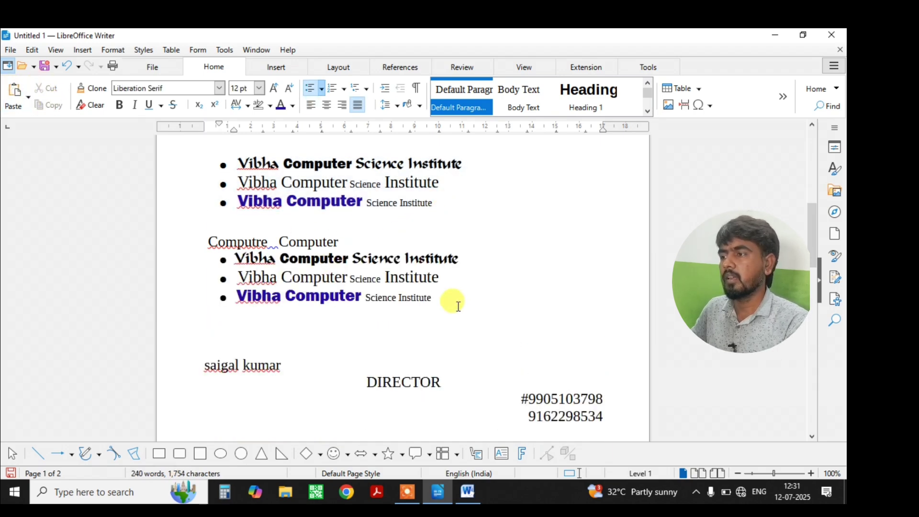
{"action": "left_click_drag", "start_coordinate": [266, 263], "coordinate": [234, 258]}
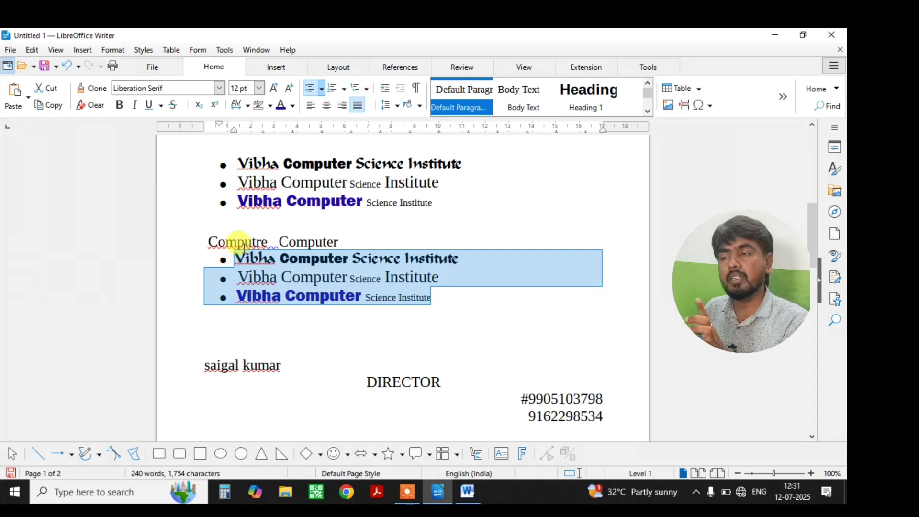
Apply '1. 2. 3.' numbering to the Vibha lines, undoing a first attempt.
{"action": "left_click", "coordinate": [343, 89]}
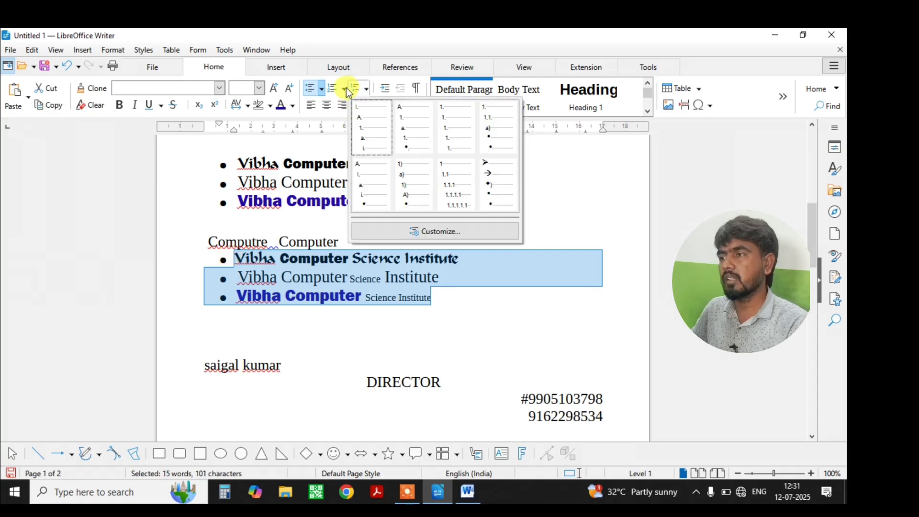
{"action": "left_click", "coordinate": [345, 89]}
{"action": "left_click", "coordinate": [345, 89]}
{"action": "left_click", "coordinate": [380, 117]}
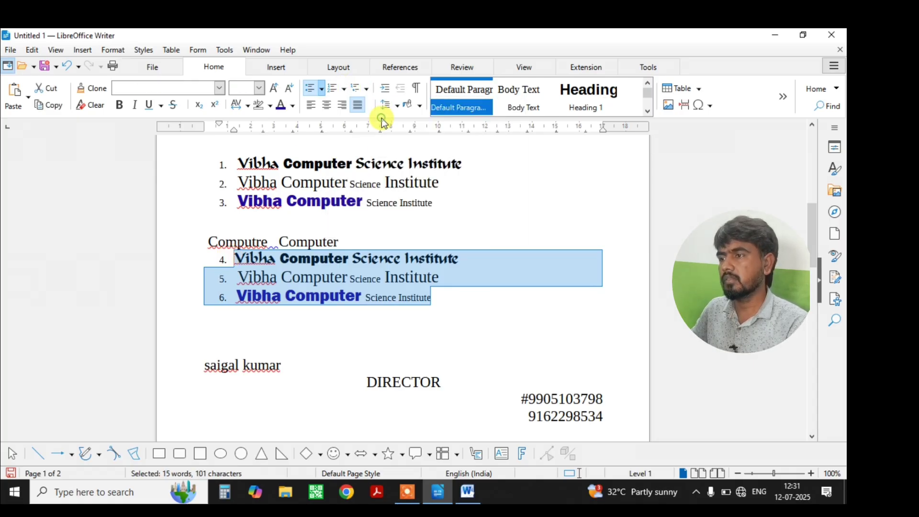
{"action": "left_click", "coordinate": [443, 312]}
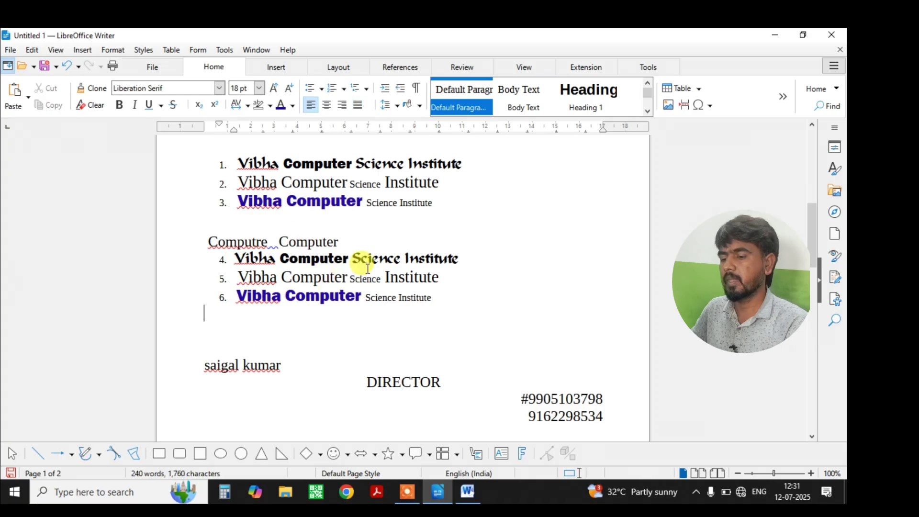
{"action": "key", "text": "ctrl+z"}
{"action": "left_click", "coordinate": [440, 309]}
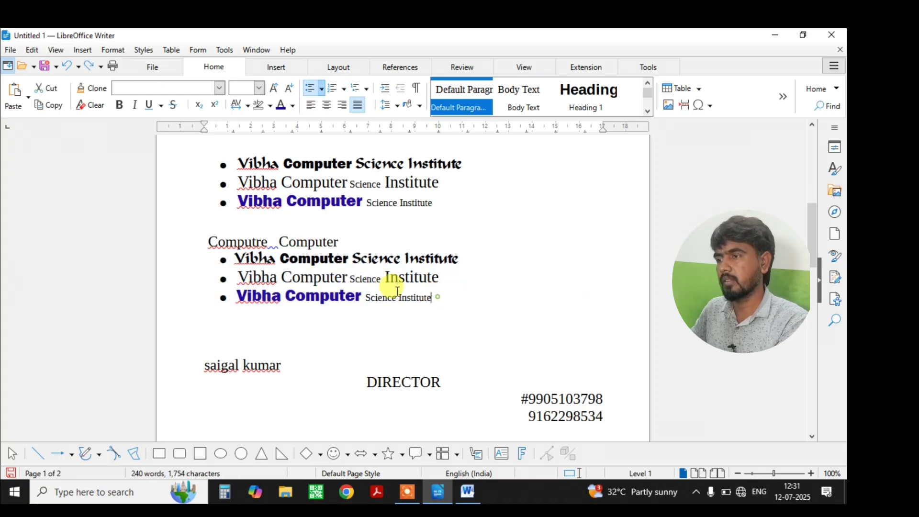
{"action": "left_click_drag", "start_coordinate": [431, 298], "coordinate": [235, 254]}
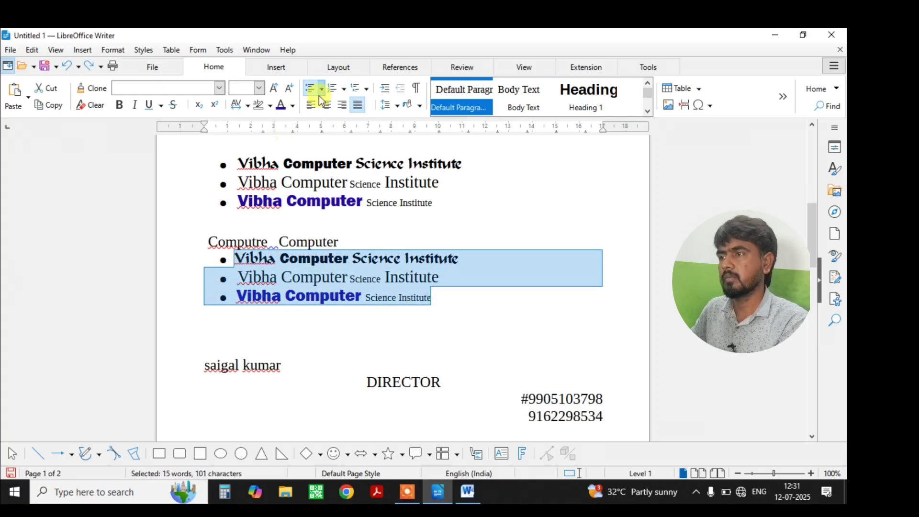
{"action": "left_click", "coordinate": [344, 88]}
{"action": "left_click", "coordinate": [386, 131]}
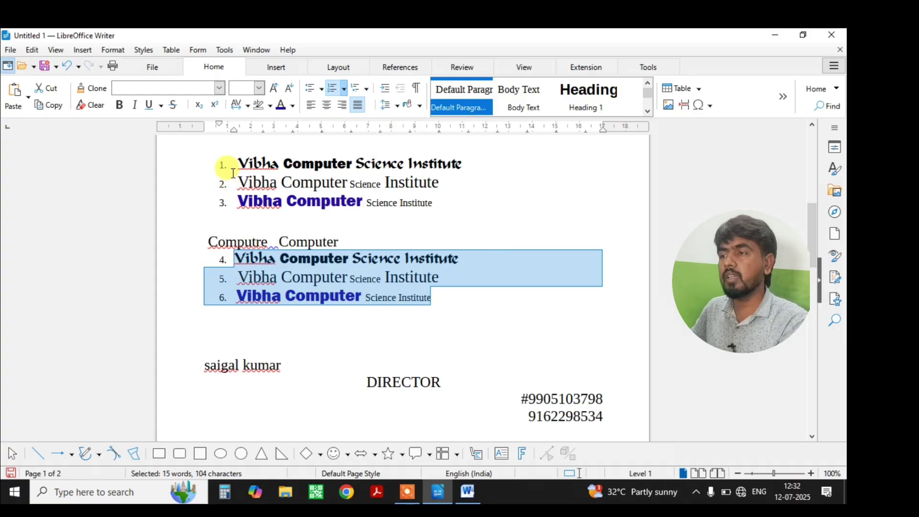
{"action": "left_click", "coordinate": [480, 265]}
Turn numbered items 4–6 into indented round bullet points.
{"action": "left_click_drag", "start_coordinate": [427, 293], "coordinate": [224, 253]}
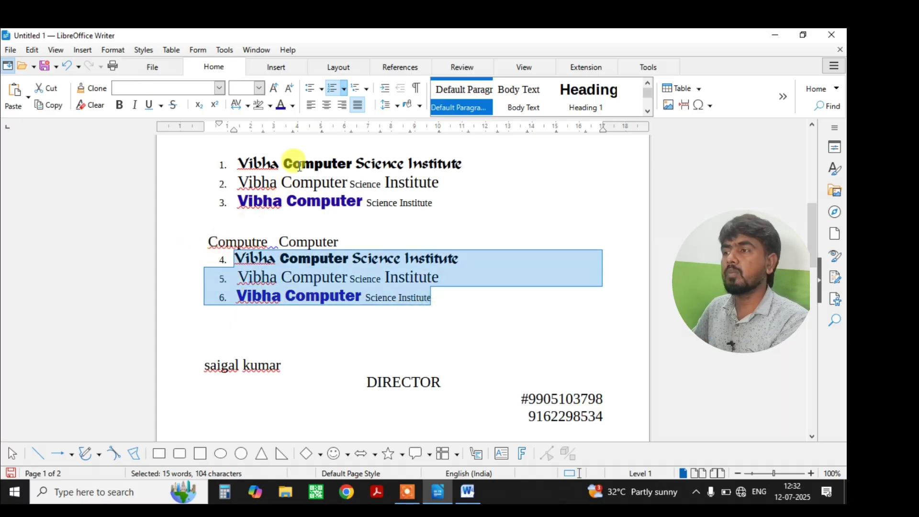
{"action": "left_click", "coordinate": [385, 89]}
{"action": "left_click", "coordinate": [386, 89]}
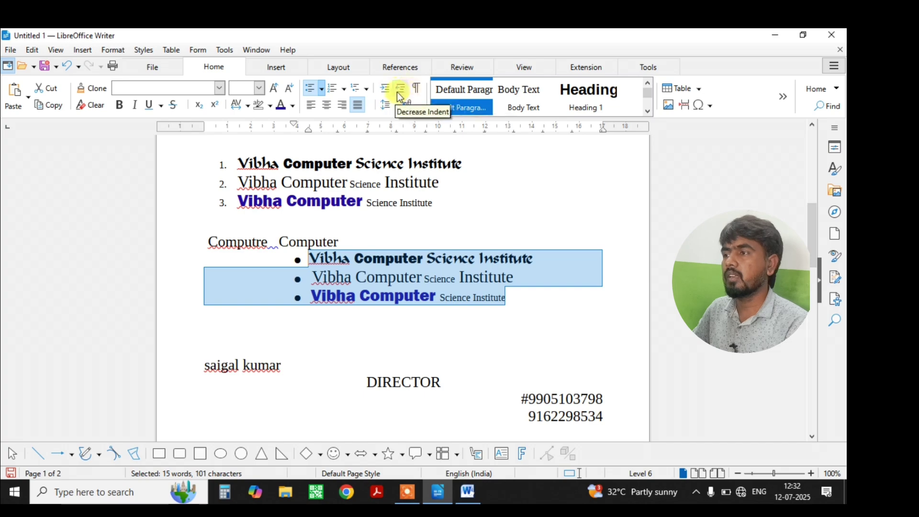
{"action": "left_click", "coordinate": [401, 89]}
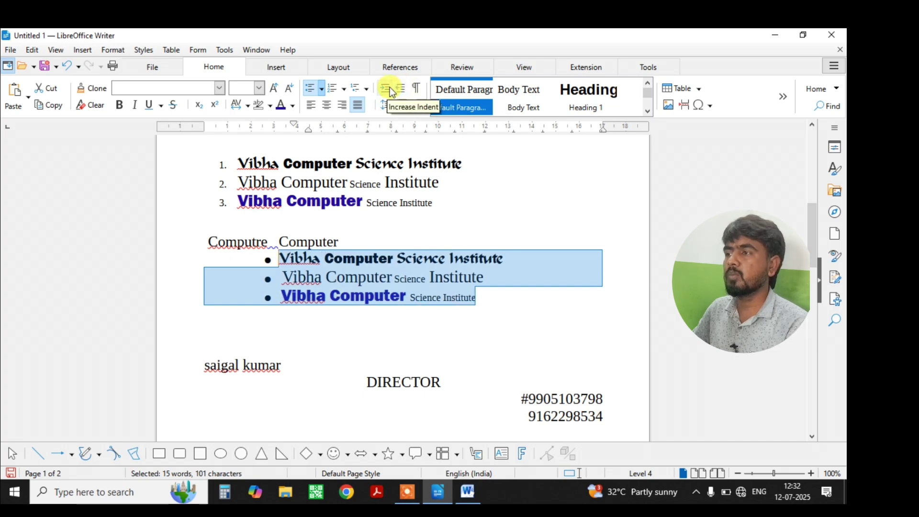
{"action": "left_click", "coordinate": [401, 89]}
{"action": "scroll", "coordinate": [414, 218], "scroll_direction": "down", "scroll_amount": 7}
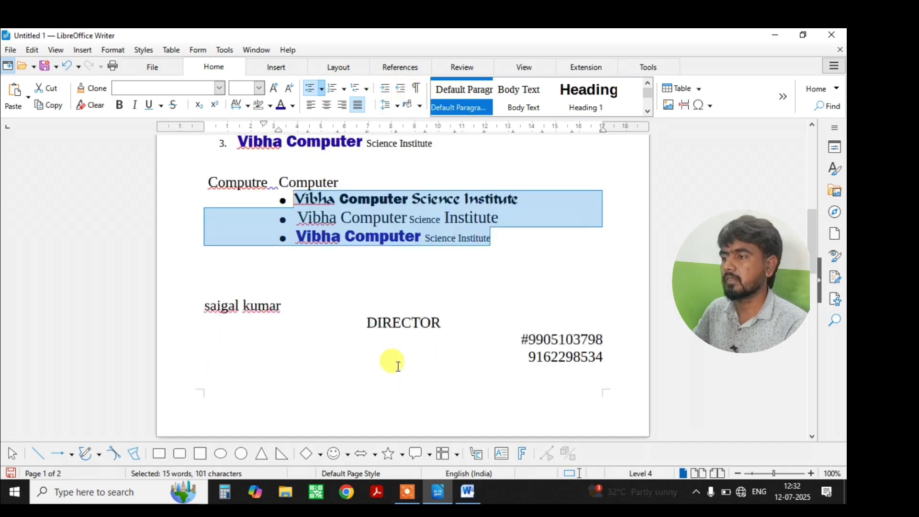
Show formatting marks to inspect the spacing around 'can' in the first sample paragraph.
{"action": "scroll", "coordinate": [383, 364], "scroll_direction": "down", "scroll_amount": 5}
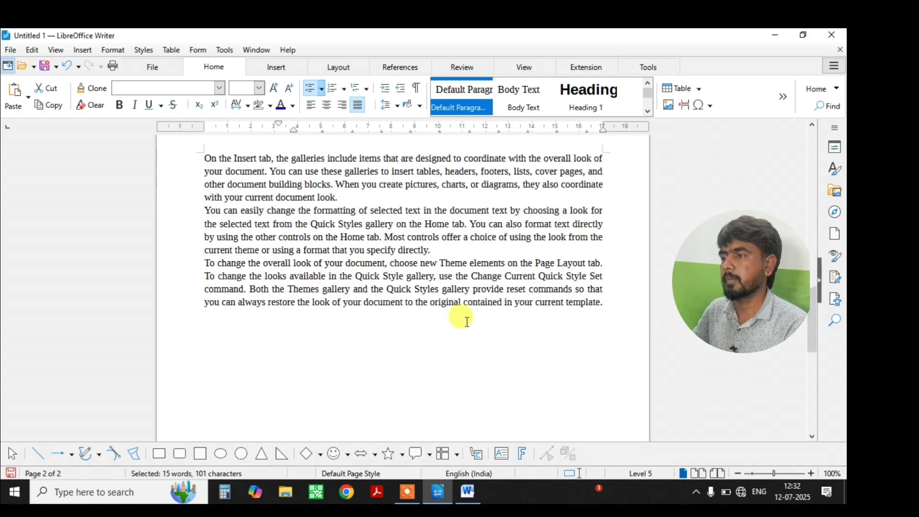
{"action": "scroll", "coordinate": [459, 323], "scroll_direction": "up", "scroll_amount": 4, "text": "ctrl"}
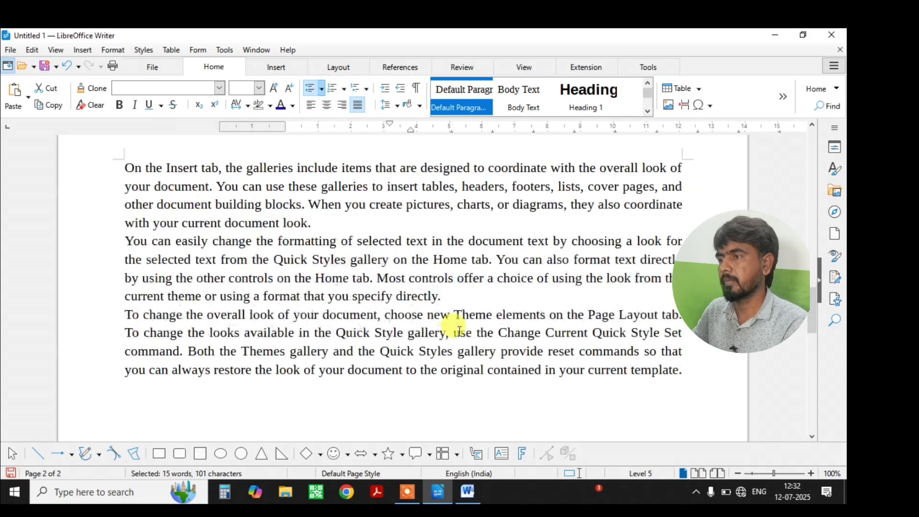
{"action": "left_click", "coordinate": [333, 221]}
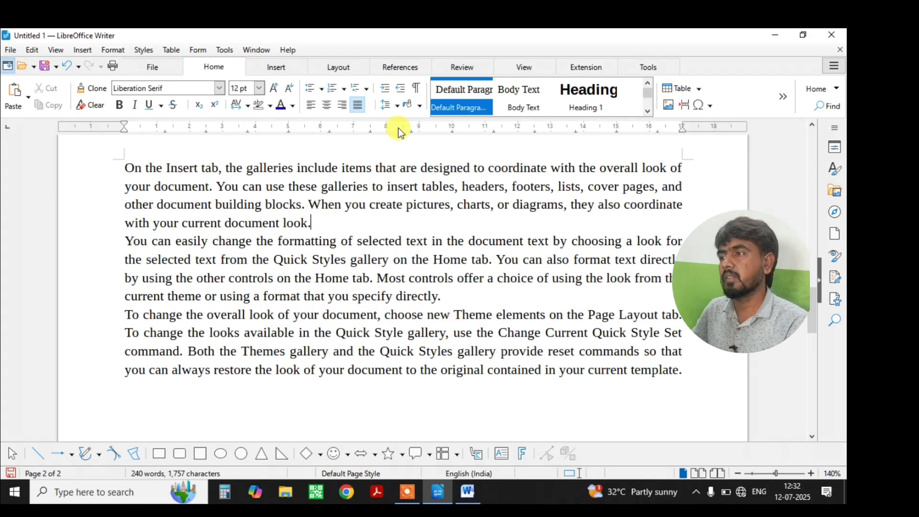
{"action": "left_click", "coordinate": [414, 88]}
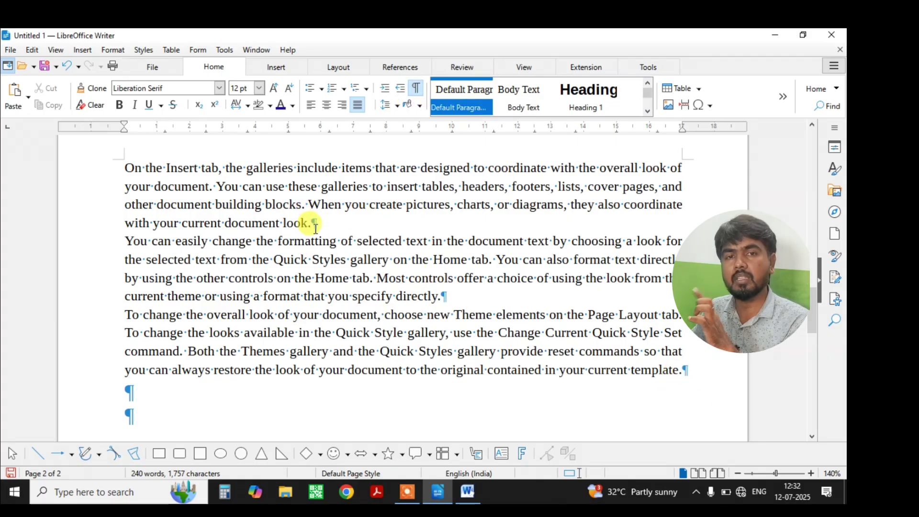
{"action": "double_click", "coordinate": [242, 185]}
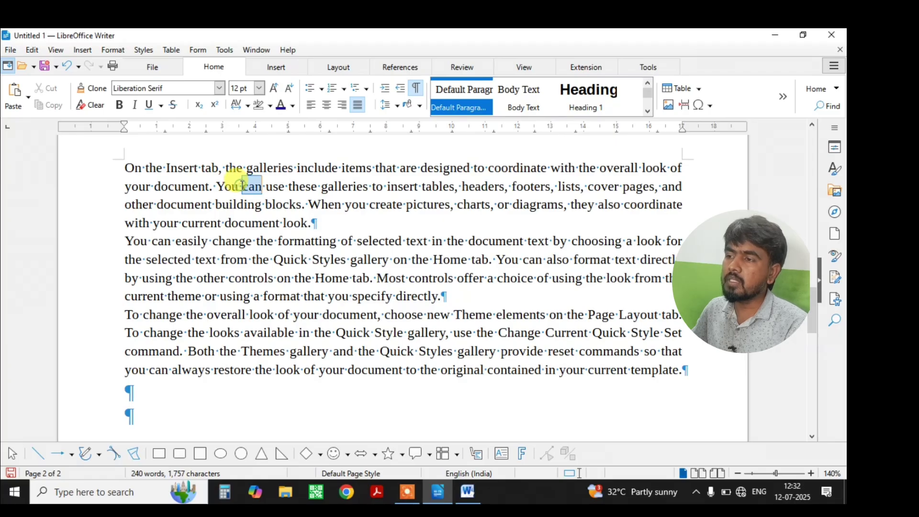
{"action": "left_click", "coordinate": [416, 88]}
Edit the spaces before 'use' for a wider gap and check it with formatting marks.
{"action": "left_click", "coordinate": [266, 186]}
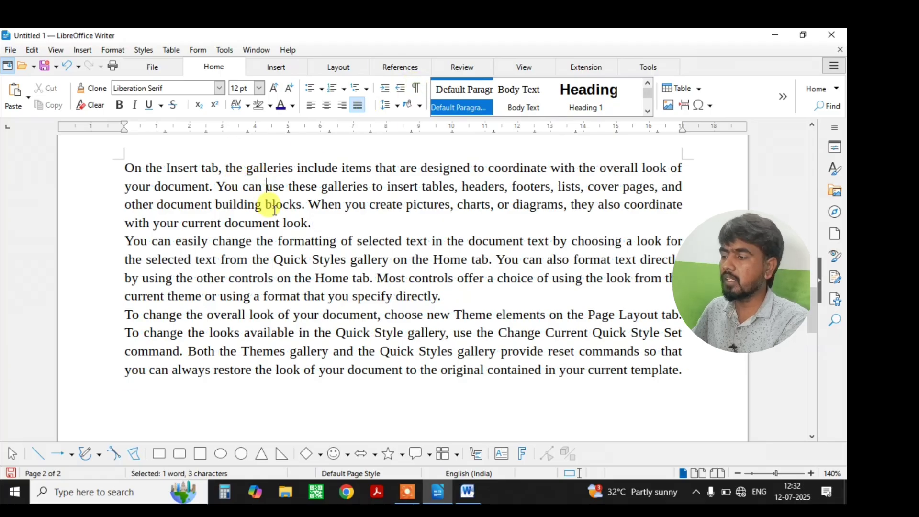
{"action": "key", "text": "BackSpace"}
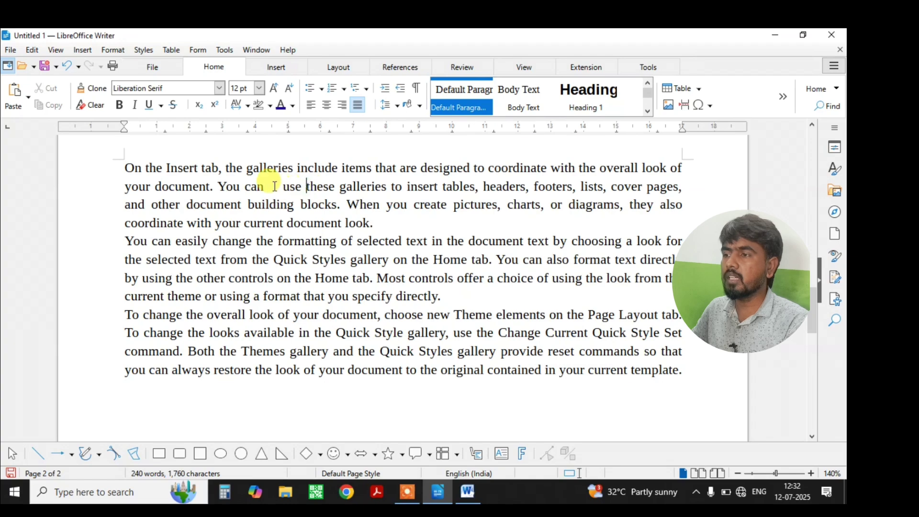
{"action": "left_click", "coordinate": [307, 186]}
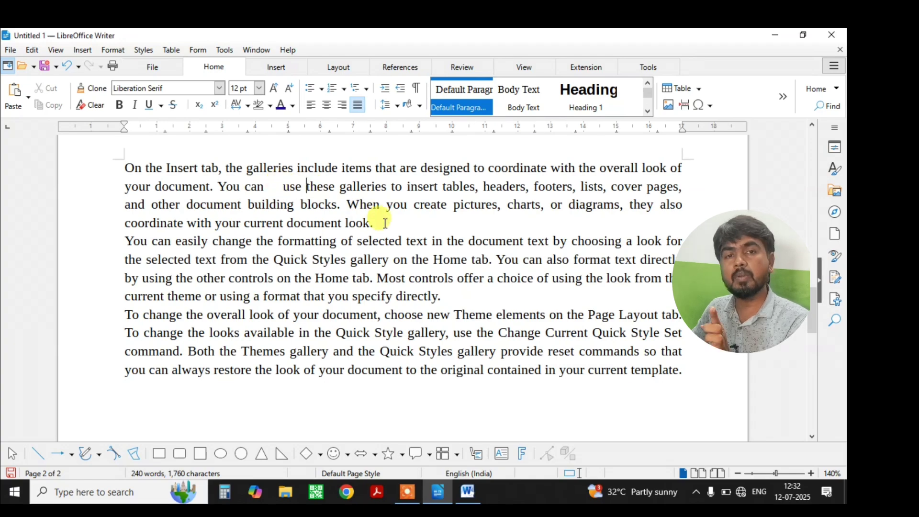
{"action": "left_click", "coordinate": [413, 91]}
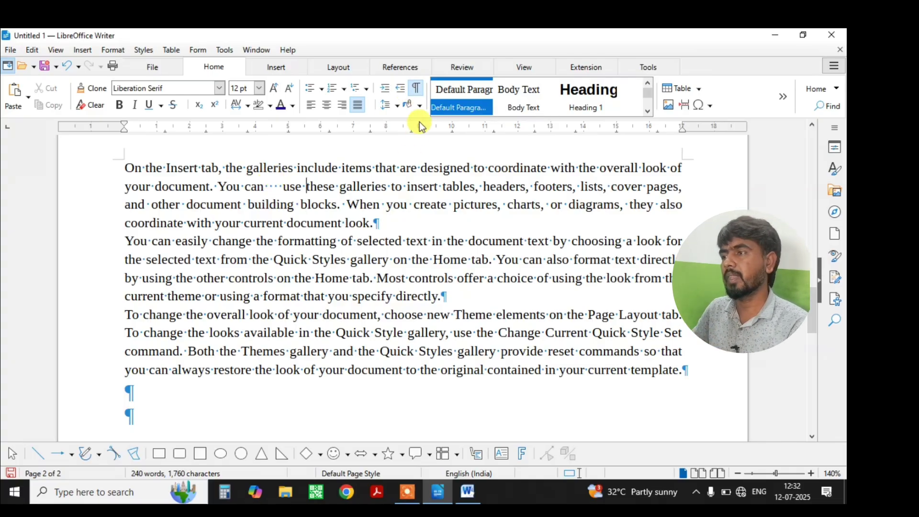
{"action": "left_click", "coordinate": [418, 88]}
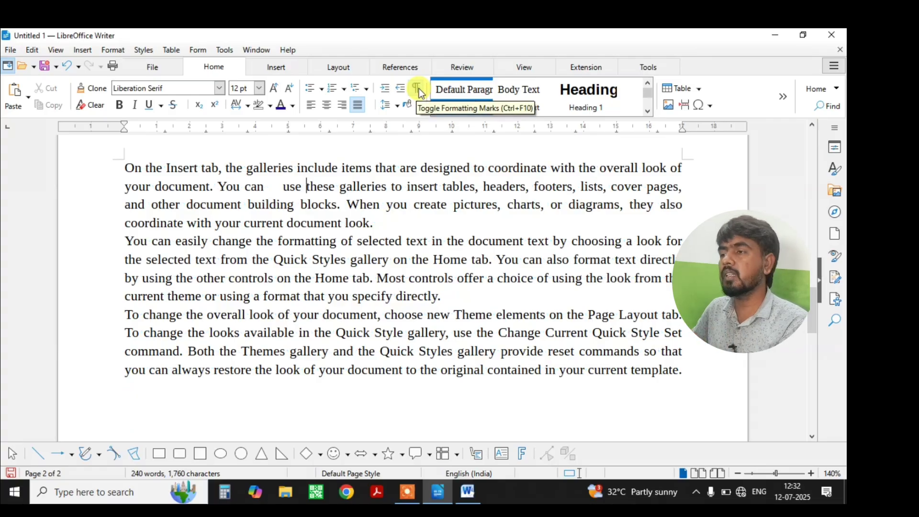
{"action": "left_click", "coordinate": [418, 88]}
{"action": "left_click", "coordinate": [418, 88]}
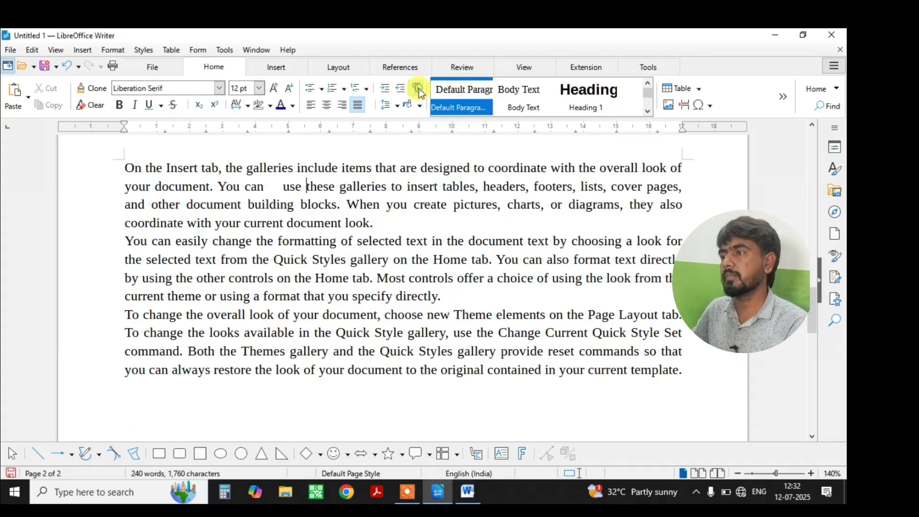
Style the 'You can easily change the formatting' paragraph as Heading 1.
{"action": "left_click_drag", "start_coordinate": [440, 297], "coordinate": [133, 241]}
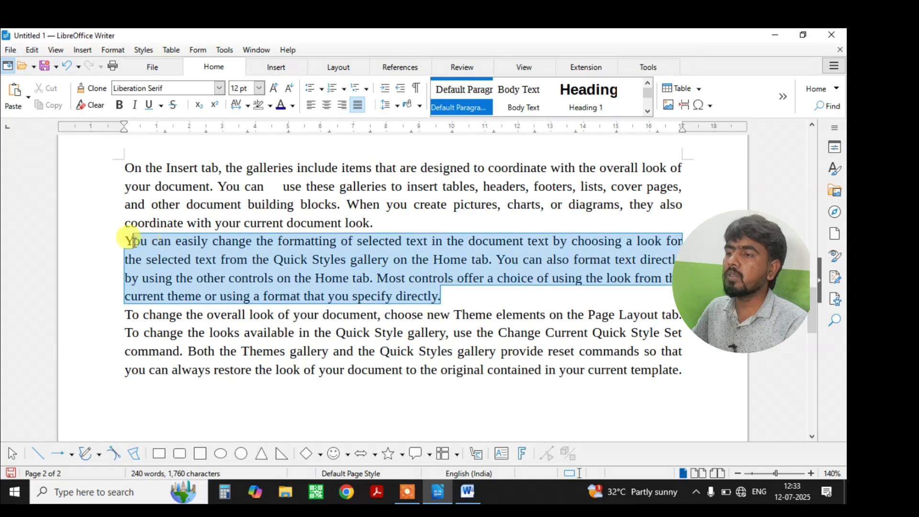
{"action": "left_click", "coordinate": [531, 107]}
{"action": "left_click", "coordinate": [576, 94]}
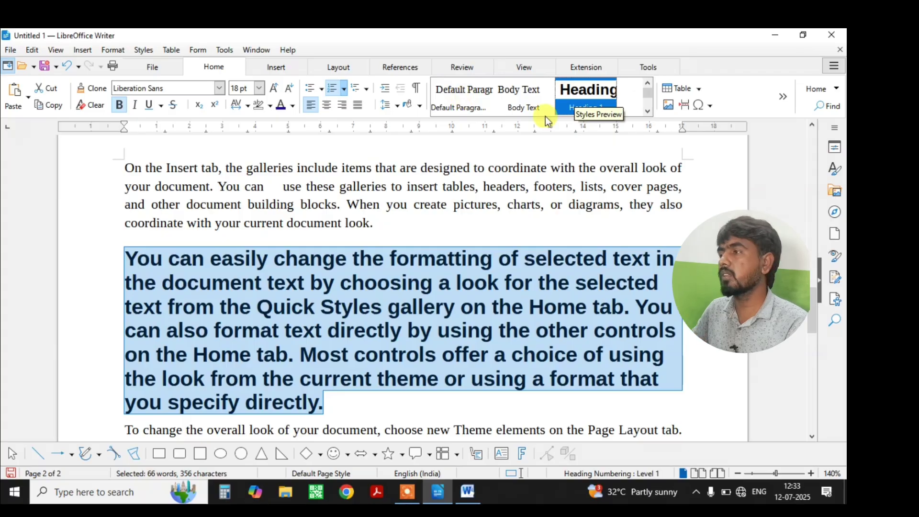
{"action": "scroll", "coordinate": [492, 293], "scroll_direction": "down", "scroll_amount": 5}
{"action": "scroll", "coordinate": [478, 298], "scroll_direction": "down", "scroll_amount": 1}
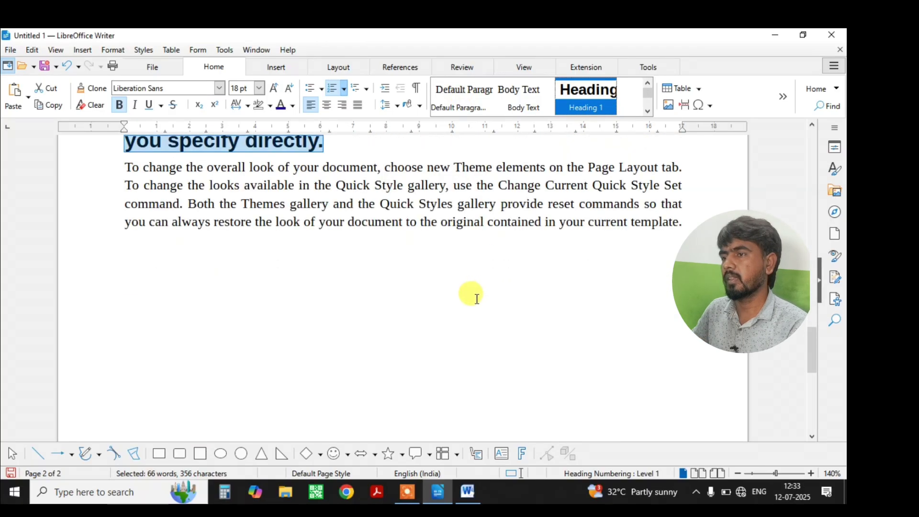
{"action": "scroll", "coordinate": [474, 294], "scroll_direction": "up", "scroll_amount": 8}
{"action": "scroll", "coordinate": [469, 288], "scroll_direction": "down", "scroll_amount": 9}
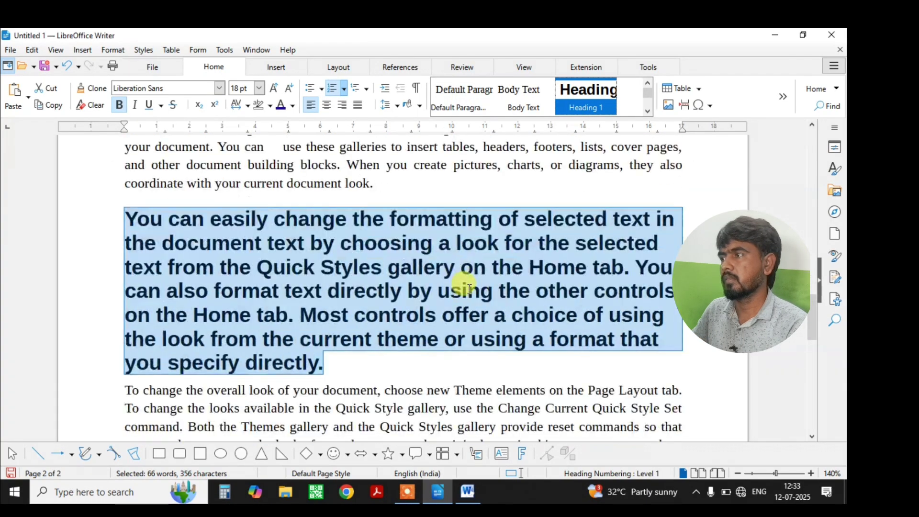
{"action": "left_click", "coordinate": [202, 247]}
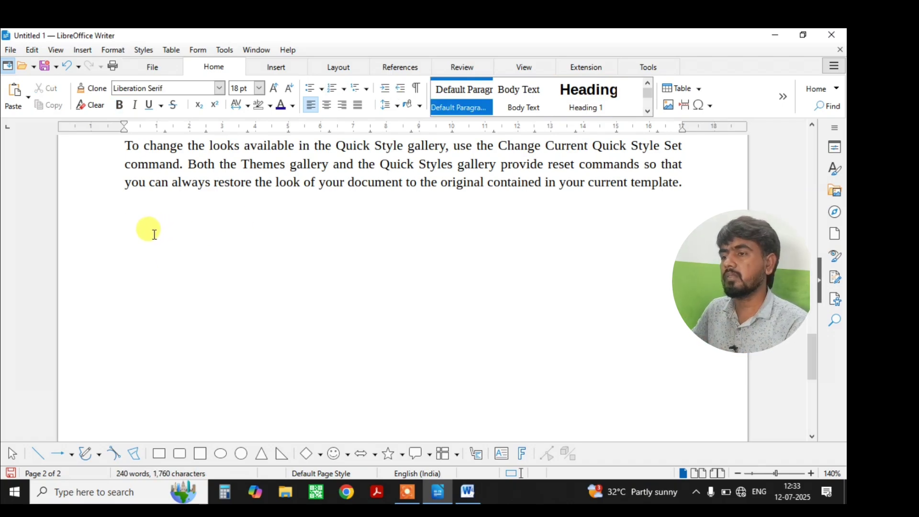
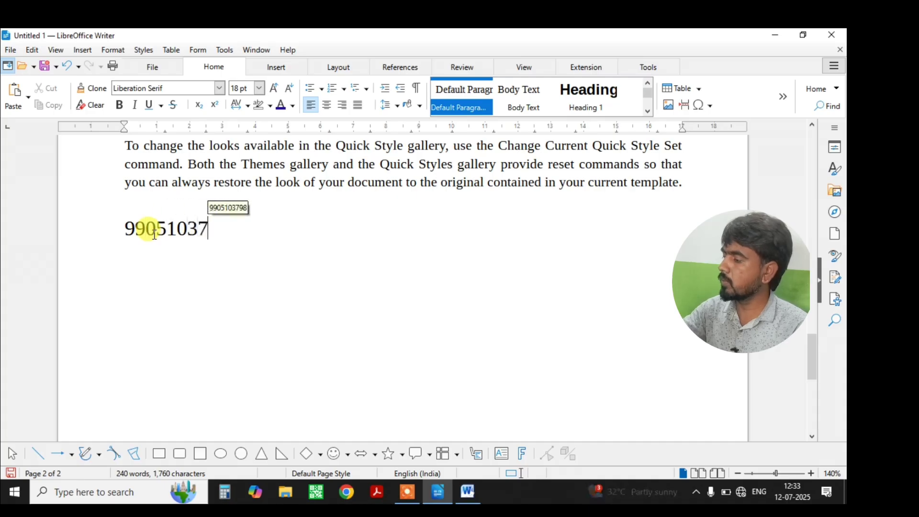
Type the phone number on a new line and place the cursor at its start.
{"action": "key", "text": "Return"}
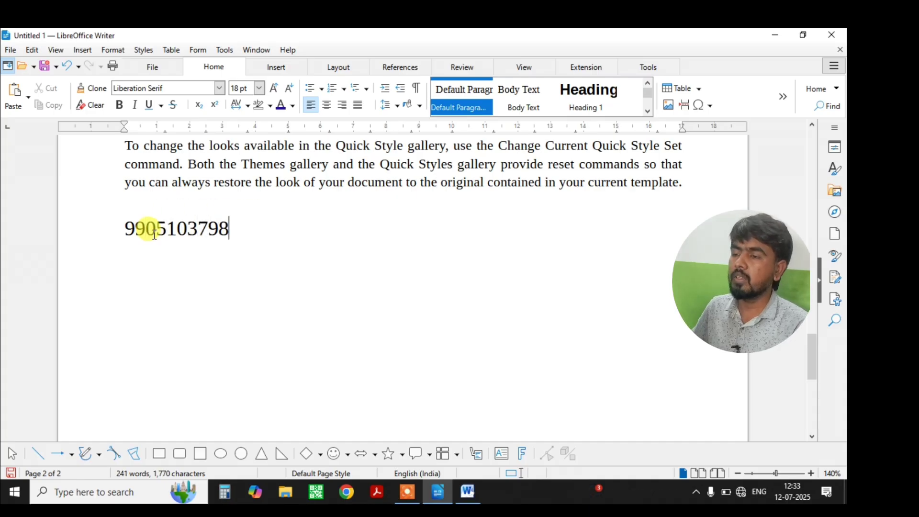
{"action": "left_click", "coordinate": [121, 225]}
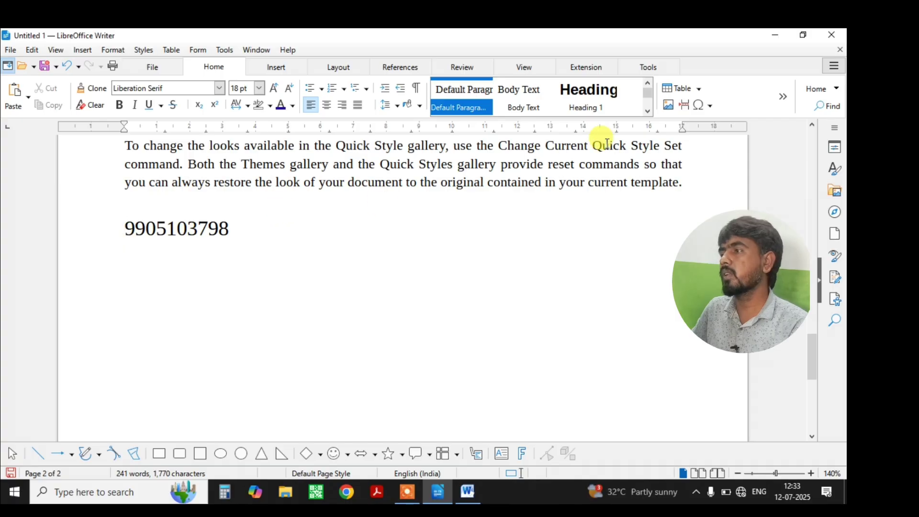
Open the full Special Characters chooser and switch its font to Webdings.
{"action": "left_click", "coordinate": [709, 105]}
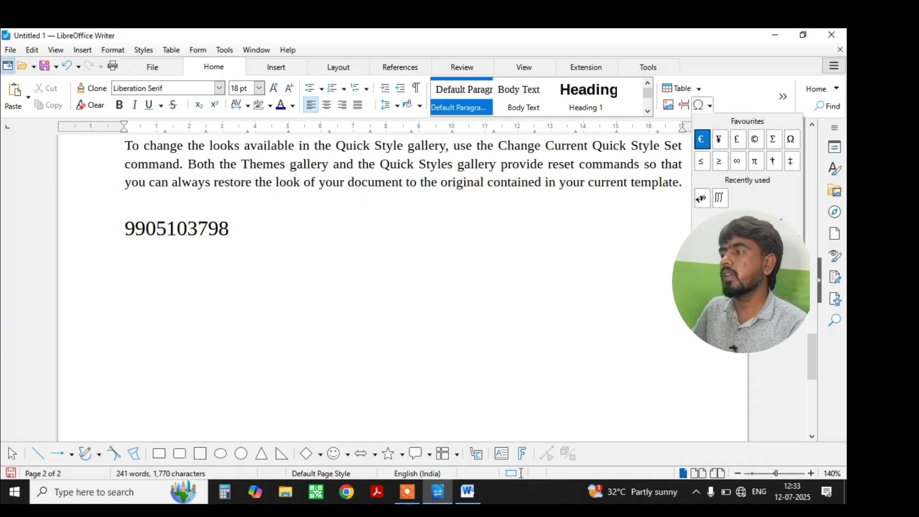
{"action": "left_click", "coordinate": [741, 217]}
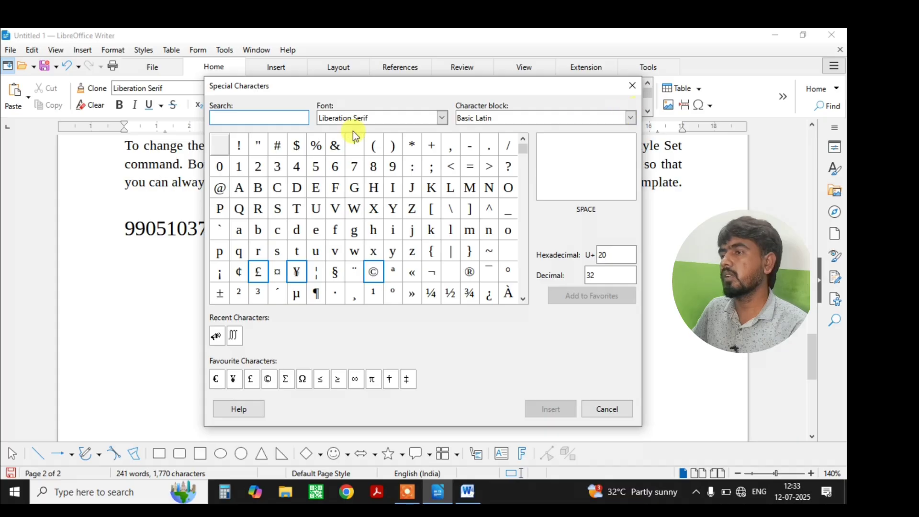
{"action": "left_click", "coordinate": [396, 113]}
{"action": "type", "text": "Webdings"}
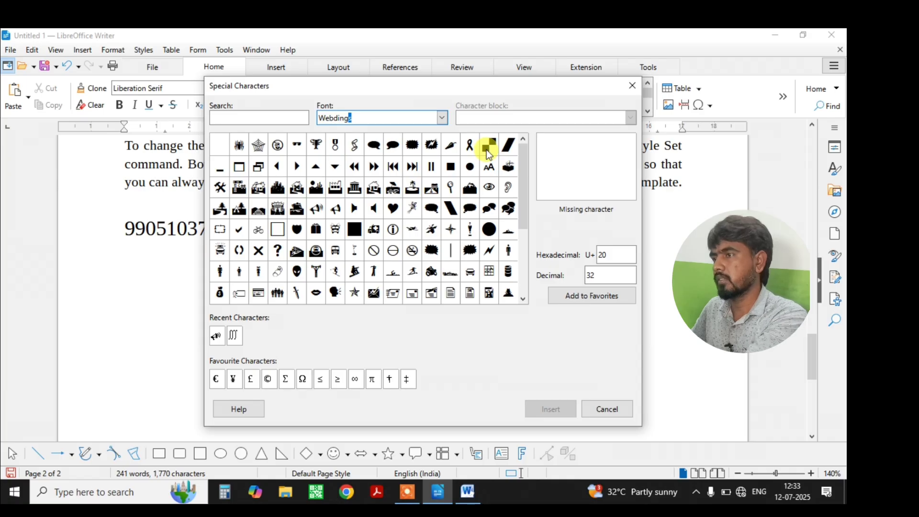
{"action": "left_click", "coordinate": [509, 187]}
{"action": "left_click_drag", "start_coordinate": [520, 170], "coordinate": [522, 229]}
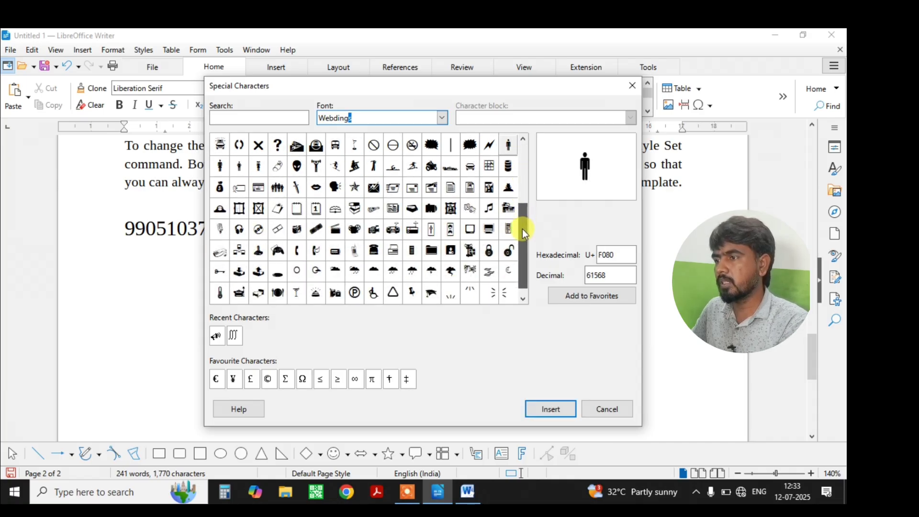
Pick the Webdings telephone glyph and insert it before the phone number.
{"action": "left_click", "coordinate": [308, 250]}
{"action": "left_click", "coordinate": [304, 249]}
{"action": "left_click", "coordinate": [316, 249]}
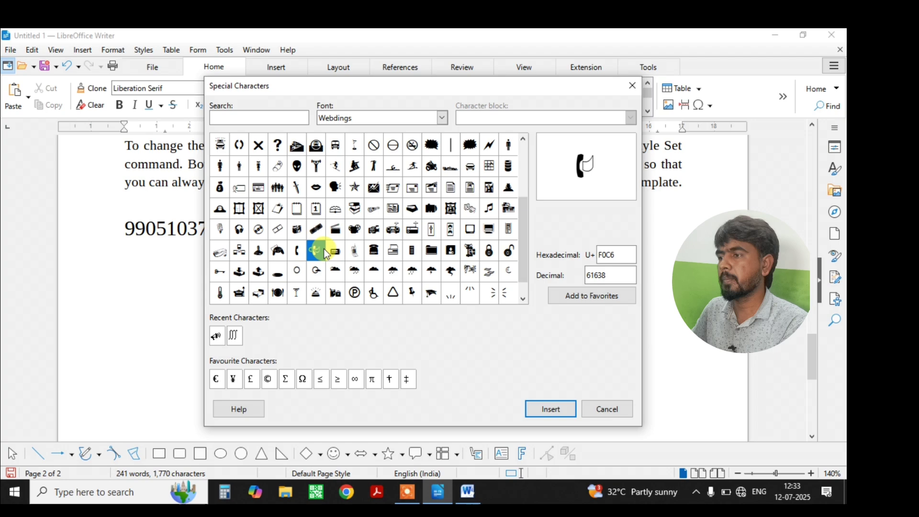
{"action": "left_click", "coordinate": [354, 249]}
{"action": "left_click", "coordinate": [374, 250]}
{"action": "left_click", "coordinate": [357, 250]}
{"action": "left_click", "coordinate": [377, 251]}
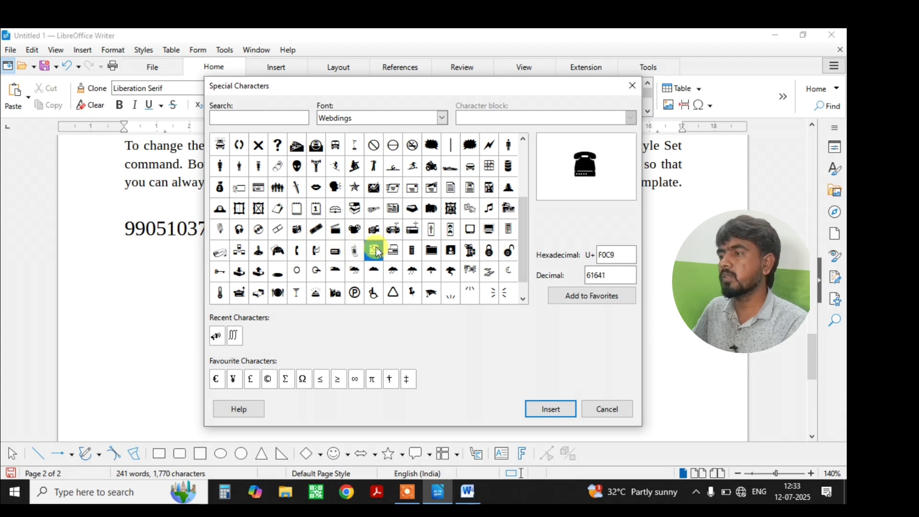
{"action": "left_click", "coordinate": [551, 409]}
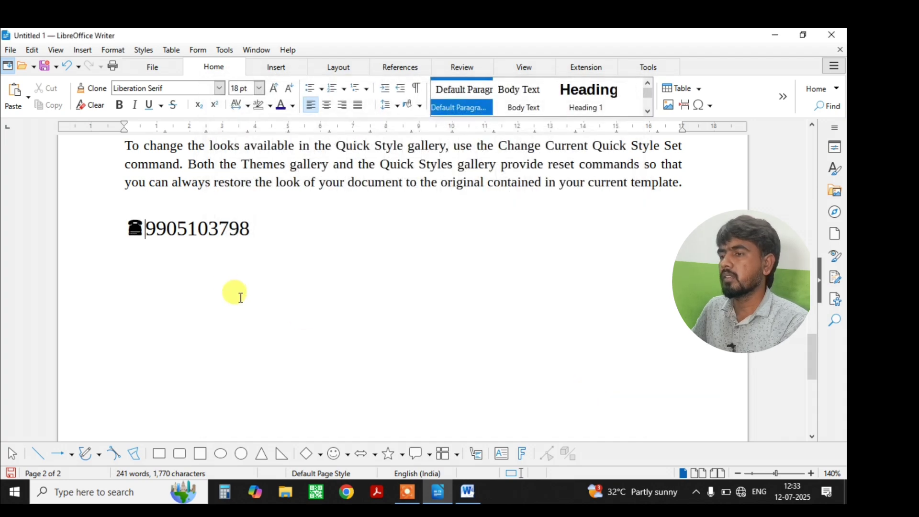
Place the cursor before the website address and open the Special Characters chooser.
{"action": "left_click", "coordinate": [259, 231]}
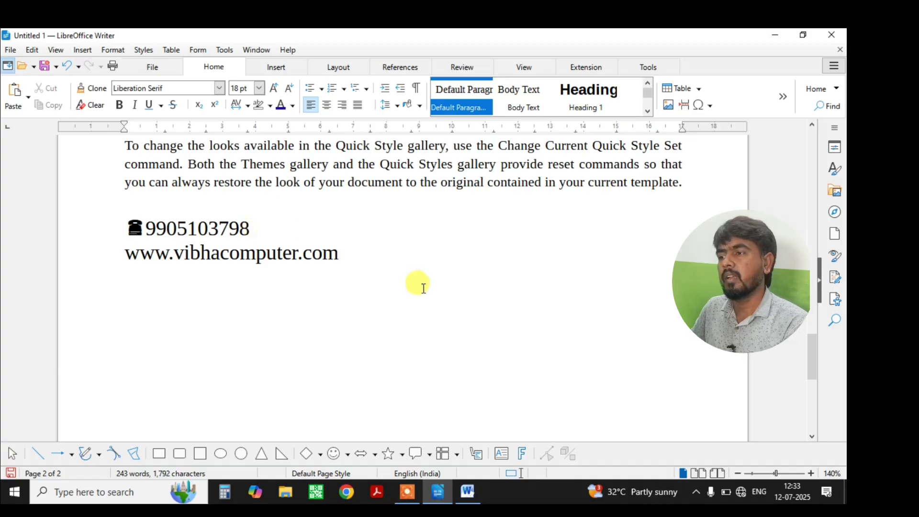
{"action": "left_click", "coordinate": [125, 255]}
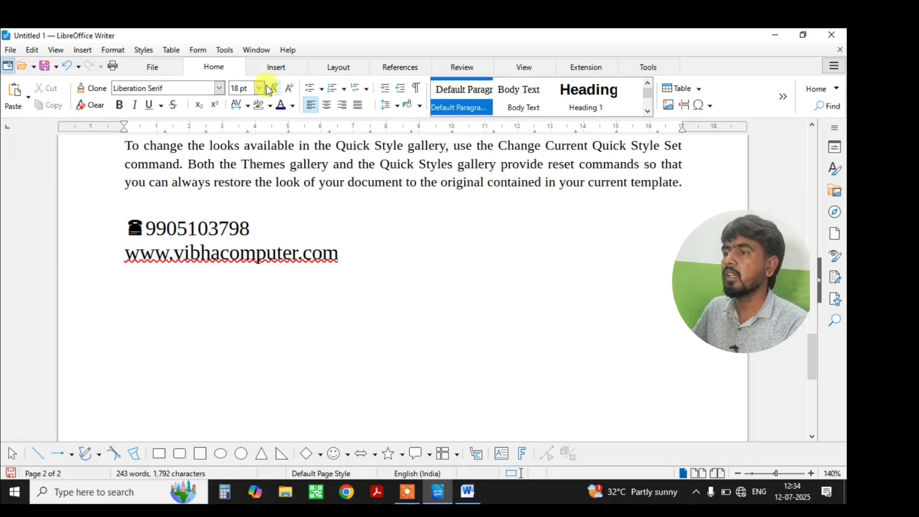
{"action": "left_click", "coordinate": [710, 106]}
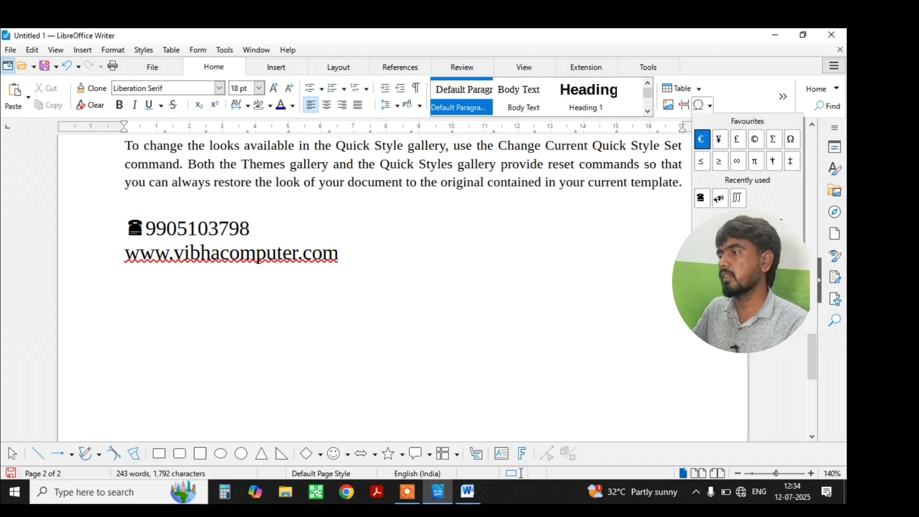
{"action": "left_click", "coordinate": [747, 222]}
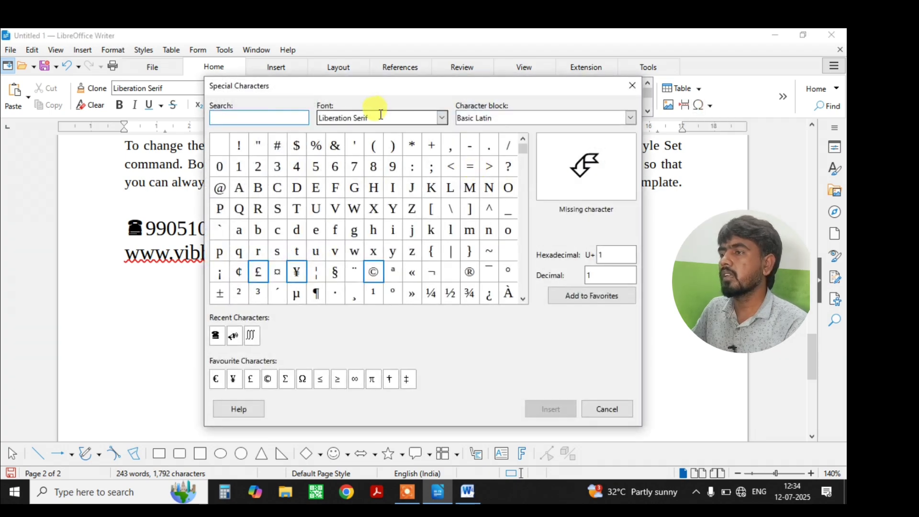
Insert a Webdings globe before the address, add spacing, and finish the line as a hyperlink.
{"action": "left_click", "coordinate": [387, 115]}
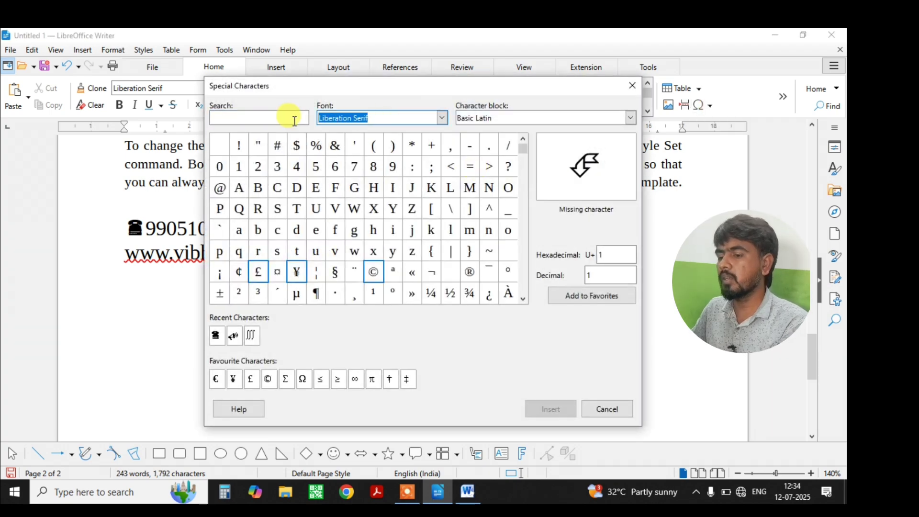
{"action": "type", "text": "E"}
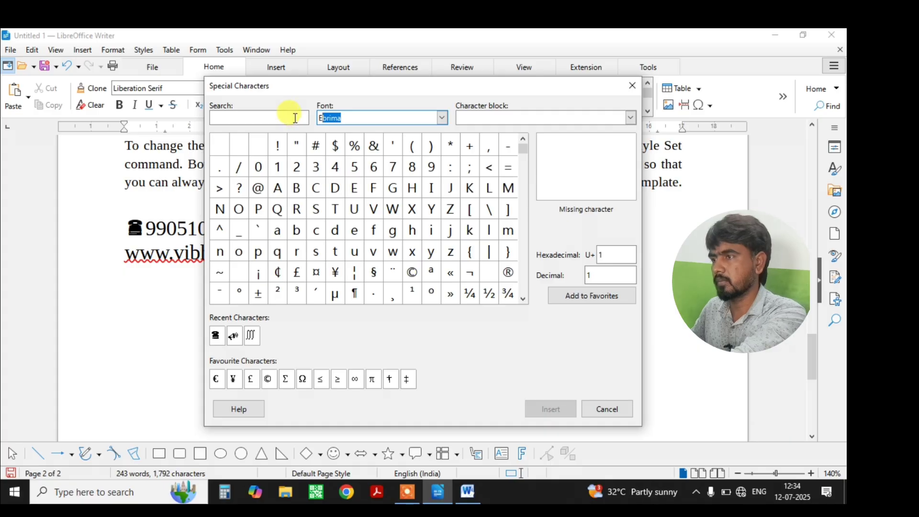
{"action": "key", "text": "Delete"}
{"action": "type", "text": "Web"}
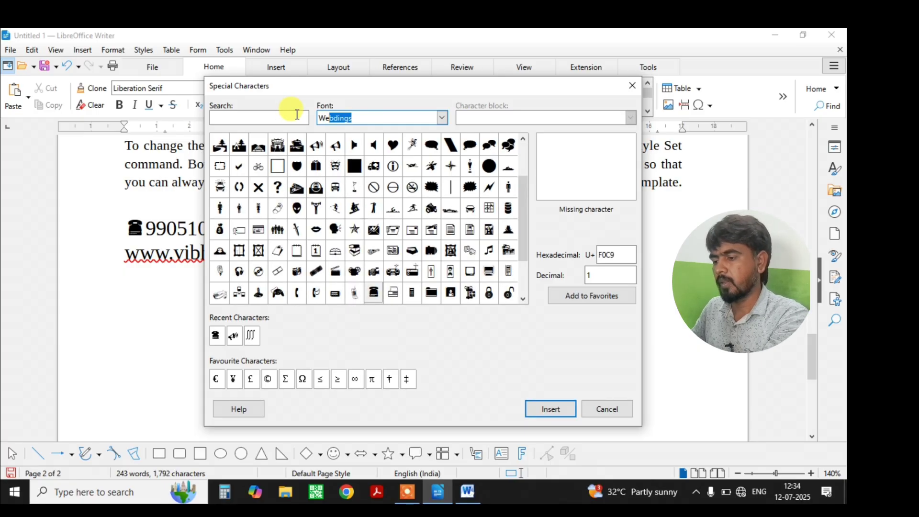
{"action": "type", "text": "dings"}
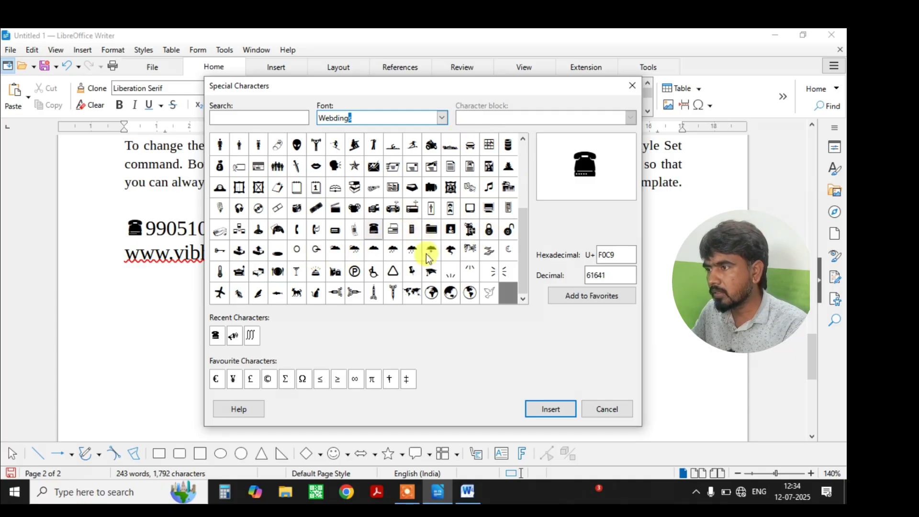
{"action": "scroll", "coordinate": [299, 275], "scroll_direction": "up", "scroll_amount": 1}
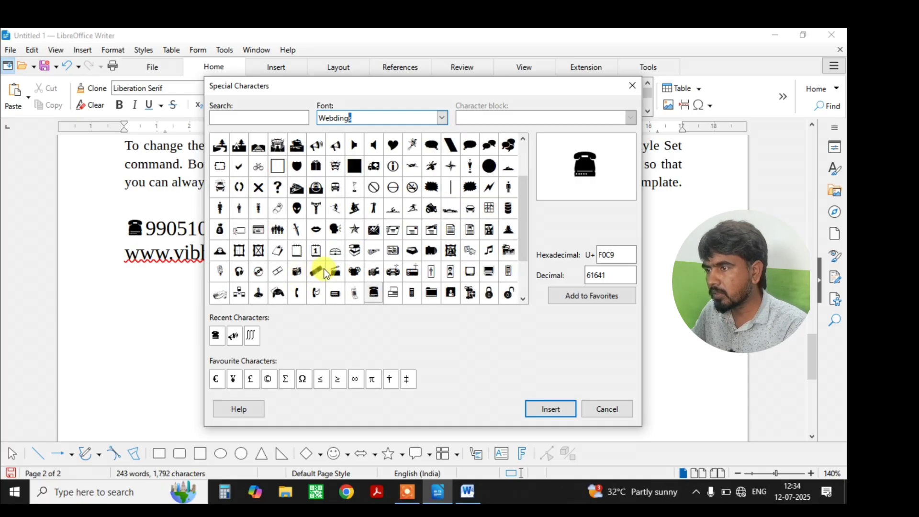
{"action": "scroll", "coordinate": [506, 272], "scroll_direction": "down", "scroll_amount": 1}
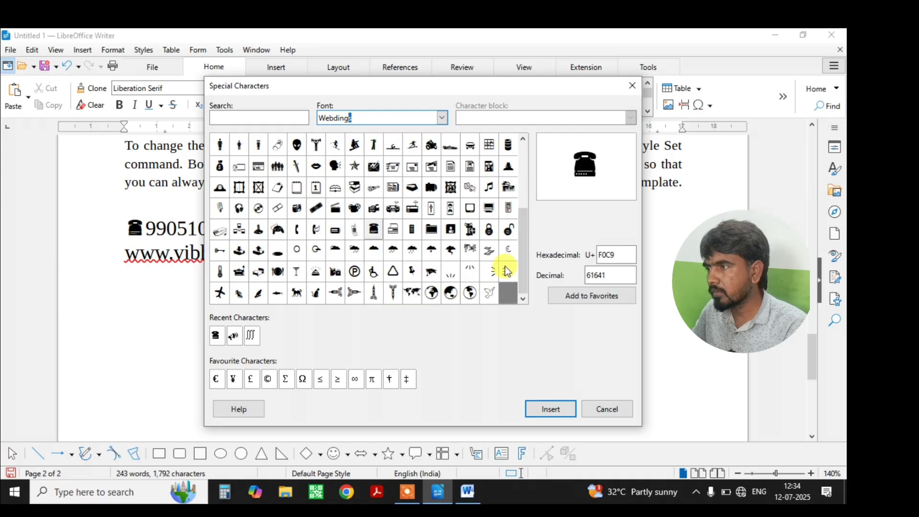
{"action": "left_click", "coordinate": [452, 294]}
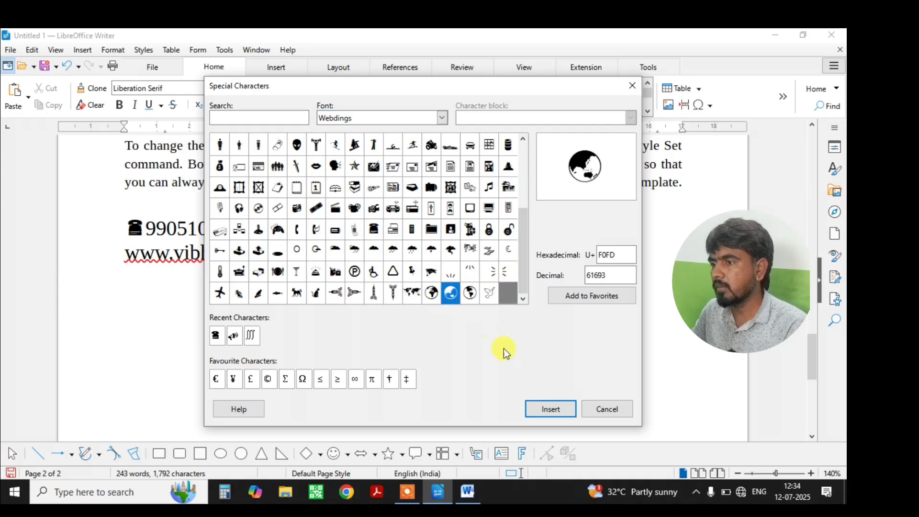
{"action": "left_click", "coordinate": [551, 409]}
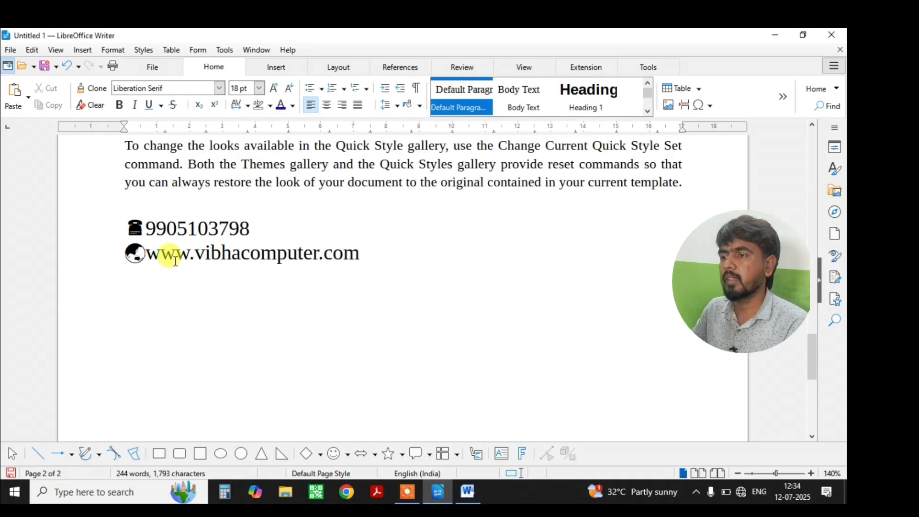
{"action": "left_click", "coordinate": [144, 229]}
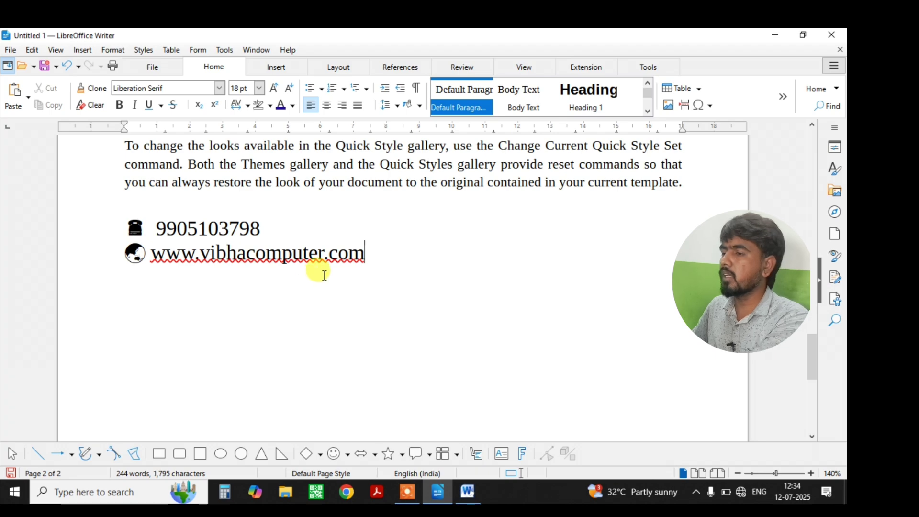
{"action": "key", "text": "Return"}
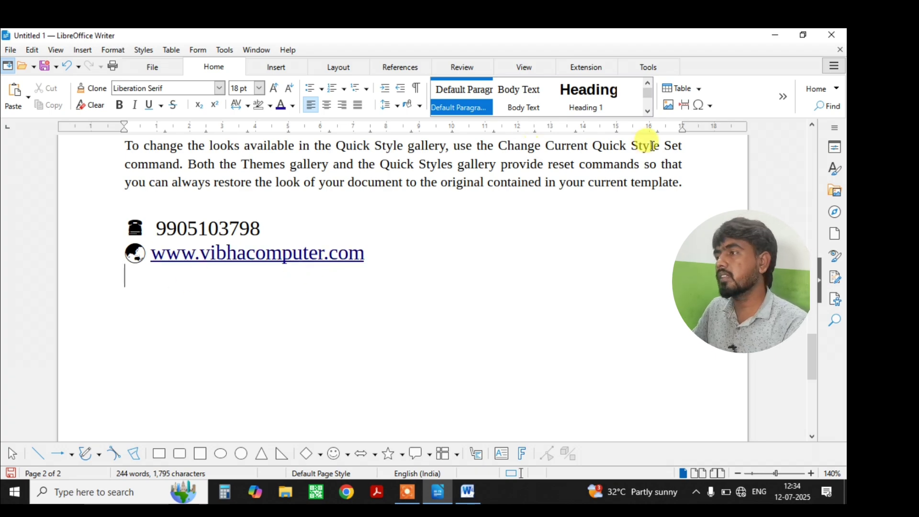
Open Insert Image and browse into the 'all photo 2026' folder on Local Disk (I:).
{"action": "left_click", "coordinate": [669, 105]}
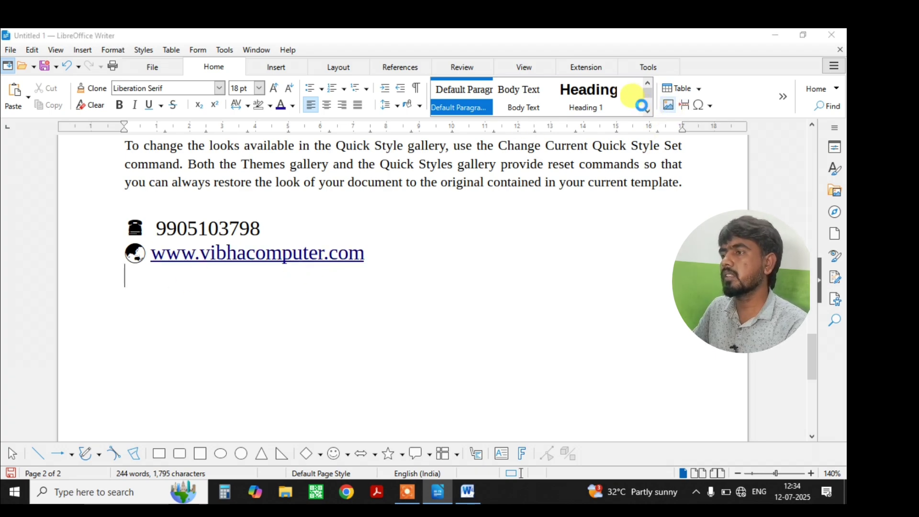
{"action": "scroll", "coordinate": [325, 202], "scroll_direction": "down", "scroll_amount": 6}
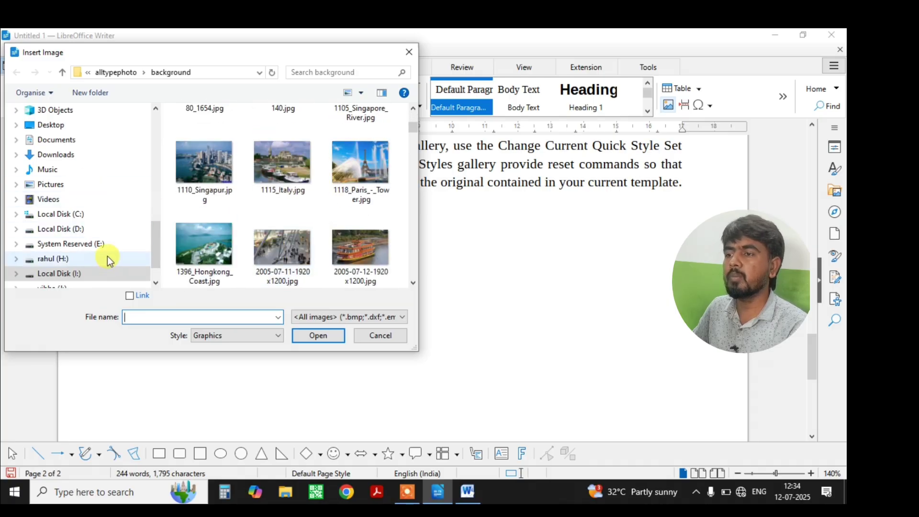
{"action": "scroll", "coordinate": [72, 244], "scroll_direction": "down", "scroll_amount": 1}
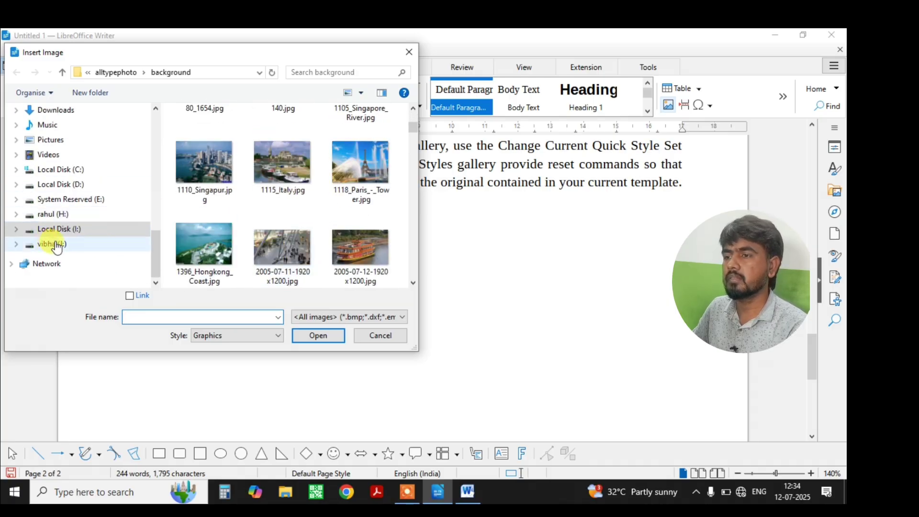
{"action": "left_click", "coordinate": [59, 229]}
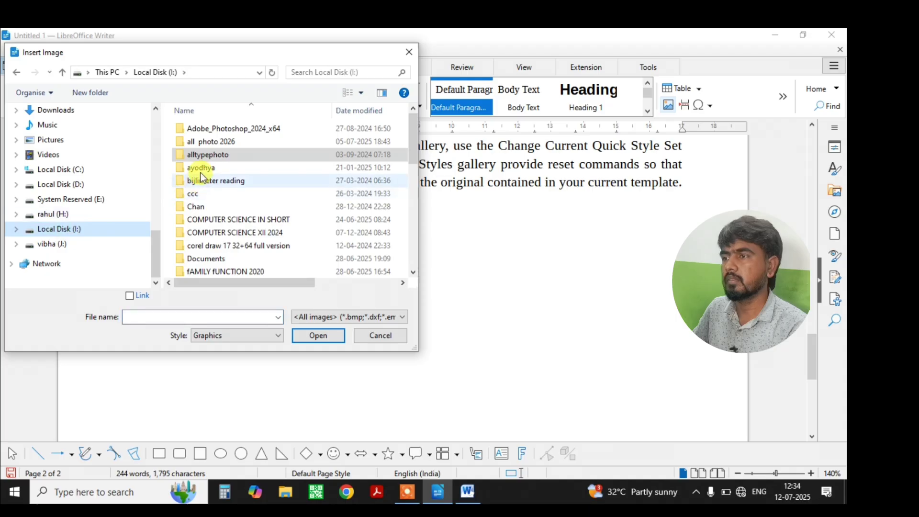
{"action": "left_click", "coordinate": [218, 142]}
{"action": "double_click", "coordinate": [217, 141]}
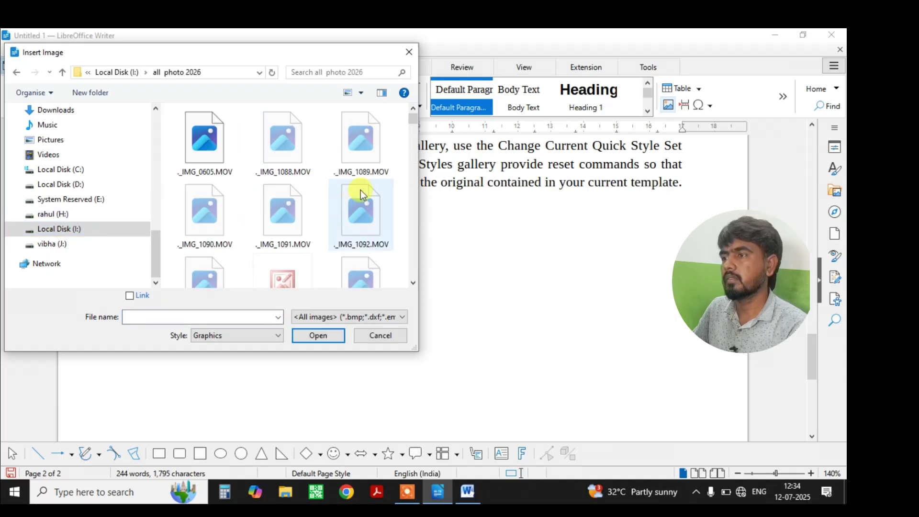
{"action": "left_click_drag", "start_coordinate": [417, 117], "coordinate": [415, 199]}
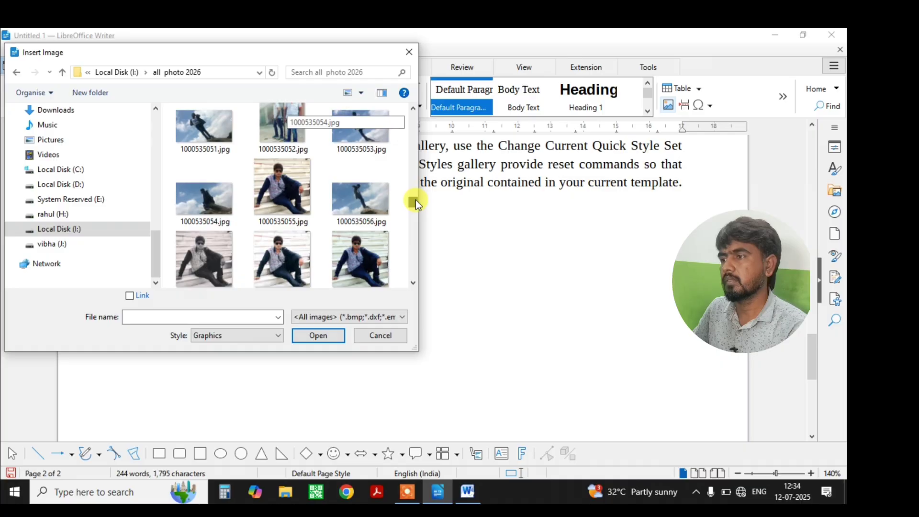
Insert the photo, resize it to 2.73 x 2.73, and drag it right of centre.
{"action": "double_click", "coordinate": [276, 191]}
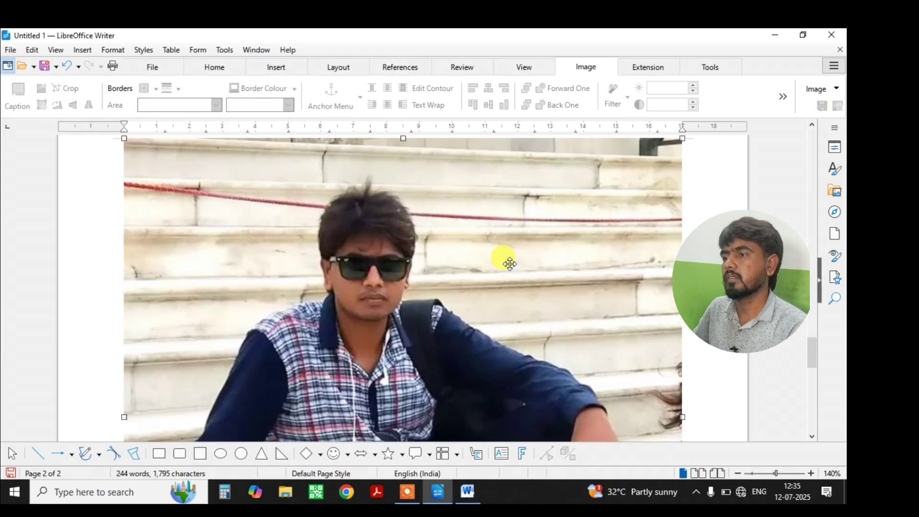
{"action": "left_click_drag", "start_coordinate": [680, 140], "coordinate": [369, 289]}
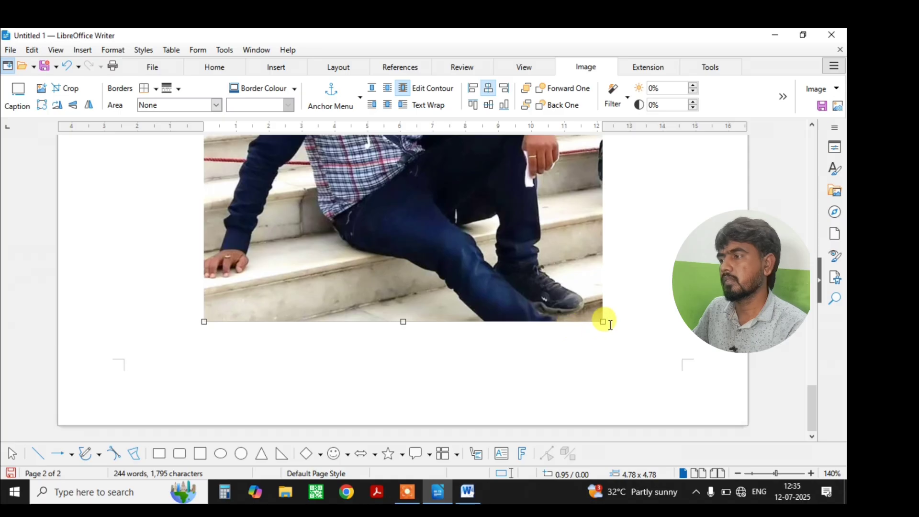
{"action": "left_click_drag", "start_coordinate": [602, 324], "coordinate": [330, 191]}
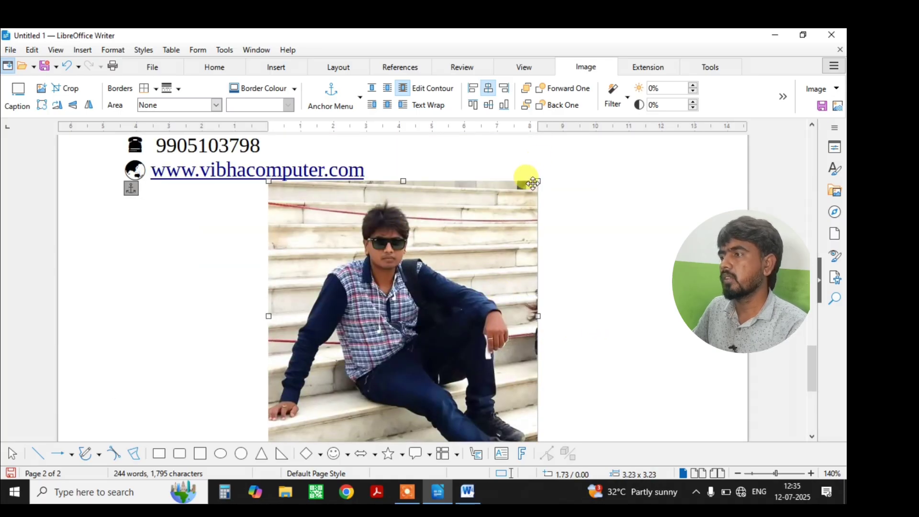
{"action": "left_click_drag", "start_coordinate": [538, 180], "coordinate": [497, 221]}
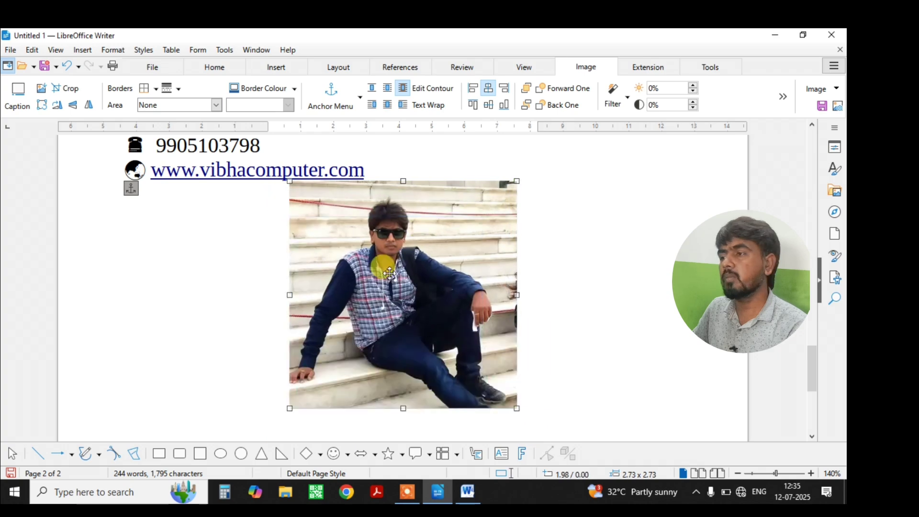
{"action": "left_click_drag", "start_coordinate": [378, 267], "coordinate": [558, 273]}
{"action": "left_click_drag", "start_coordinate": [425, 275], "coordinate": [516, 307]}
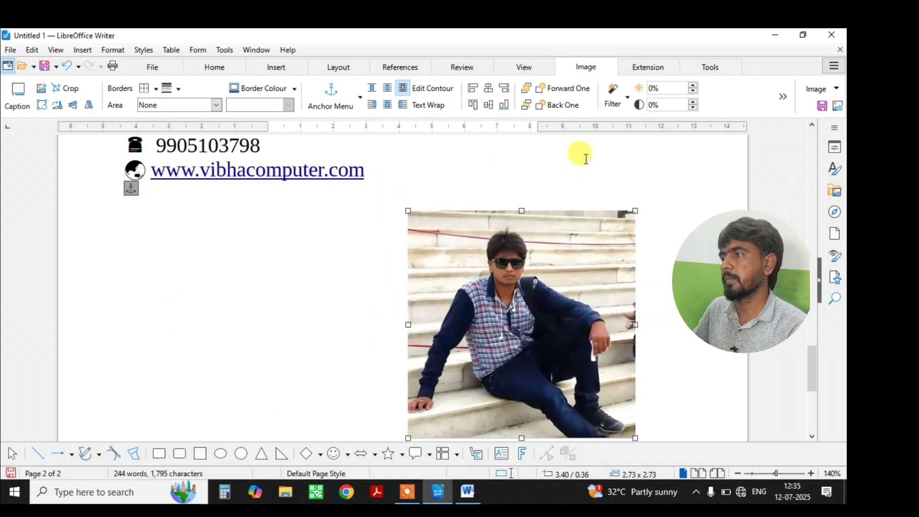
{"action": "left_click_drag", "start_coordinate": [597, 277], "coordinate": [564, 262]}
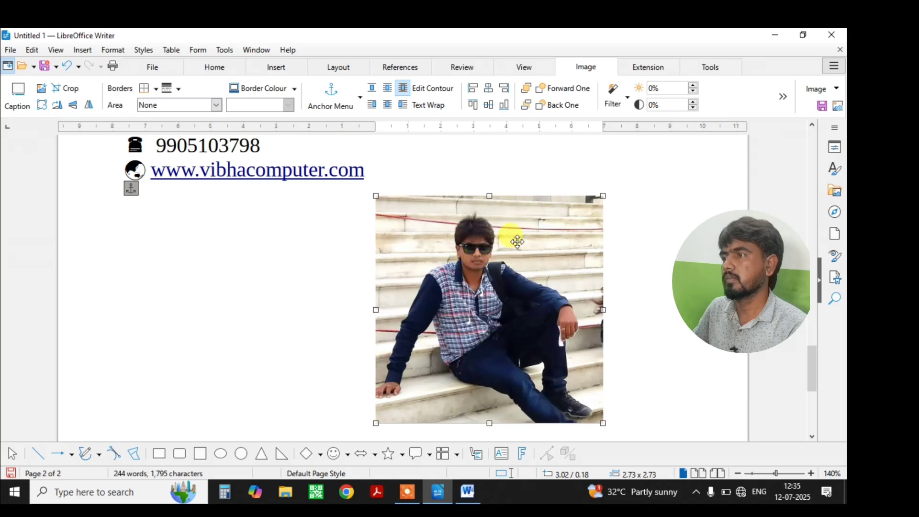
Insert a page break so the website line and photo move to page 3.
{"action": "left_click", "coordinate": [648, 211]}
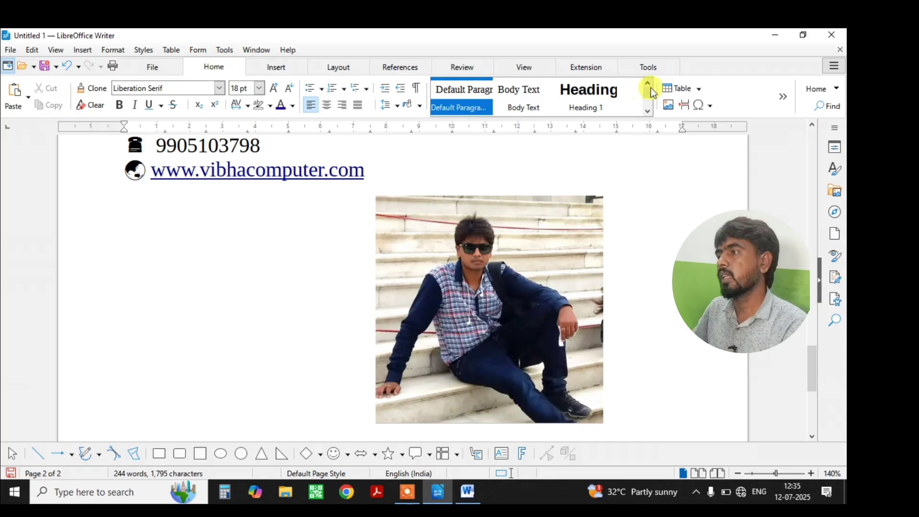
{"action": "scroll", "coordinate": [328, 213], "scroll_direction": "up", "scroll_amount": 5}
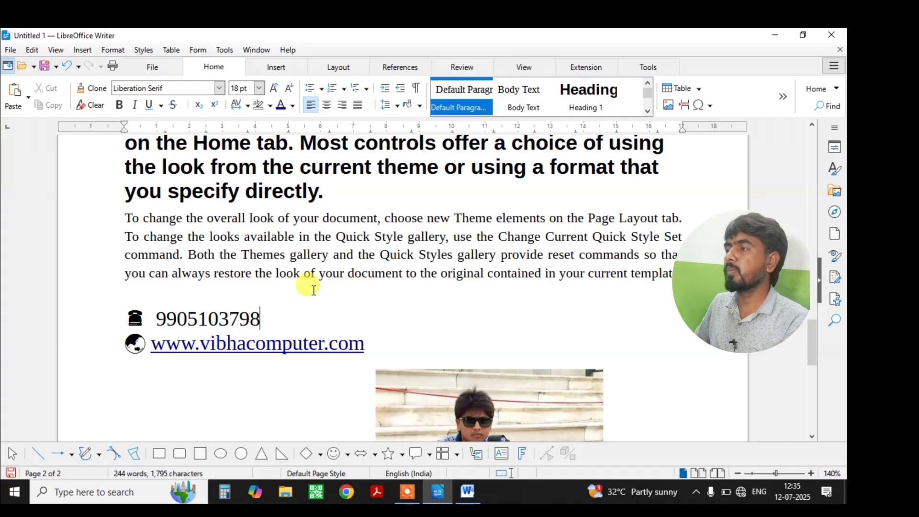
{"action": "left_click", "coordinate": [688, 105]}
{"action": "scroll", "coordinate": [405, 270], "scroll_direction": "up", "scroll_amount": 10}
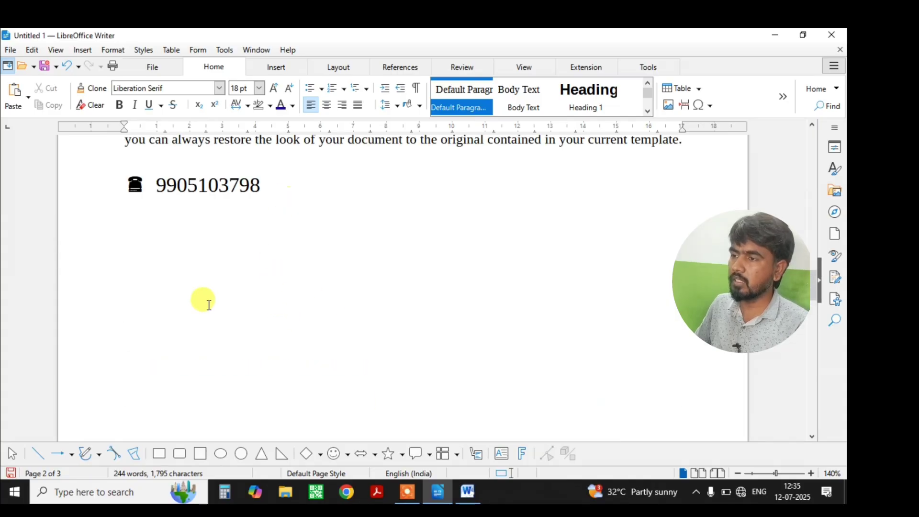
{"action": "scroll", "coordinate": [250, 367], "scroll_direction": "down", "scroll_amount": 8}
{"action": "scroll", "coordinate": [256, 383], "scroll_direction": "down", "scroll_amount": 5}
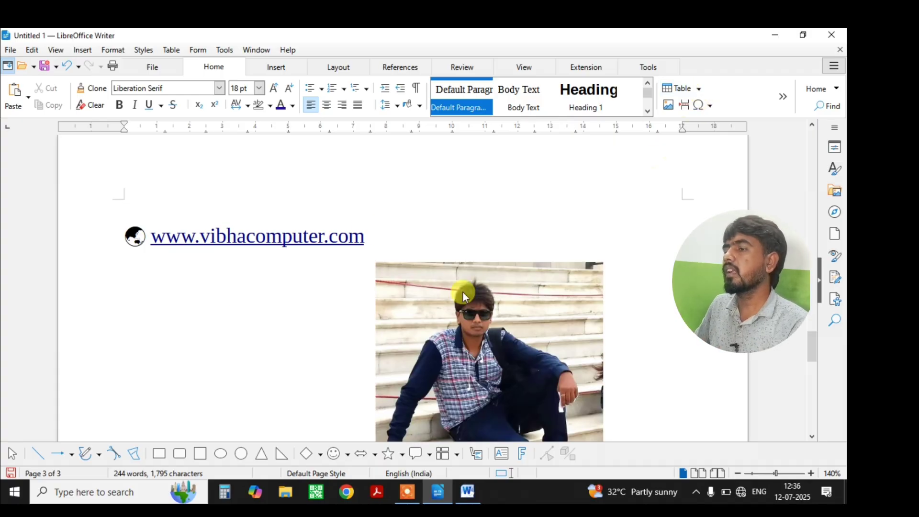
{"action": "scroll", "coordinate": [423, 372], "scroll_direction": "down", "scroll_amount": 5}
{"action": "scroll", "coordinate": [421, 370], "scroll_direction": "up", "scroll_amount": 5}
{"action": "scroll", "coordinate": [421, 369], "scroll_direction": "down", "scroll_amount": 6}
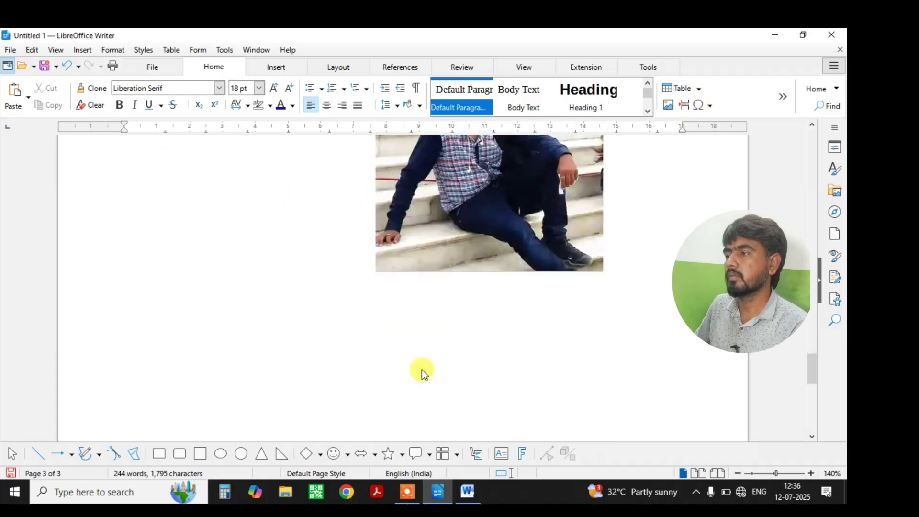
{"action": "scroll", "coordinate": [207, 310], "scroll_direction": "down", "scroll_amount": 3}
Place the cursor on the empty line below the phone number.
{"action": "left_click", "coordinate": [188, 259]}
{"action": "scroll", "coordinate": [281, 312], "scroll_direction": "down", "scroll_amount": 8}
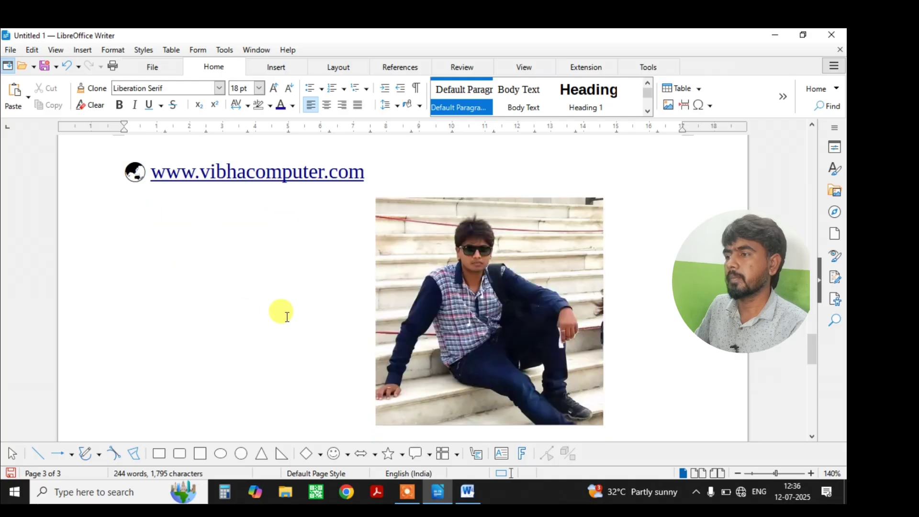
{"action": "scroll", "coordinate": [406, 265], "scroll_direction": "up", "scroll_amount": 2}
{"action": "scroll", "coordinate": [407, 265], "scroll_direction": "up", "scroll_amount": 10}
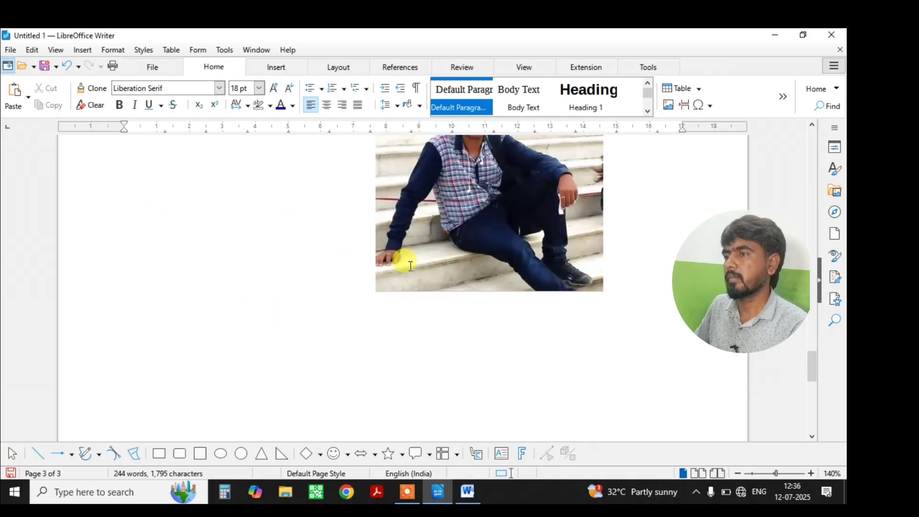
{"action": "scroll", "coordinate": [182, 232], "scroll_direction": "up", "scroll_amount": 4}
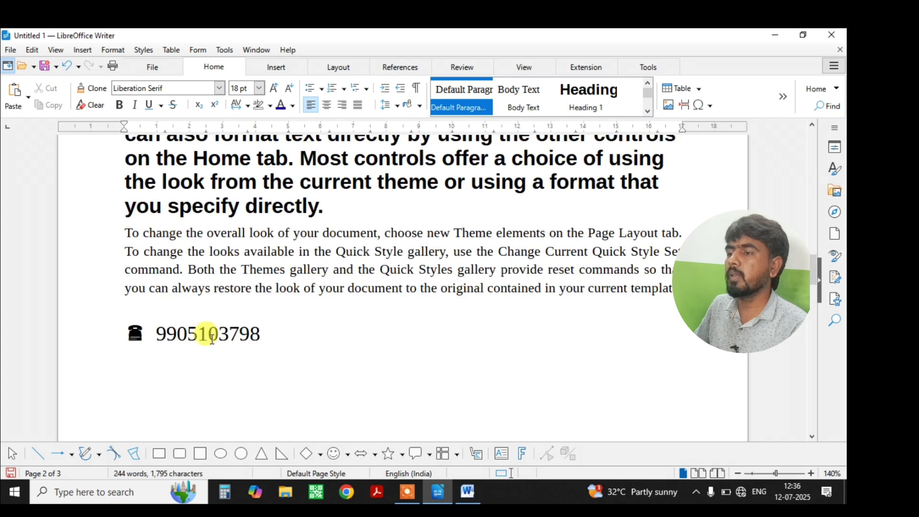
{"action": "left_click", "coordinate": [287, 345]}
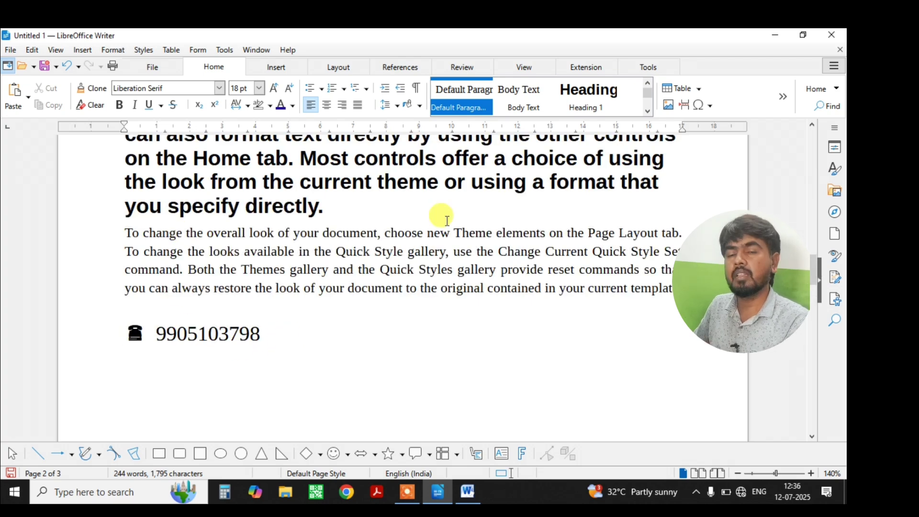
Insert a 5-column, 6-row table with headers class, Board, year, Marks, per.
{"action": "left_click", "coordinate": [700, 88]}
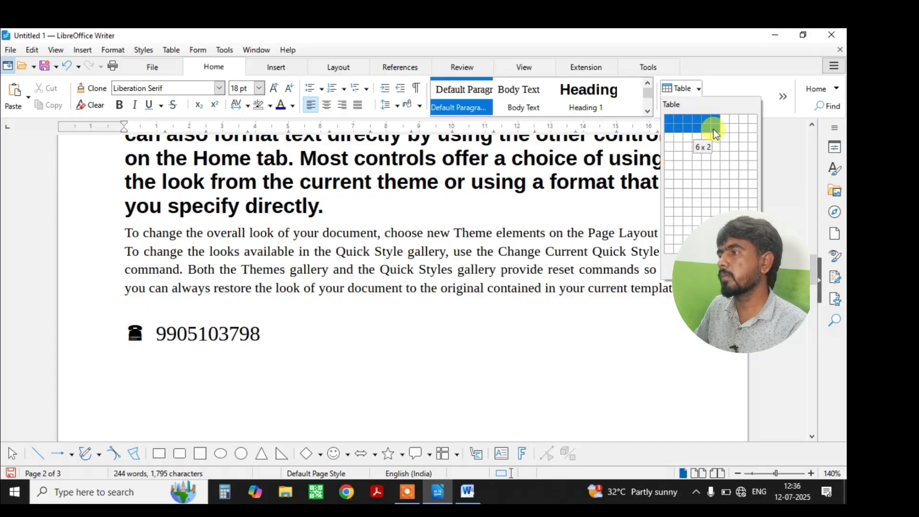
{"action": "left_click", "coordinate": [708, 162]}
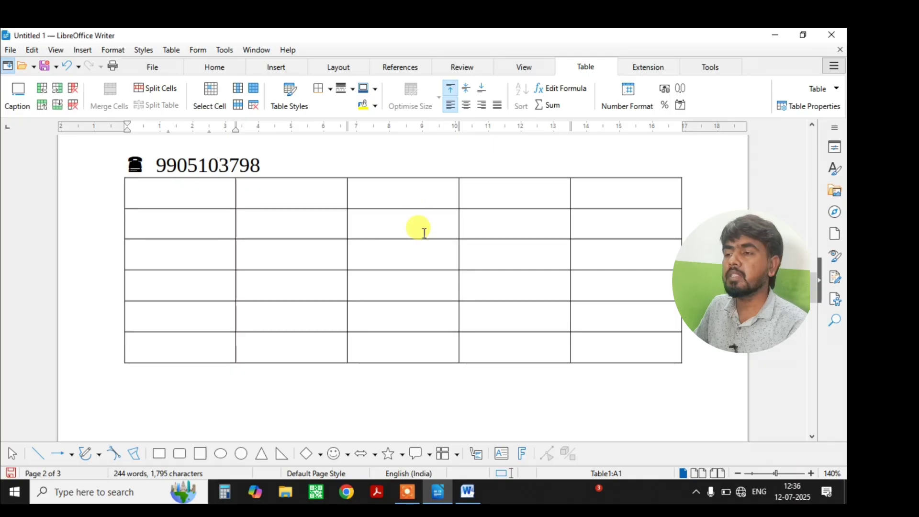
{"action": "type", "text": "class"}
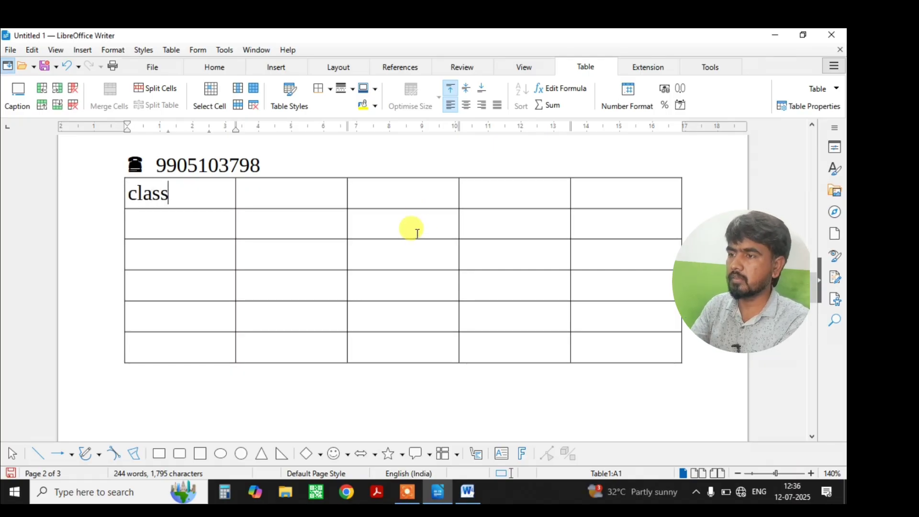
{"action": "key", "text": "Tab"}
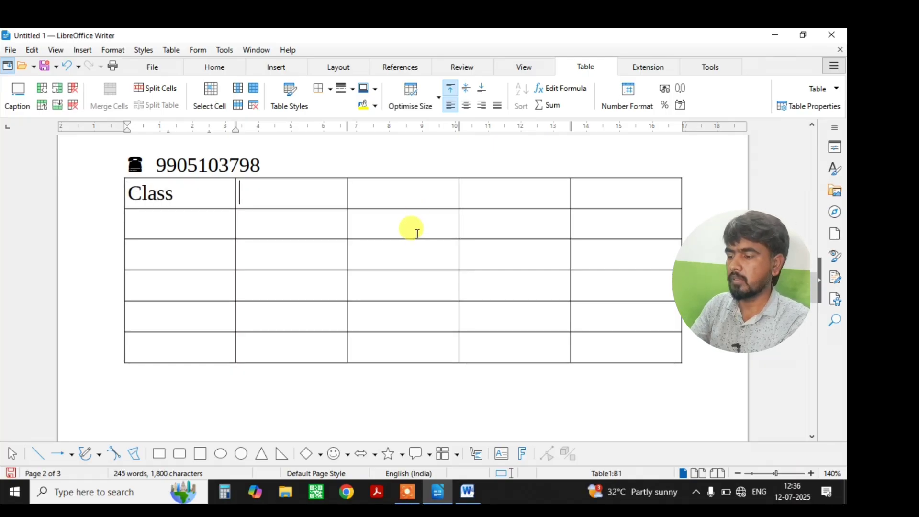
{"action": "type", "text": "Board"}
{"action": "key", "text": "Tab"}
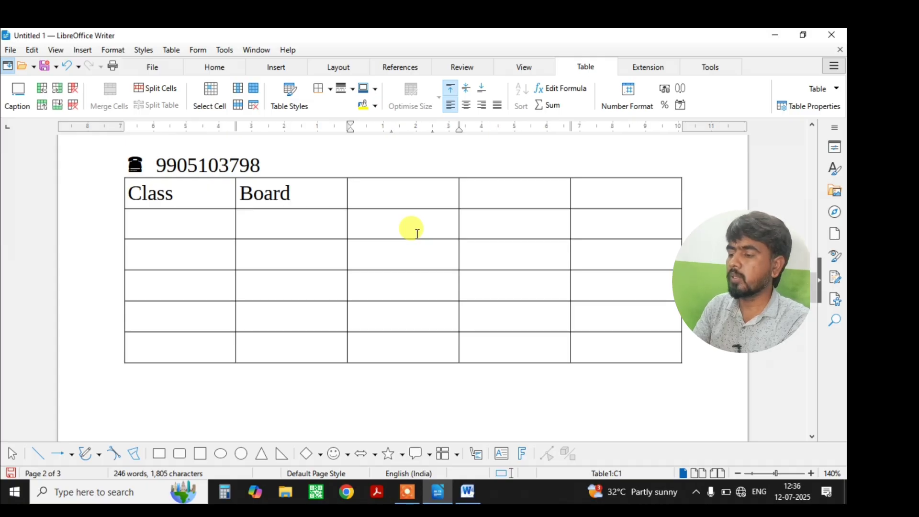
{"action": "type", "text": "year"}
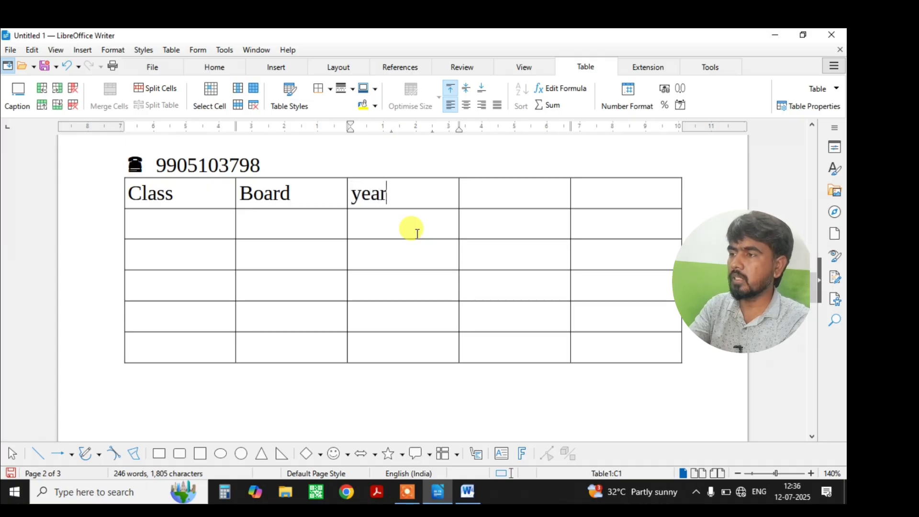
{"action": "key", "text": "Tab"}
{"action": "type", "text": "Marks"}
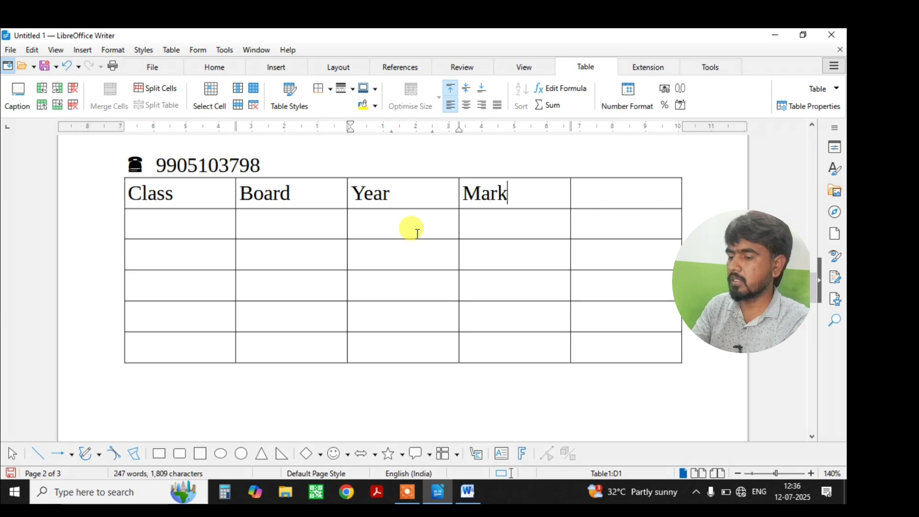
{"action": "key", "text": "Tab"}
{"action": "type", "text": "p"}
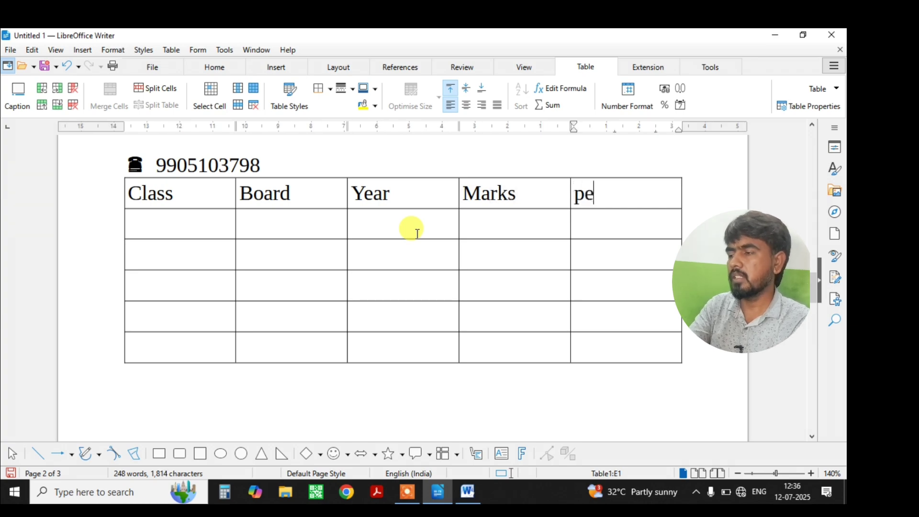
{"action": "type", "text": "er"}
Enter the class names 10th, 12th, graduation, pg and Extra in the first column.
{"action": "left_click", "coordinate": [201, 218]}
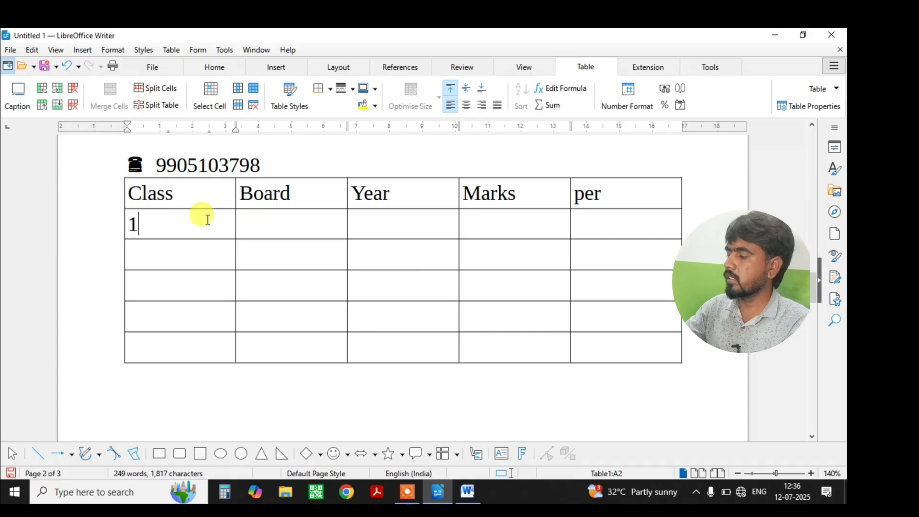
{"action": "type", "text": "10th"}
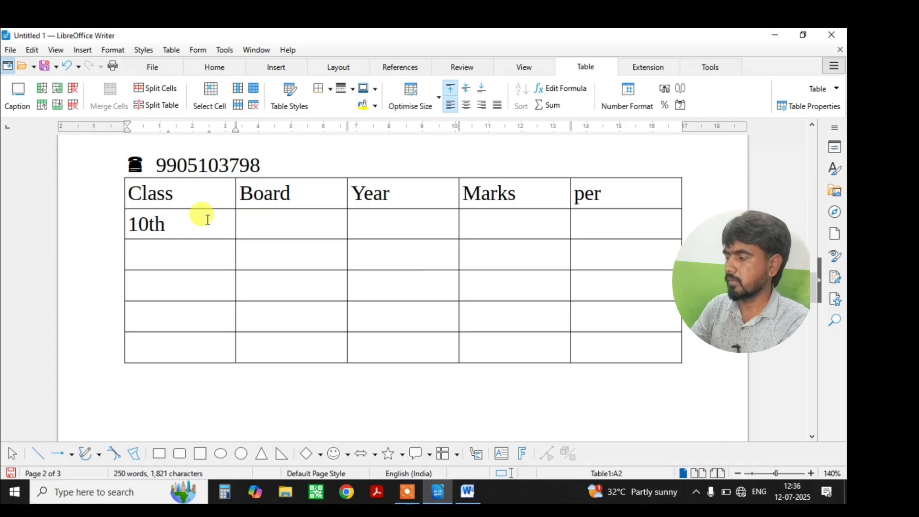
{"action": "type", "text": "12th"}
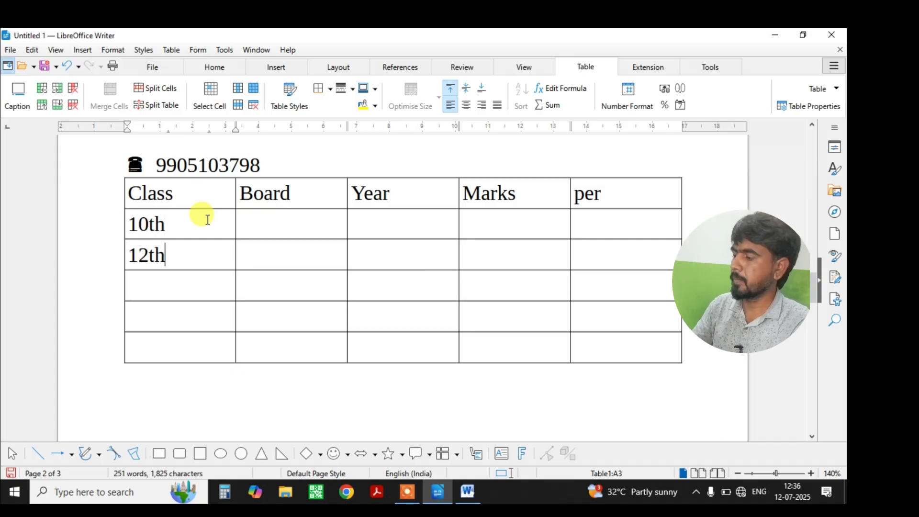
{"action": "key", "text": "Down"}
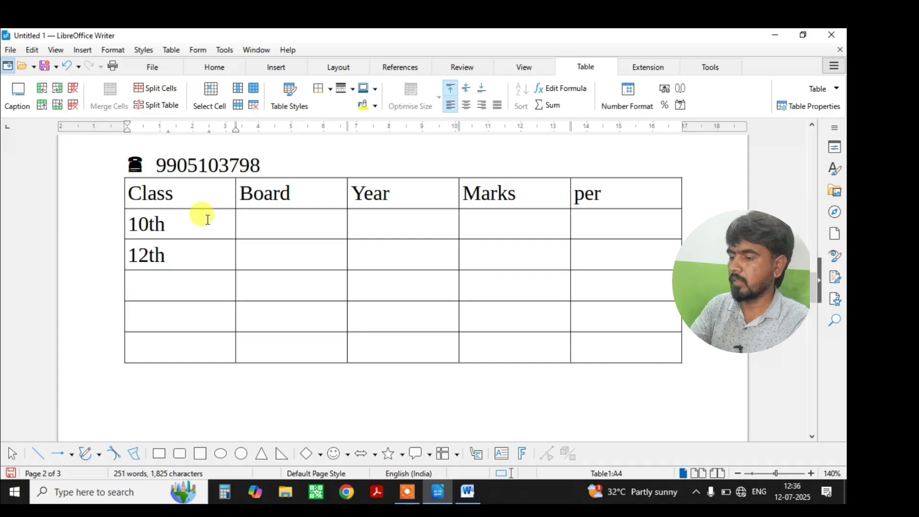
{"action": "type", "text": "gra"}
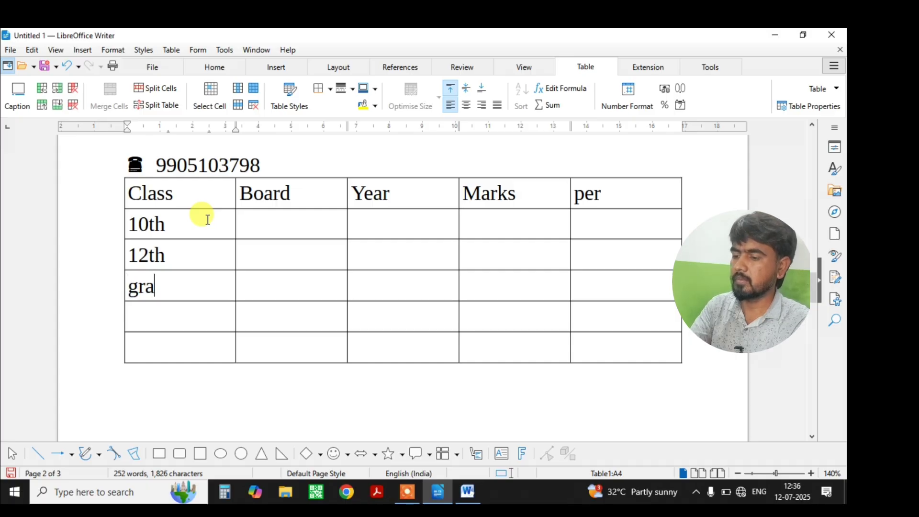
{"action": "type", "text": "duatio"}
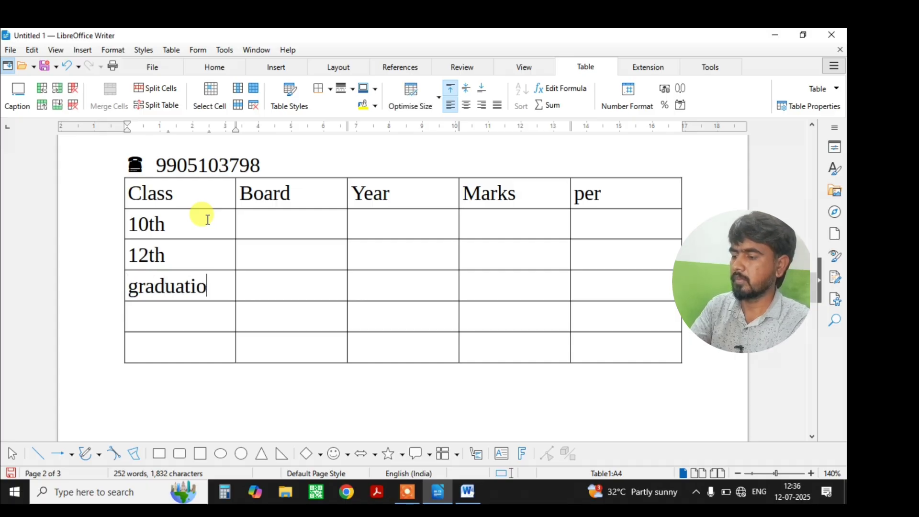
{"action": "type", "text": "p"}
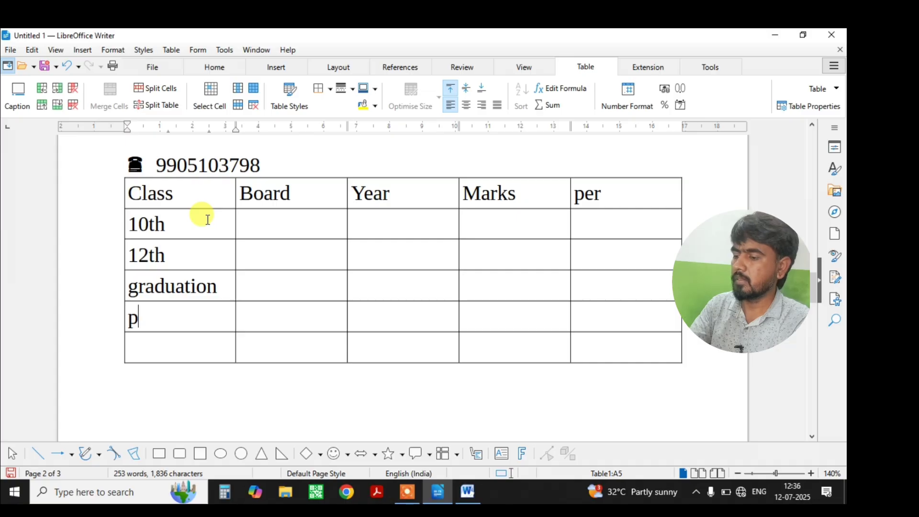
{"action": "type", "text": "g"}
{"action": "key", "text": "Down"}
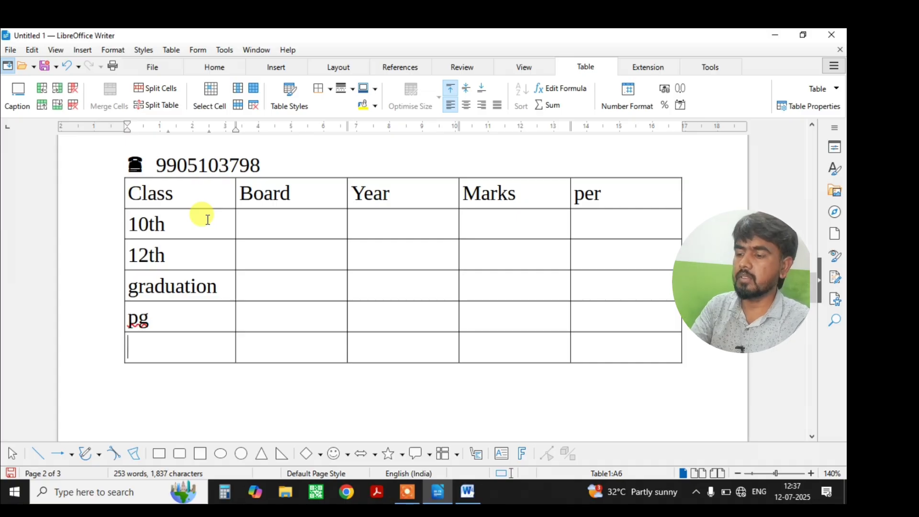
{"action": "type", "text": "Extra"}
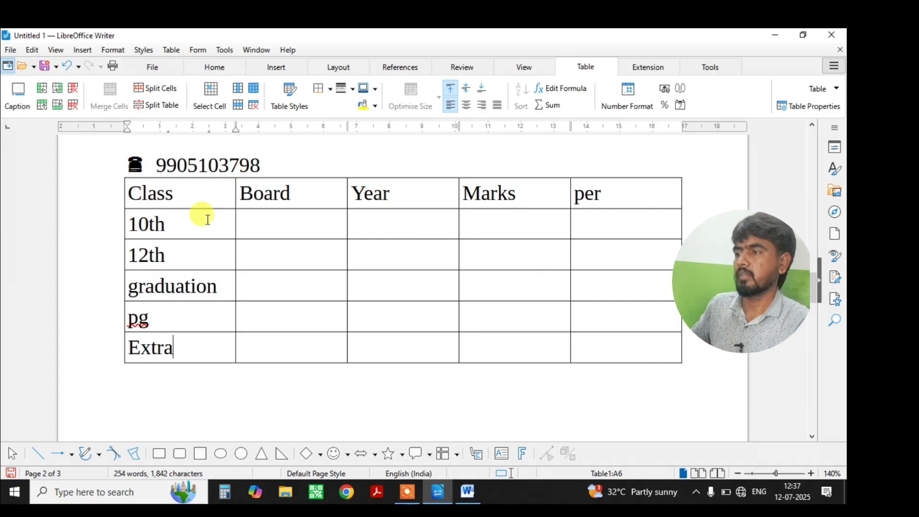
Fill the 10th row's Board, Year, Marks and per cells with jac, 2022, 400, 80.
{"action": "left_click", "coordinate": [288, 223]}
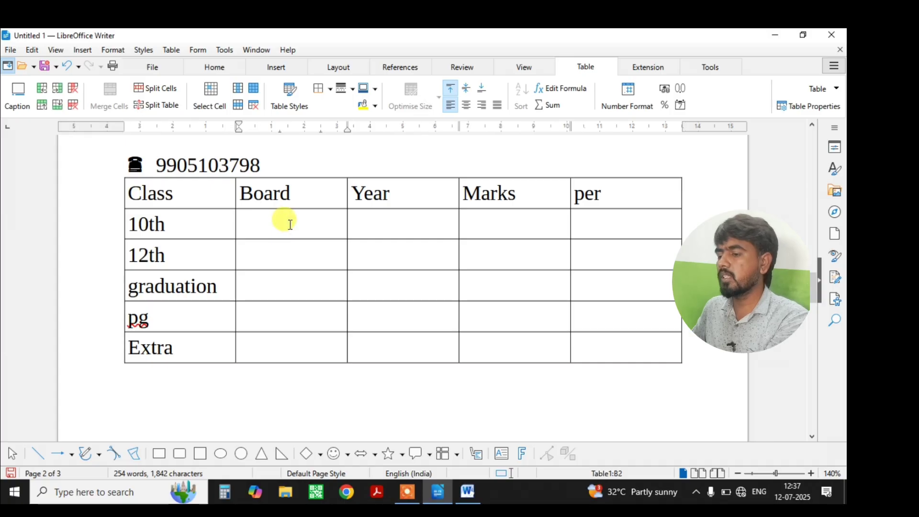
{"action": "type", "text": "jac"}
{"action": "left_click", "coordinate": [412, 225]}
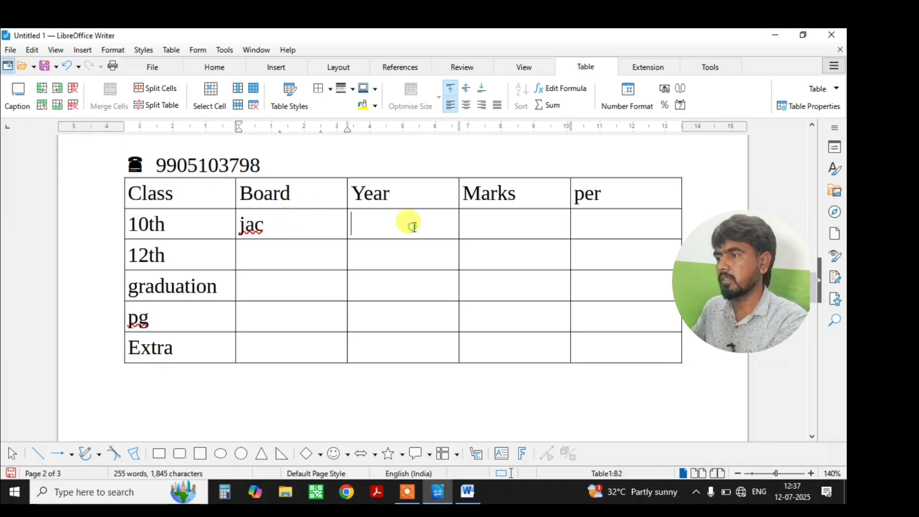
{"action": "type", "text": "20"}
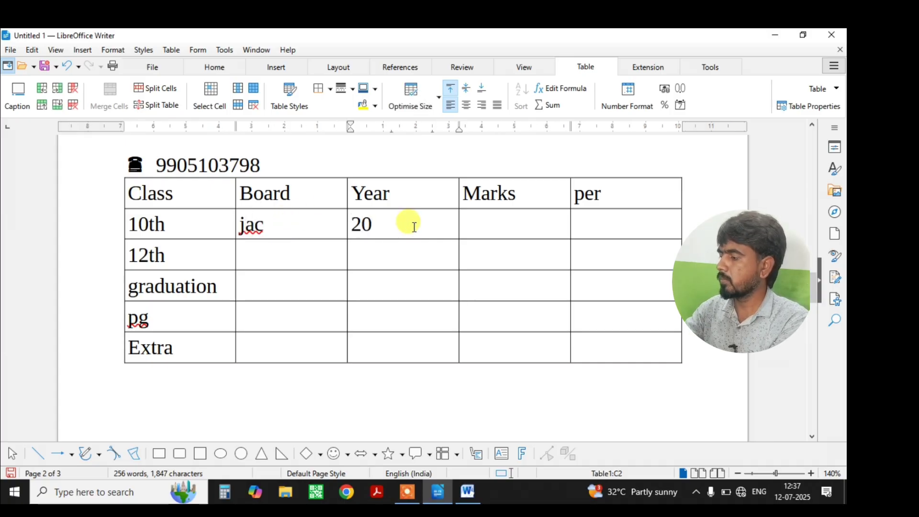
{"action": "type", "text": "22"}
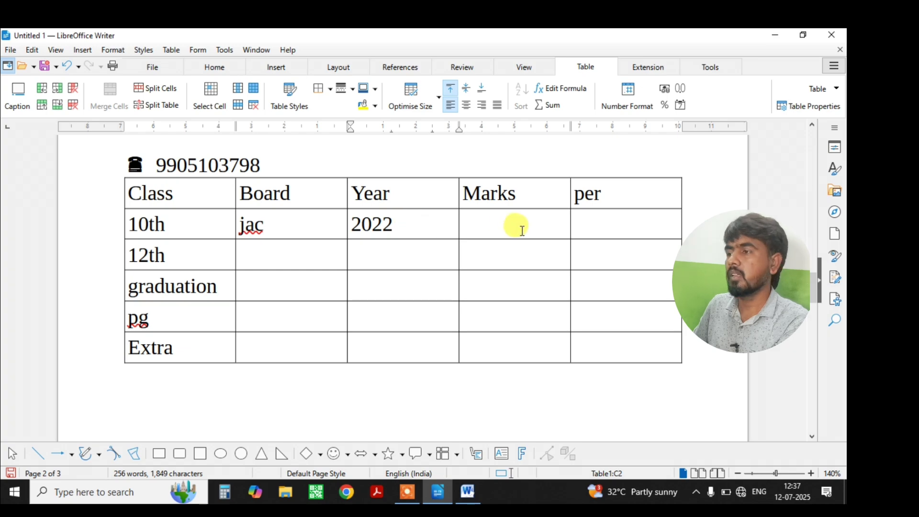
{"action": "left_click", "coordinate": [510, 227]}
{"action": "type", "text": "4"}
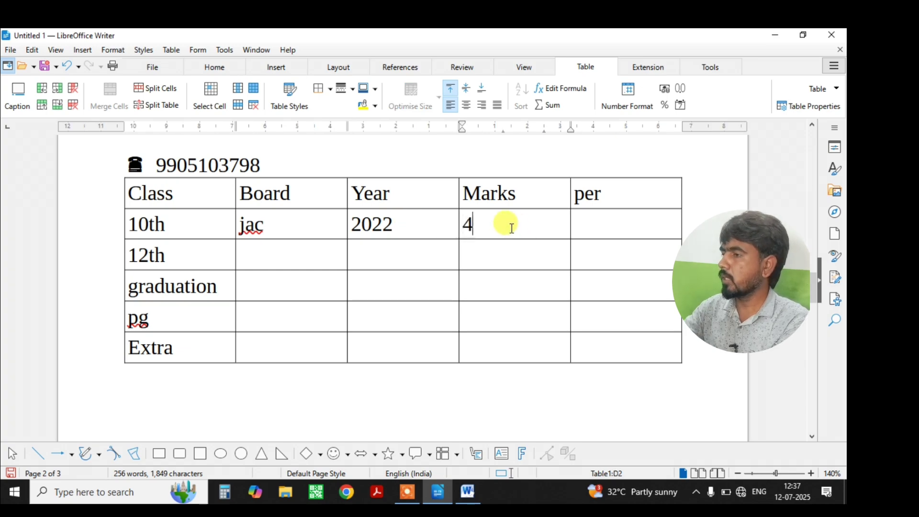
{"action": "type", "text": "00"}
{"action": "left_click", "coordinate": [583, 222]}
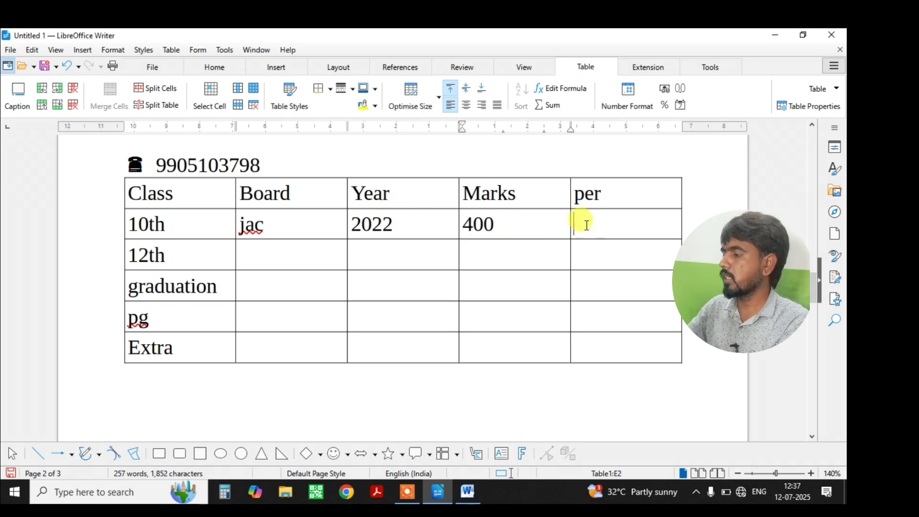
{"action": "type", "text": "80"}
{"action": "left_click_drag", "start_coordinate": [245, 224], "coordinate": [281, 228]}
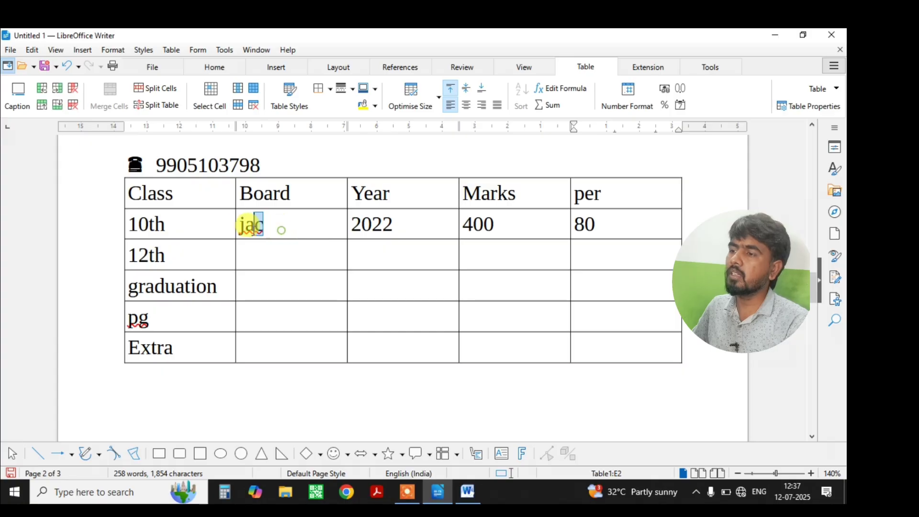
{"action": "left_click_drag", "start_coordinate": [186, 354], "coordinate": [106, 206]}
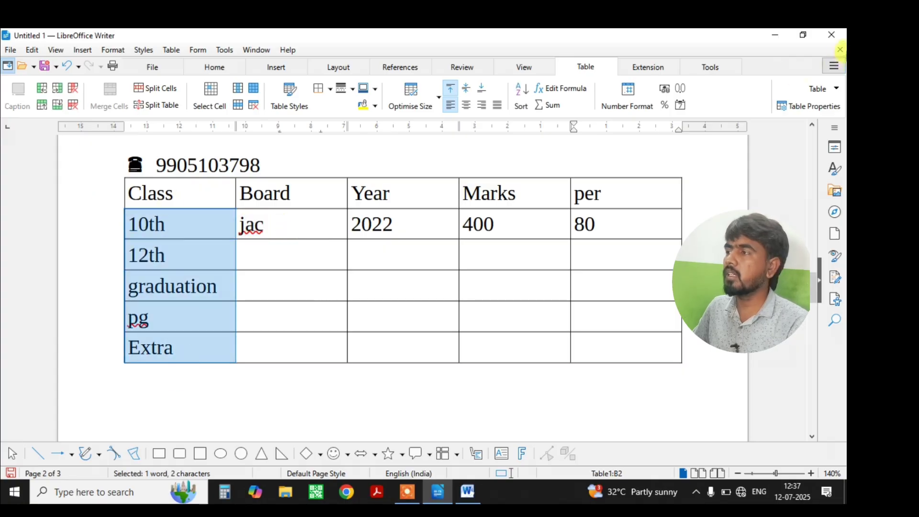
Change the word graduation to UPPERCASE.
{"action": "left_click", "coordinate": [573, 255]}
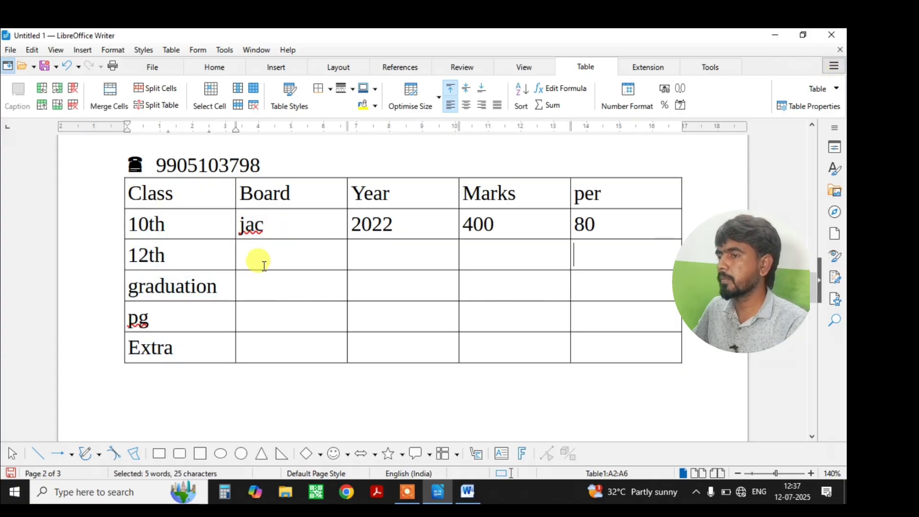
{"action": "left_click", "coordinate": [207, 286]}
{"action": "left_click_drag", "start_coordinate": [211, 286], "coordinate": [113, 285]}
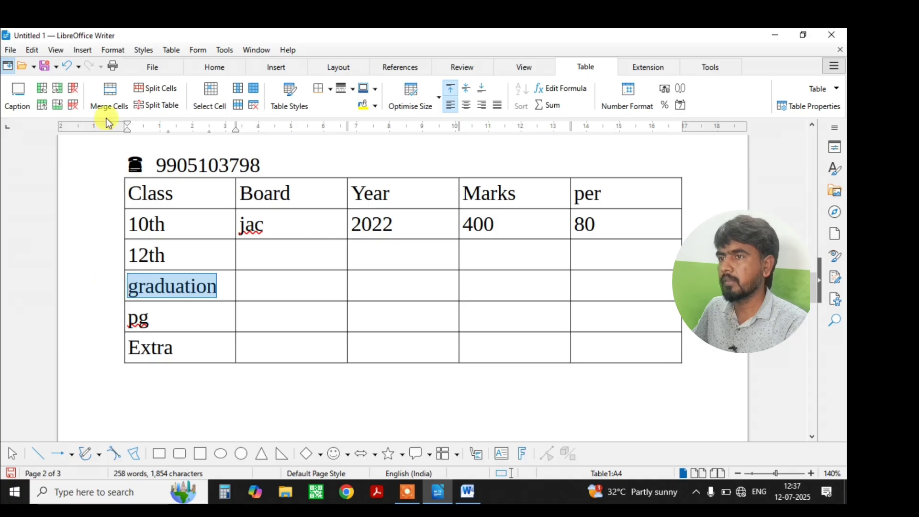
{"action": "left_click", "coordinate": [232, 65]}
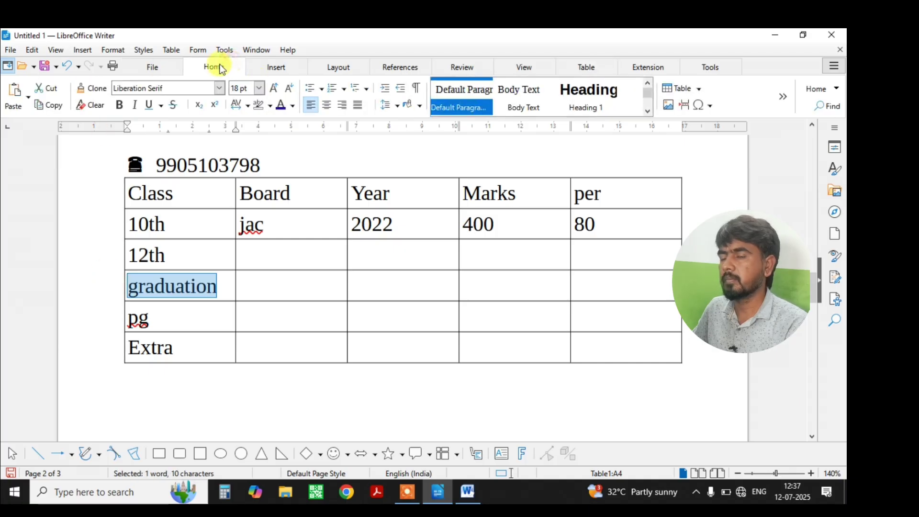
{"action": "left_click", "coordinate": [823, 89]}
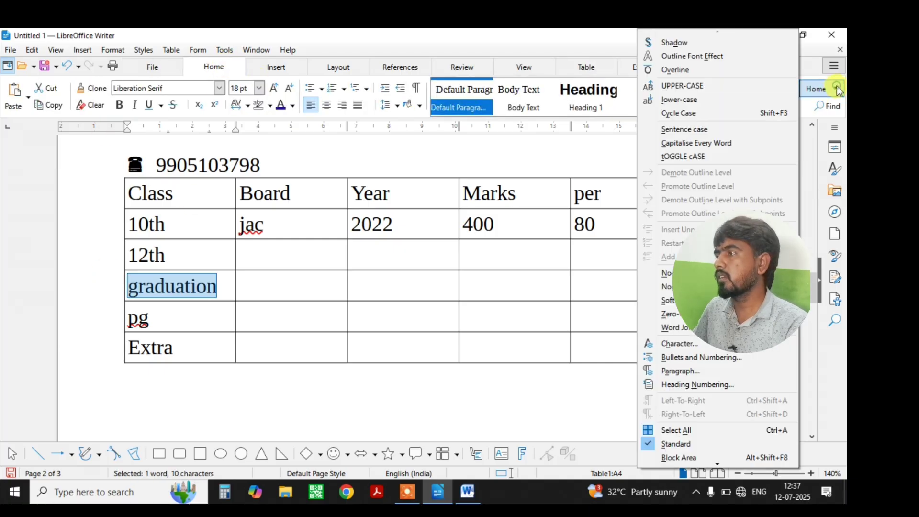
{"action": "left_click", "coordinate": [717, 91]}
Select the whole qualifications table and convert all its text to UPPERCASE.
{"action": "left_click_drag", "start_coordinate": [630, 376], "coordinate": [206, 200]}
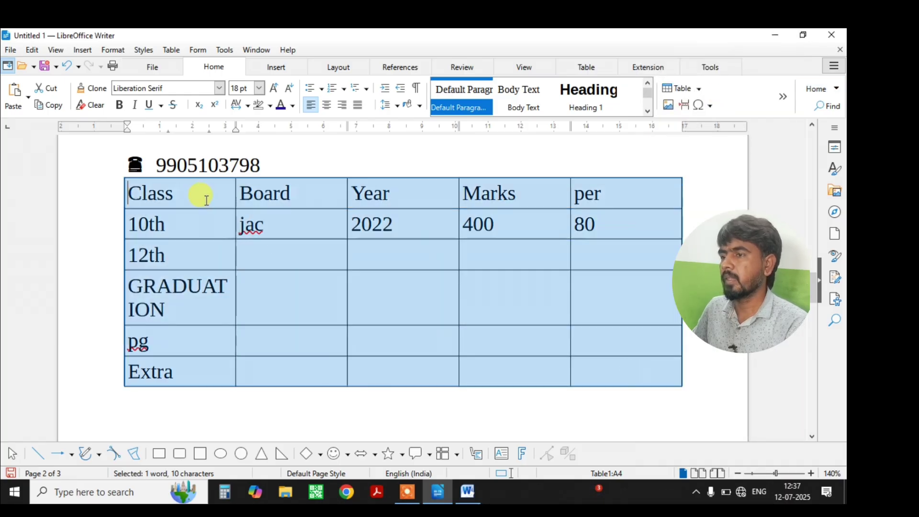
{"action": "left_click", "coordinate": [836, 87]}
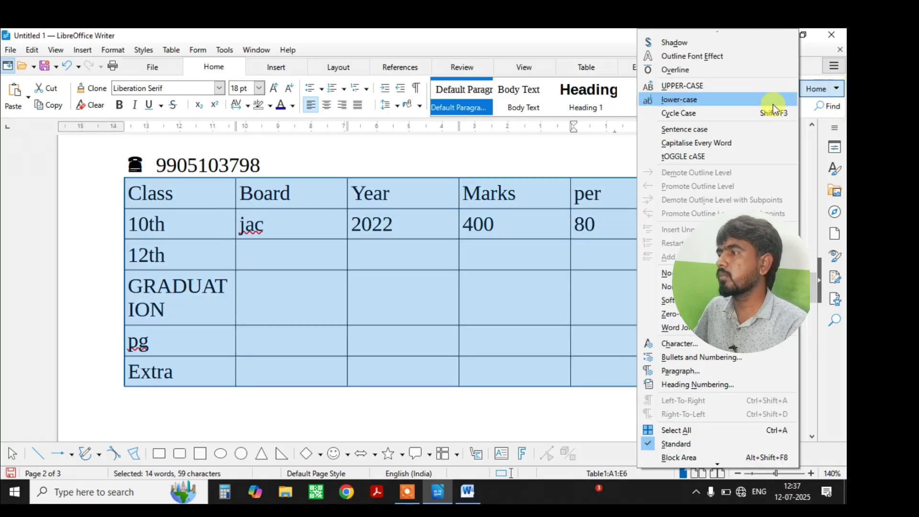
{"action": "left_click", "coordinate": [207, 68]}
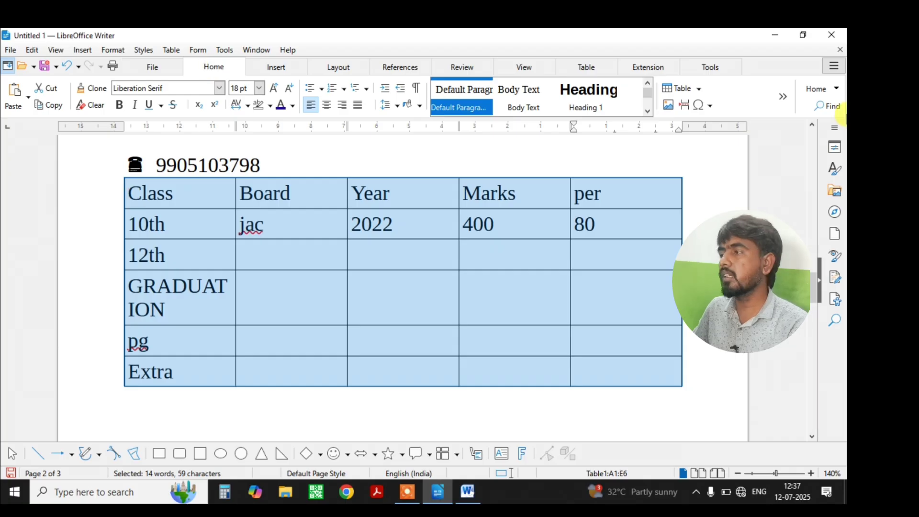
{"action": "left_click", "coordinate": [838, 91]}
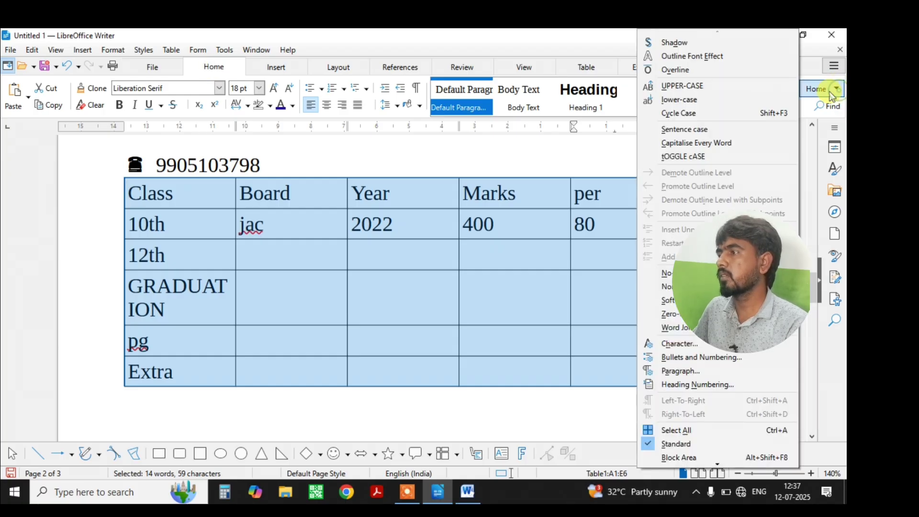
{"action": "left_click", "coordinate": [712, 85]}
{"action": "left_click", "coordinate": [483, 224]}
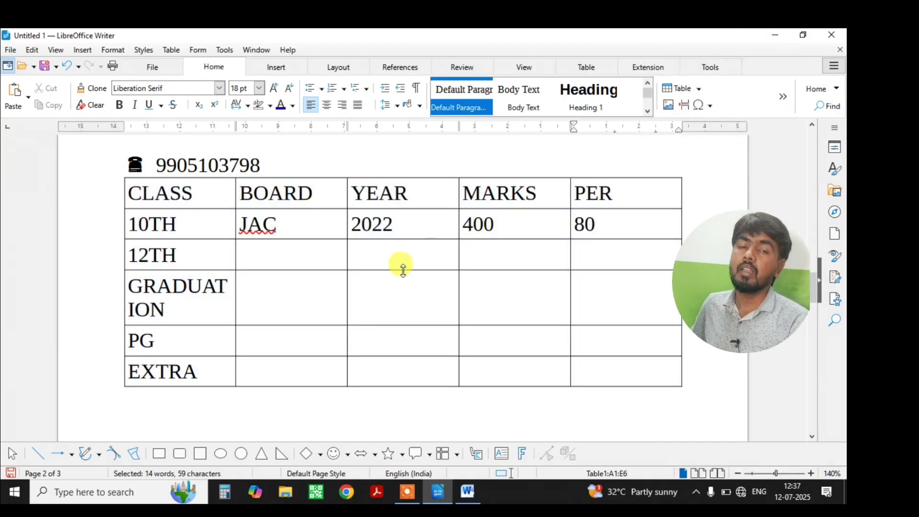
Give the header row cells CLASS through PER a Yellow cell background.
{"action": "left_click", "coordinate": [286, 257]}
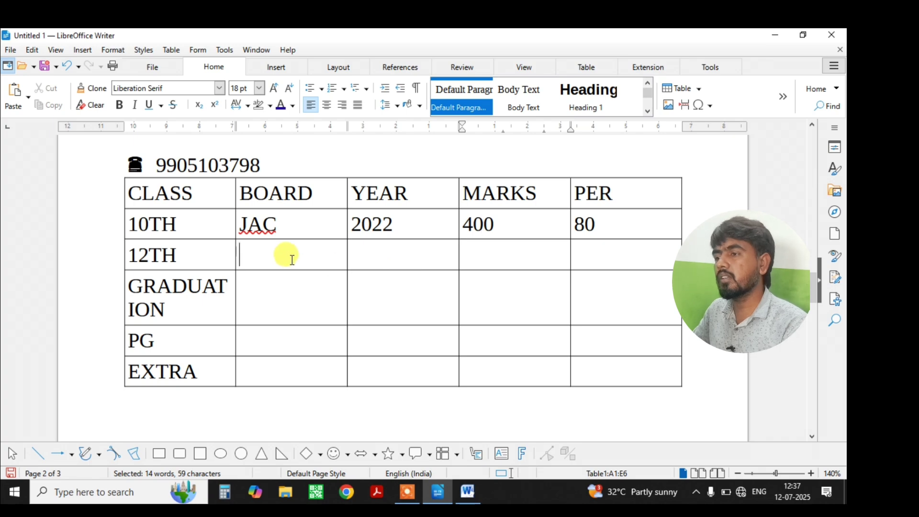
{"action": "left_click", "coordinate": [573, 70]}
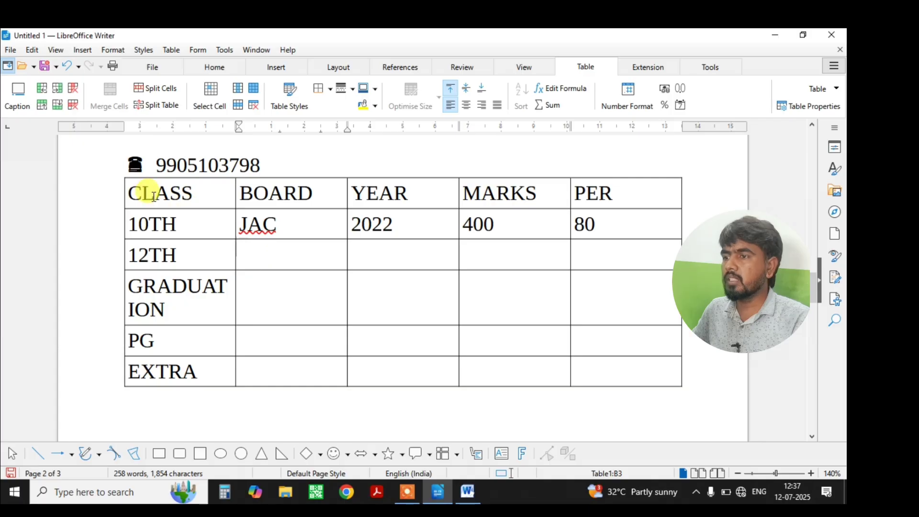
{"action": "left_click_drag", "start_coordinate": [148, 188], "coordinate": [590, 189]}
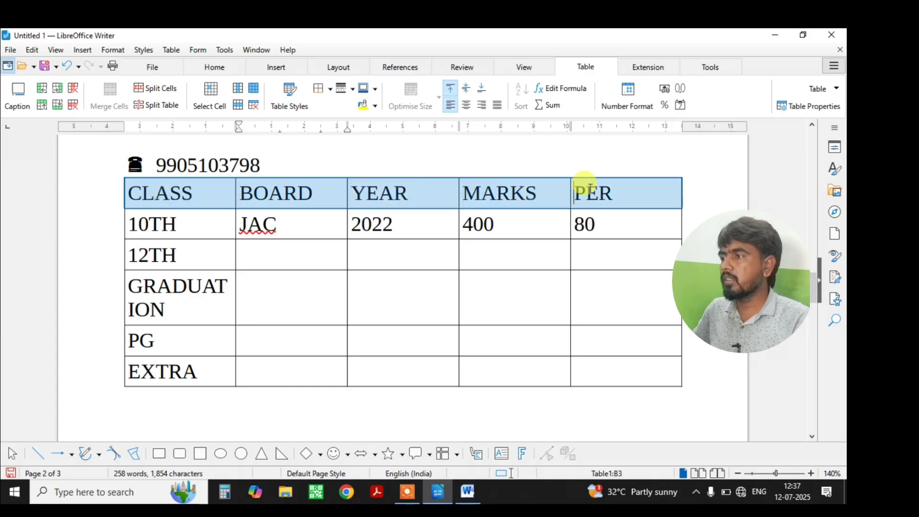
{"action": "left_click", "coordinate": [375, 106]}
{"action": "left_click", "coordinate": [367, 191]}
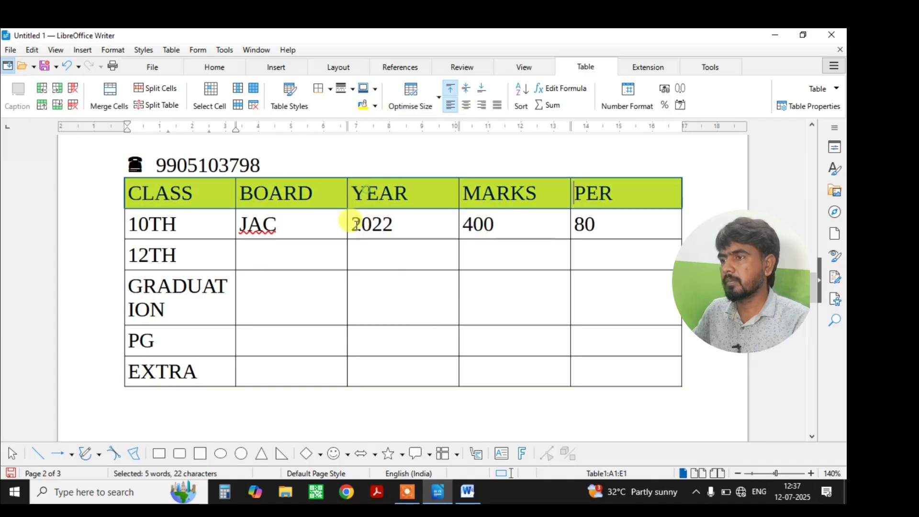
{"action": "left_click", "coordinate": [328, 311]}
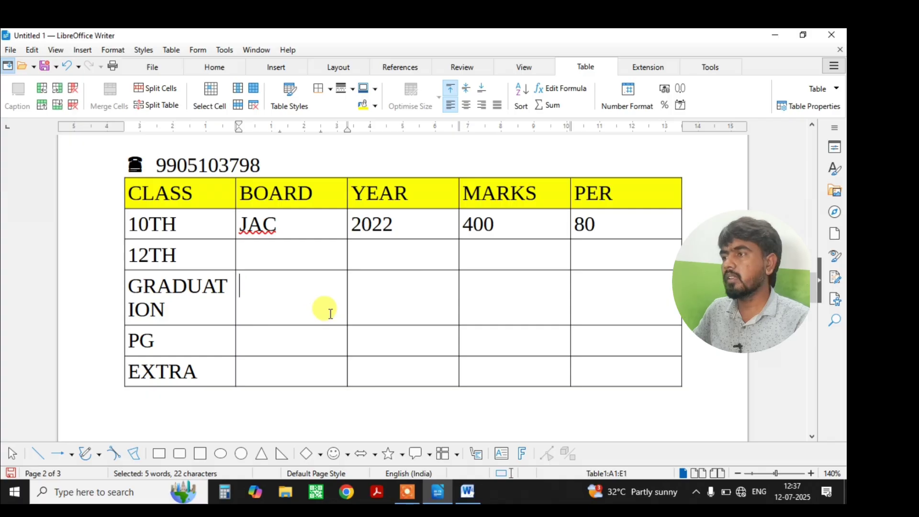
{"action": "left_click", "coordinate": [511, 293]}
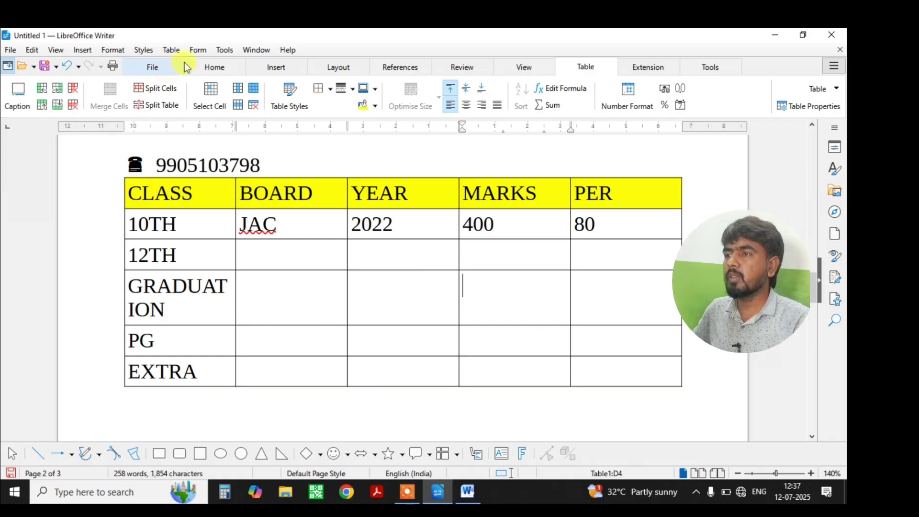
{"action": "left_click", "coordinate": [211, 66]}
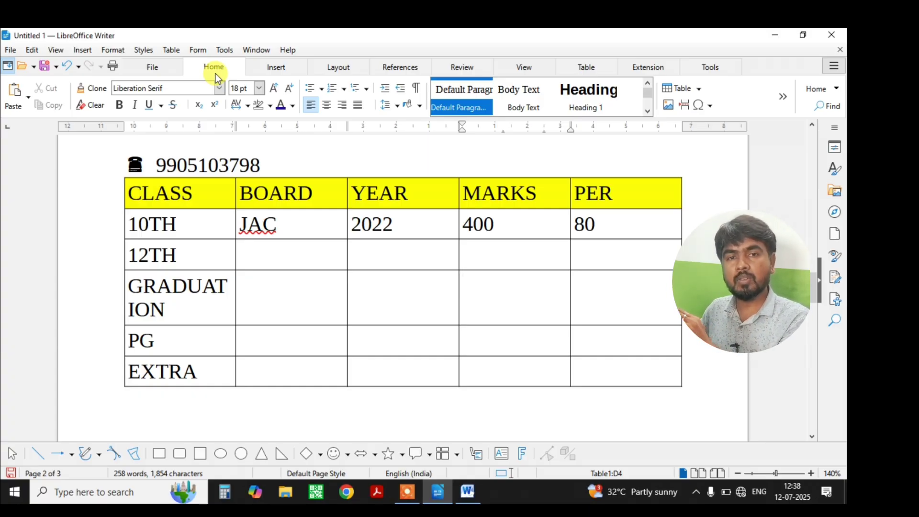
Scroll up to the bold heading paragraph above the table and click inside it.
{"action": "scroll", "coordinate": [208, 199], "scroll_direction": "up", "scroll_amount": 3}
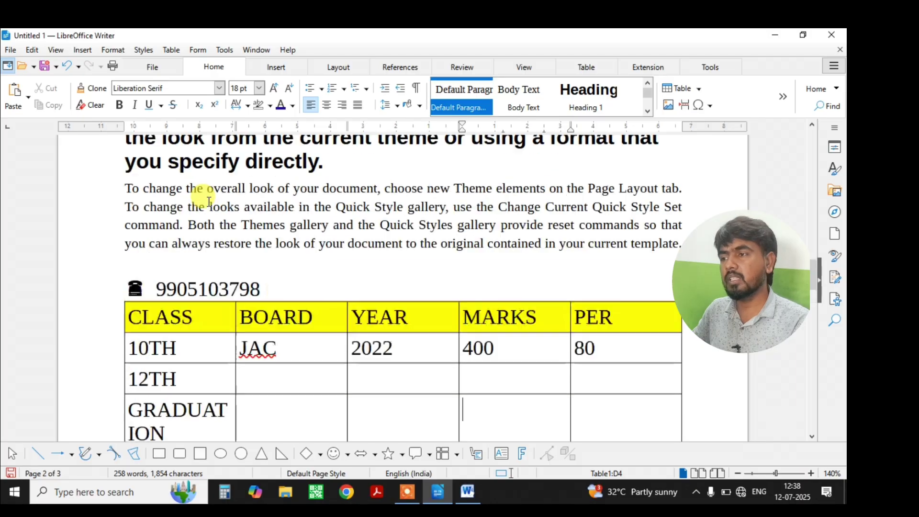
{"action": "scroll", "coordinate": [209, 201], "scroll_direction": "up", "scroll_amount": 8}
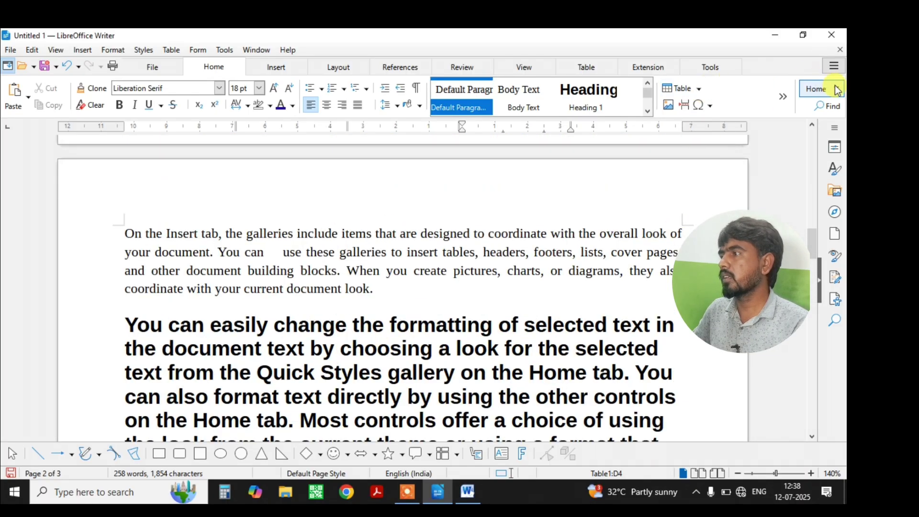
{"action": "scroll", "coordinate": [550, 222], "scroll_direction": "down", "scroll_amount": 3}
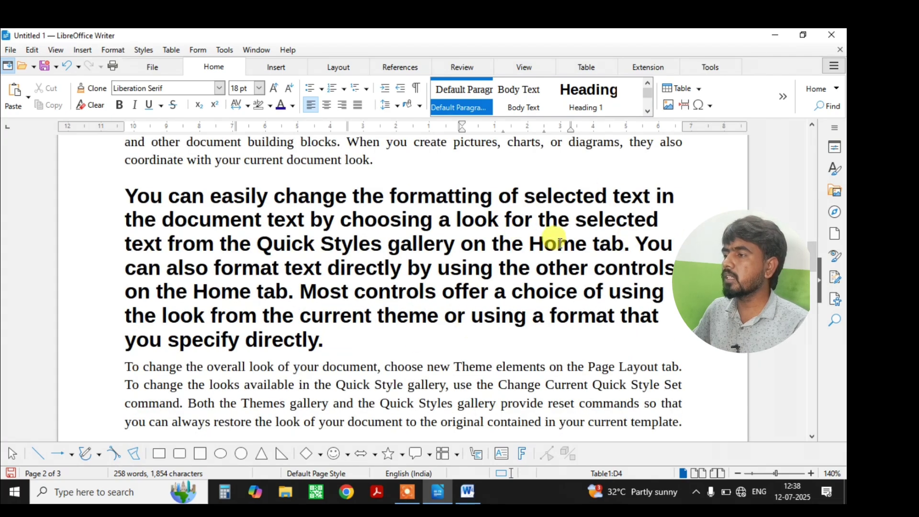
{"action": "left_click", "coordinate": [559, 241]}
Search for 'ho', step through the Home matches, and select both with Find All.
{"action": "left_click", "coordinate": [835, 108]}
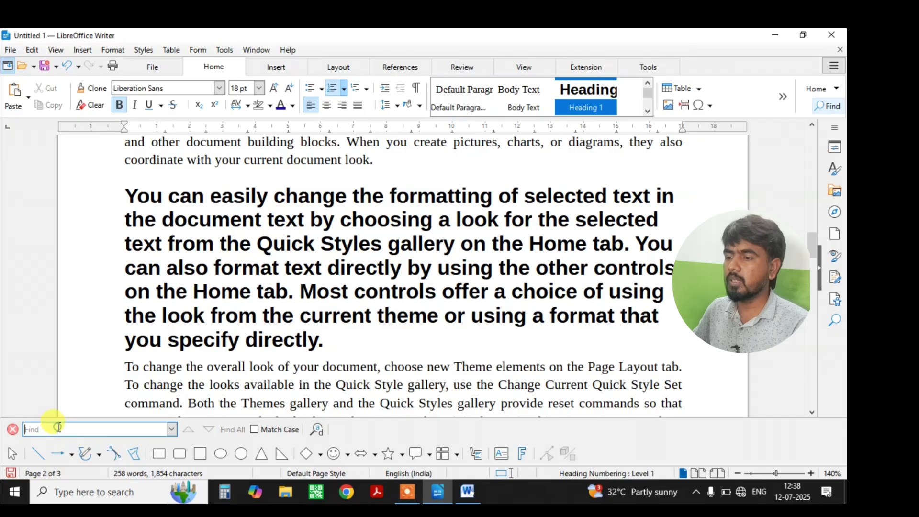
{"action": "type", "text": "home"}
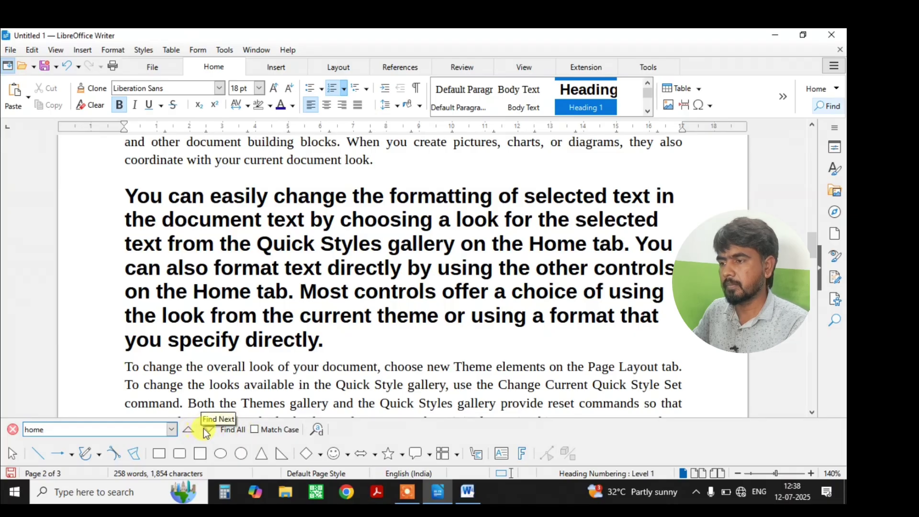
{"action": "left_click", "coordinate": [209, 432]}
{"action": "left_click", "coordinate": [209, 432]}
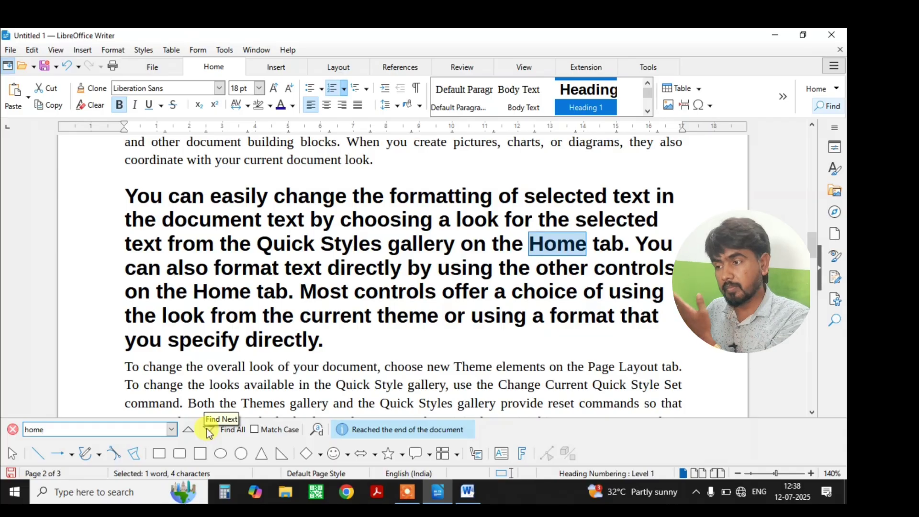
{"action": "left_click", "coordinate": [209, 432]}
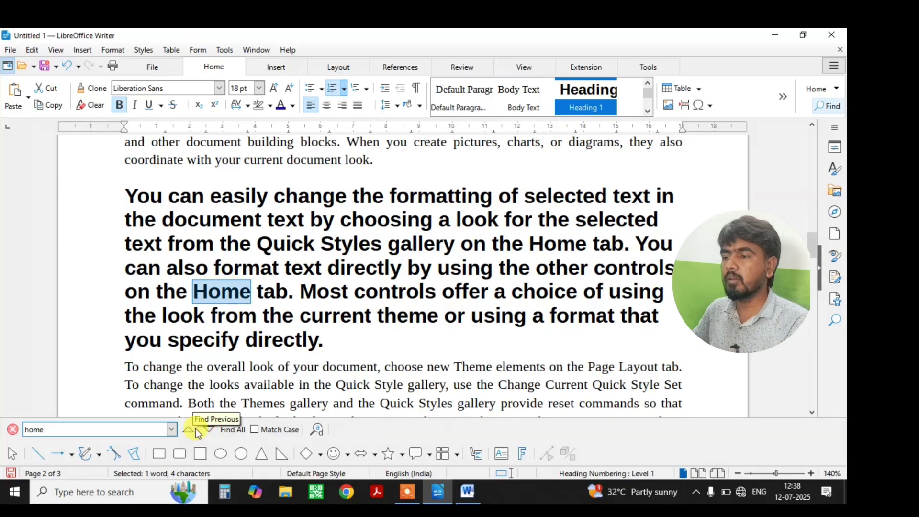
{"action": "left_click", "coordinate": [194, 429]}
{"action": "left_click", "coordinate": [193, 430]}
{"action": "left_click", "coordinate": [195, 432]}
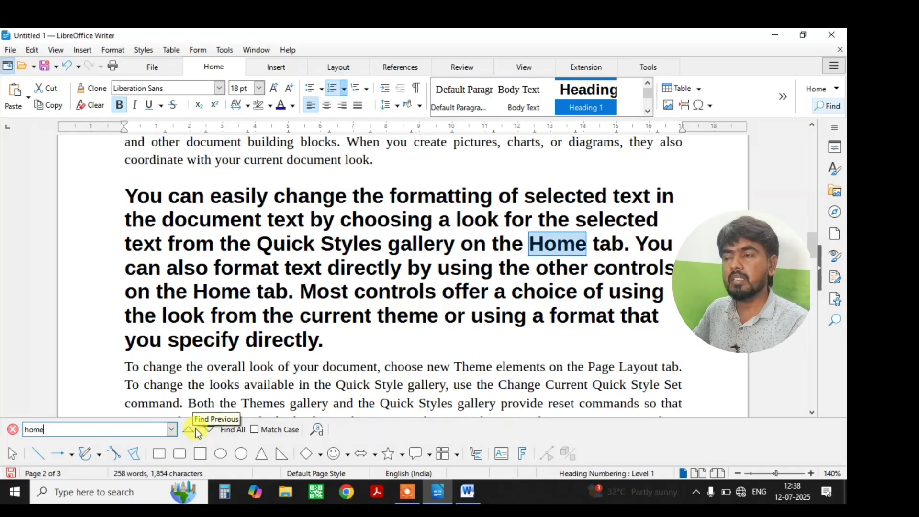
{"action": "left_click", "coordinate": [233, 429]}
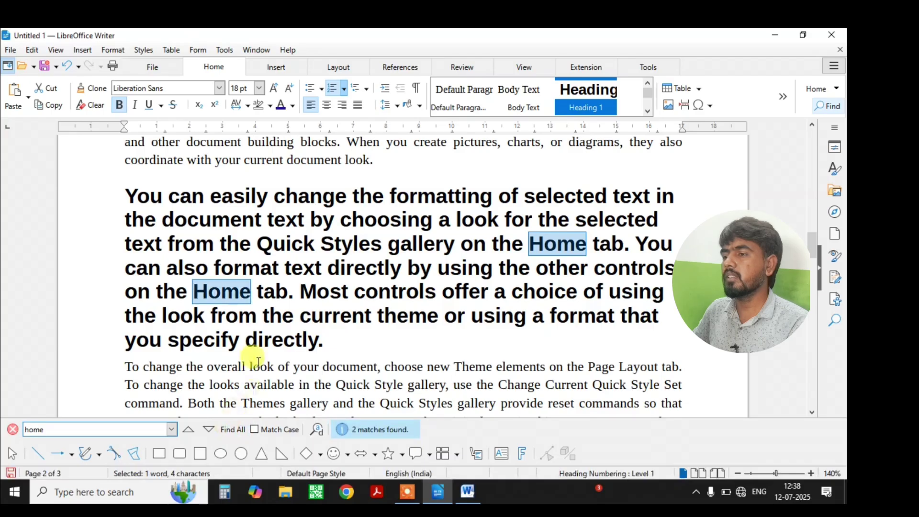
Browse the text case options without applying any, then return to the search term.
{"action": "scroll", "coordinate": [423, 199], "scroll_direction": "up", "scroll_amount": 4}
{"action": "scroll", "coordinate": [452, 272], "scroll_direction": "down", "scroll_amount": 11}
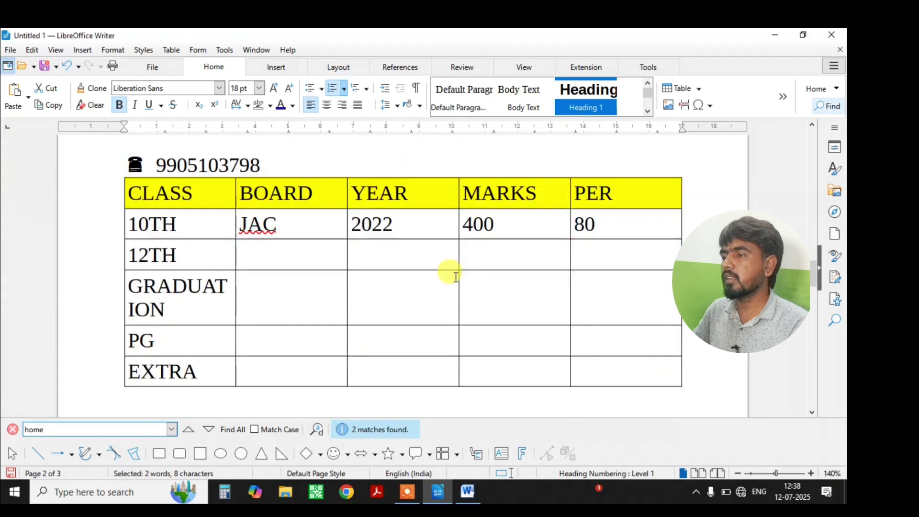
{"action": "scroll", "coordinate": [450, 273], "scroll_direction": "up", "scroll_amount": 1}
{"action": "scroll", "coordinate": [447, 268], "scroll_direction": "up", "scroll_amount": 8}
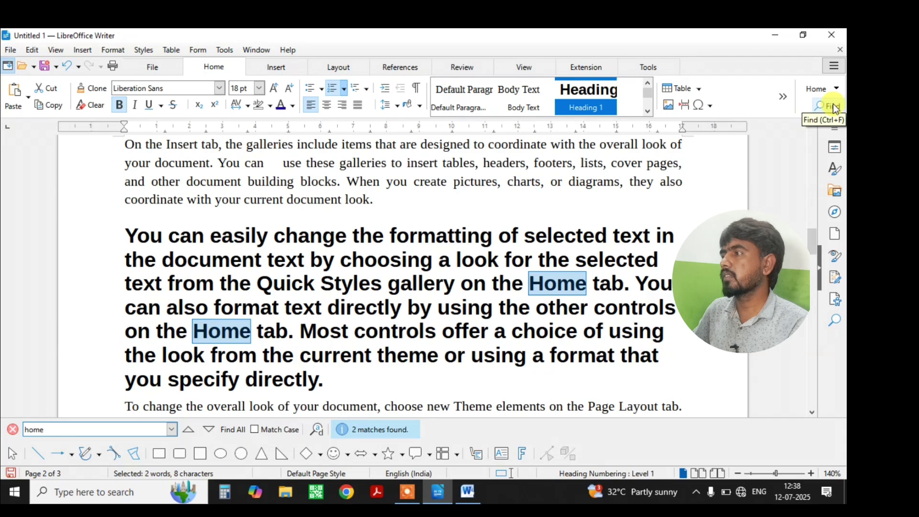
{"action": "left_click", "coordinate": [835, 90]}
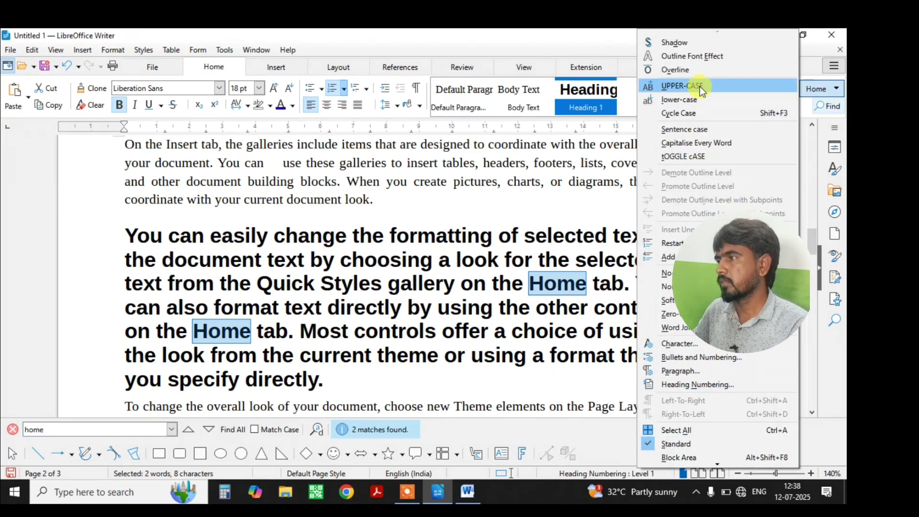
{"action": "left_click", "coordinate": [398, 262]}
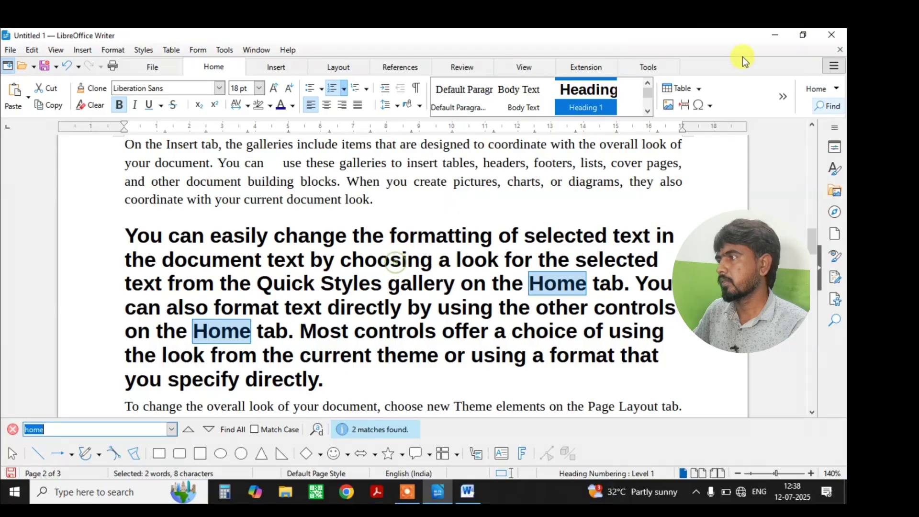
{"action": "left_click", "coordinate": [822, 107]}
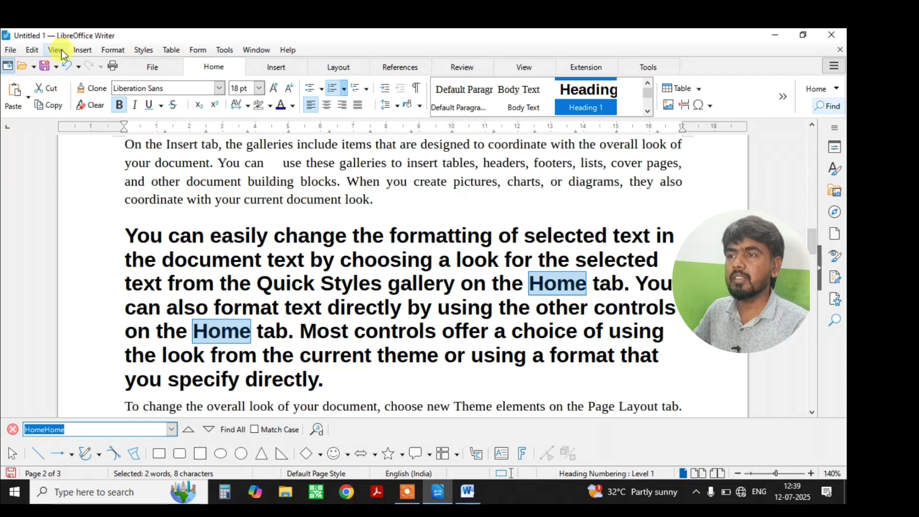
Deselect the highlighted Home matches, close the Find toolbar, and open the View menu.
{"action": "left_click", "coordinate": [677, 310]}
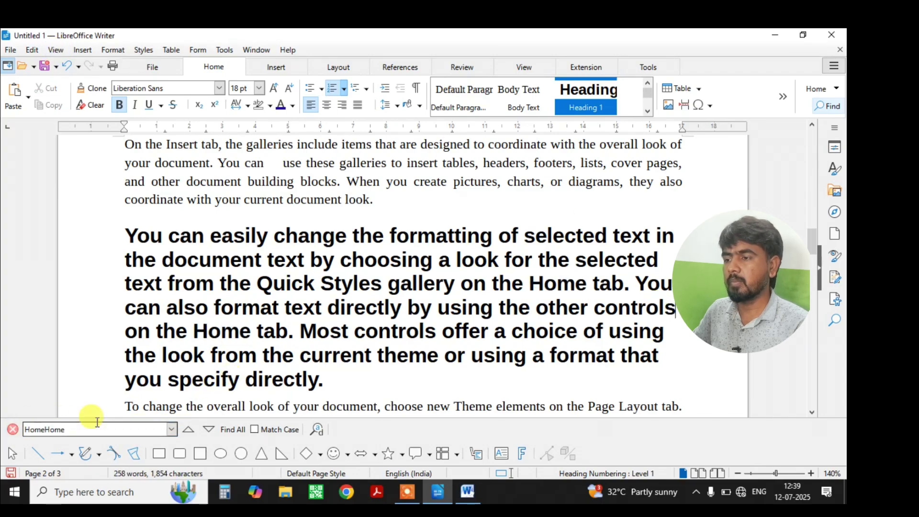
{"action": "left_click", "coordinate": [12, 429]}
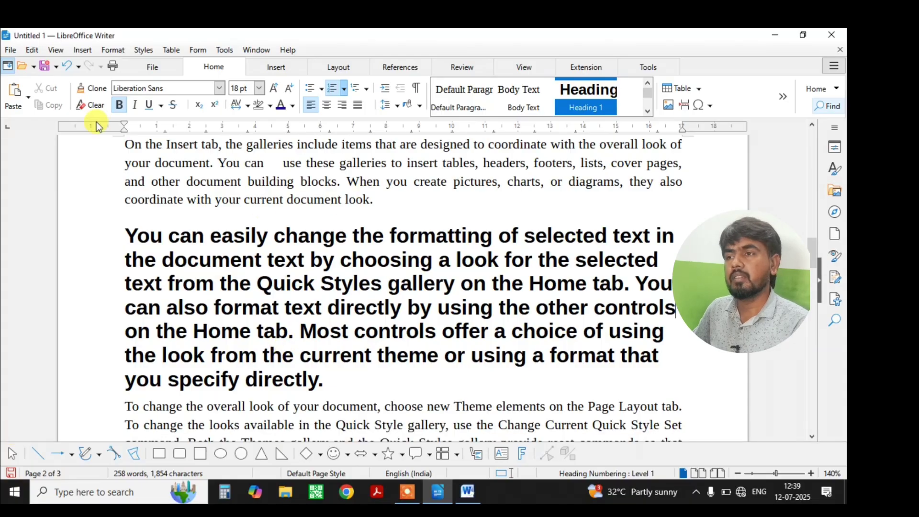
{"action": "left_click", "coordinate": [56, 50]}
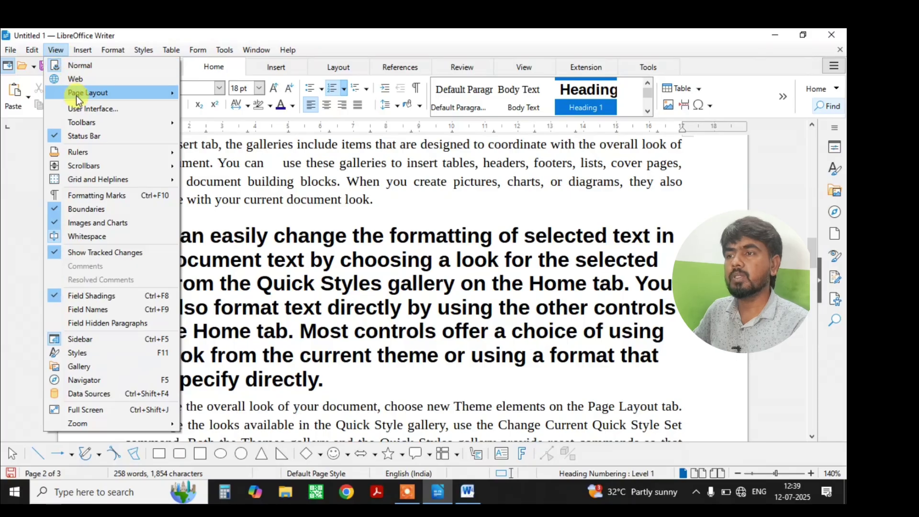
Switch Writer's user interface to the classic Standard Toolbar layout.
{"action": "left_click", "coordinate": [80, 108]}
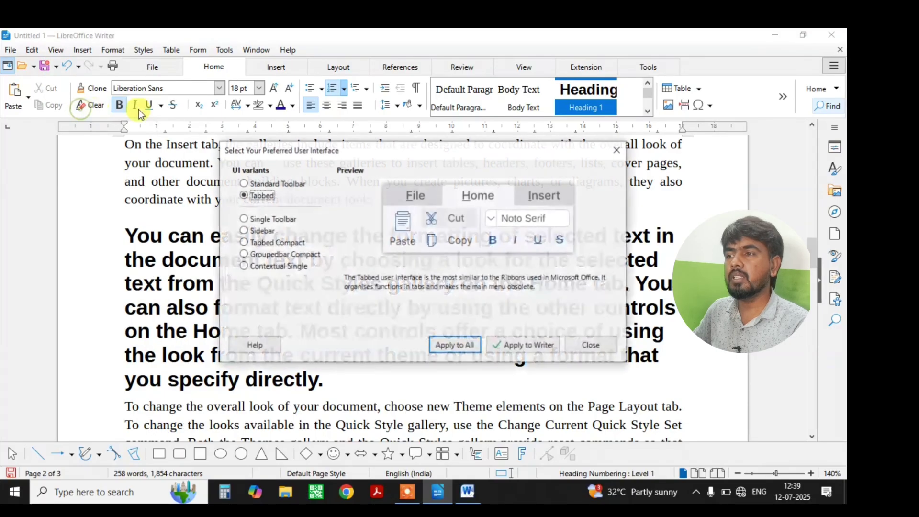
{"action": "left_click", "coordinate": [274, 186]}
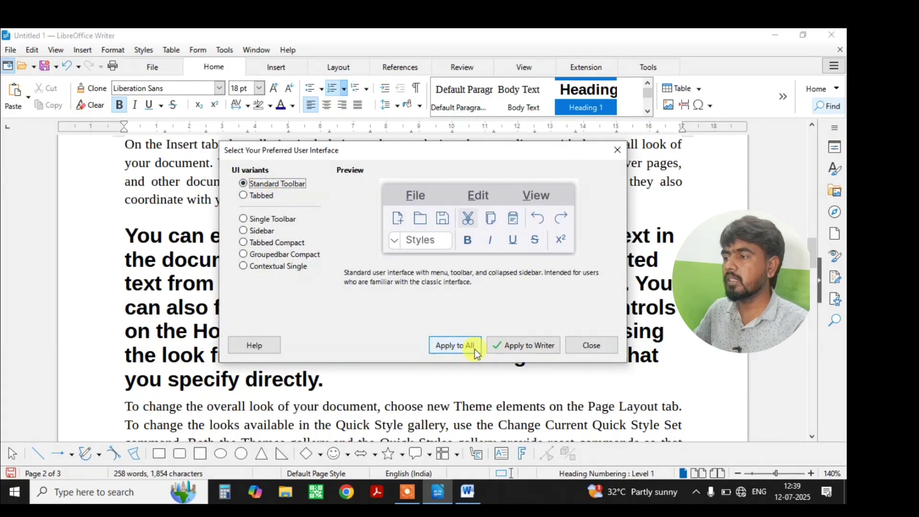
{"action": "left_click", "coordinate": [503, 343]}
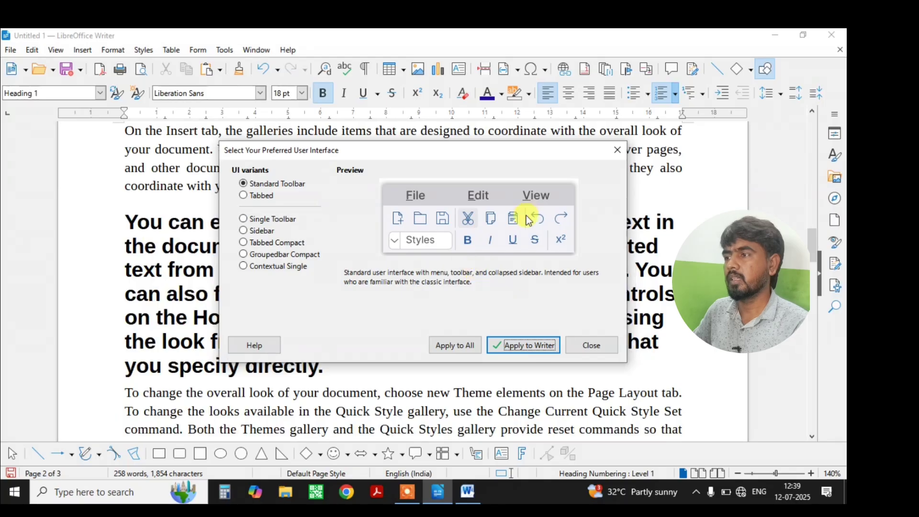
{"action": "left_click", "coordinate": [590, 344]}
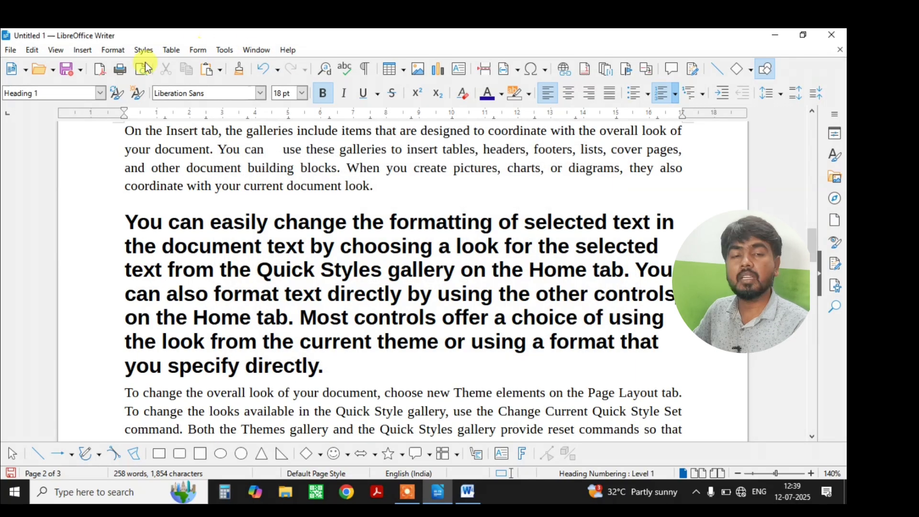
Switch Writer back to the Tabbed ribbon user interface.
{"action": "left_click", "coordinate": [57, 50]}
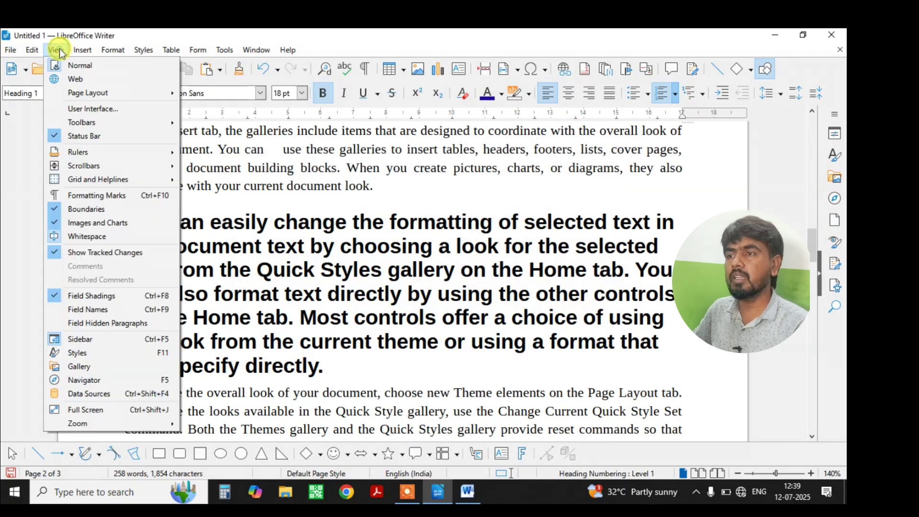
{"action": "left_click", "coordinate": [91, 109]}
{"action": "left_click", "coordinate": [273, 196]}
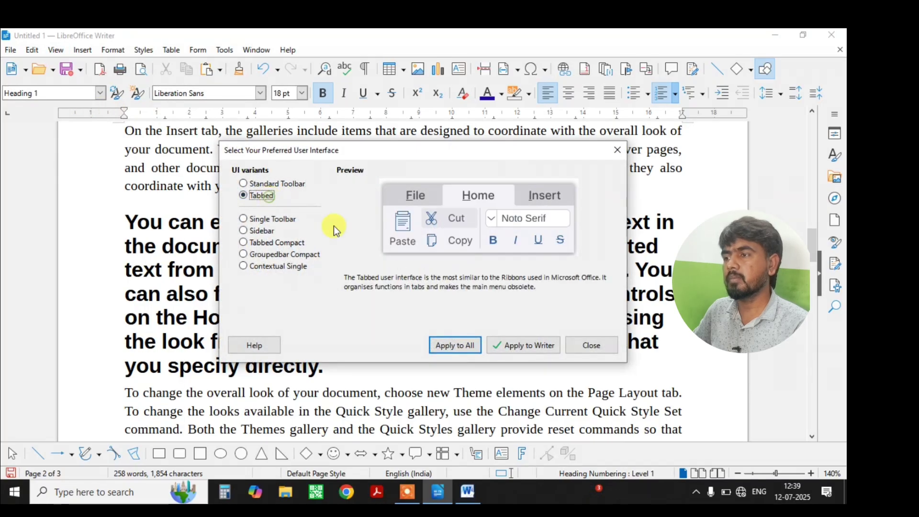
{"action": "left_click", "coordinate": [476, 349]}
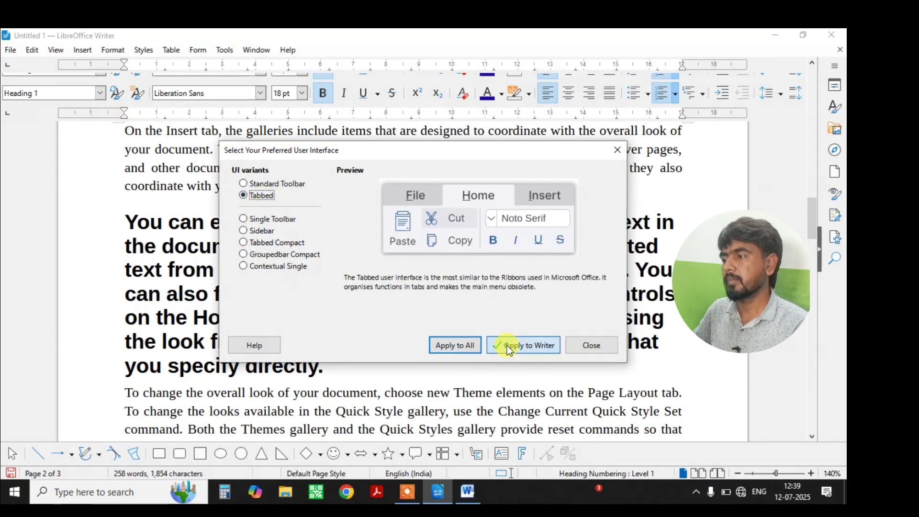
{"action": "left_click", "coordinate": [584, 343]}
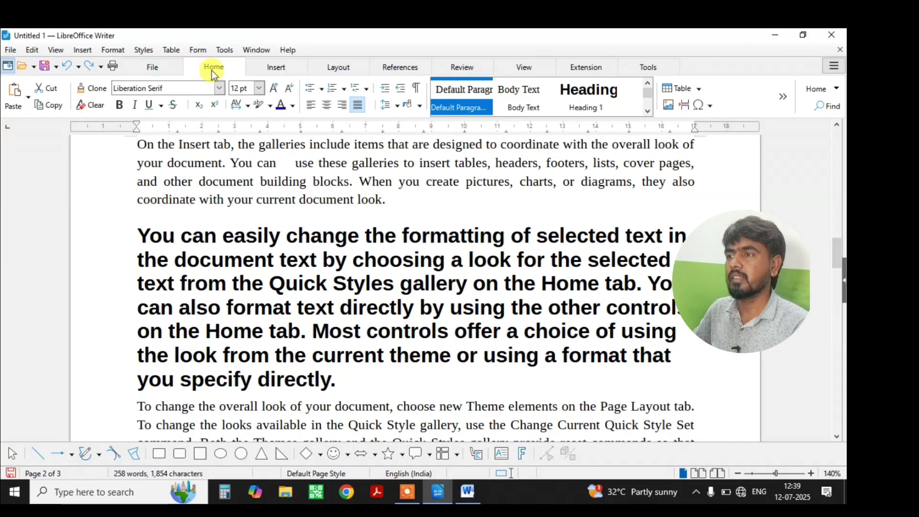
With the Home tab active, return to the IDENTITY CARD heading at the top of page 1.
{"action": "left_click", "coordinate": [283, 70]}
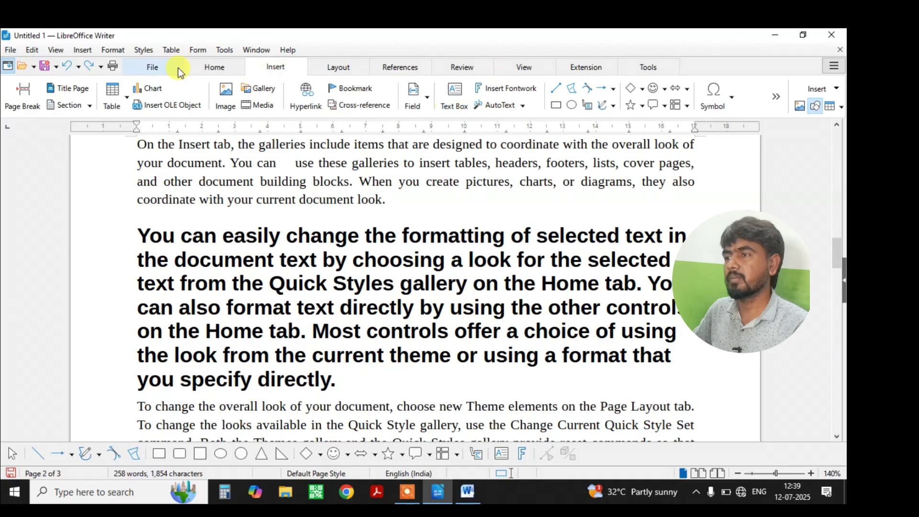
{"action": "left_click", "coordinate": [222, 68]}
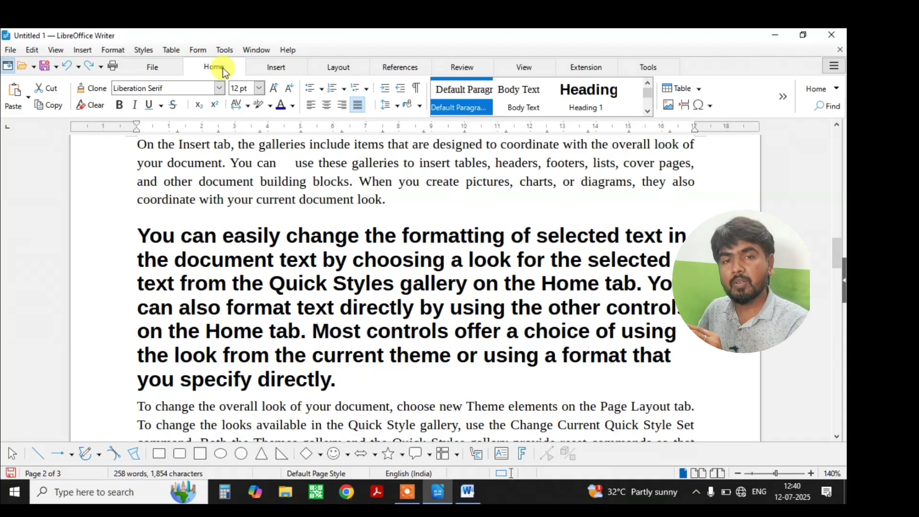
{"action": "scroll", "coordinate": [304, 239], "scroll_direction": "up", "scroll_amount": 5}
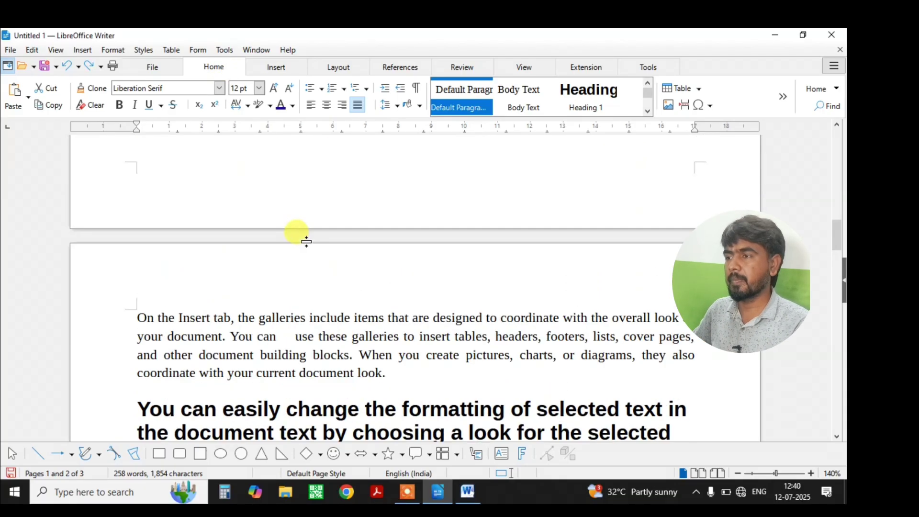
{"action": "scroll", "coordinate": [307, 242], "scroll_direction": "up", "scroll_amount": 10}
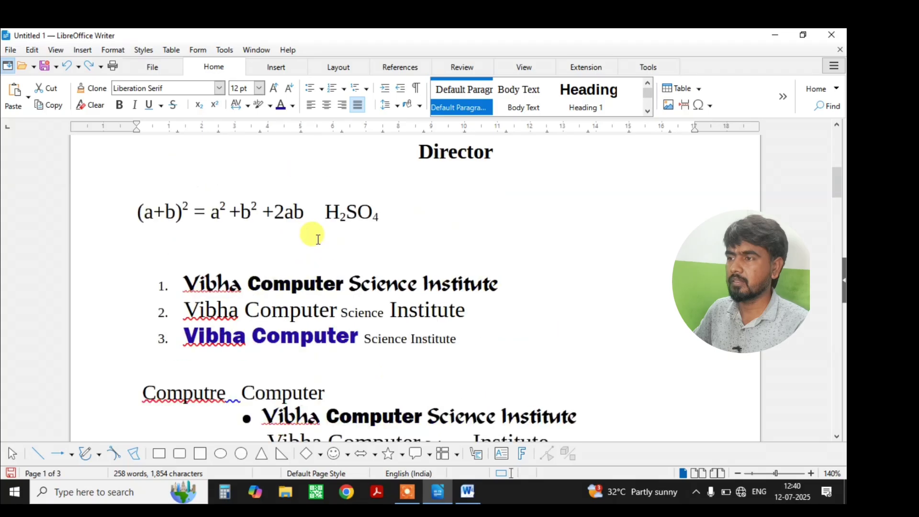
{"action": "scroll", "coordinate": [318, 240], "scroll_direction": "up", "scroll_amount": 5}
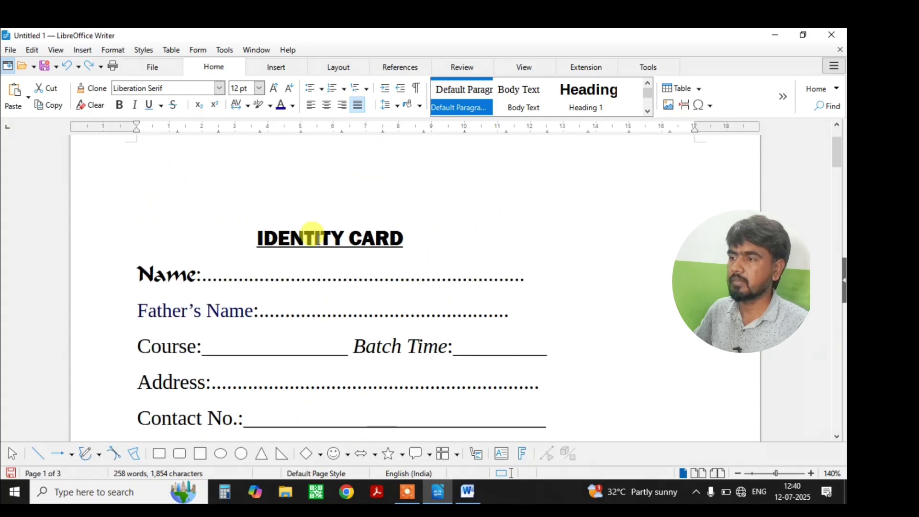
{"action": "scroll", "coordinate": [318, 239], "scroll_direction": "down", "scroll_amount": 2}
{"action": "scroll", "coordinate": [318, 239], "scroll_direction": "up", "scroll_amount": 2}
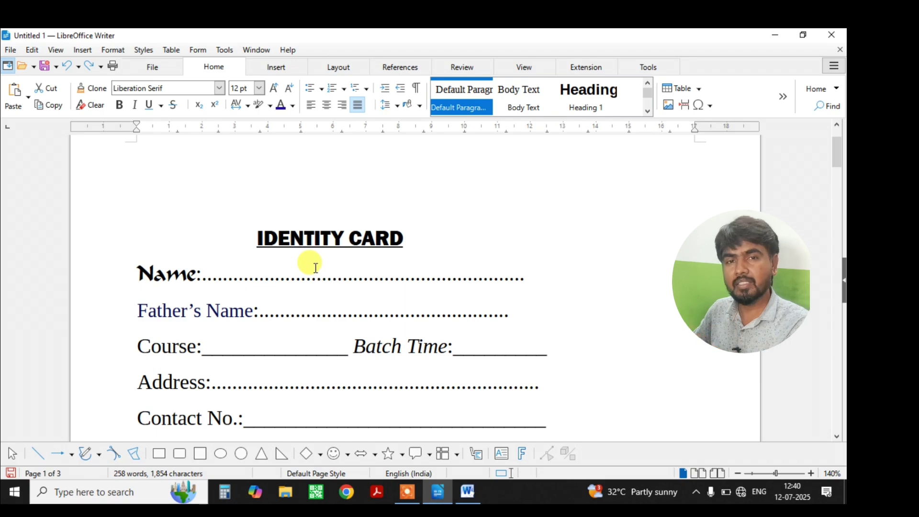
{"action": "scroll", "coordinate": [421, 264], "scroll_direction": "down", "scroll_amount": 2}
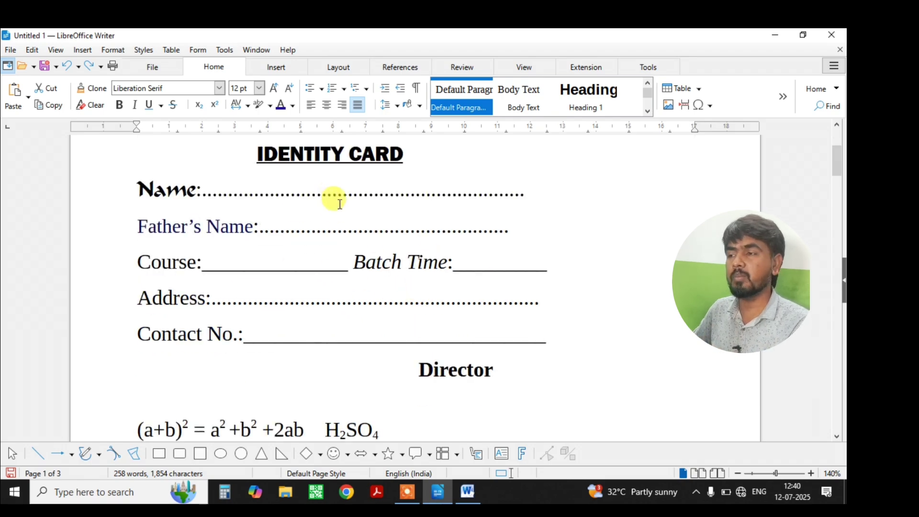